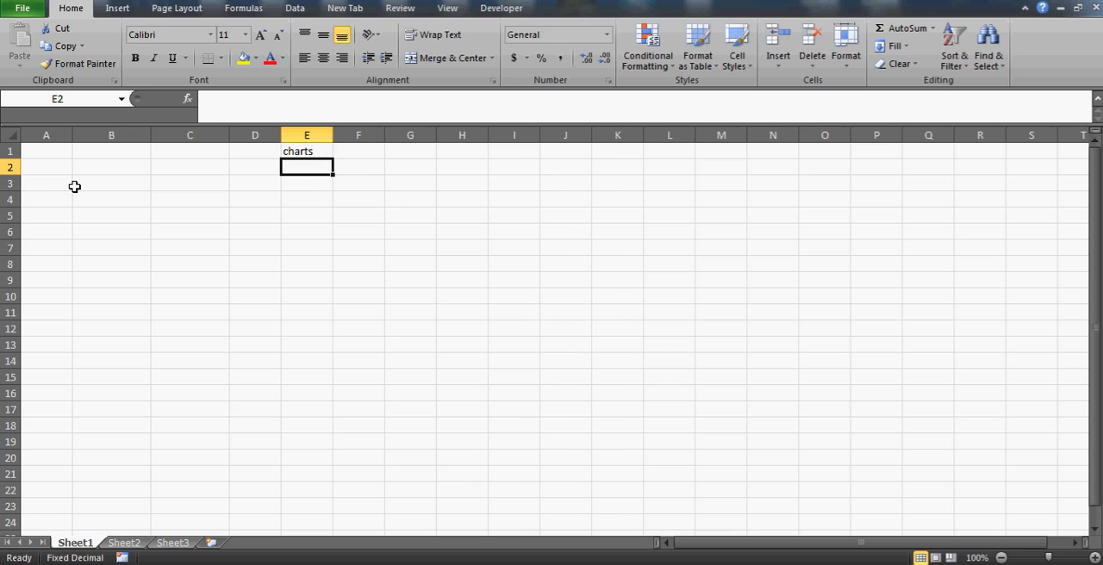
# Enter "waterfall charts" in cell E2 and widen column E to fit the text
pyautogui.write('watt')
pyautogui.press('BackSpace')
pyautogui.press('BackSpace')
pyautogui.write('te')
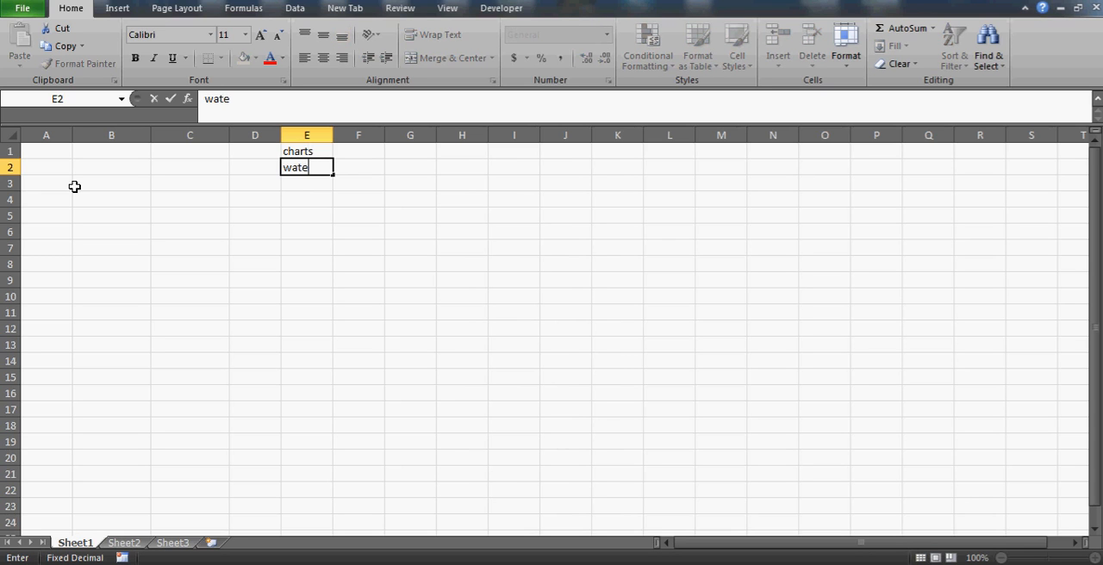
pyautogui.write('rfall char')
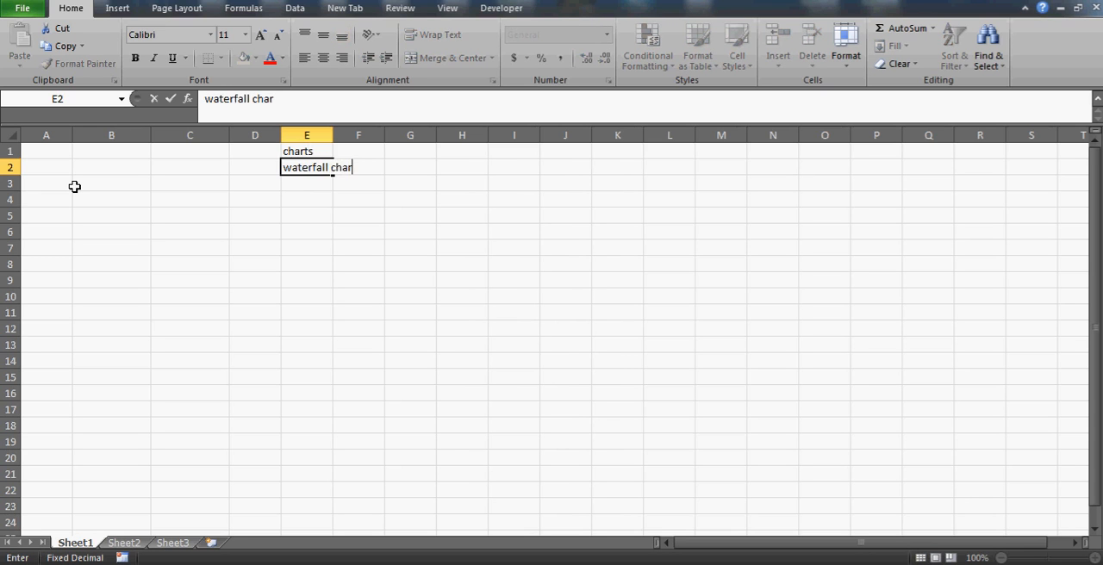
pyautogui.write('ts')
pyautogui.press('Return')
pyautogui.press('Up')
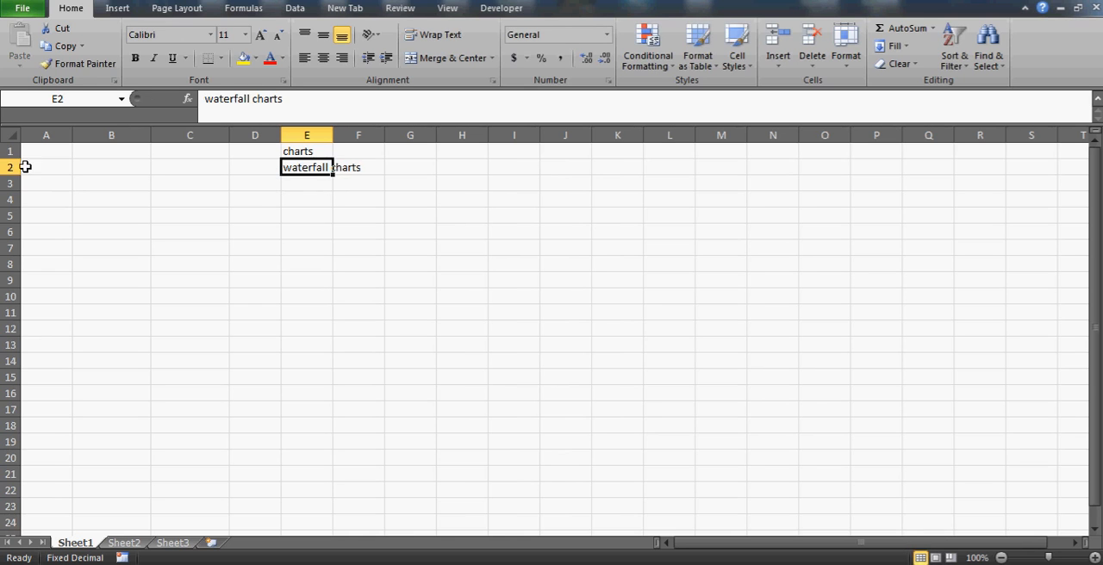
pyautogui.doubleClick(332, 136)
pyautogui.click(328, 214)
pyautogui.press('Up')
pyautogui.press('Up')
pyautogui.press('Up')
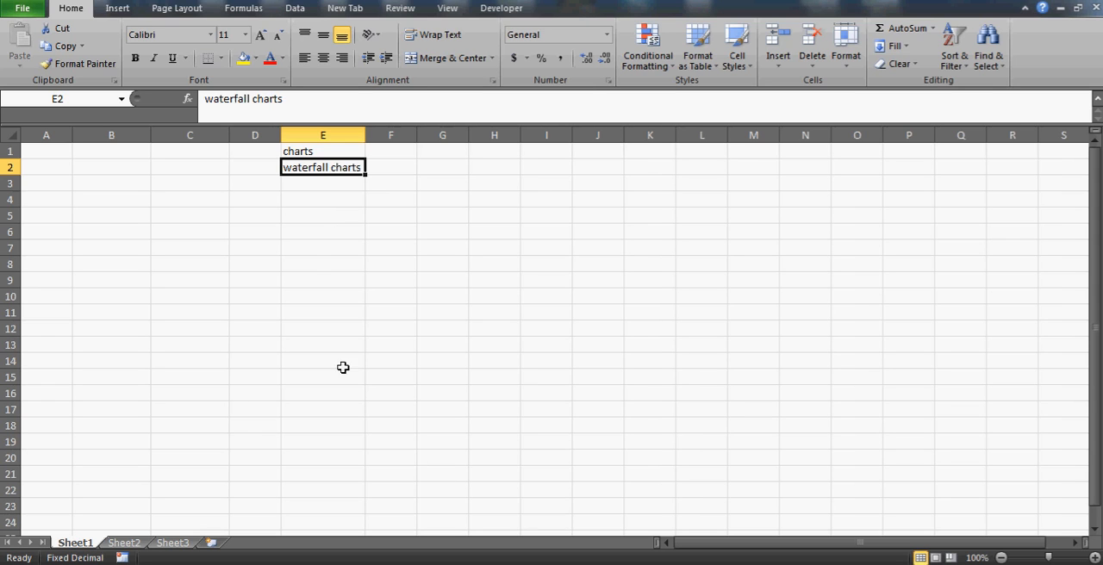
pyautogui.click(307, 259)
pyautogui.click(253, 214)
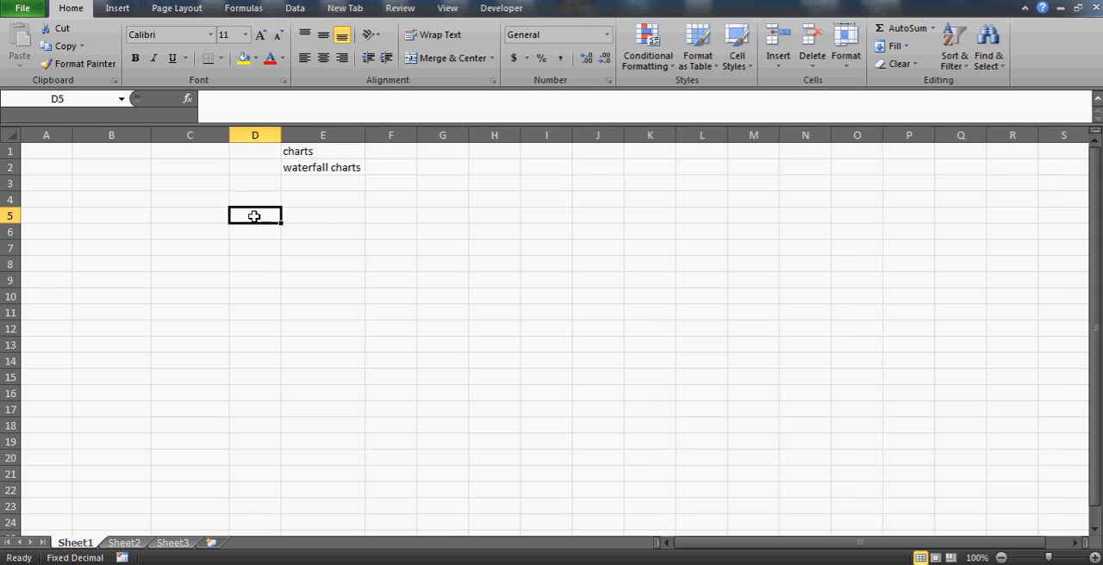
pyautogui.press('Up')
pyautogui.press('Up')
pyautogui.press('Up')
pyautogui.press('Right')
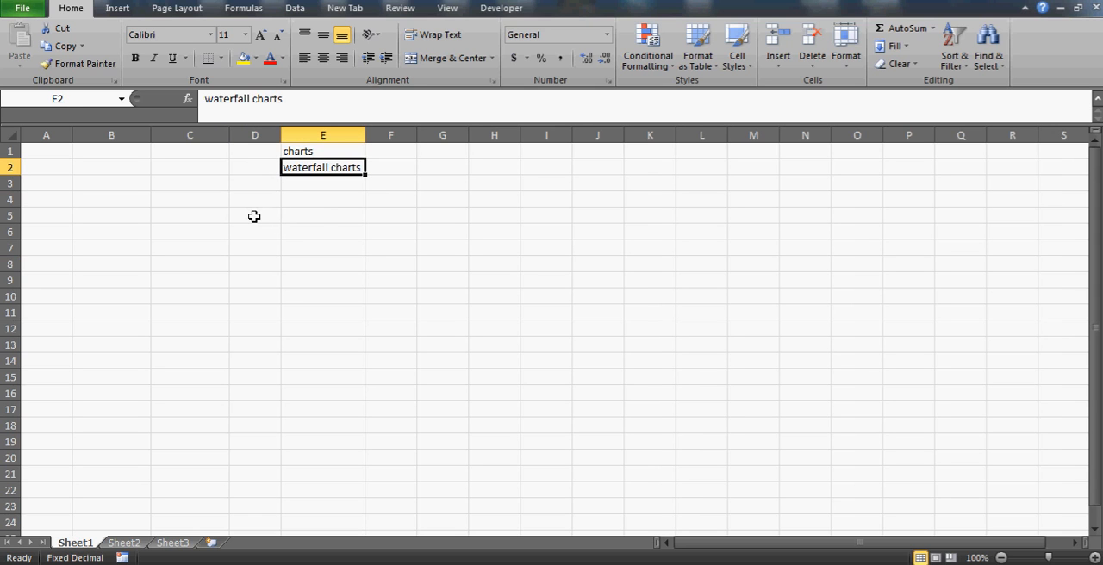
pyautogui.click(373, 193)
pyautogui.press('Up')
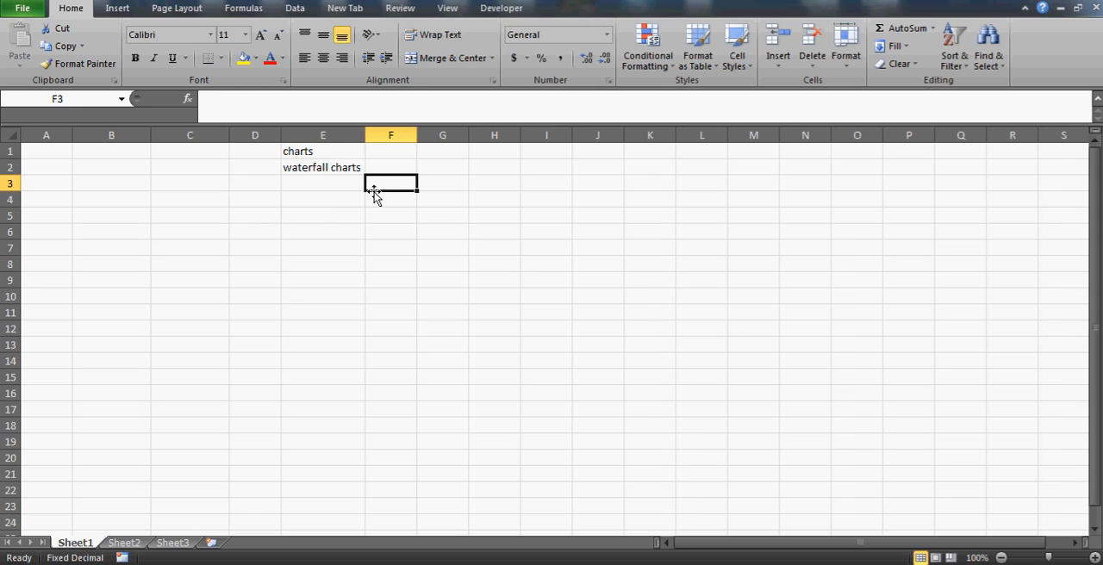
pyautogui.press('Up')
pyautogui.press('Left')
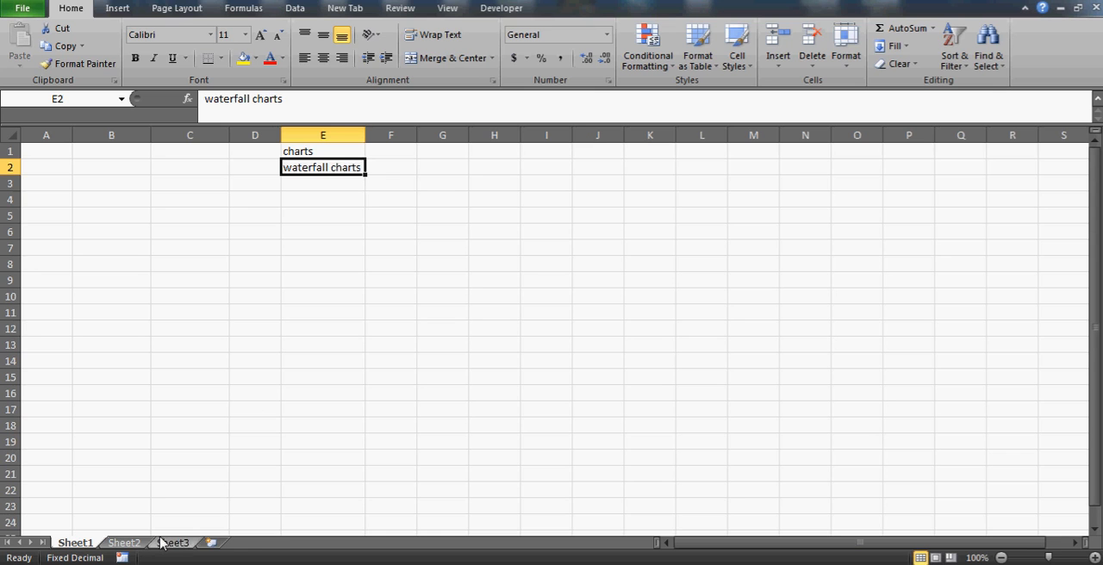
pyautogui.click(162, 564)
pyautogui.click(163, 500)
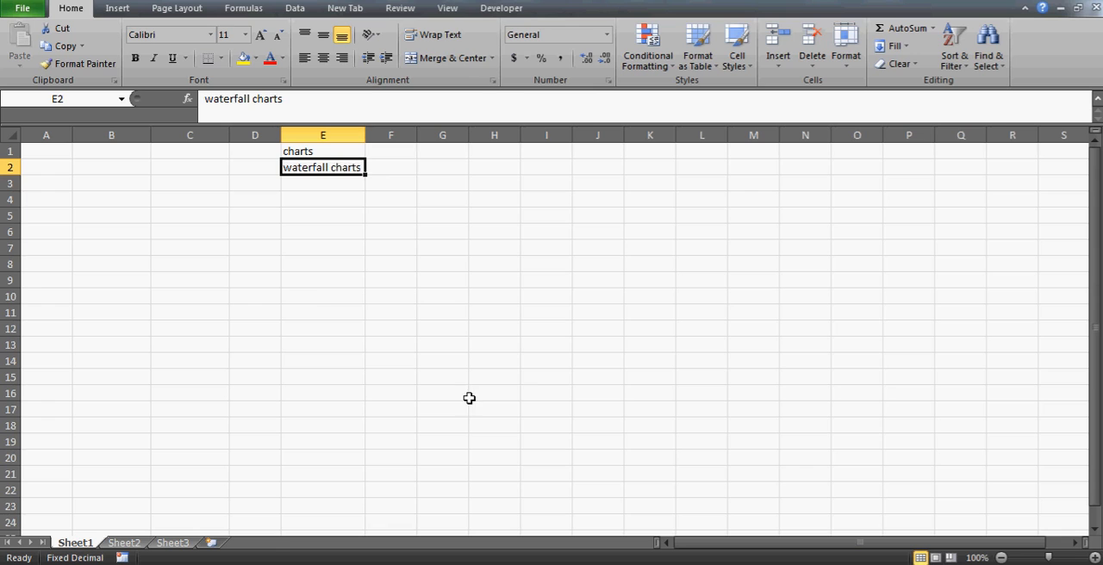
pyautogui.click(314, 295)
pyautogui.click(251, 227)
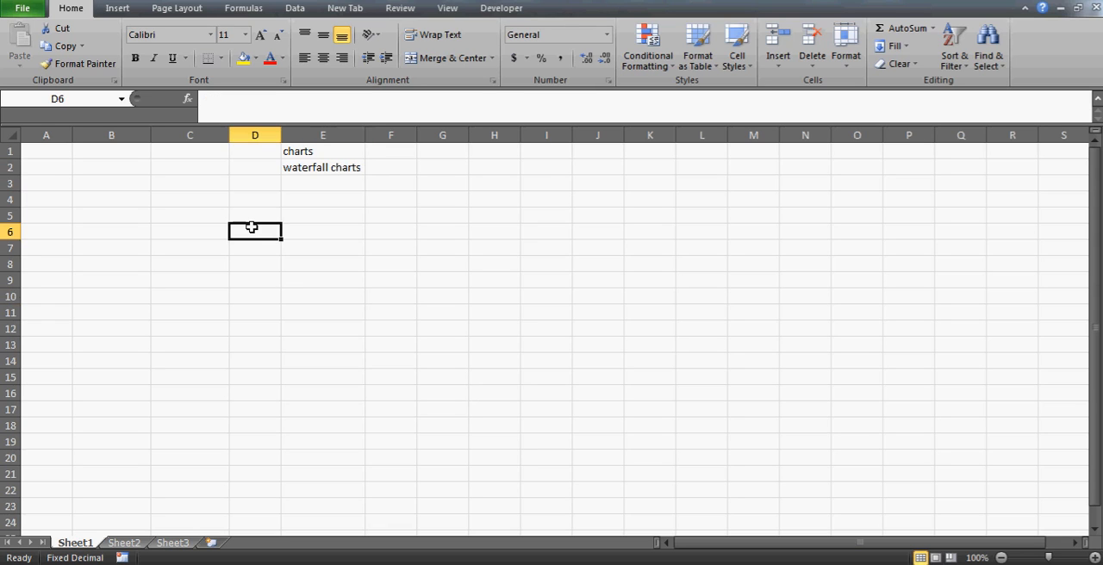
# Set the "waterfall charts" heading in E2 to font size 28 and fit column E to its width
pyautogui.press('Up')
pyautogui.press('Up')
pyautogui.press('Up')
pyautogui.press('Right')
pyautogui.press('Up')
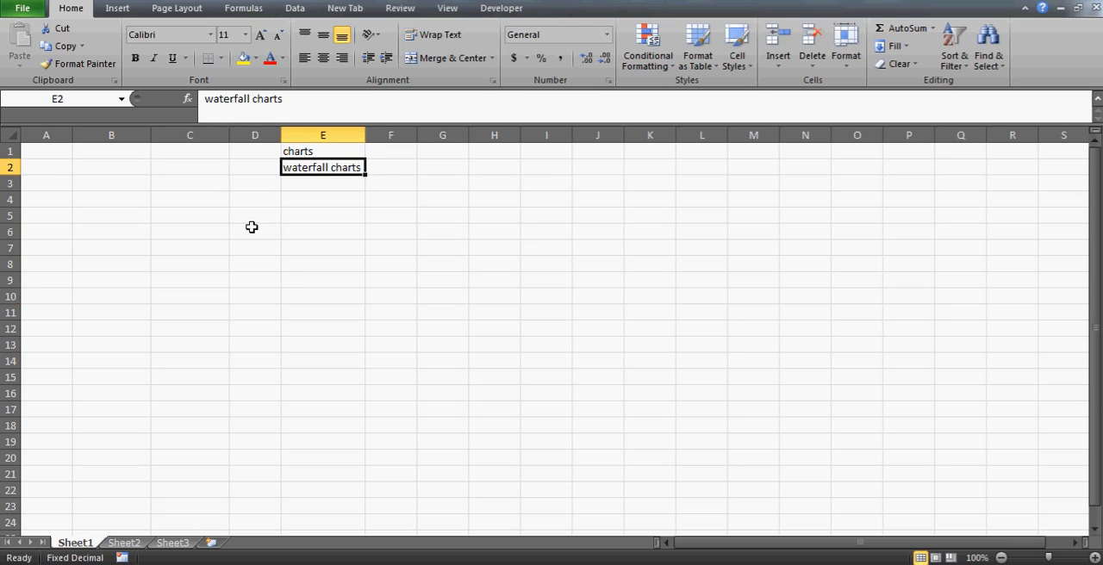
pyautogui.click(246, 35)
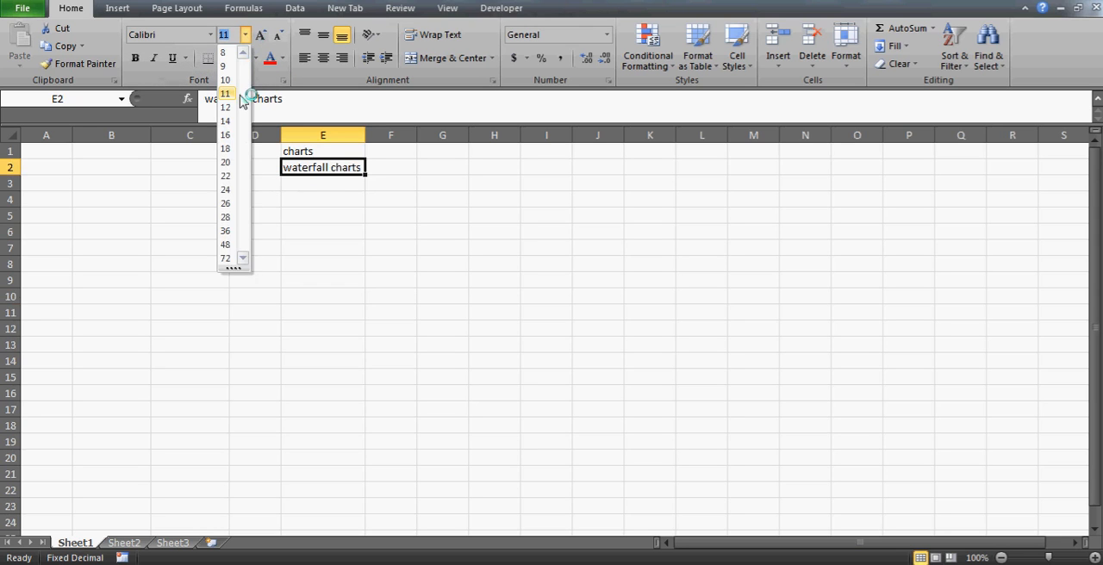
pyautogui.click(227, 218)
pyautogui.doubleClick(365, 136)
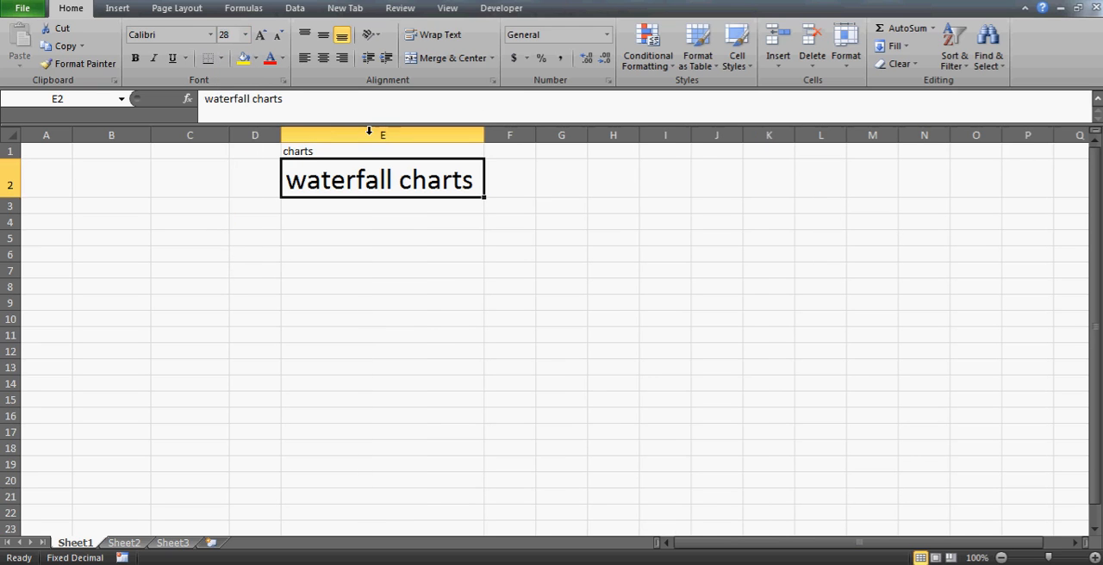
# Fill the heading cell E2 with yellow and hide the worksheet's gridlines
pyautogui.click(245, 61)
pyautogui.click(333, 221)
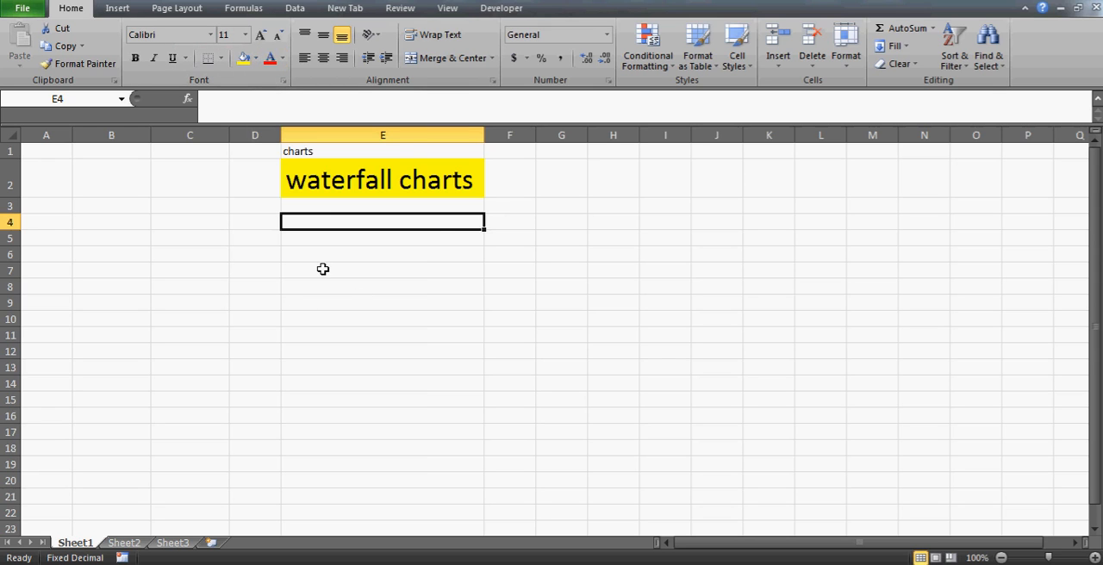
pyautogui.click(447, 10)
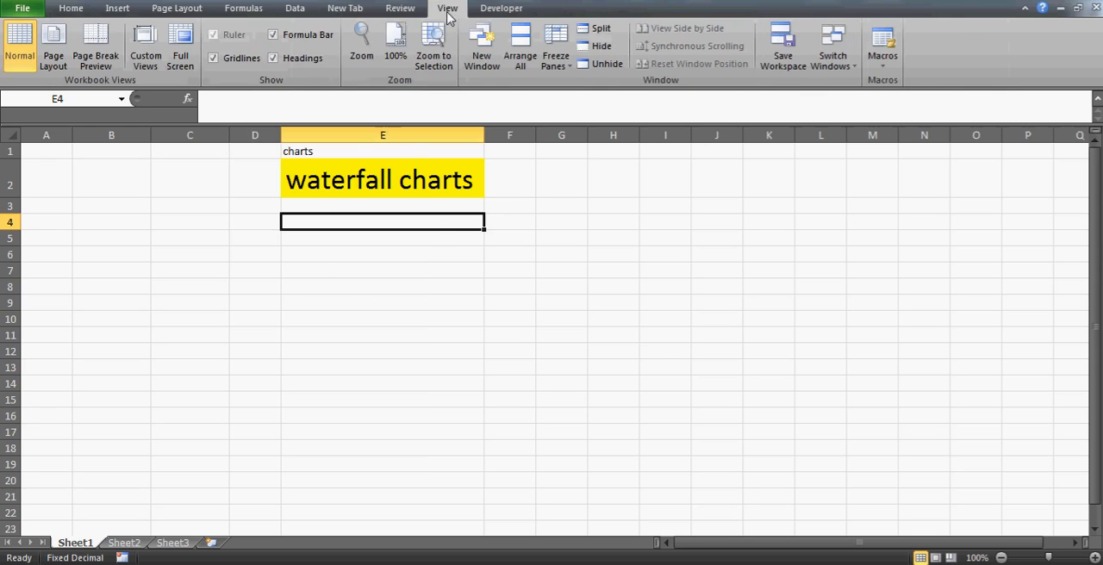
pyautogui.click(226, 60)
pyautogui.click(326, 270)
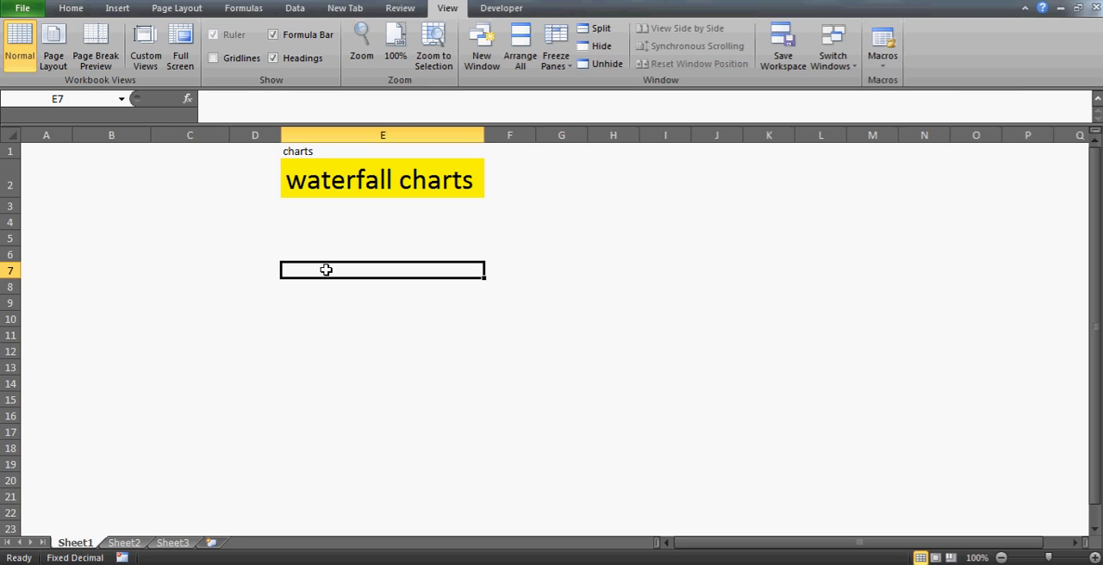
# Capitalize the first letter of the heading in E2 so it reads "Waterfall charts"
pyautogui.press('Up')
pyautogui.press('Up')
pyautogui.press('Up')
pyautogui.press('Up')
pyautogui.press('Up')
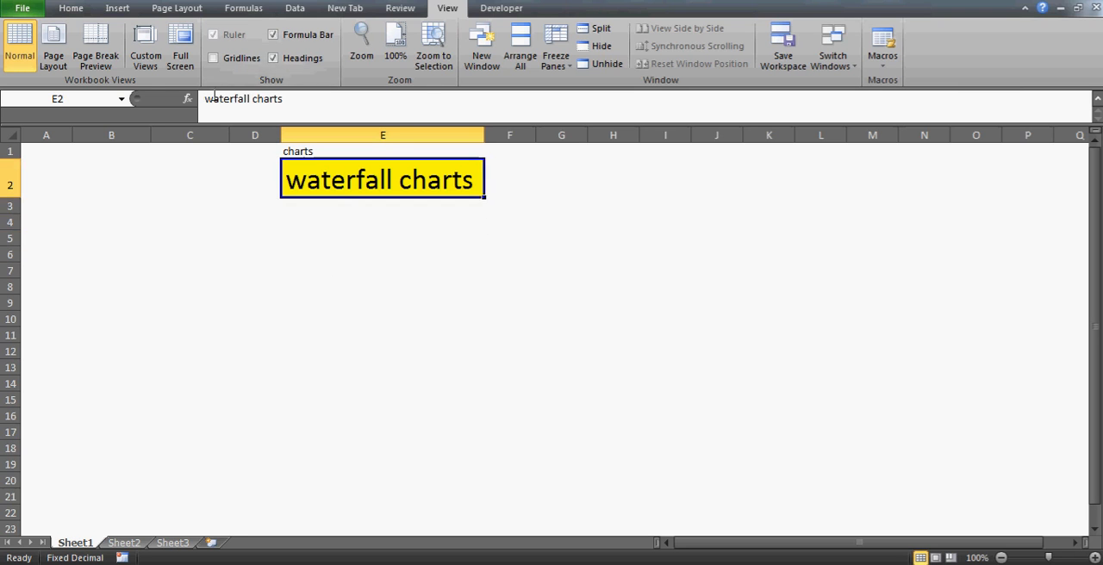
pyautogui.click(215, 98)
pyautogui.press('BackSpace')
pyautogui.write('W')
pyautogui.press('Return')
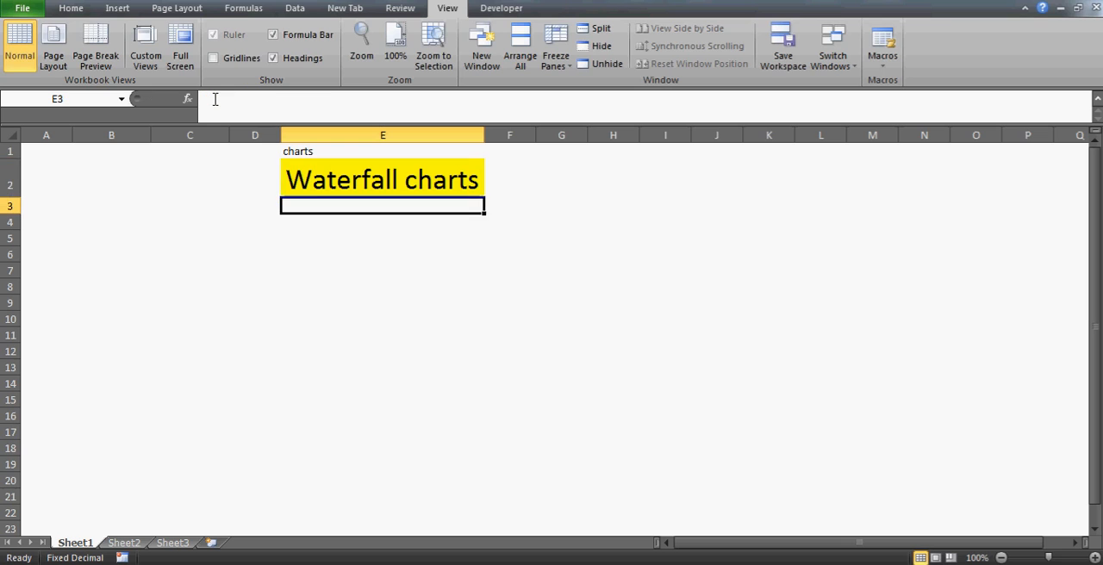
pyautogui.press('Up')
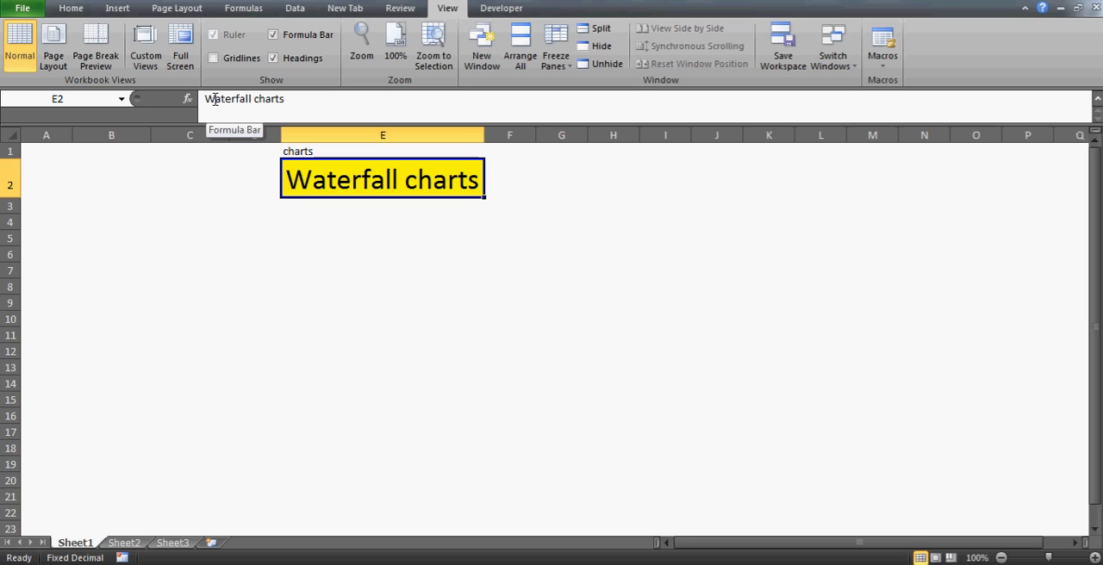
pyautogui.click(106, 165)
pyautogui.press('Left')
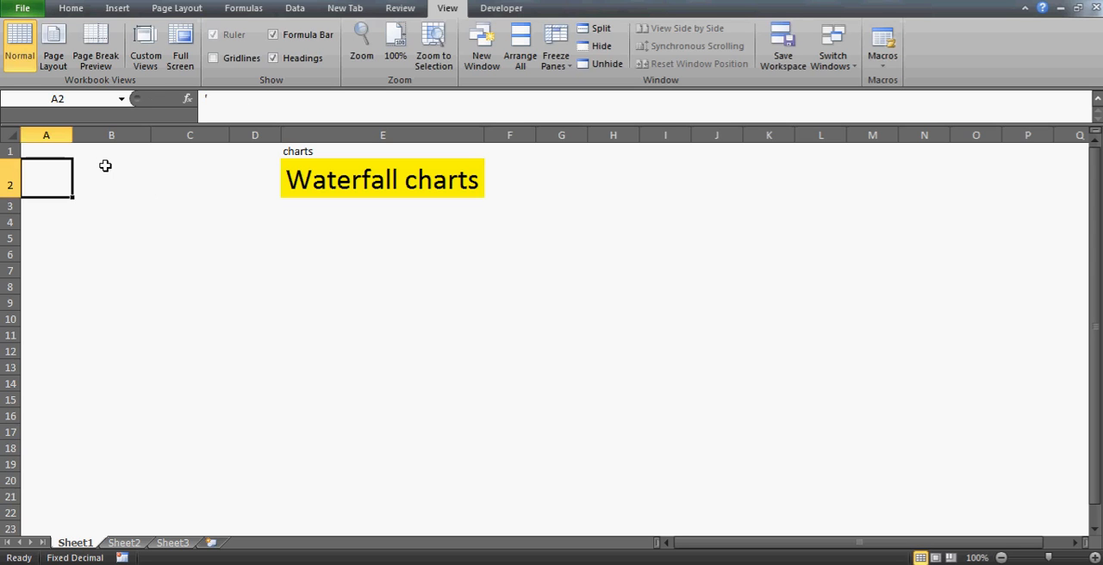
pyautogui.click(105, 166)
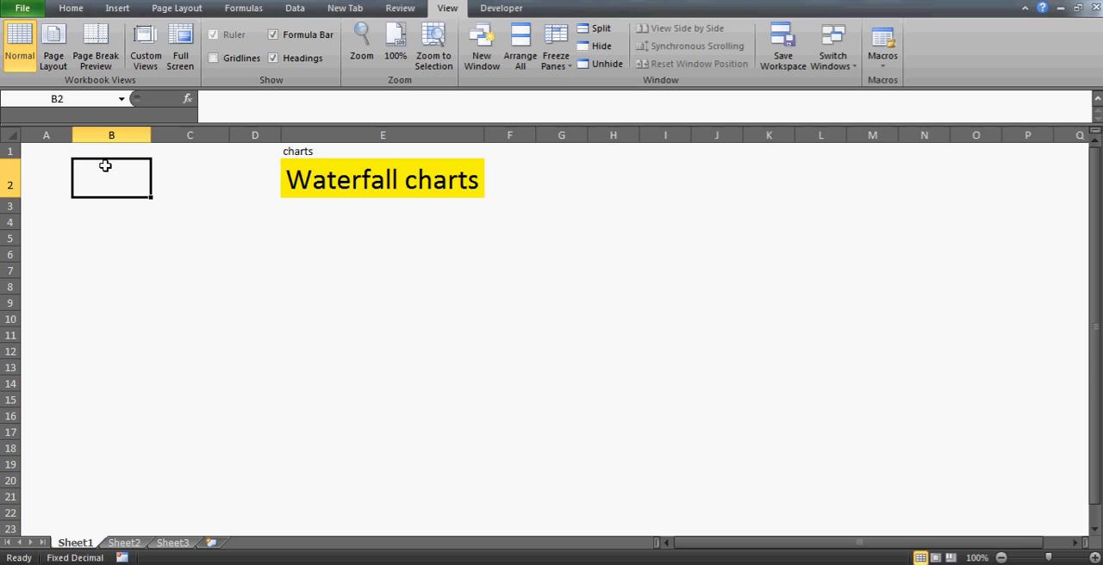
pyautogui.press('Right')
pyautogui.press('Right')
pyautogui.press('Right')
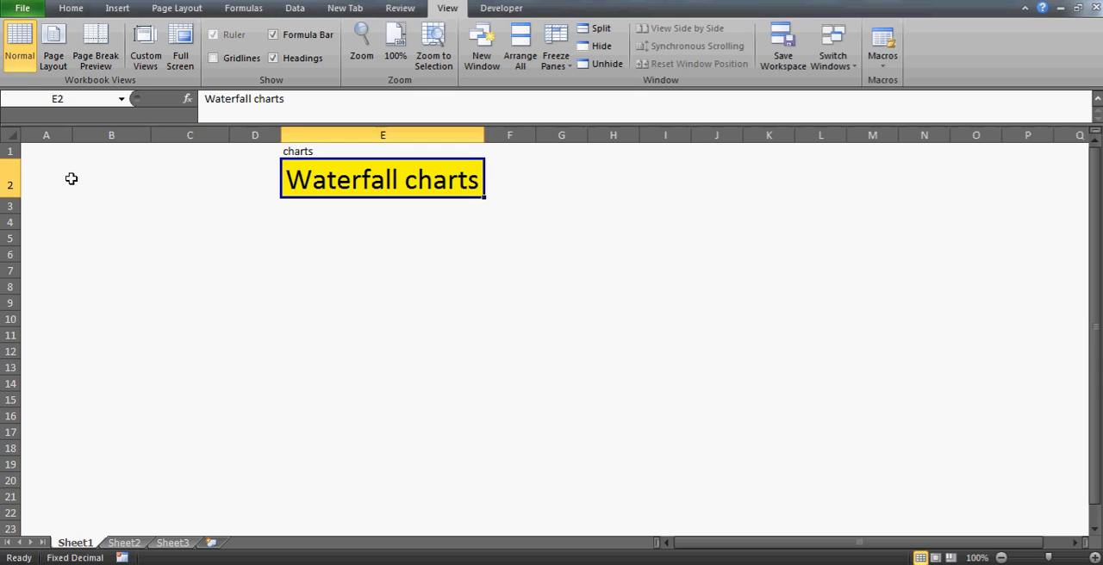
# Enter the column header "Year" in cell A1
pyautogui.click(72, 179)
pyautogui.press('Up')
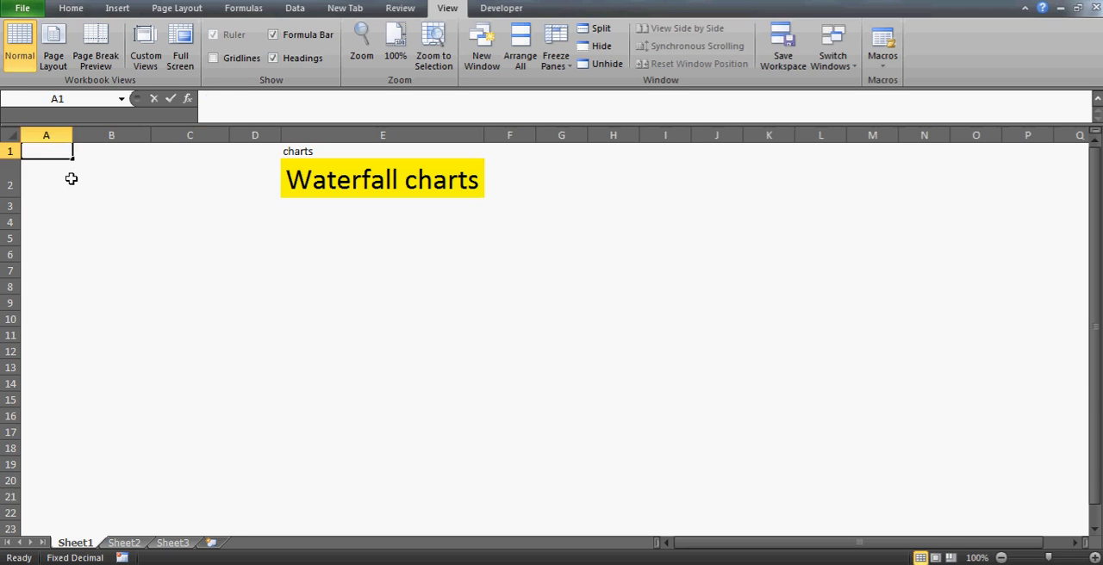
pyautogui.write('yEAR')
pyautogui.press('BackSpace')
pyautogui.press('BackSpace')
pyautogui.press('BackSpace')
pyautogui.press('BackSpace')
pyautogui.write('Year')
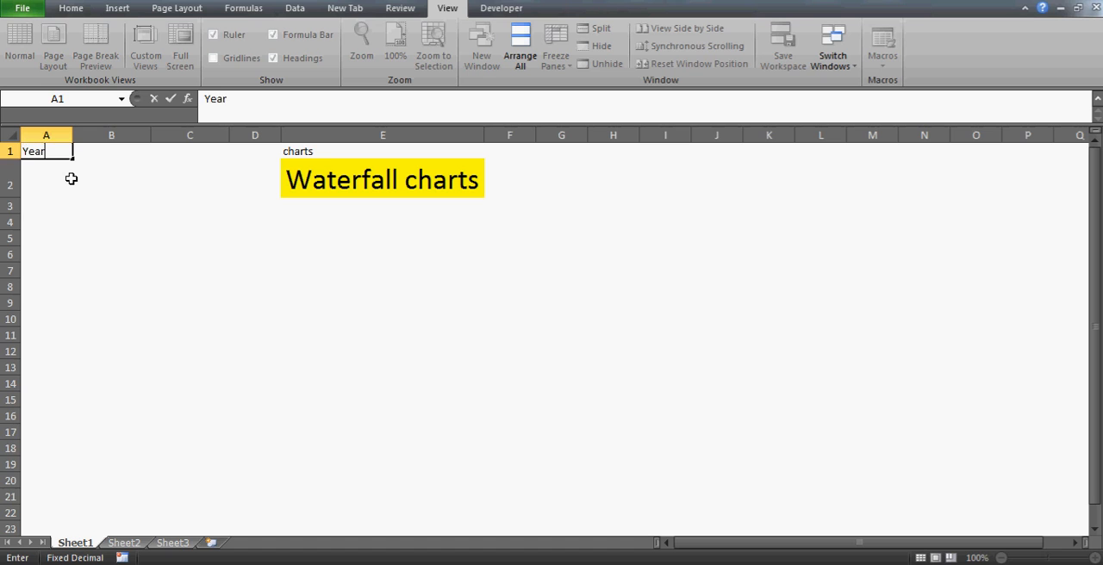
pyautogui.press('Return')
# Enter 2001 as the first year in cell A3, leaving A2 blank below the Year header
pyautogui.press('Return')
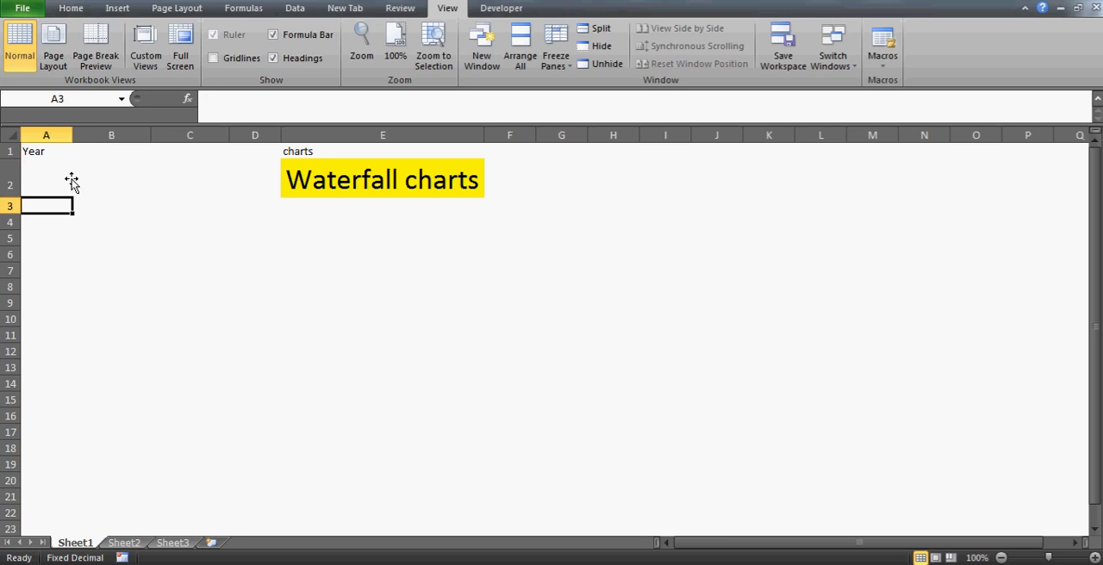
pyautogui.press('Return')
pyautogui.press('Up')
pyautogui.click(70, 178)
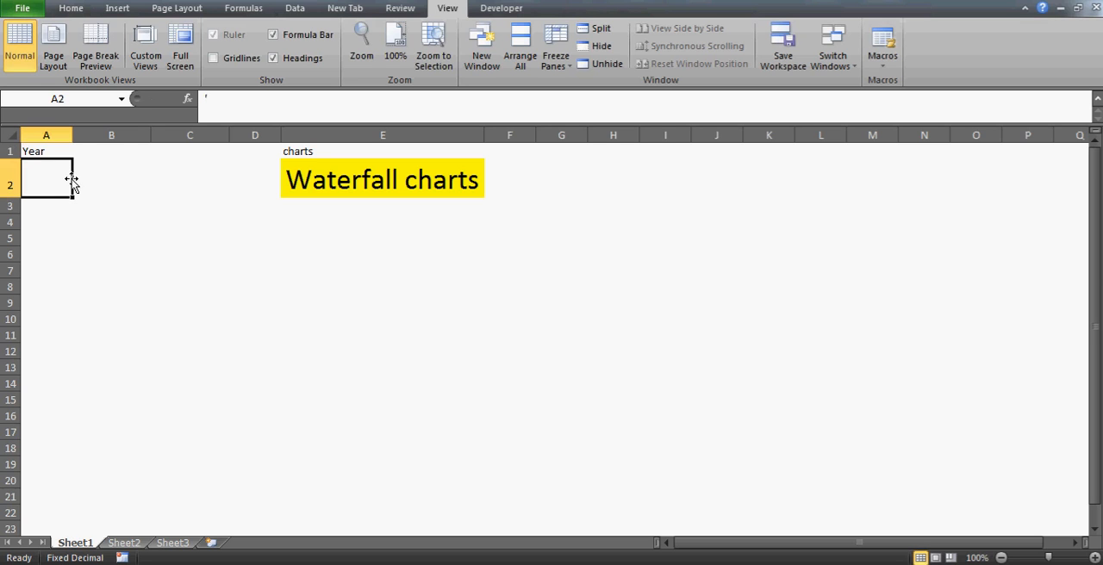
pyautogui.press('Return')
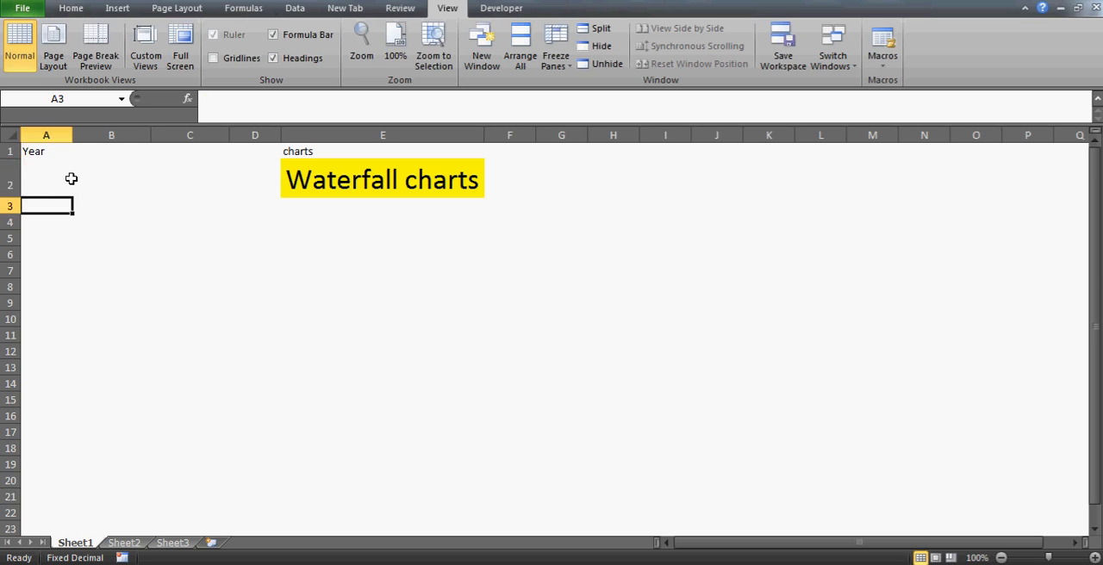
pyautogui.click(71, 179)
pyautogui.press('Return')
pyautogui.write('2001')
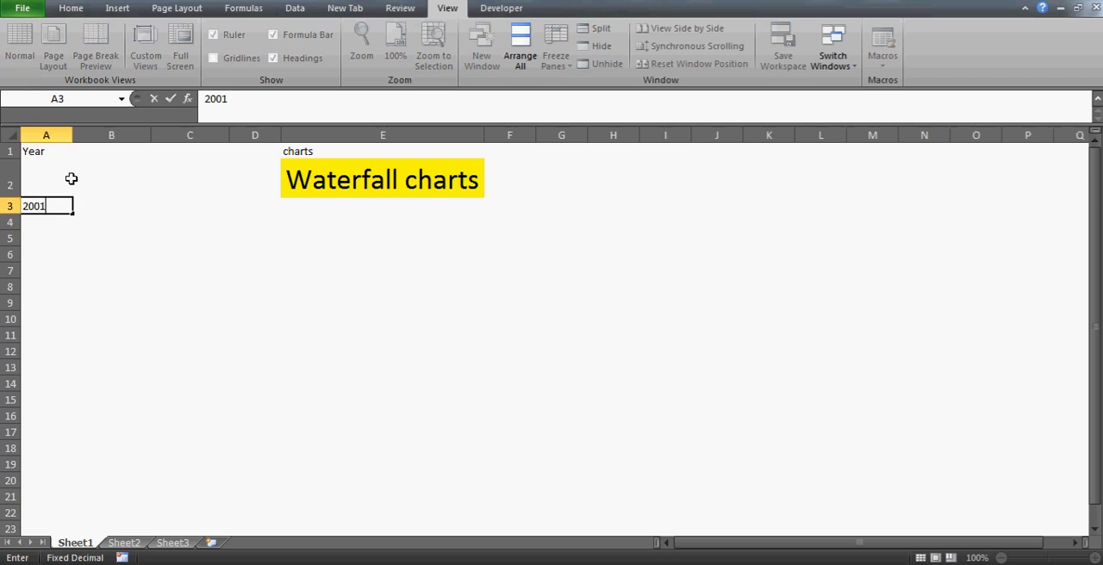
pyautogui.press('Return')
pyautogui.write('=')
pyautogui.press('BackSpace')
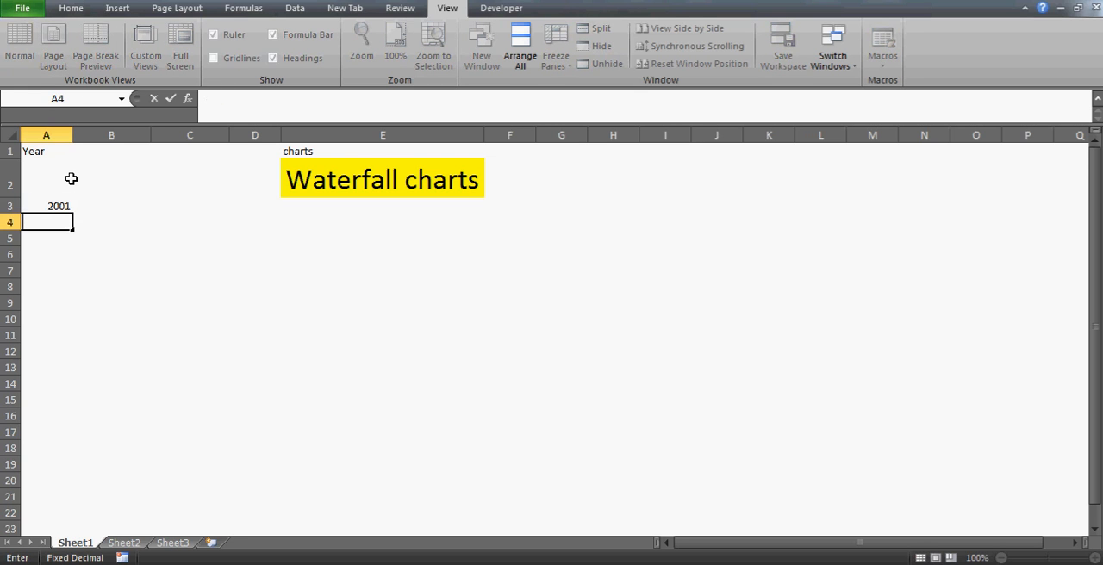
pyautogui.press('Up')
pyautogui.write('=')
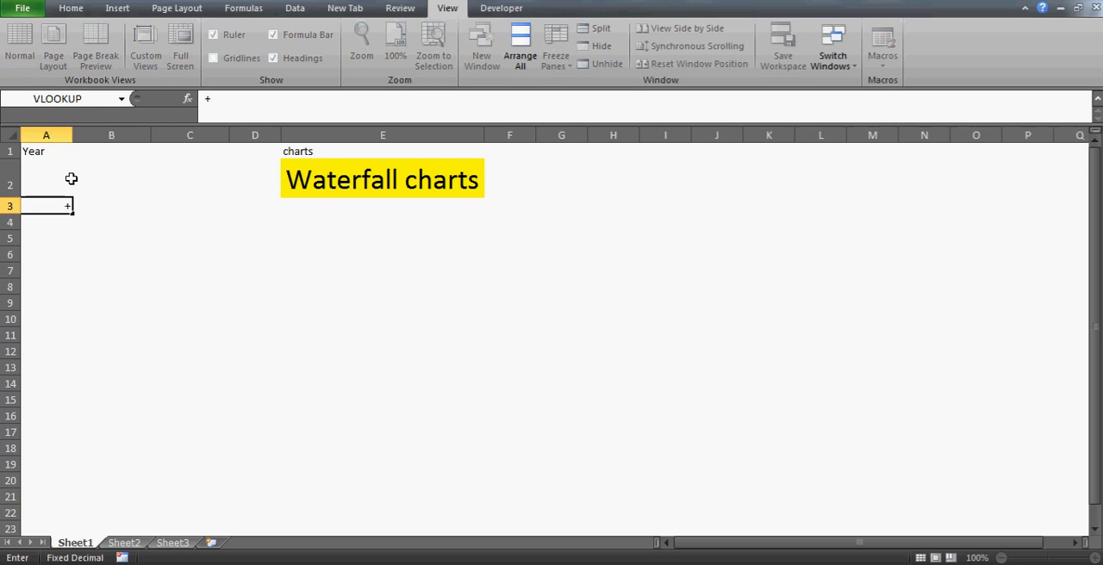
pyautogui.press('Escape')
pyautogui.press('Up')
pyautogui.press('Up')
# Enter the formula =A3+1 in cell A4 to calculate the following year
pyautogui.press('Down')
pyautogui.press('Down')
pyautogui.press('Down')
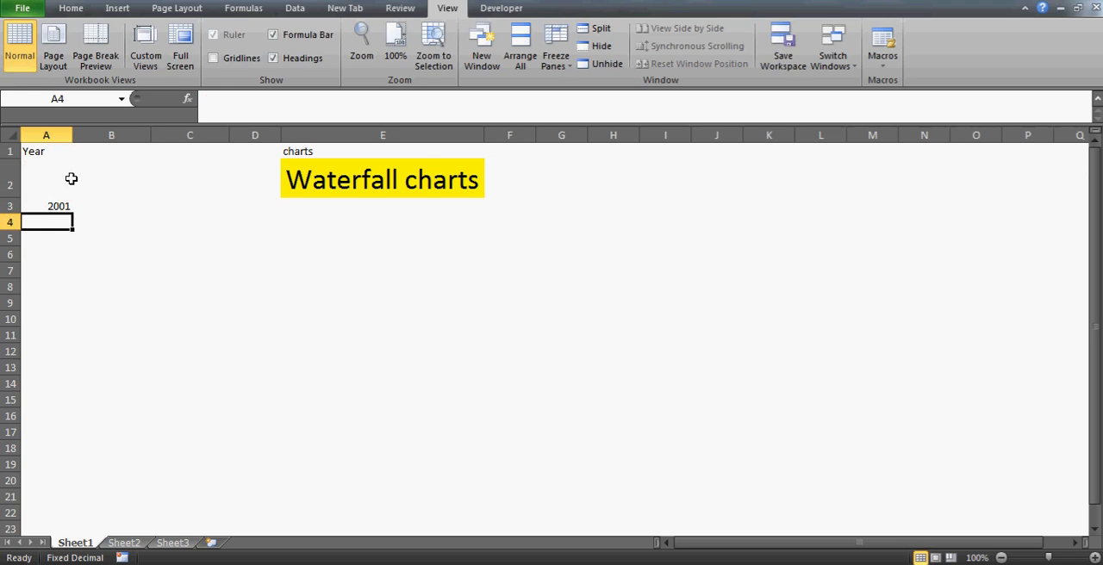
pyautogui.write('=A3+1')
pyautogui.press('Return')
# Copy the year formula from A4 into cells A5:A11
pyautogui.press('Up')
pyautogui.hotkey('ctrl', 'c')
pyautogui.press('Down')
pyautogui.hotkey('shift', 'Down')
pyautogui.hotkey('shift', 'Down')
pyautogui.hotkey('shift', 'Down')
pyautogui.hotkey('shift', 'Down')
pyautogui.hotkey('shift', 'Down')
pyautogui.hotkey('shift', 'Down')
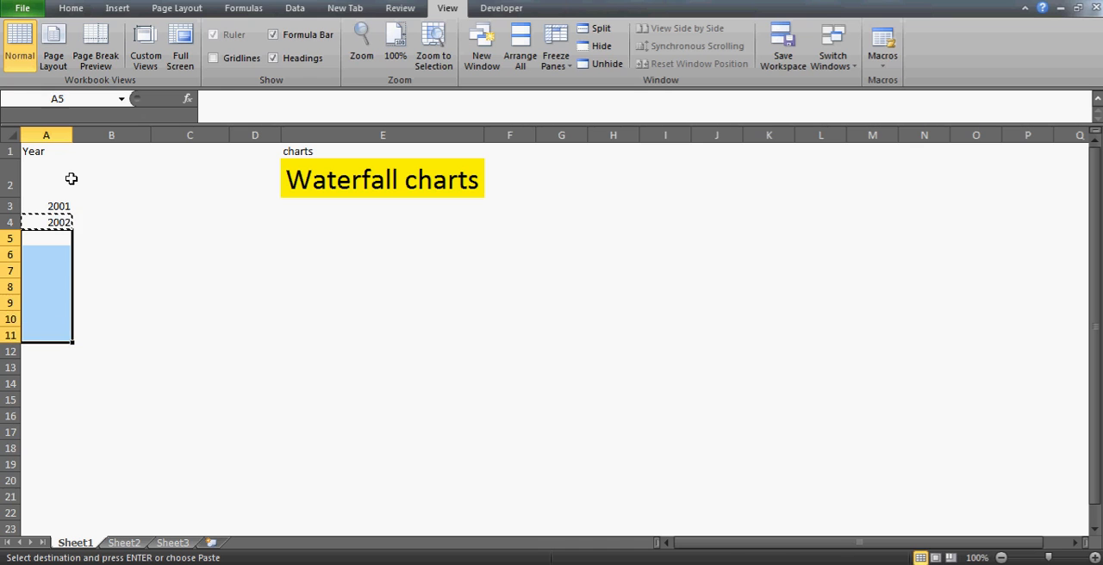
pyautogui.hotkey('ctrl', 'v')
# Extend the year series by copying the formula from A11 into cells A12:A14
pyautogui.press('Down')
pyautogui.hotkey('ctrl', 'Down')
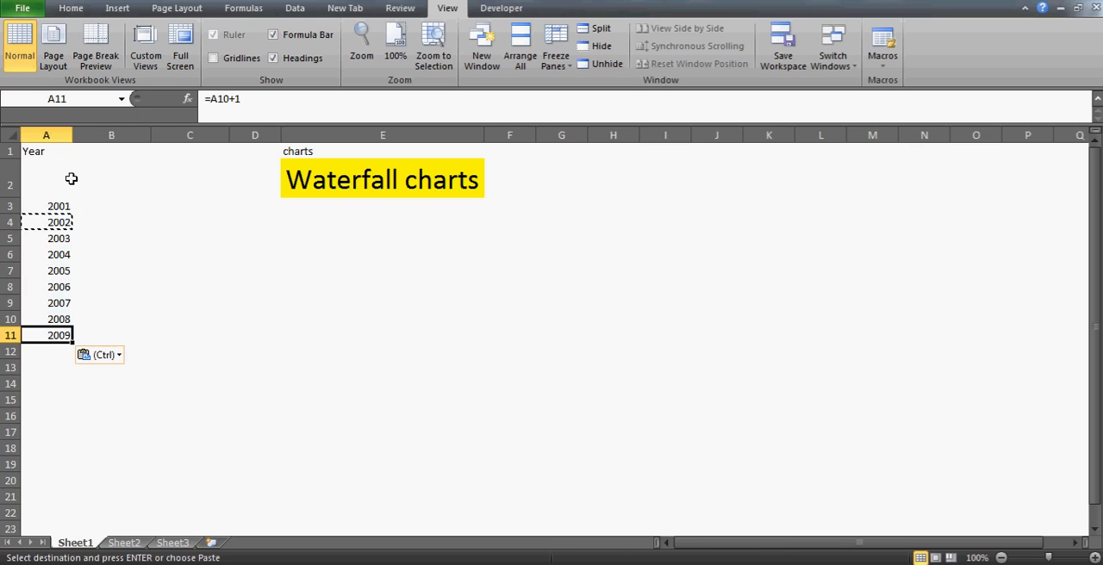
pyautogui.hotkey('ctrl', 'c')
pyautogui.press('Down')
pyautogui.hotkey('shift', 'Down')
pyautogui.hotkey('shift', 'Down')
pyautogui.hotkey('ctrl', 'v')
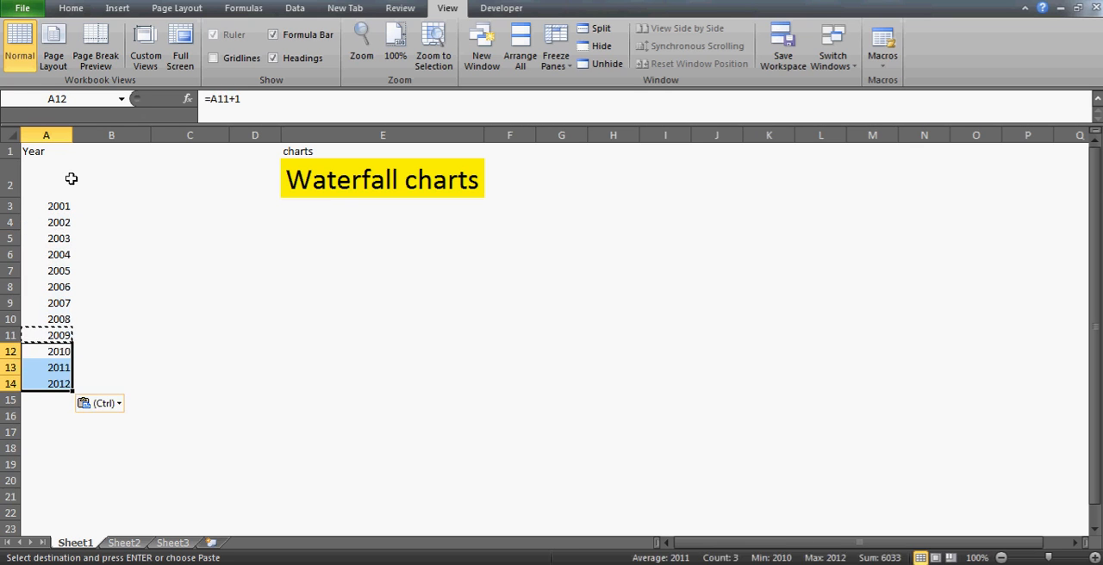
# Continue the year series by pasting the copied year formula into cells A15:A17
pyautogui.press('Down')
pyautogui.press('Down')
pyautogui.press('Down')
pyautogui.hotkey('shift', 'Down')
pyautogui.hotkey('shift', 'Down')
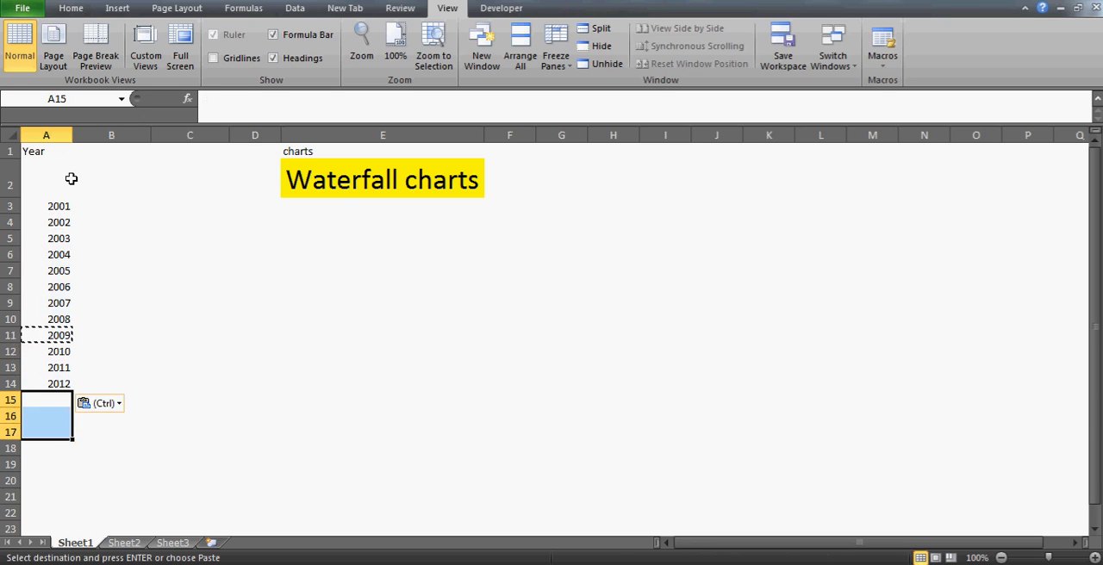
pyautogui.hotkey('ctrl', 'v')
# Clear the extra year from cell A17 so the series stops at A16
pyautogui.press('Down')
pyautogui.press('Down')
pyautogui.press('Down')
pyautogui.press('Escape')
pyautogui.press('Up')
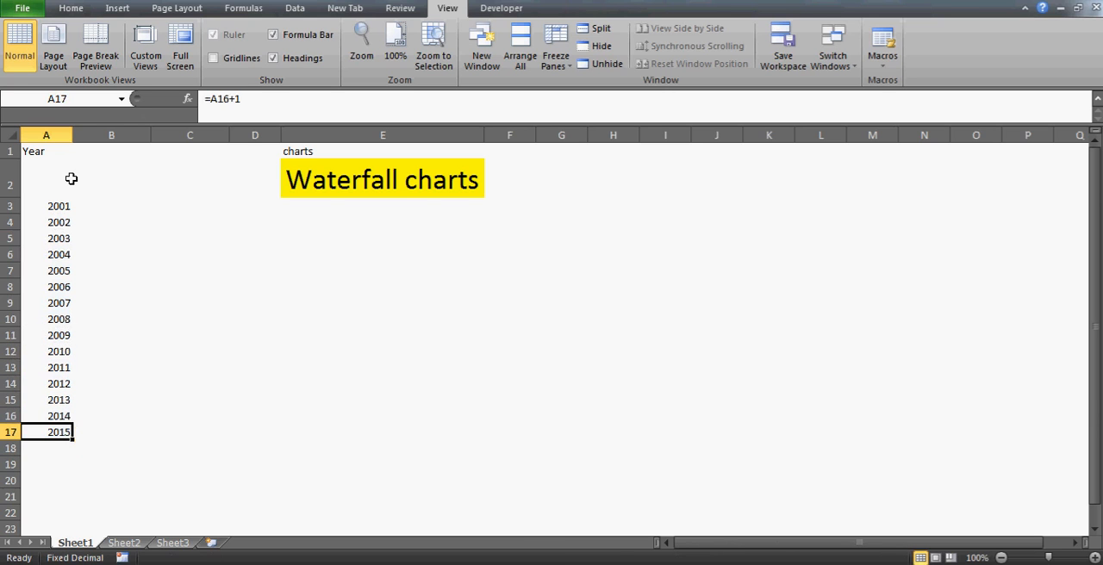
# Enter the label "started" in cell A2, above the first year
pyautogui.press('Down')
pyautogui.press('Up')
pyautogui.press('Delete')
pyautogui.press('Up')
pyautogui.hotkey('ctrl', 'Home')
pyautogui.press('Down')
pyautogui.press('Down')
pyautogui.press('Right')
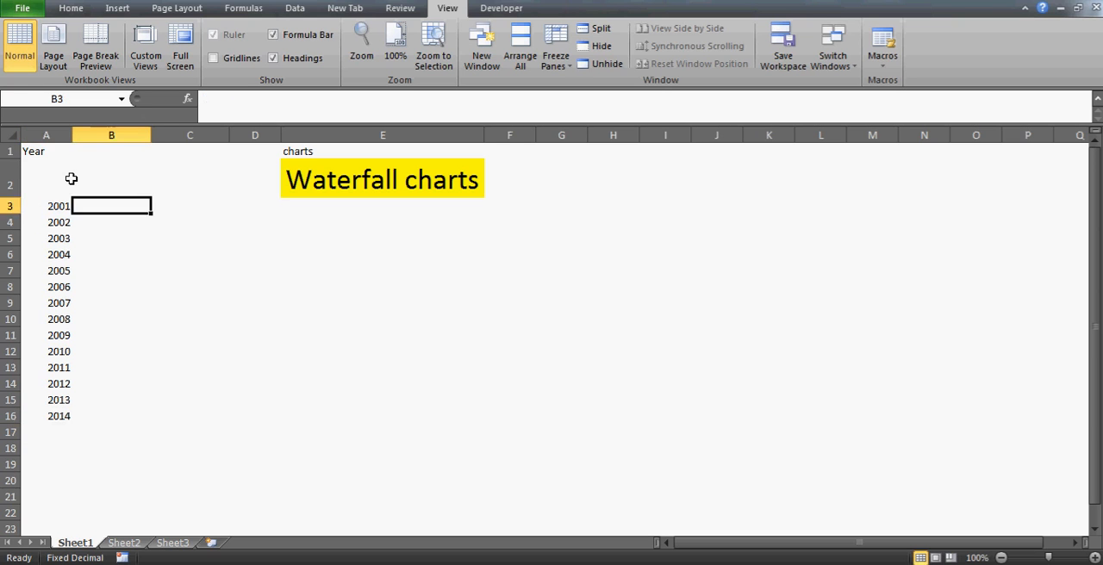
pyautogui.click(72, 179)
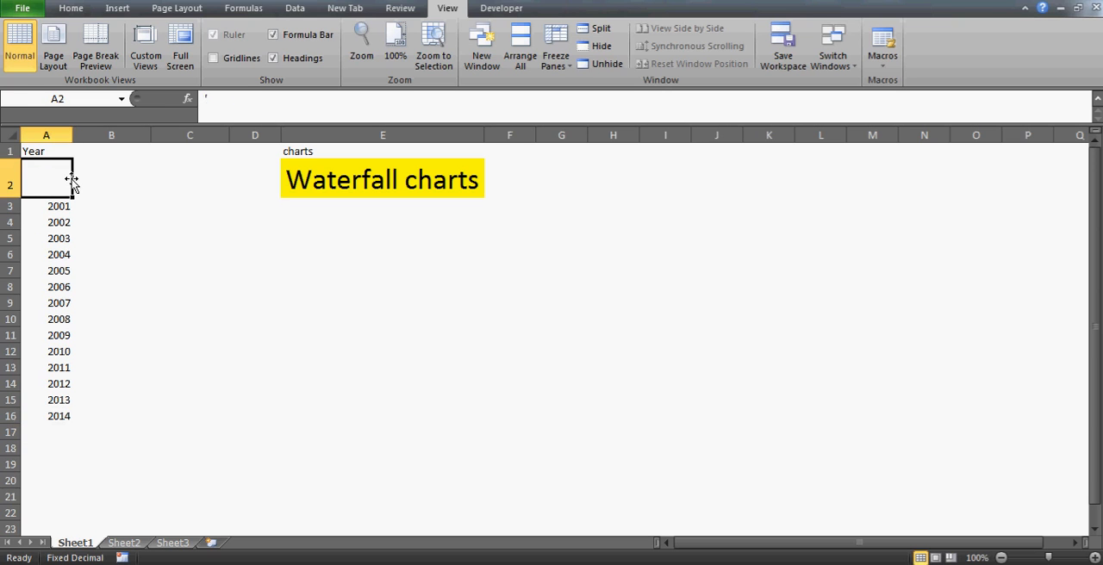
pyautogui.write('started')
pyautogui.press('Return')
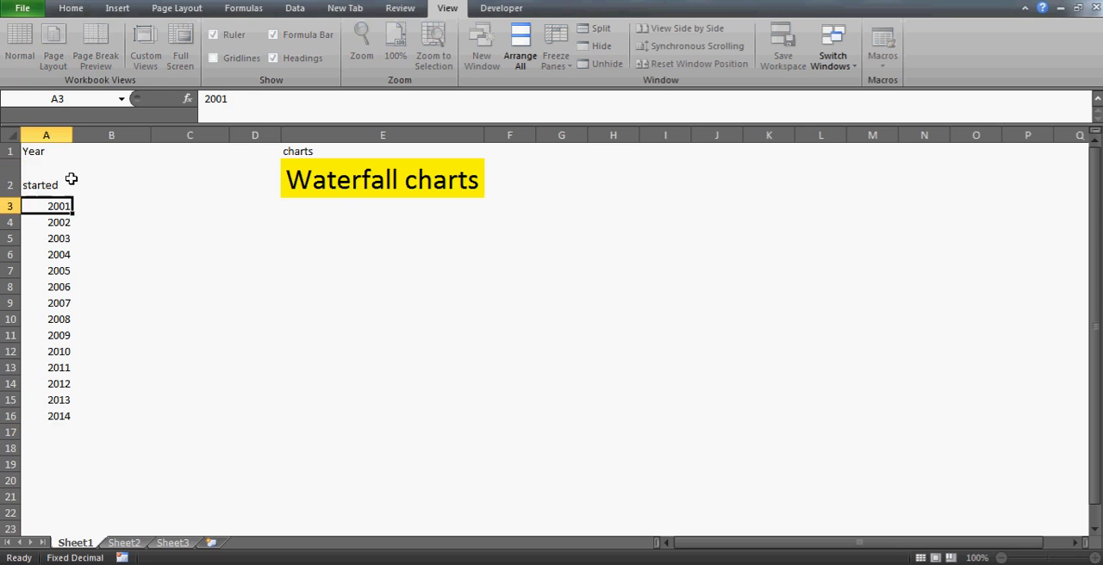
# Enter the header "Sales" in cell B1, beside the Year header
pyautogui.press('Up')
pyautogui.press('Right')
pyautogui.press('Right')
pyautogui.press('Left')
pyautogui.press('Up')
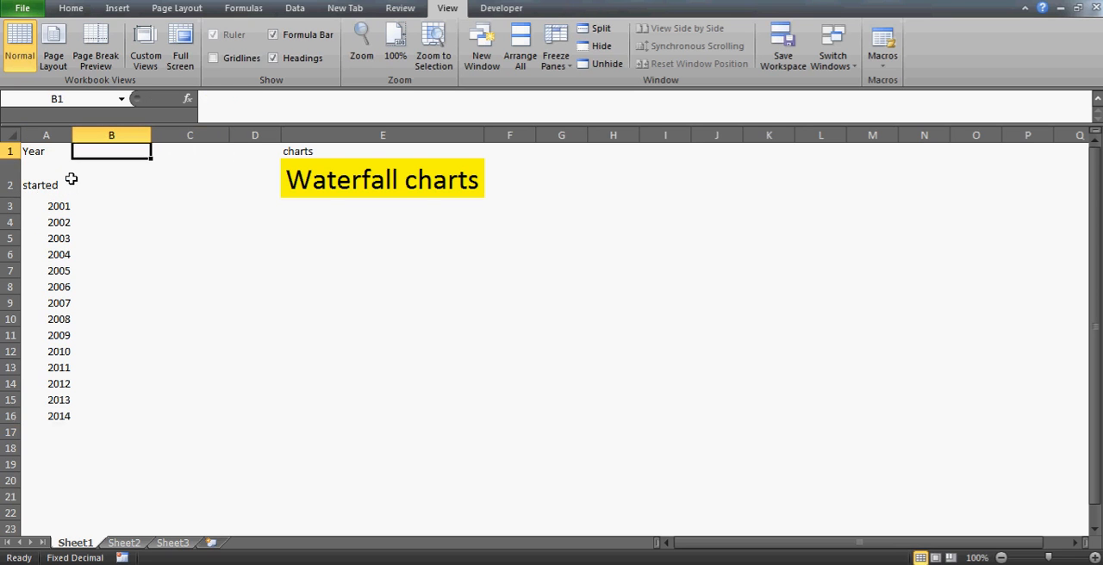
pyautogui.write('Sales')
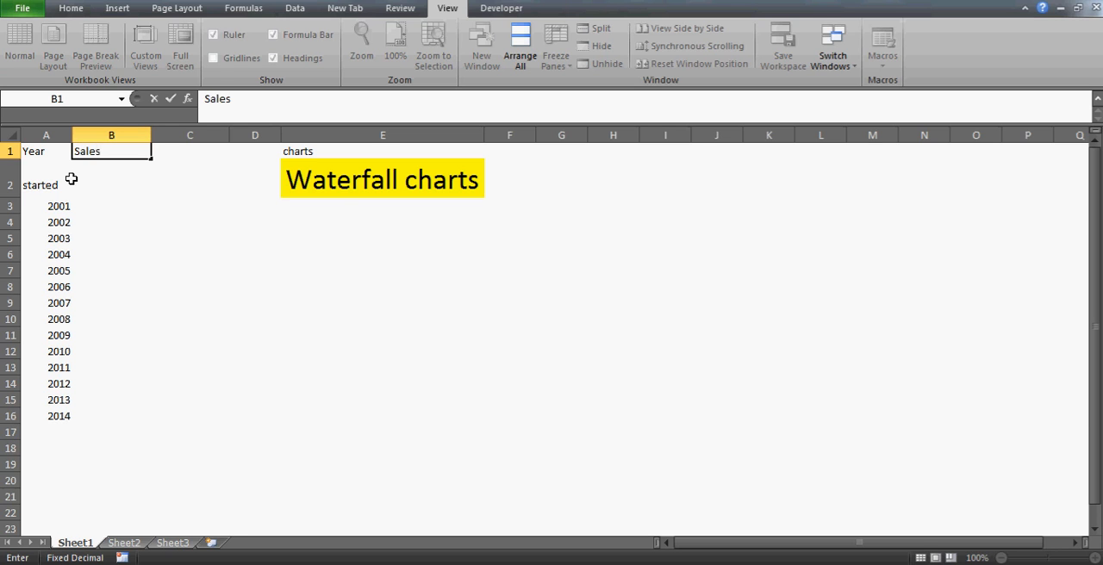
pyautogui.press('Return')
pyautogui.press('Return')
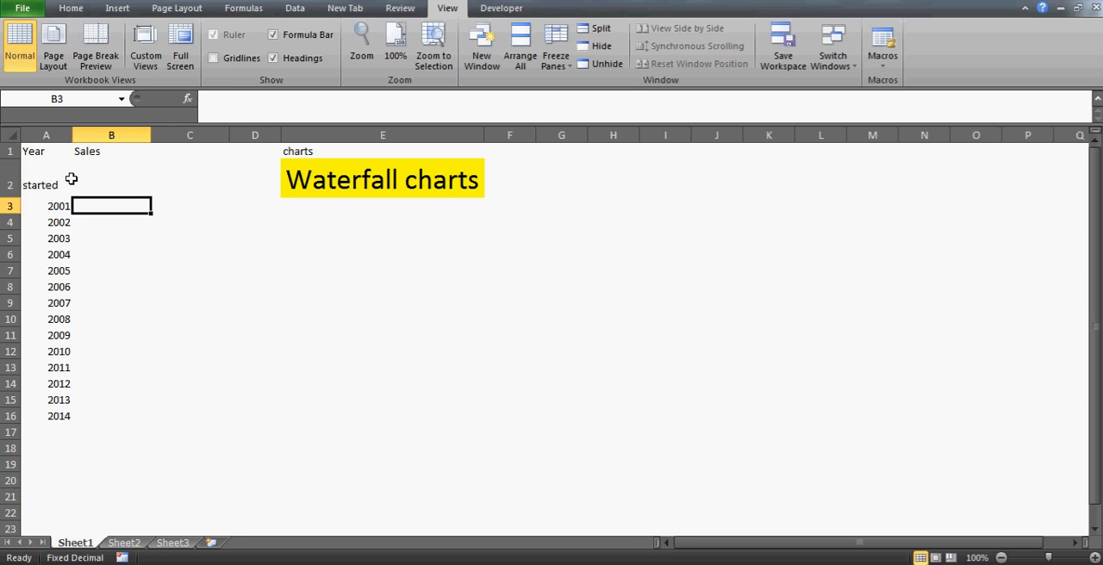
# Enter 500 in cell B2 as the sales value for the "started" row
pyautogui.click(74, 182)
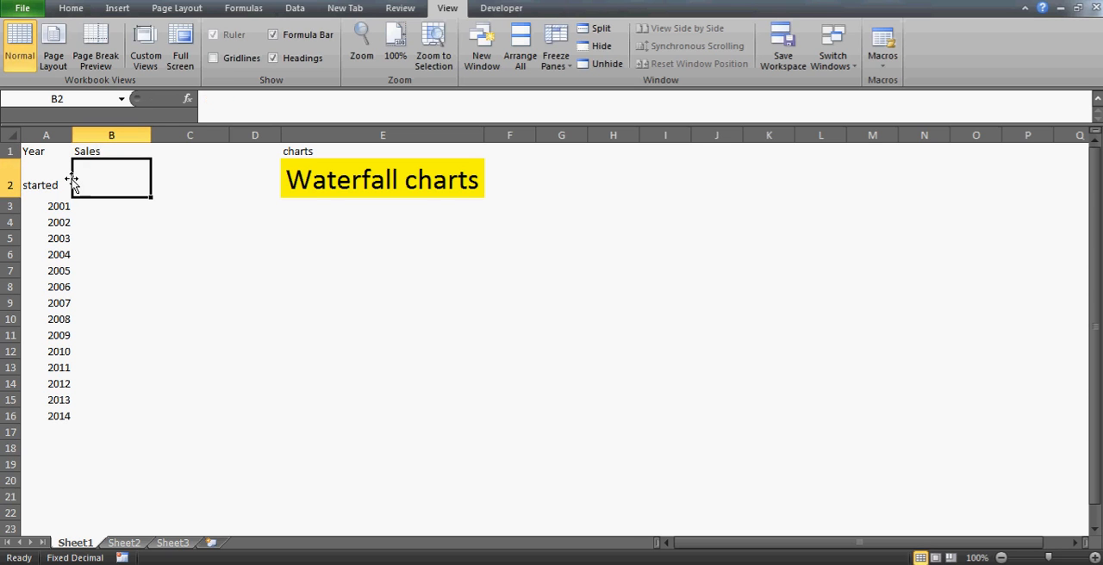
pyautogui.write('5')
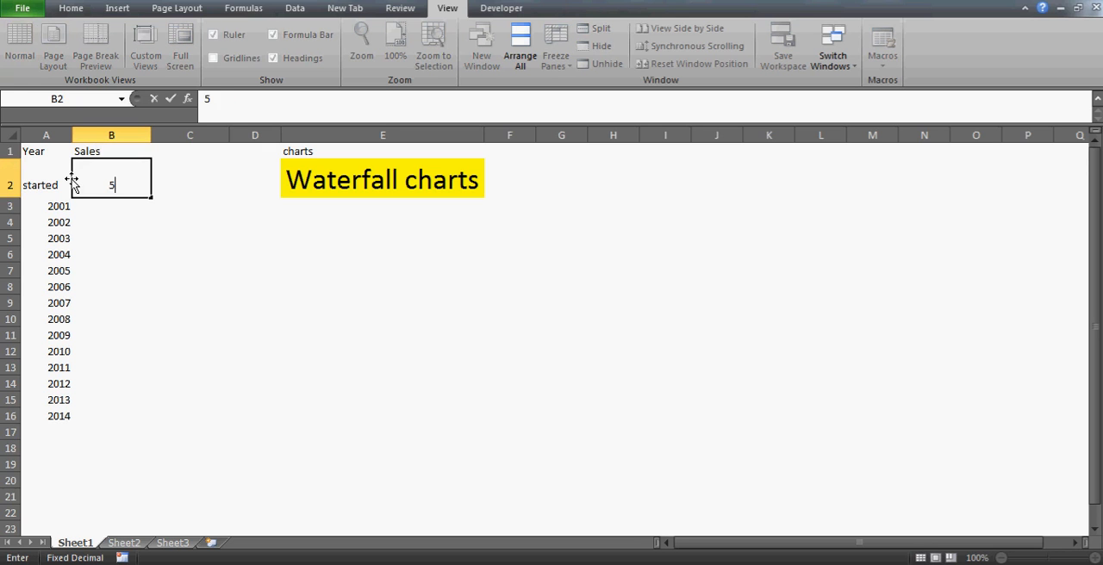
pyautogui.press('Return')
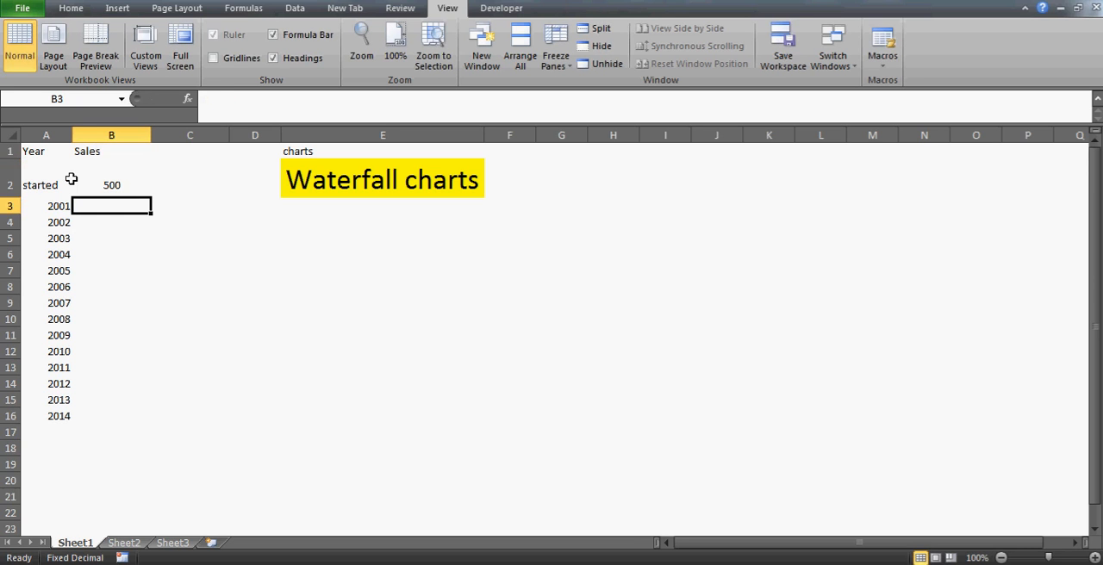
pyautogui.click(73, 183)
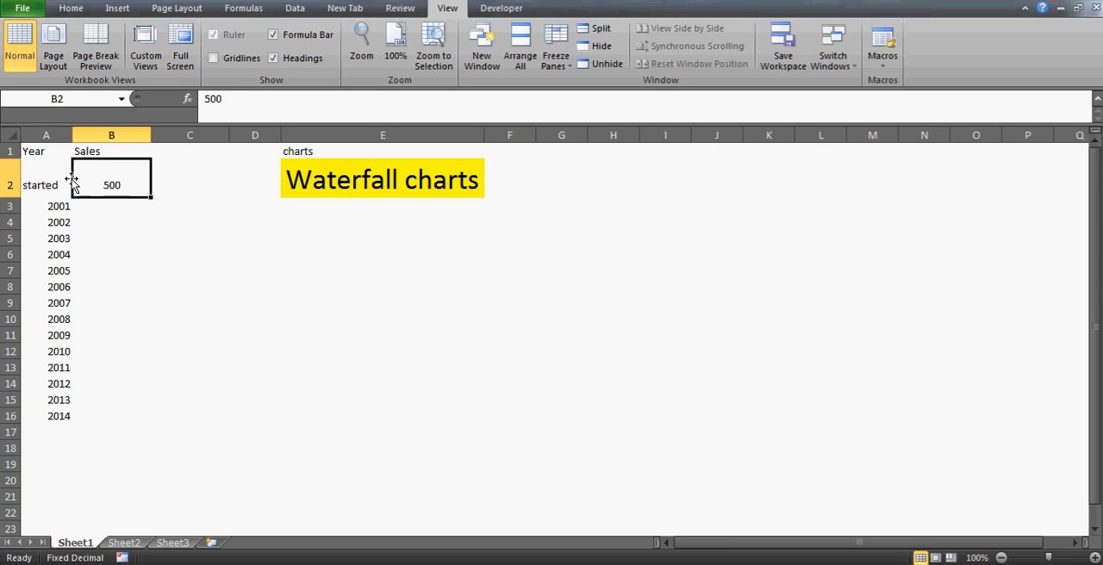
pyautogui.press('Left')
pyautogui.press('Right')
pyautogui.press('Down')
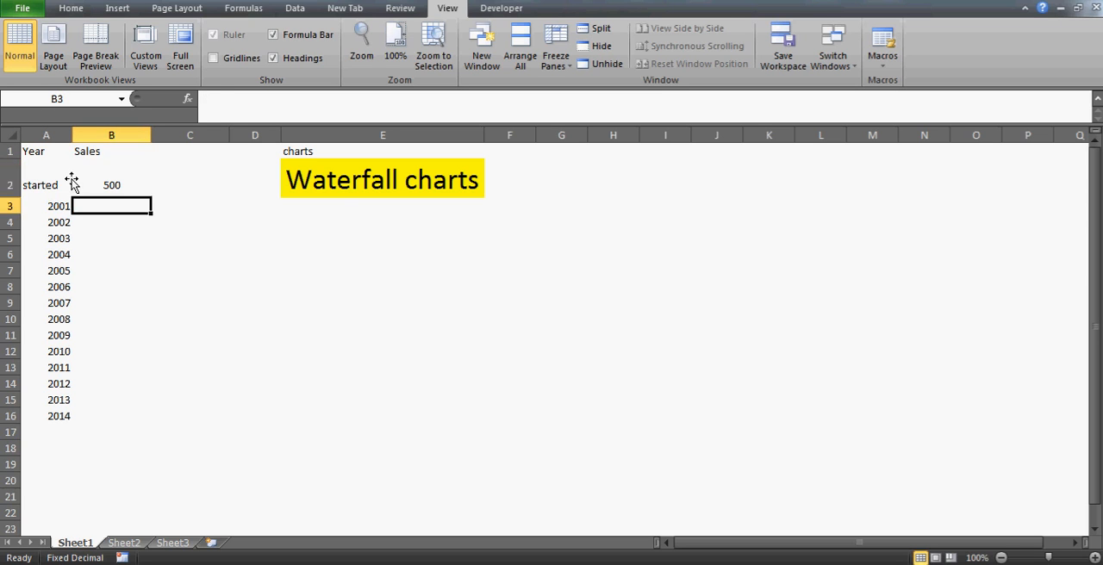
# Enter 1000 in cell B3 as the sales value for 2001
pyautogui.press('Up')
pyautogui.press('Down')
pyautogui.press('Up')
pyautogui.write('1000')
pyautogui.press('Return')
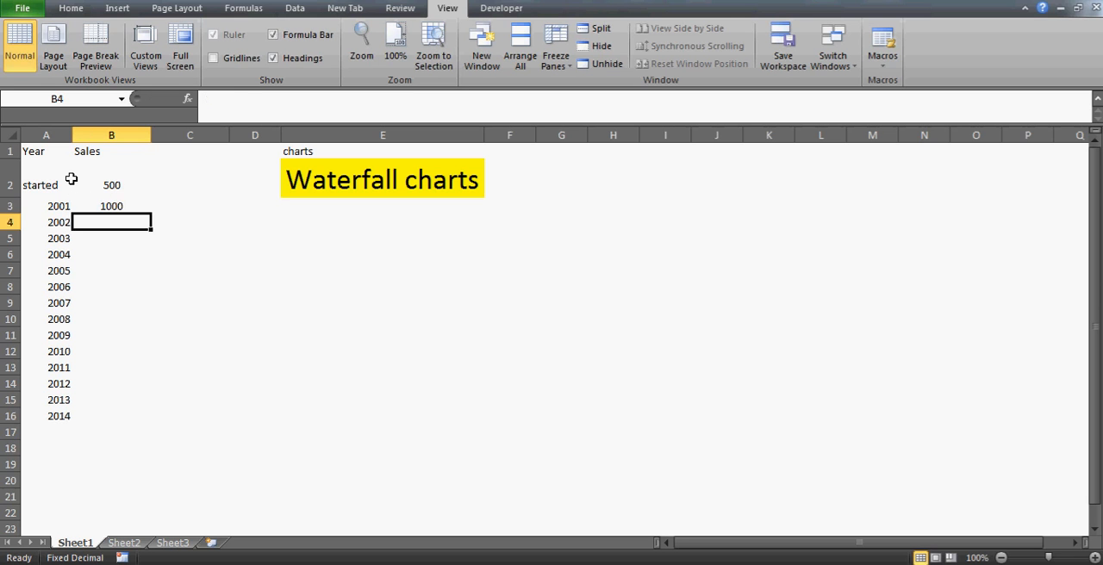
pyautogui.press('Up')
pyautogui.press('Return')
pyautogui.press('Up')
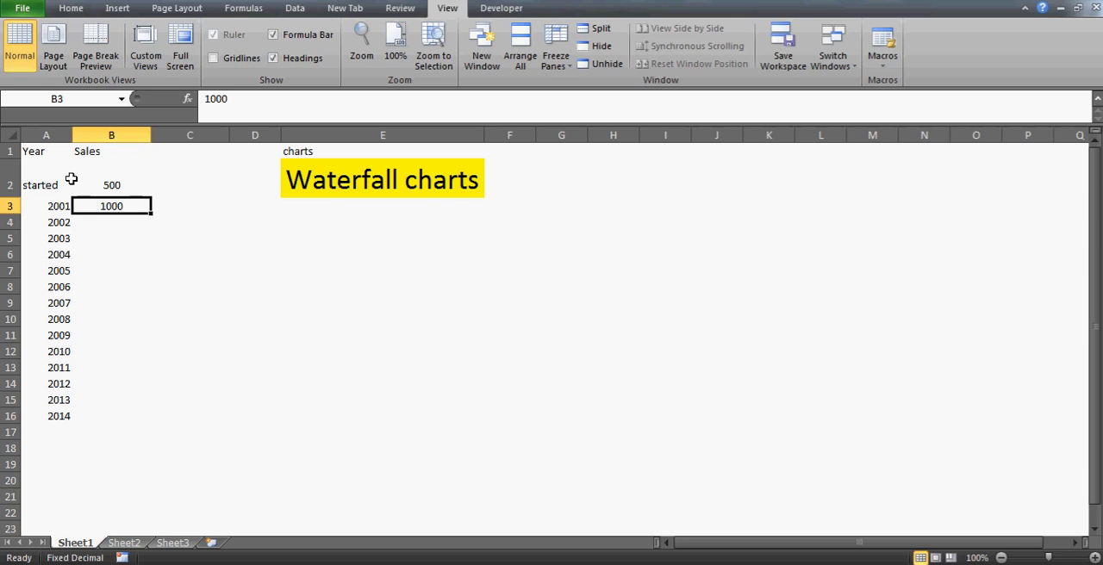
pyautogui.press('Down')
pyautogui.press('Up')
pyautogui.press('Down')
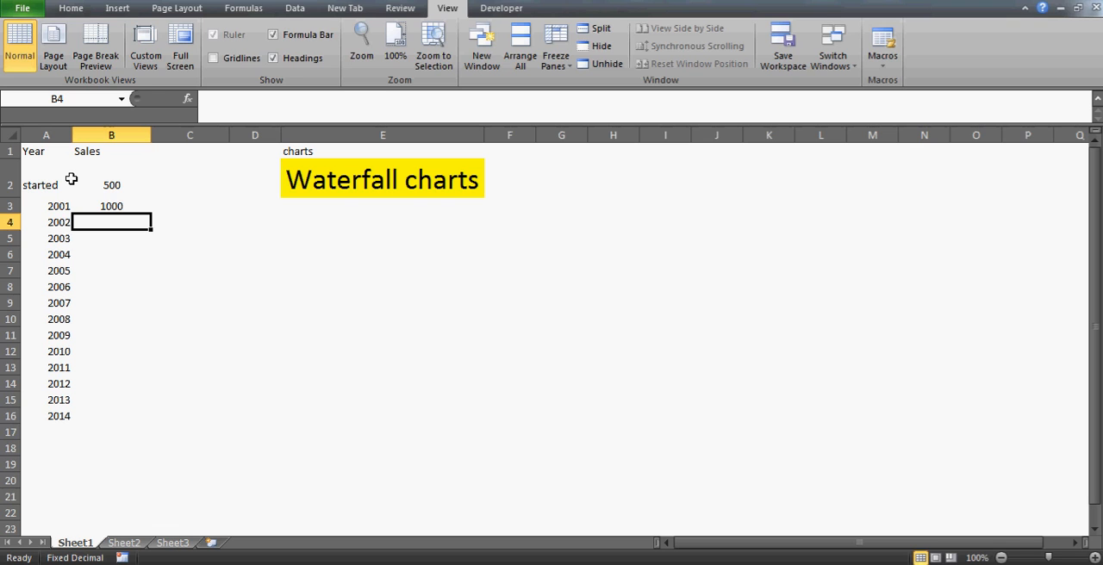
# Enter the sales values 700, -400 and -200 for 2002 to 2004 in cells B4:B6
pyautogui.write('700')
pyautogui.press('Return')
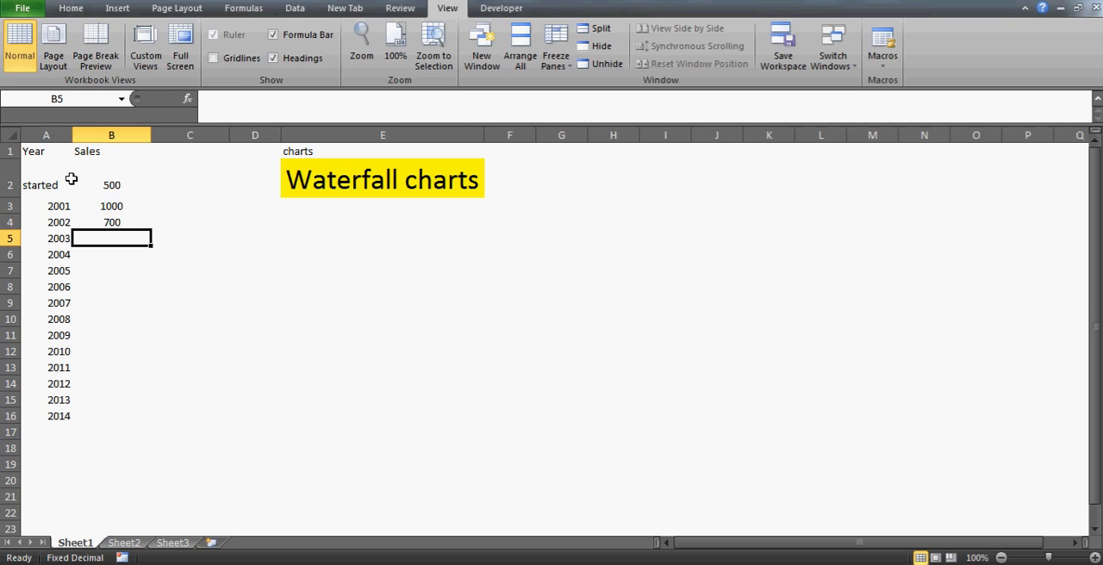
pyautogui.write('-400')
pyautogui.press('Return')
pyautogui.write('-')
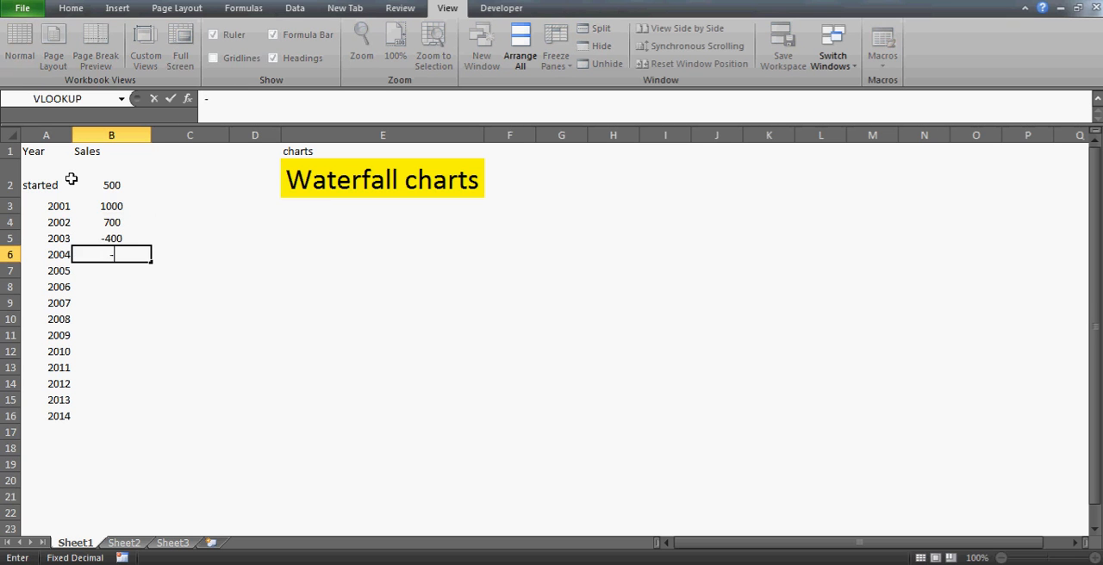
pyautogui.write('200')
pyautogui.press('Return')
pyautogui.press('Up')
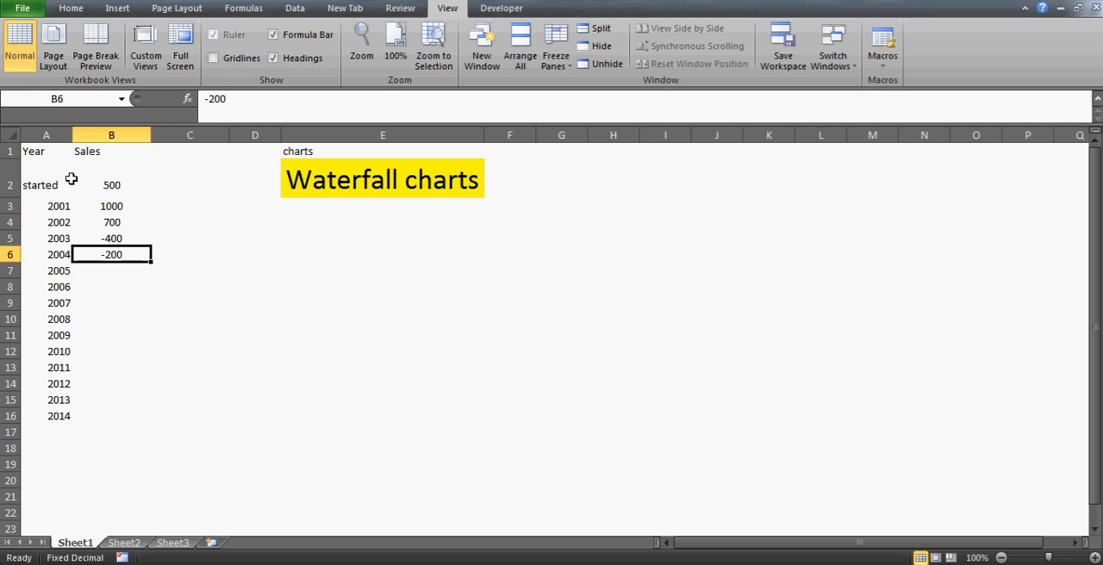
# Enter the sales values -500 for 2005 and 250 for 2006 in cells B7:B8
pyautogui.press('Return')
pyautogui.write('-')
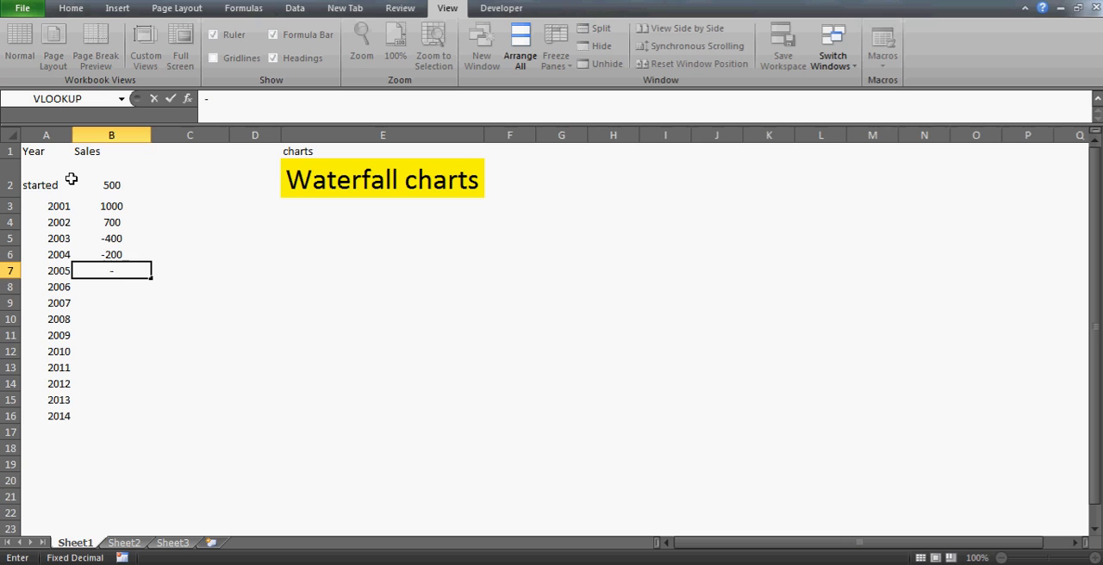
pyautogui.write('500')
pyautogui.press('Return')
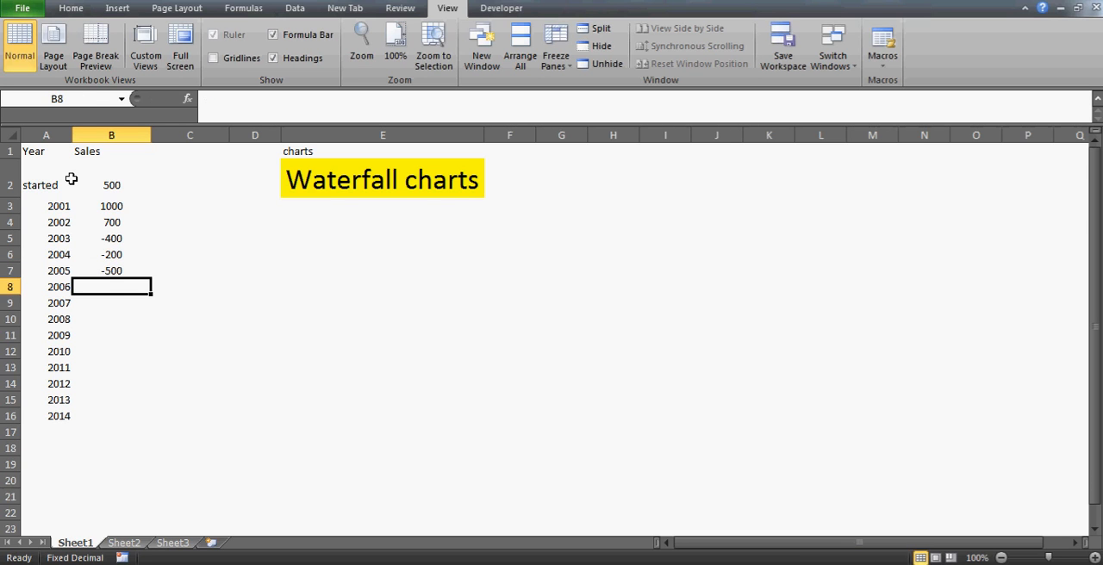
pyautogui.write('25')
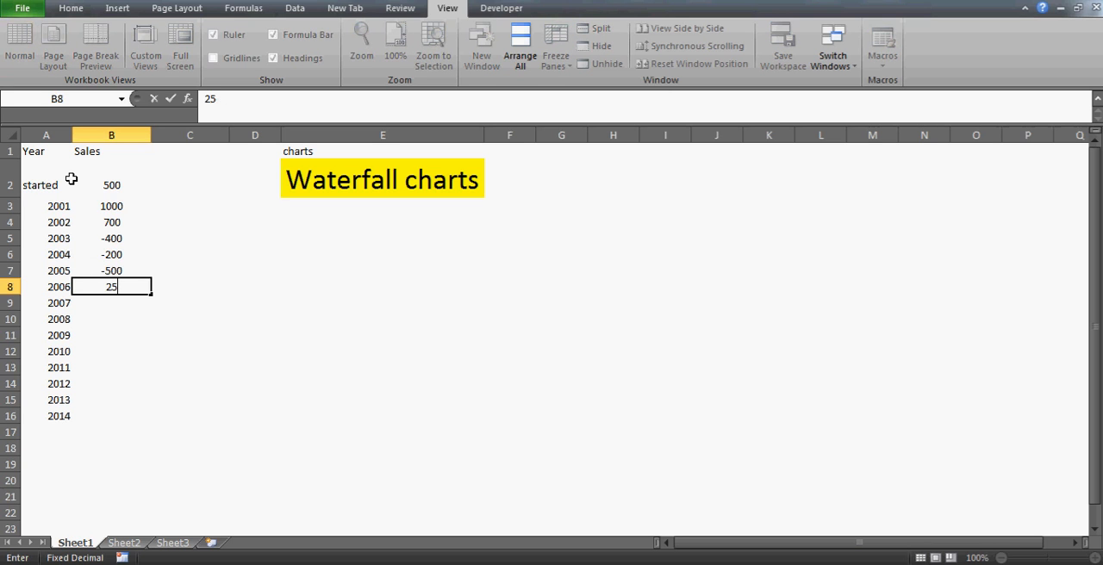
pyautogui.write('0')
pyautogui.press('Return')
# Enter the sales values 350, 600 and 700 for 2007 to 2009 in cells B9:B11
pyautogui.write('350')
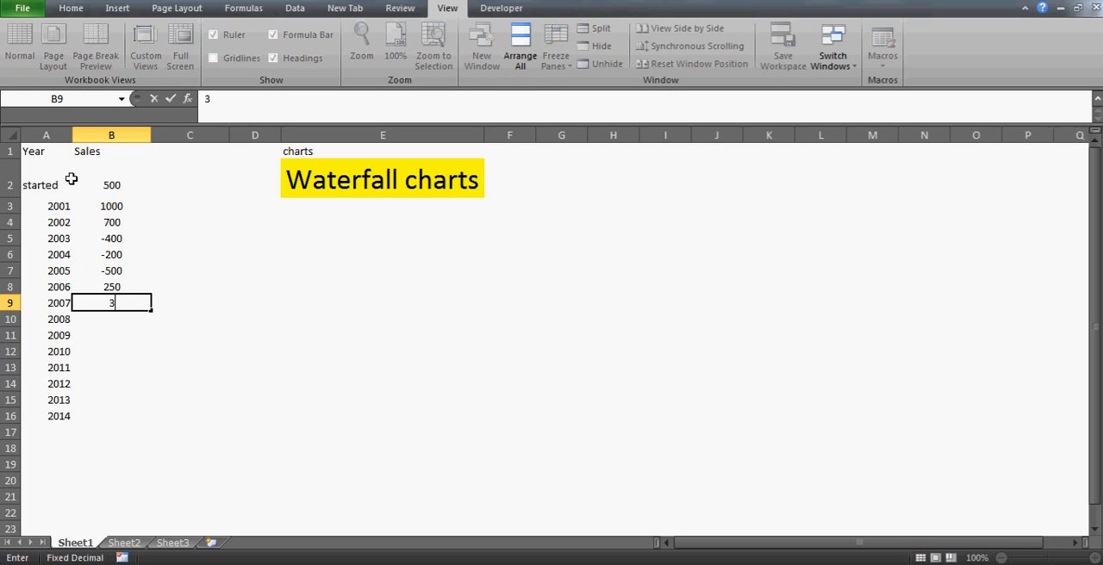
pyautogui.press('Return')
pyautogui.write('600')
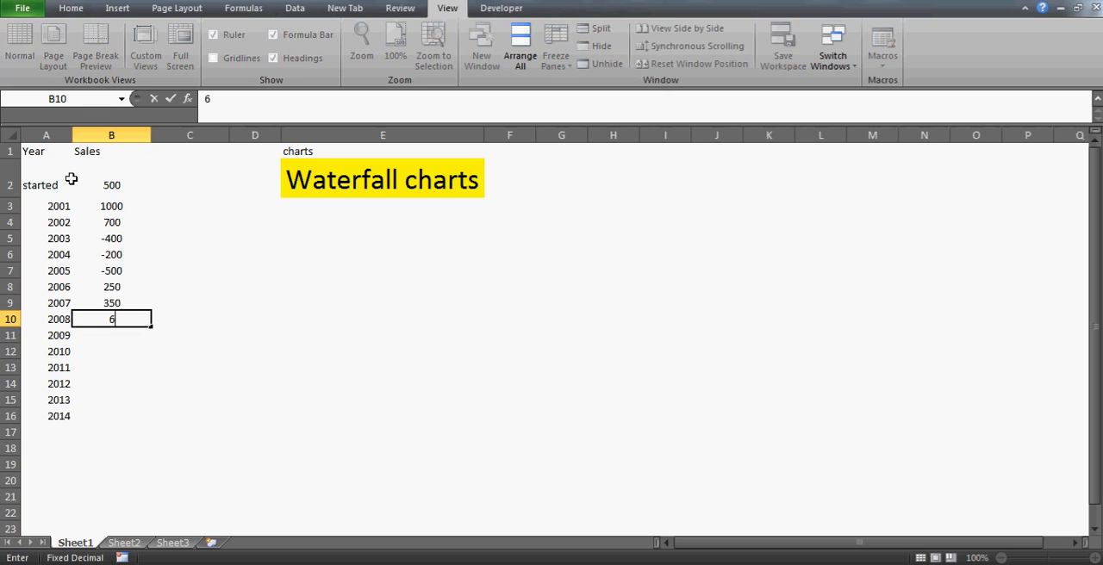
pyautogui.press('Return')
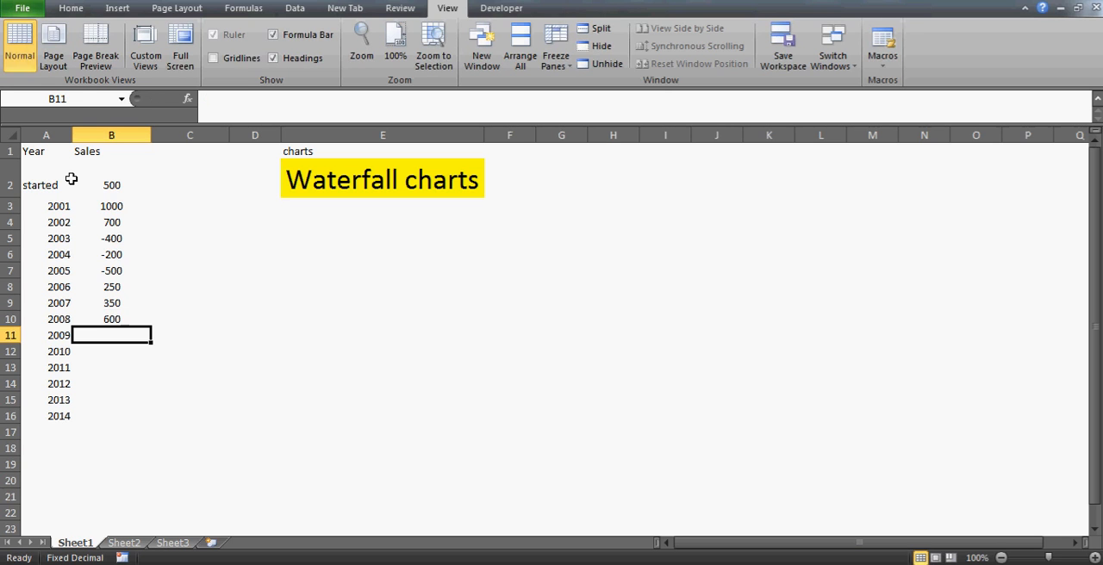
pyautogui.write('700')
pyautogui.press('Return')
# Enter the sales values 2000 for 2010 and 400 for 2011 in cells B12:B13
pyautogui.write('1')
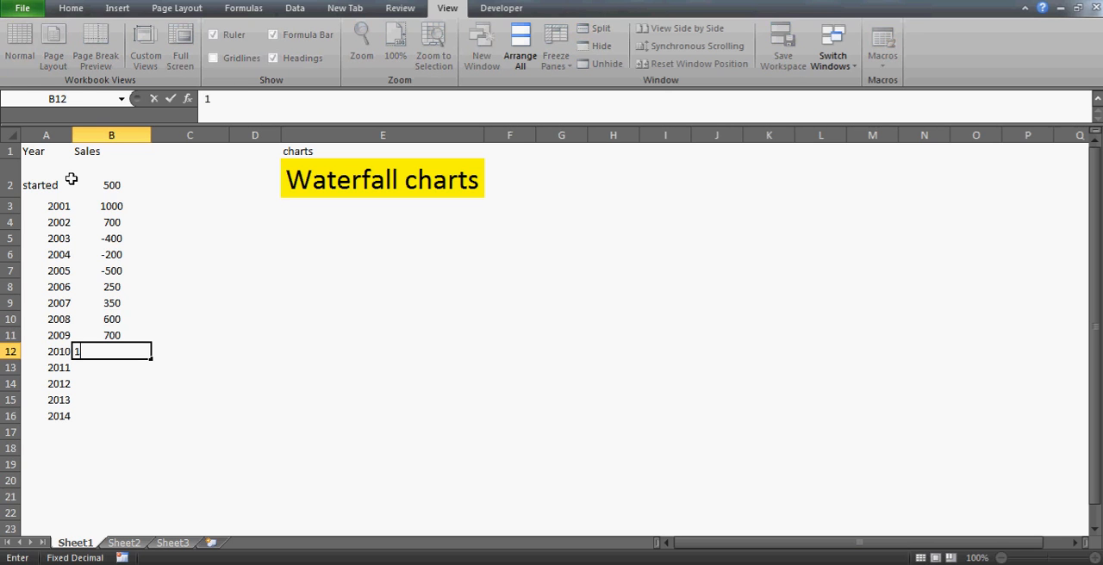
pyautogui.press('BackSpace')
pyautogui.write('2000')
pyautogui.press('Return')
pyautogui.press('Up')
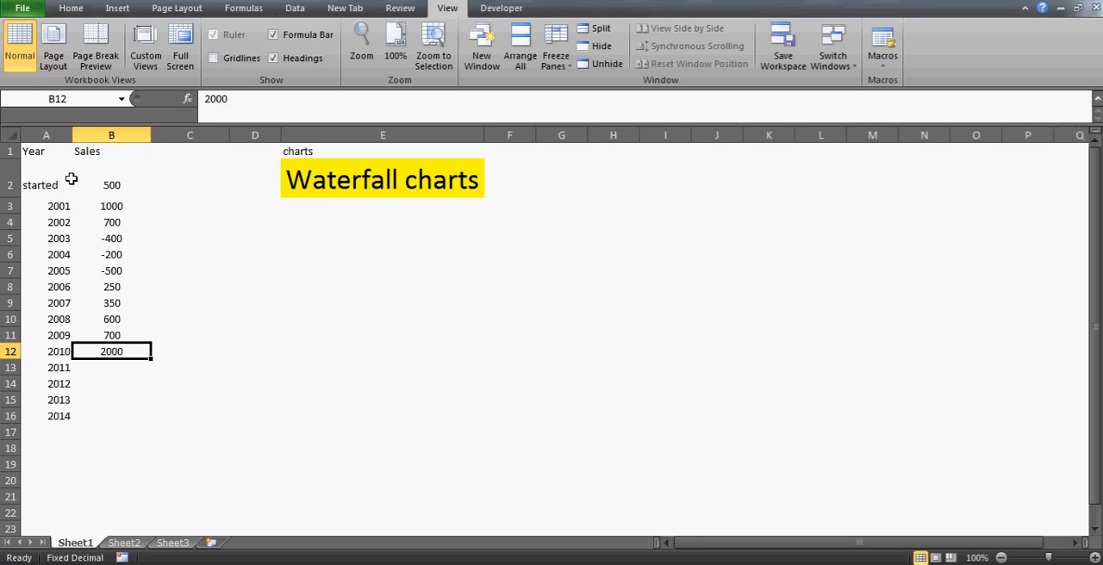
pyautogui.press('Down')
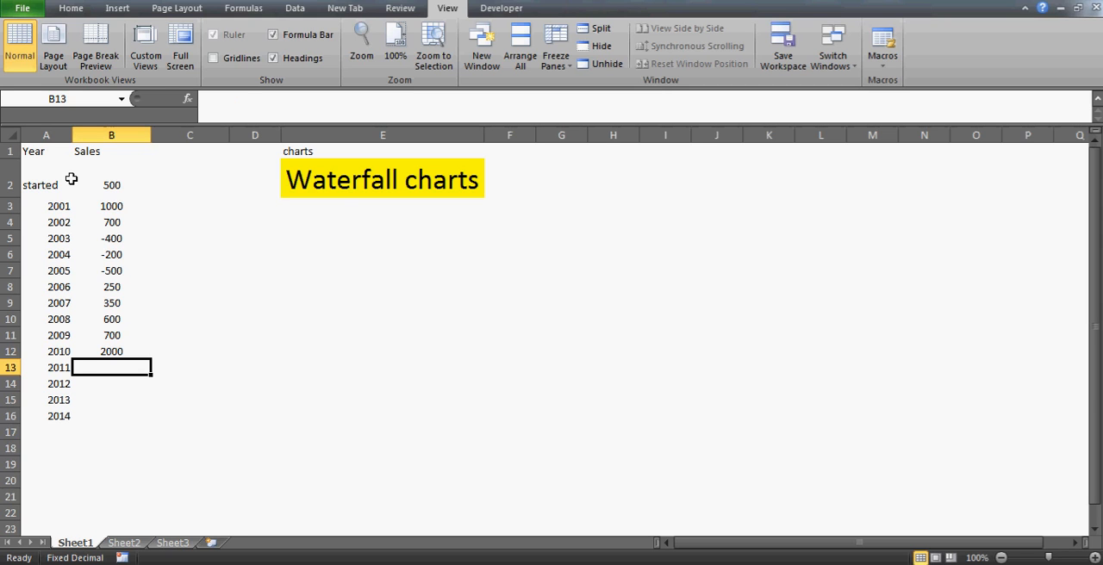
pyautogui.write('400')
pyautogui.press('Return')
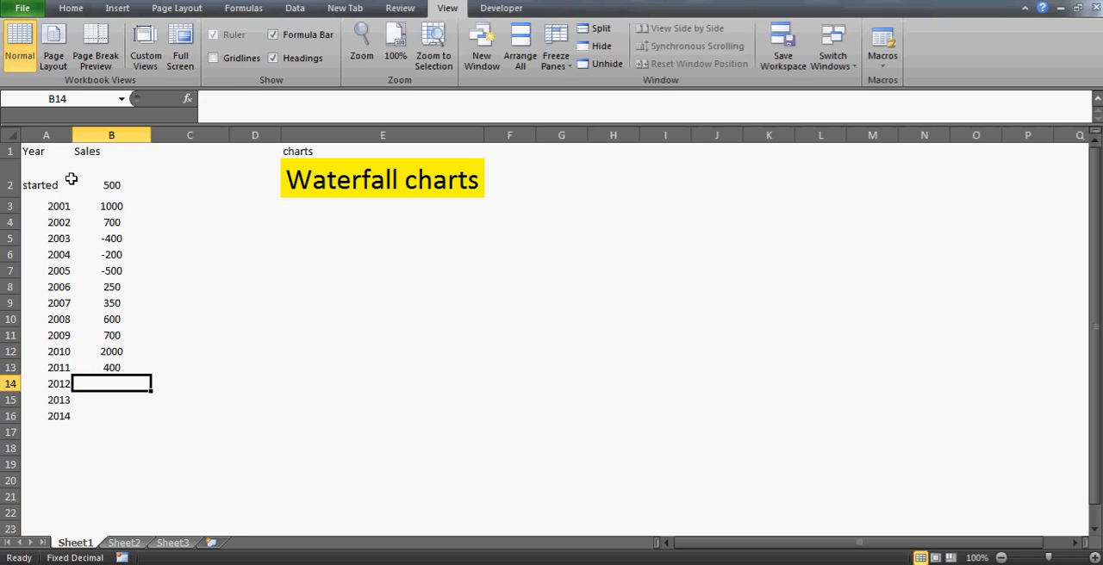
# Enter -4000 in cell B14 as the sales value for 2012
pyautogui.write('-4000')
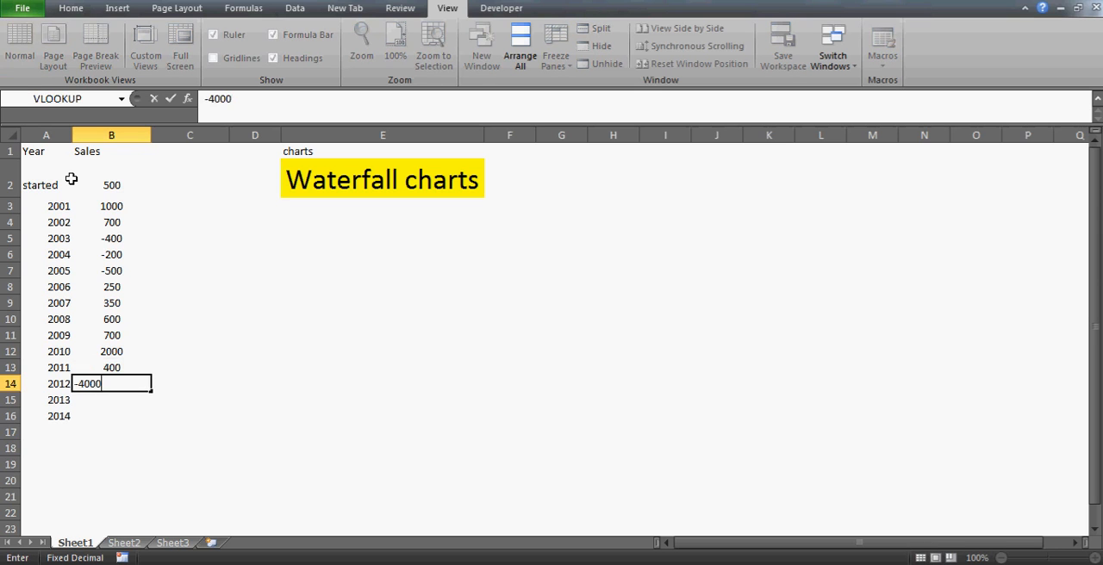
pyautogui.press('Return')
pyautogui.press('Up')
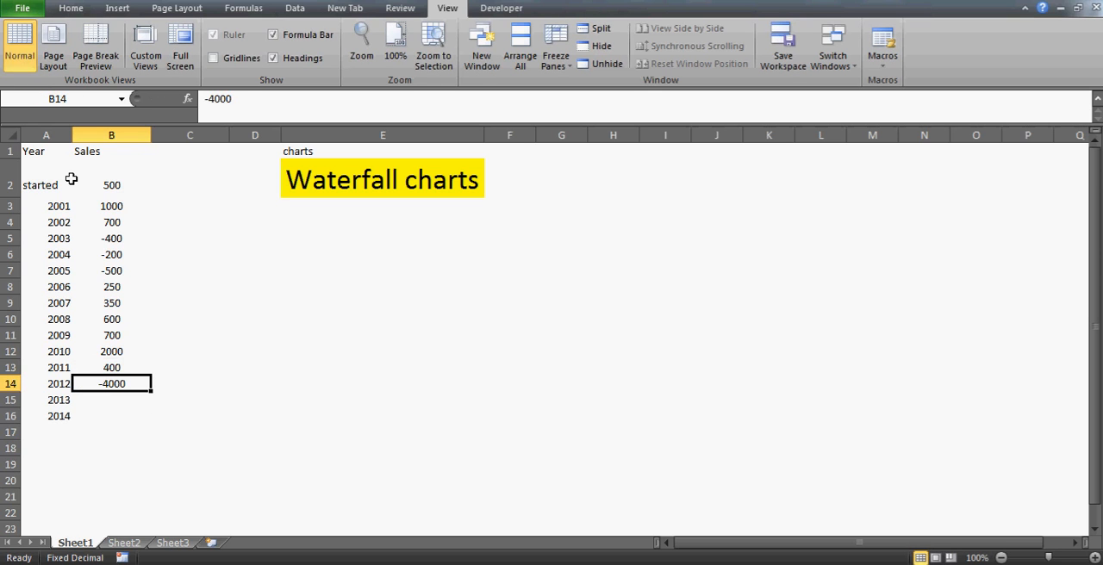
pyautogui.press('Down')
pyautogui.press('Up')
pyautogui.press('Down')
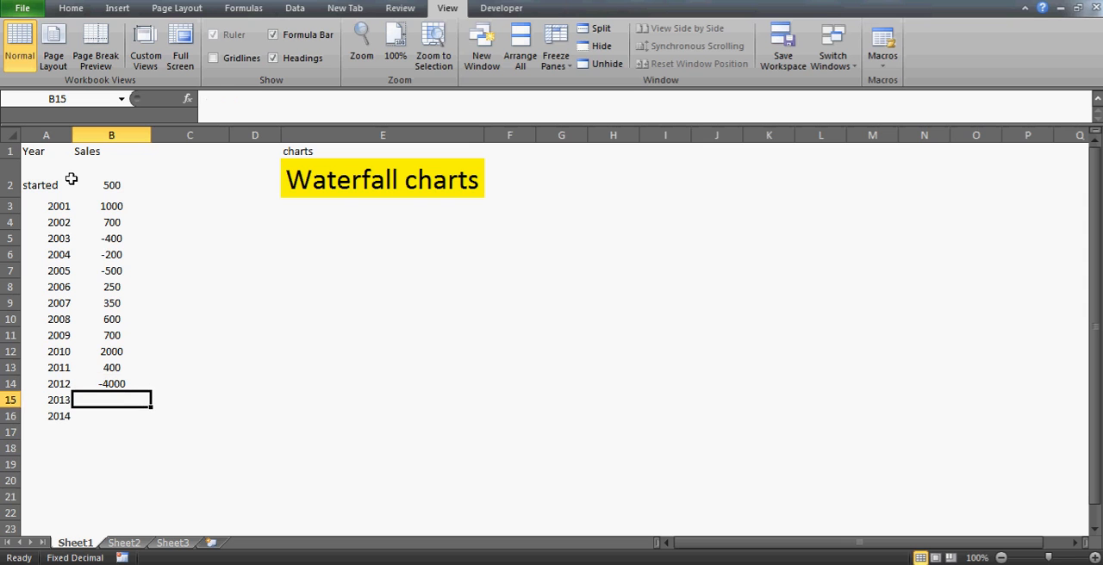
# Enter the sales values -200 for 2013 and 1000 for 2014 in cells B15:B16
pyautogui.write('-200')
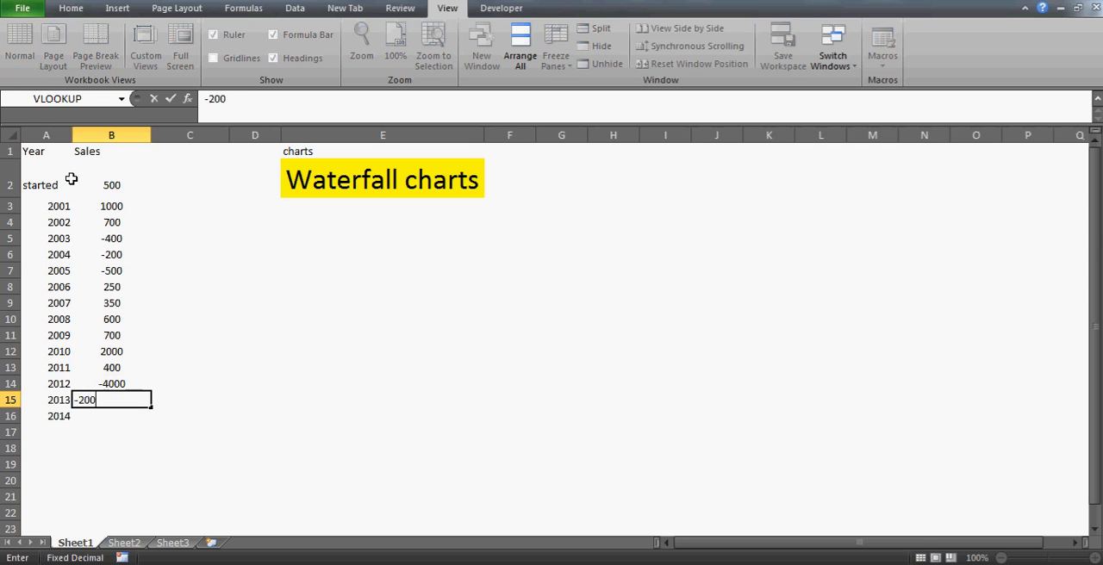
pyautogui.press('Return')
pyautogui.write('1000')
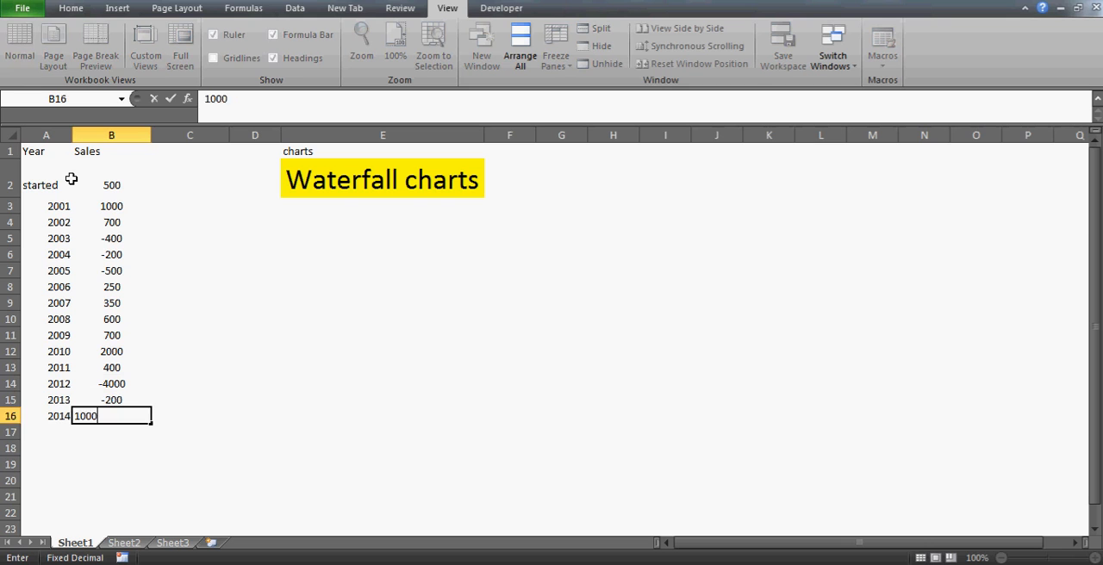
pyautogui.press('Return')
pyautogui.press('Up')
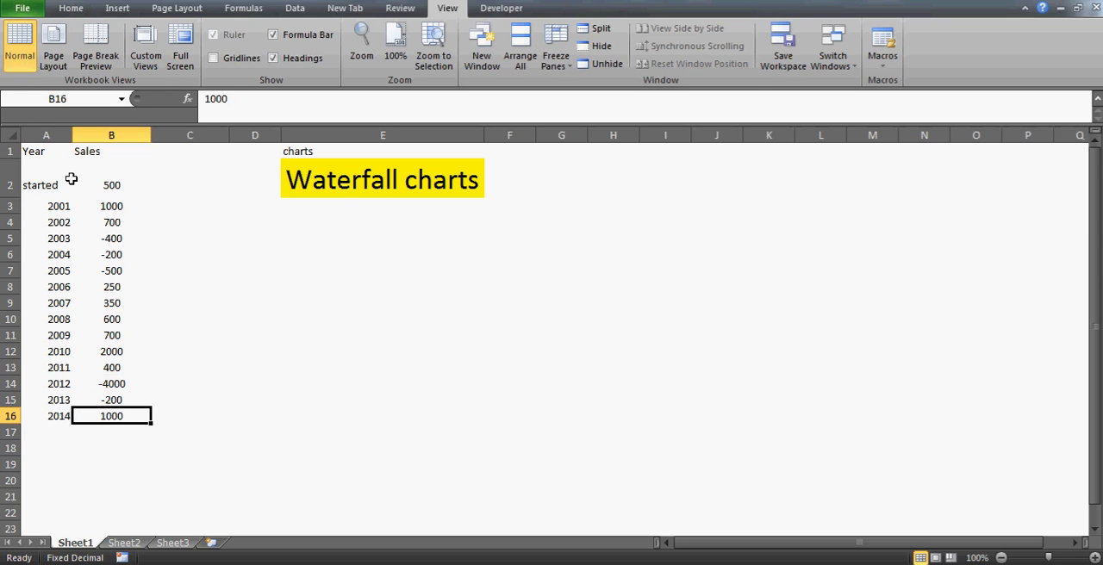
# Apply all borders to the year and sales data in cells A3:B16
pyautogui.hotkey('ctrl', 'Up')
pyautogui.press('Down')
pyautogui.press('Down')
pyautogui.press('Left')
pyautogui.hotkey('shift', 'Right')
pyautogui.hotkey('ctrl', 'shift', 'Down')
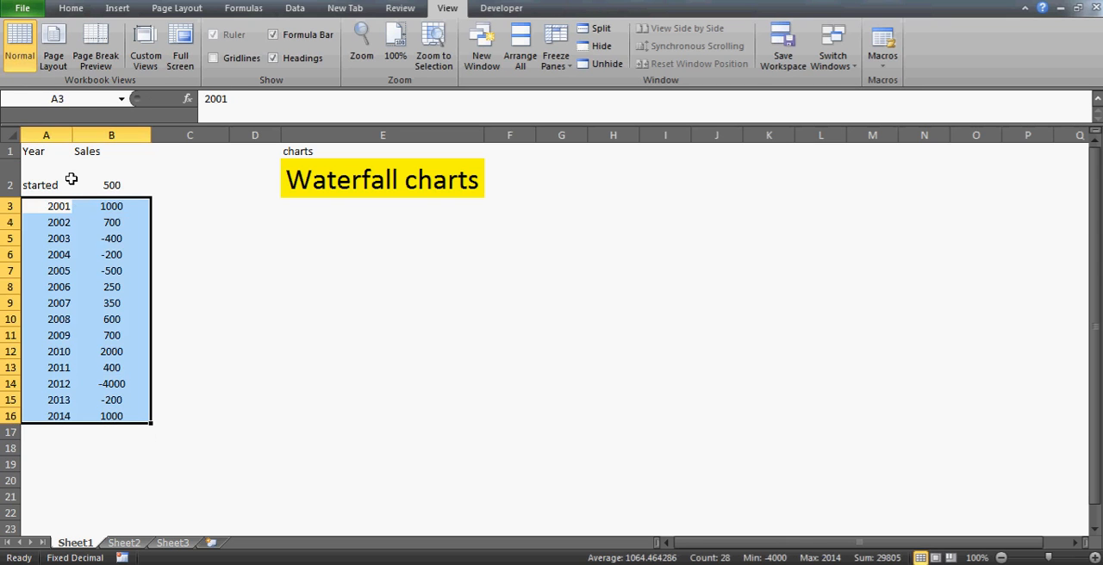
pyautogui.click(72, 8)
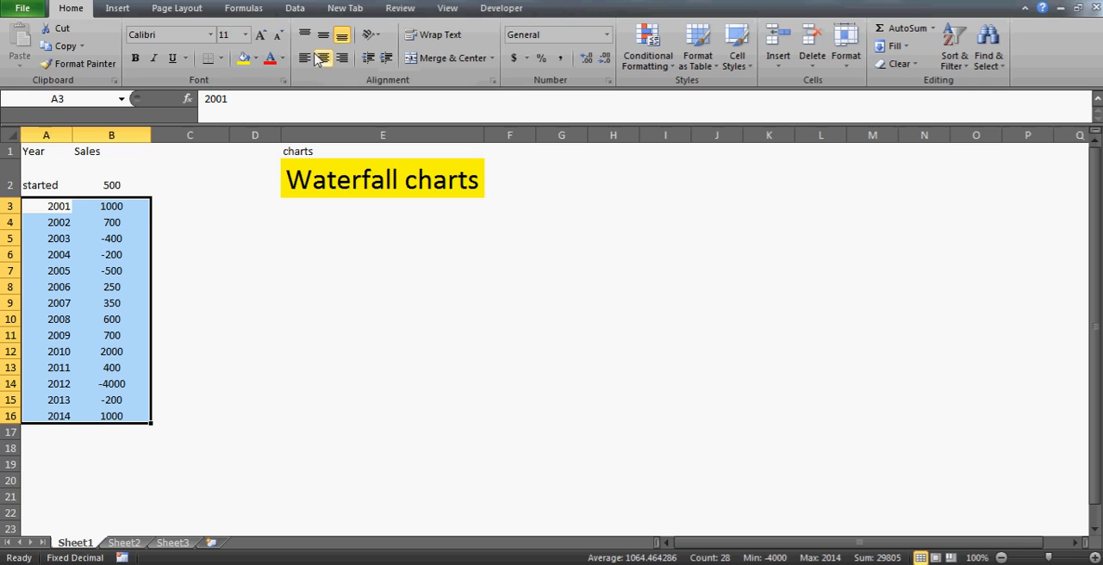
pyautogui.click(221, 61)
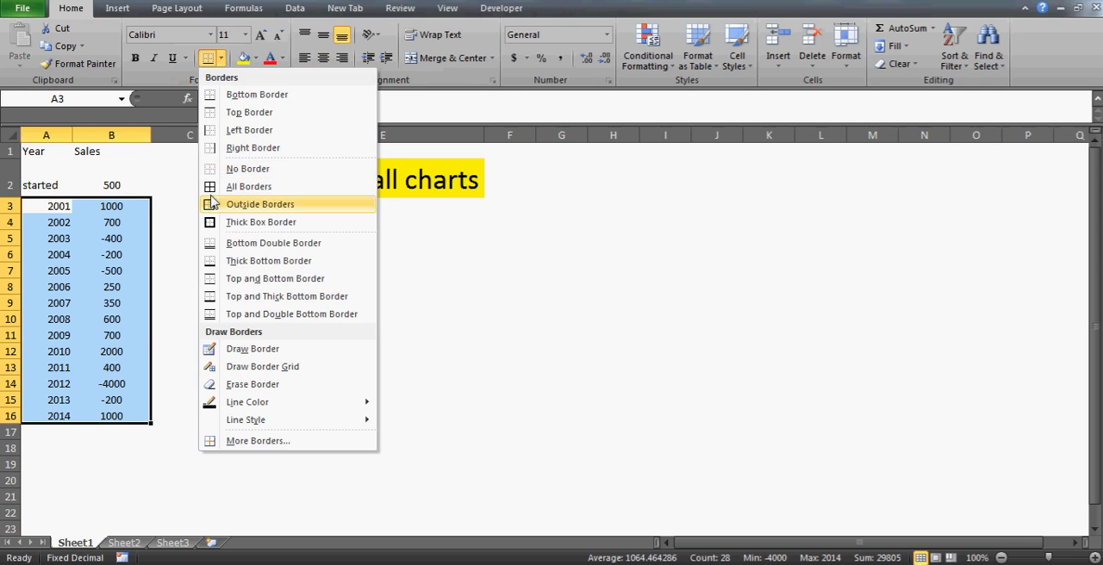
pyautogui.click(226, 180)
pyautogui.click(170, 216)
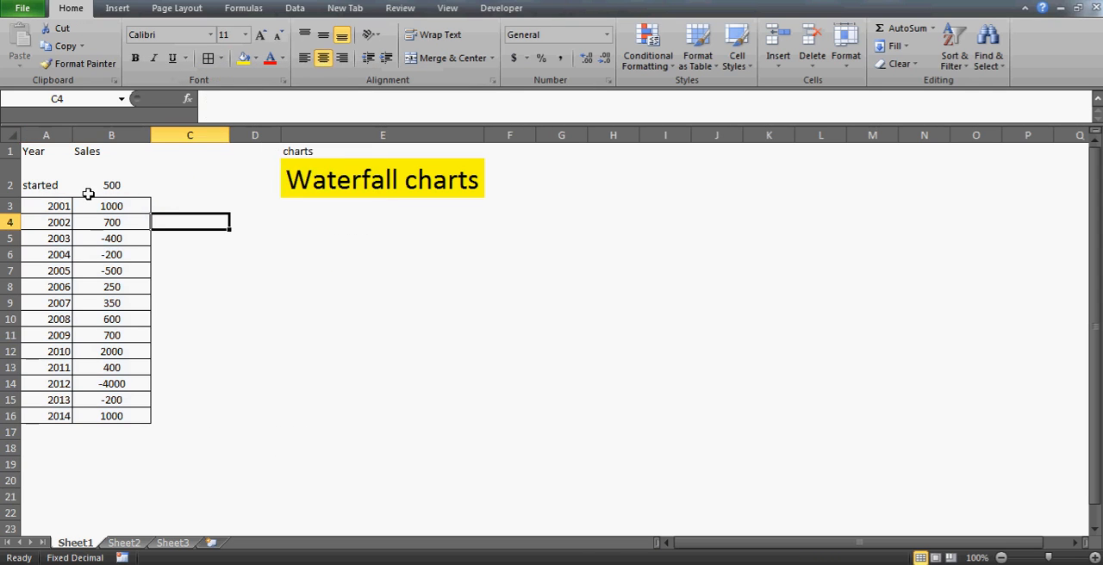
# Centre the contents of the whole Year and Sales table, A1:B16, including the "started" row and the headers
pyautogui.click(63, 187)
pyautogui.hotkey('shift', 'Right')
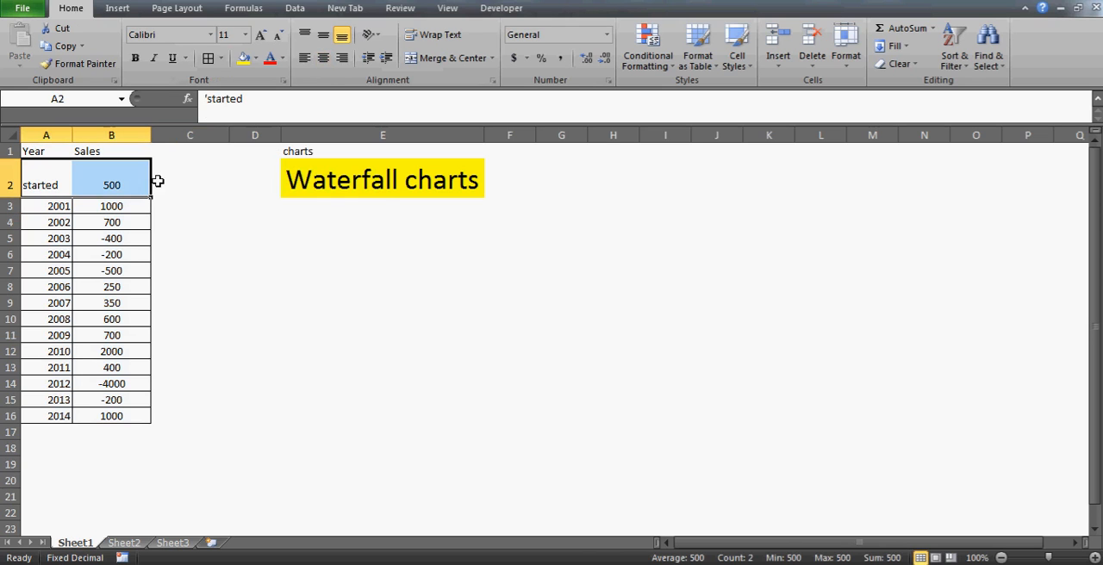
pyautogui.click(324, 58)
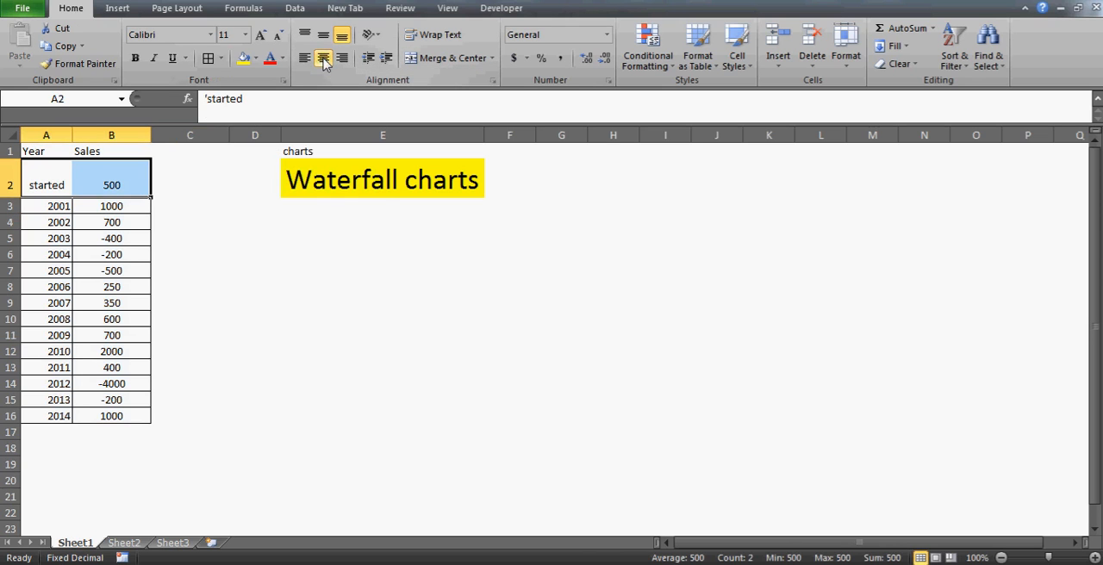
pyautogui.click(45, 151)
pyautogui.hotkey('shift', 'Right')
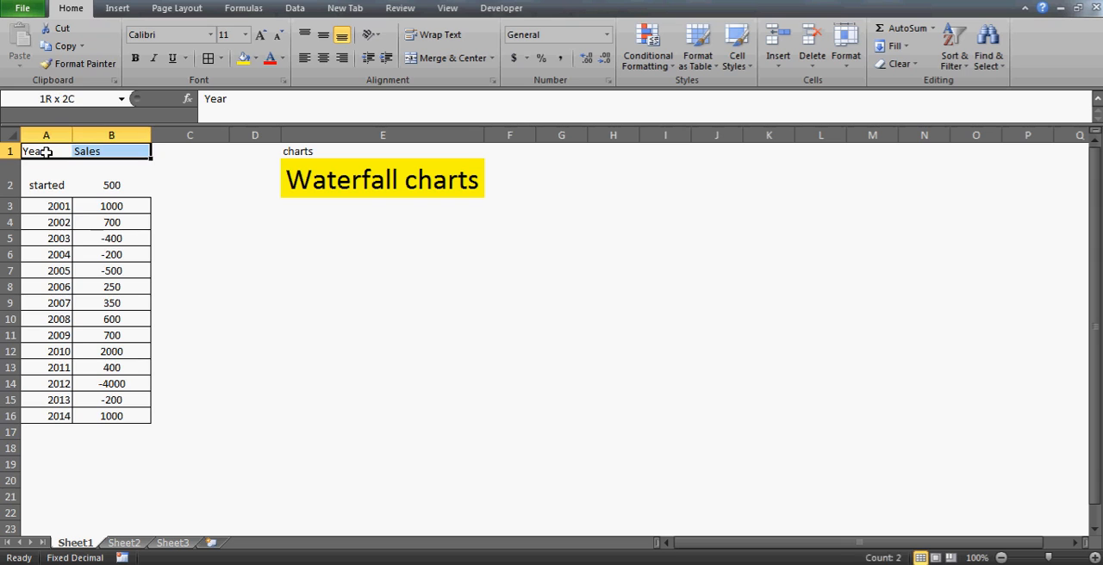
pyautogui.hotkey('ctrl', 'shift', 'Down')
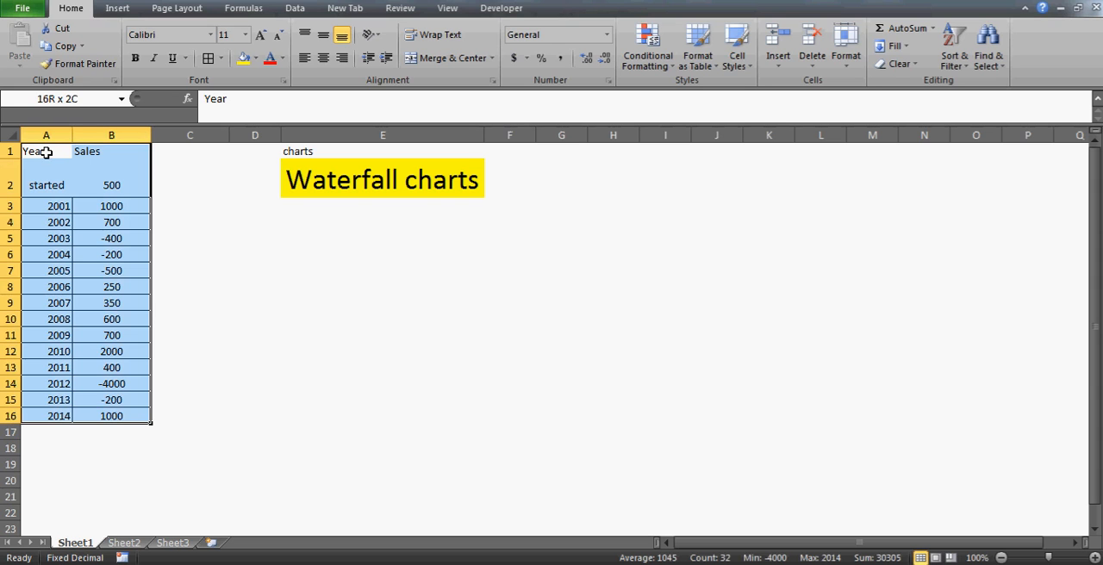
pyautogui.click(323, 64)
# Enter the formula =B2 in cell C2 to begin the running total with the starting value
pyautogui.click(59, 185)
pyautogui.press('Right')
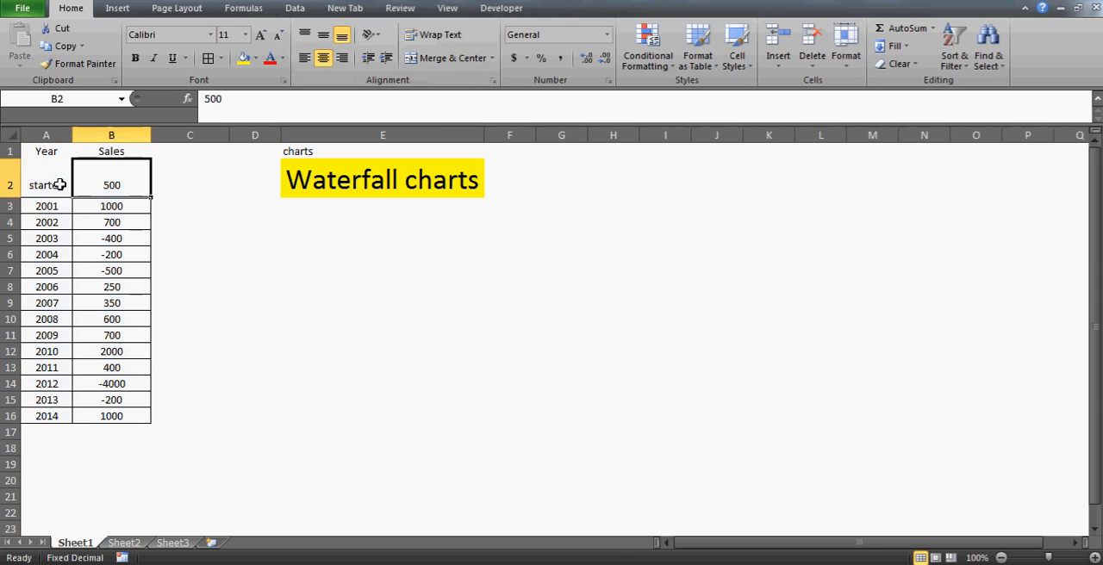
pyautogui.press('Right')
pyautogui.press('Down')
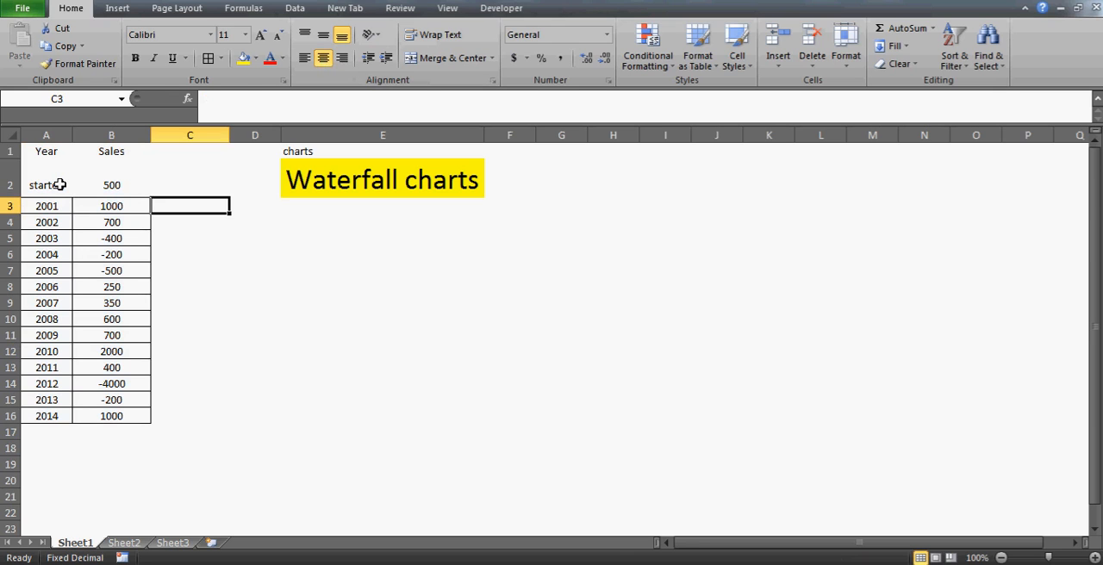
pyautogui.click(399, 167)
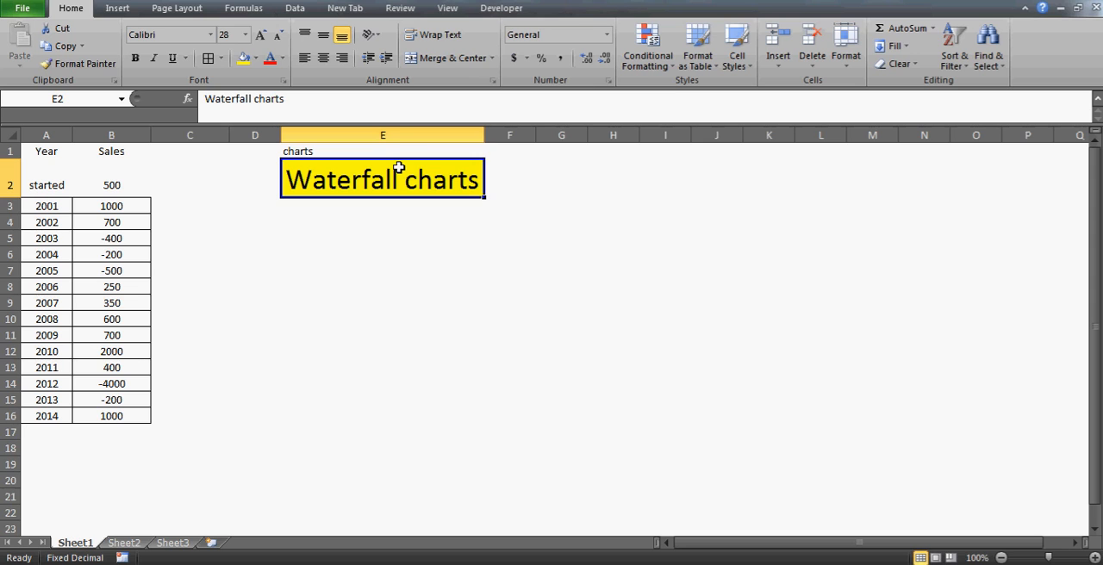
pyautogui.click(178, 213)
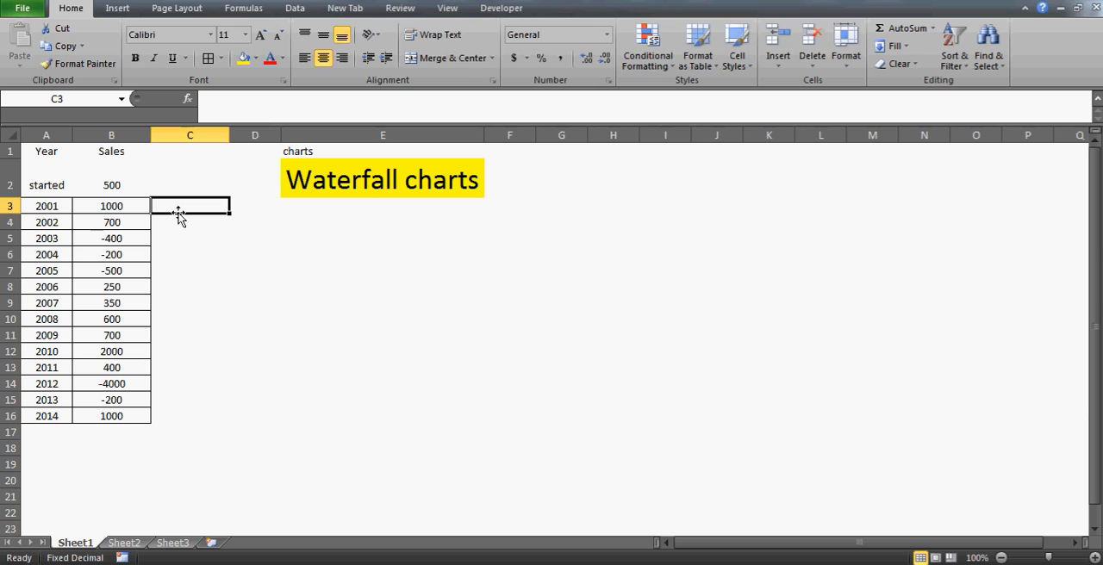
pyautogui.press('Up')
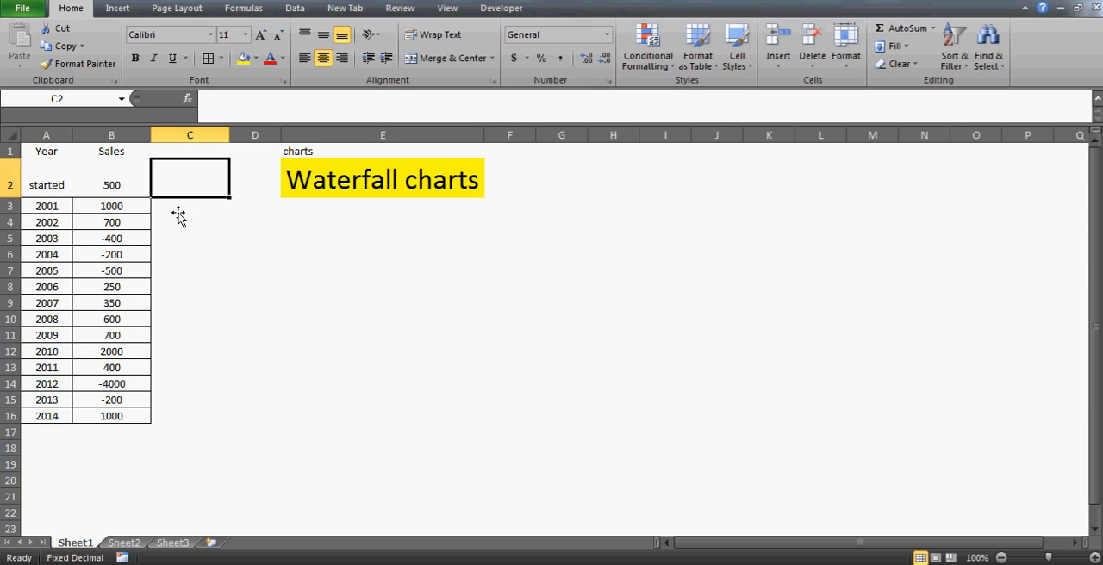
pyautogui.press('Down')
pyautogui.press('Up')
pyautogui.write('=B2')
pyautogui.press('Return')
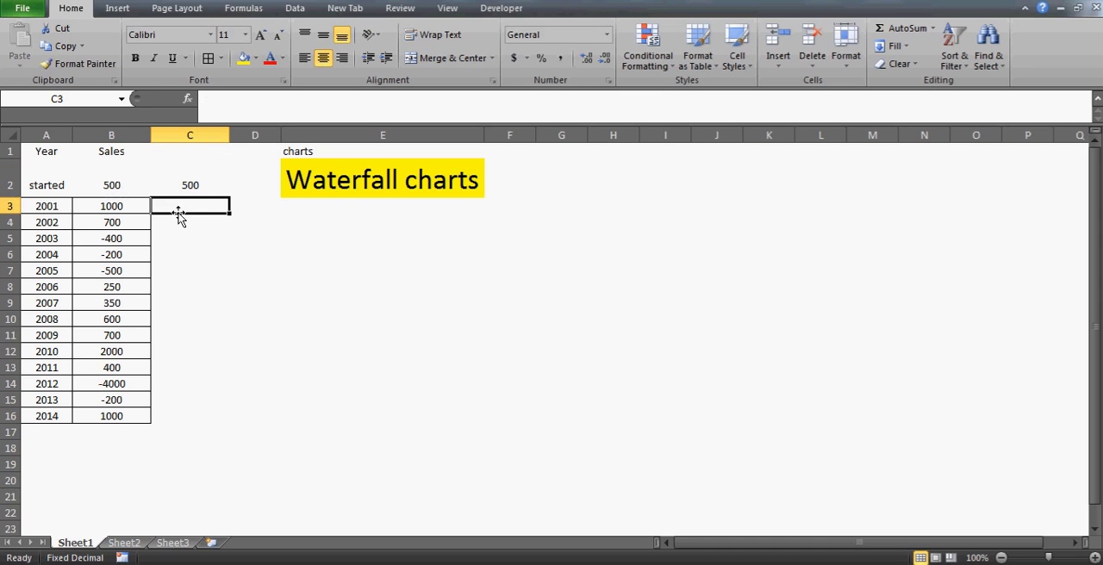
# Enter the running-total formula =C2+B3 in cell C3 for 2001
pyautogui.press('Left')
pyautogui.press('Left')
pyautogui.hotkey('shift', 'Right')
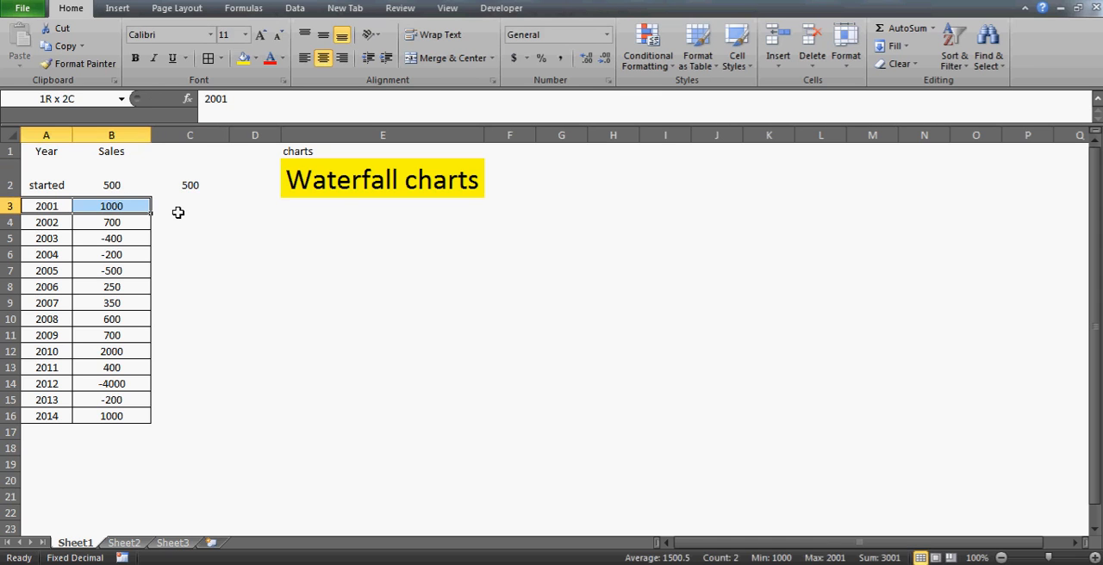
pyautogui.hotkey('shift', 'Left')
pyautogui.press('Right')
pyautogui.press('Right')
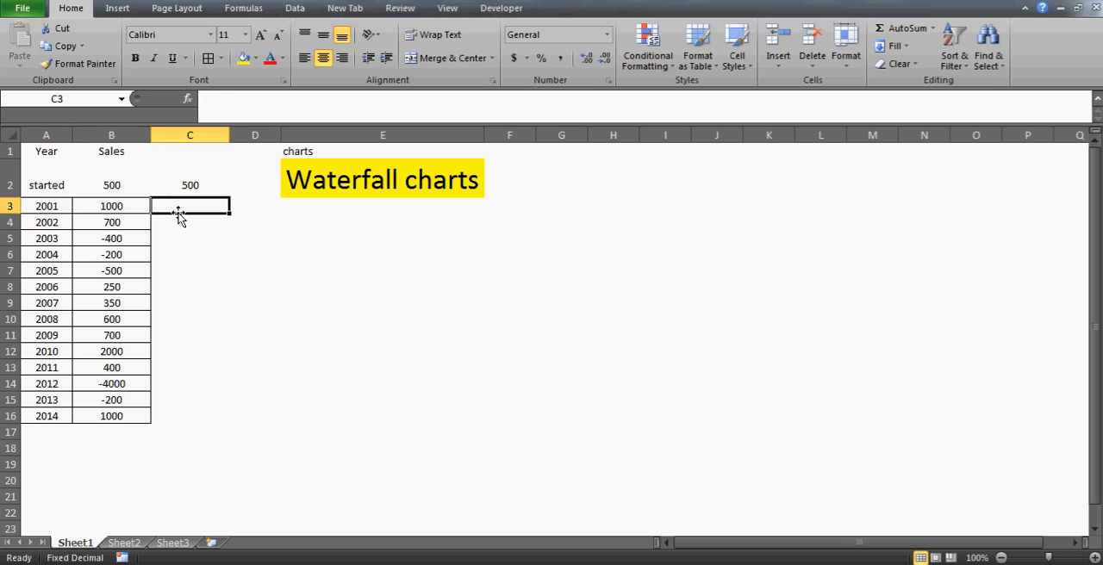
pyautogui.write('=')
pyautogui.press('Up')
pyautogui.write('+')
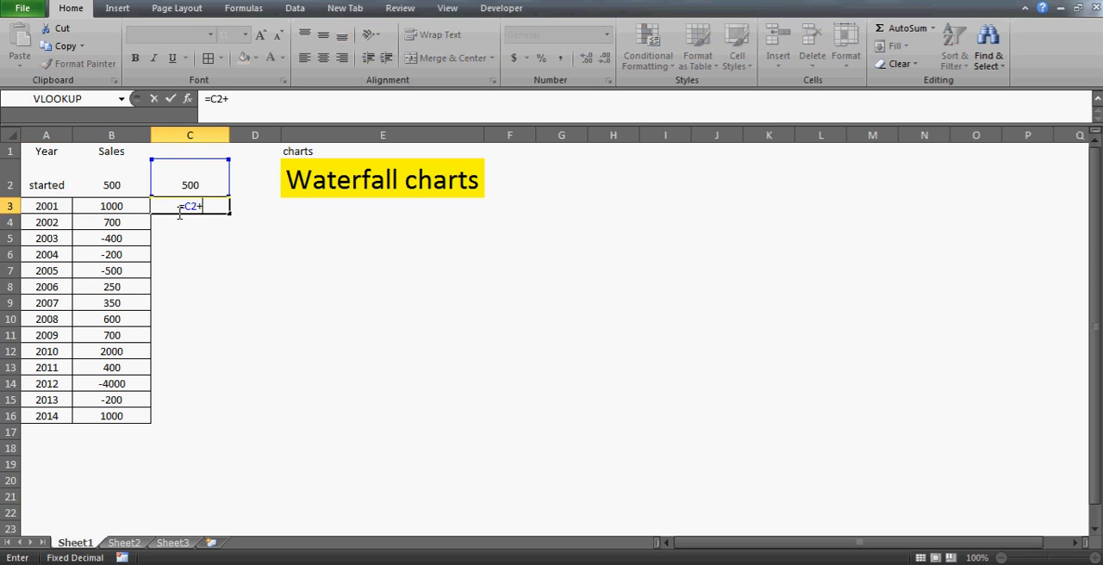
pyautogui.press('Left')
pyautogui.press('Return')
pyautogui.press('Up')
pyautogui.press('Down')
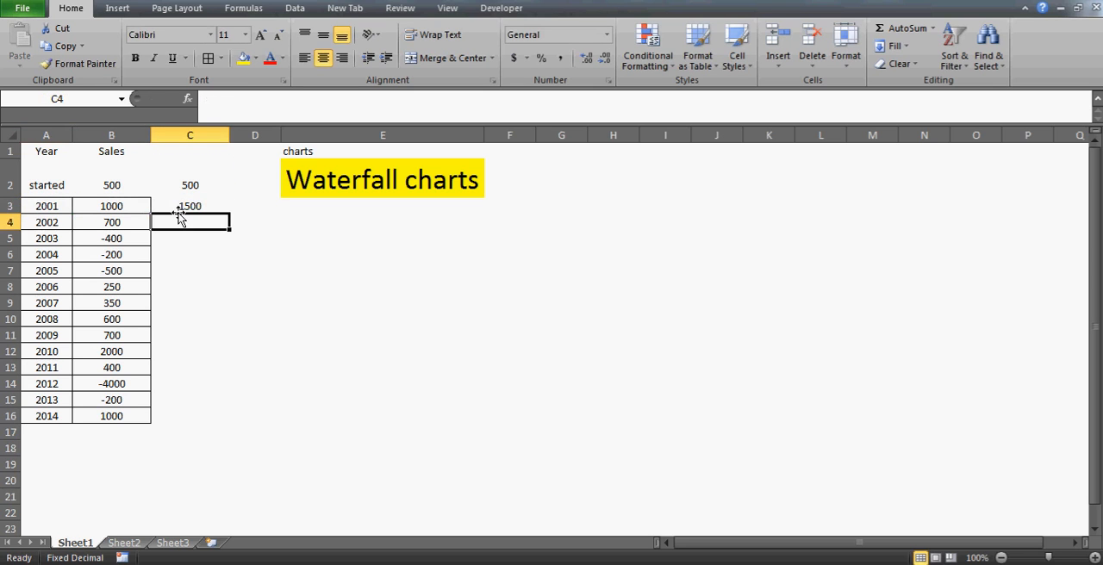
# Enter the running-total formulas =C3+B4 in cell C4 and =C4+B5 in cell C5
pyautogui.write('=')
pyautogui.press('Up')
pyautogui.write('+')
pyautogui.press('Left')
pyautogui.press('Return')
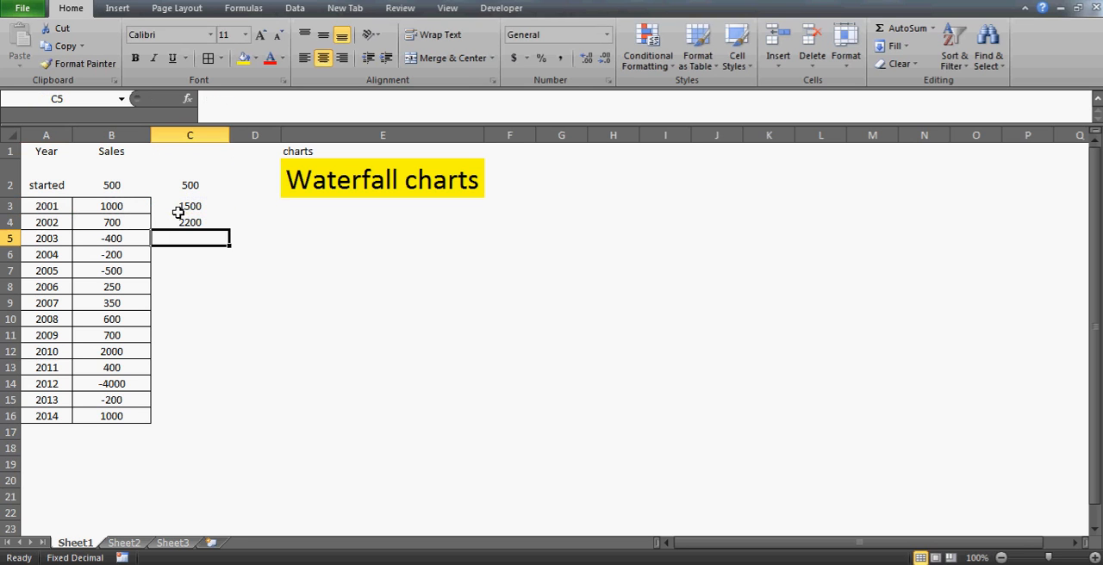
pyautogui.write('=')
pyautogui.press('Up')
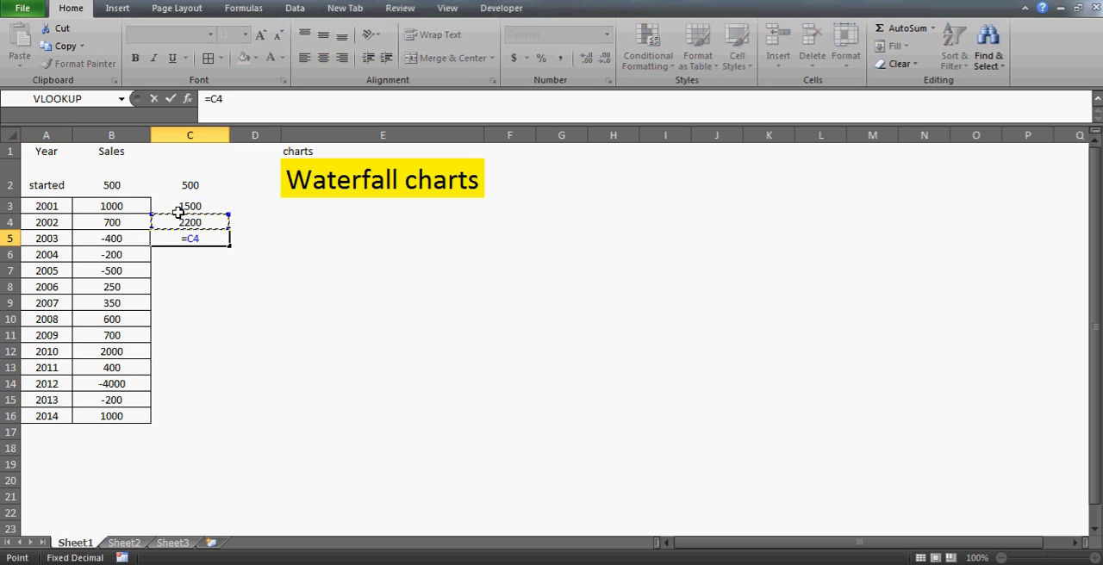
pyautogui.write('+')
pyautogui.press('Left')
pyautogui.press('Return')
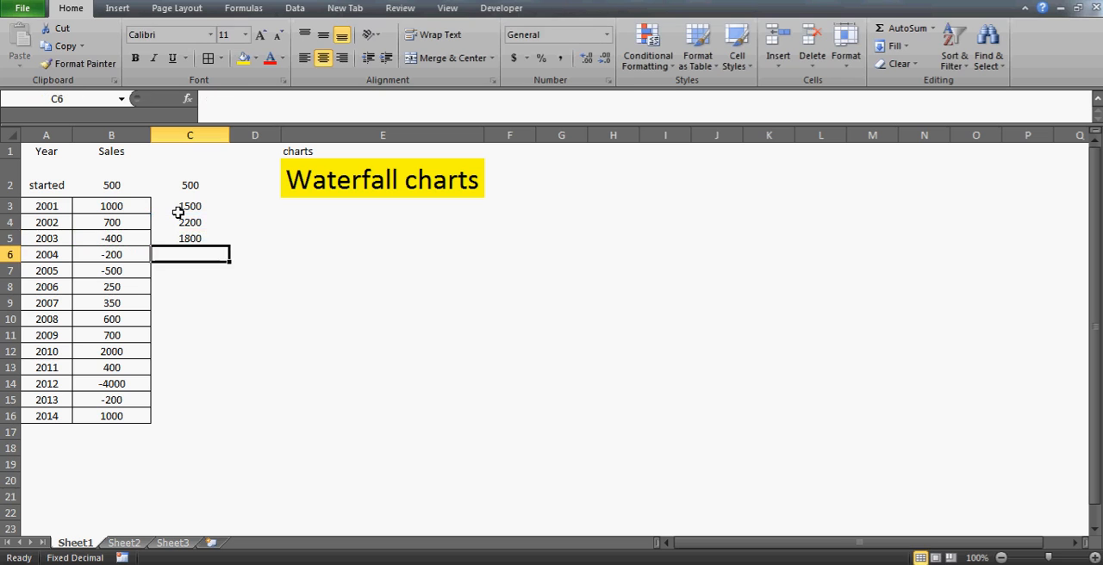
# Enter the running-total formula =C5+B6 in cell C6 for 2004
pyautogui.press('Up')
pyautogui.press('Down')
pyautogui.write('=')
pyautogui.press('Up')
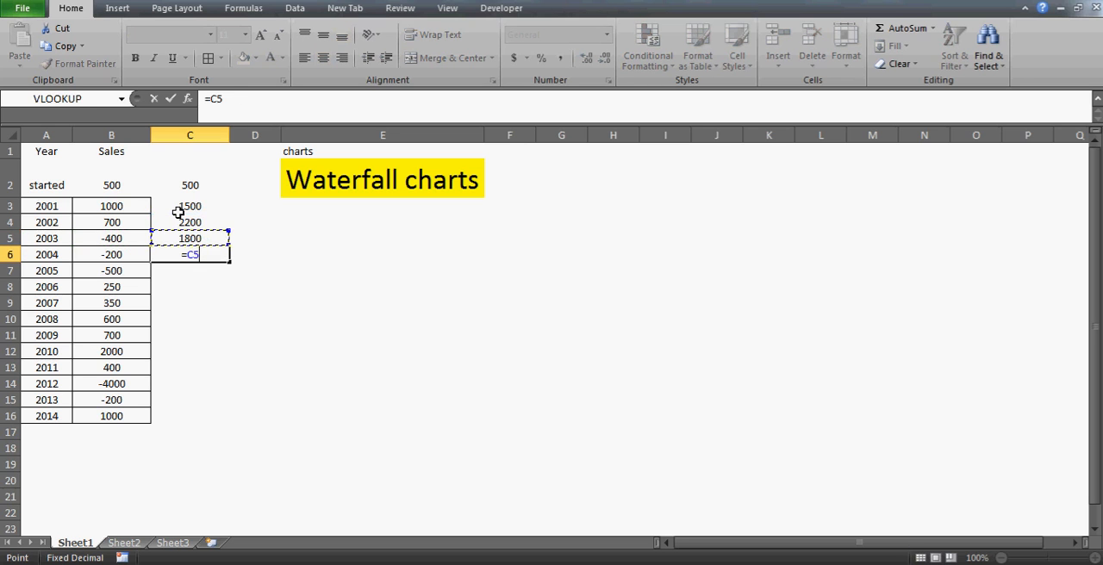
pyautogui.write('+')
pyautogui.press('Left')
pyautogui.press('Return')
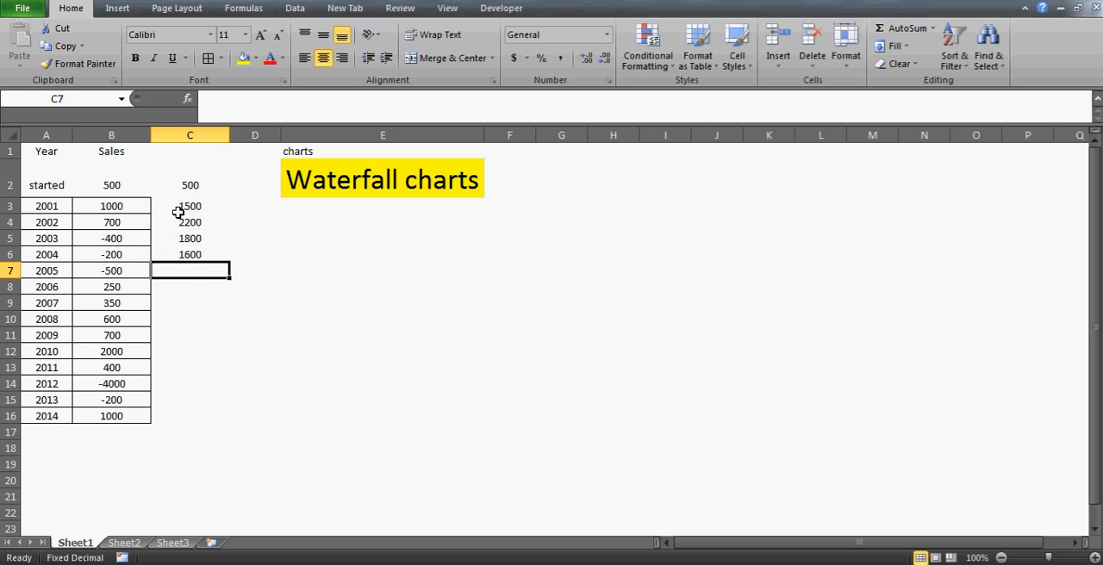
pyautogui.write('=')
pyautogui.press('Up')
pyautogui.write('+1')
pyautogui.press('Return')
pyautogui.press('Up')
pyautogui.press('Delete')
# Enter =C6+B7 in cell C7 and fill the formula down to C16 to complete the running totals
pyautogui.write('=')
pyautogui.press('Up')
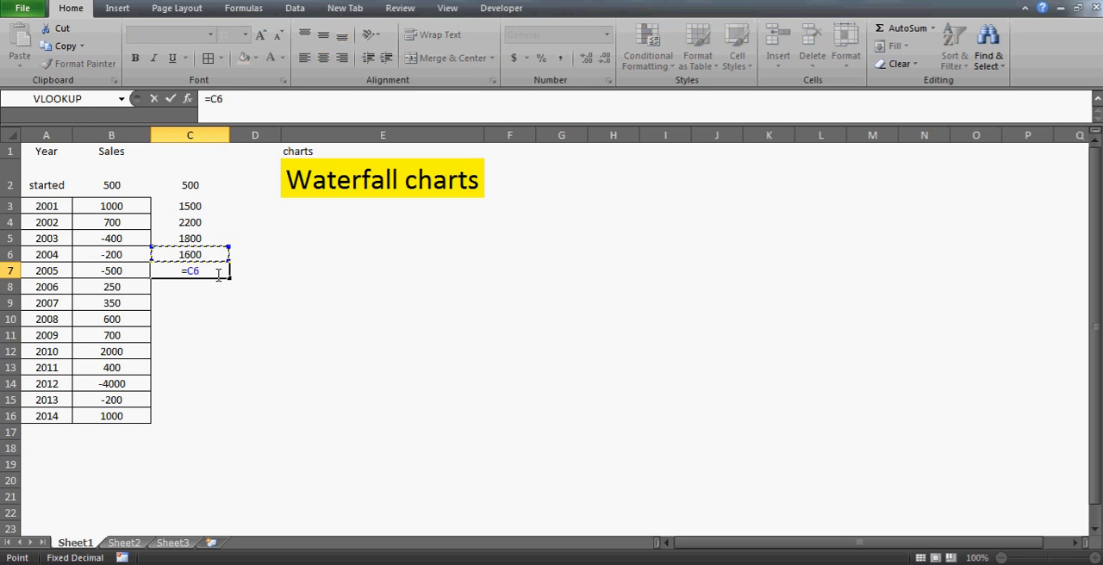
pyautogui.write('+')
pyautogui.press('Left')
pyautogui.press('Return')
pyautogui.click(218, 275)
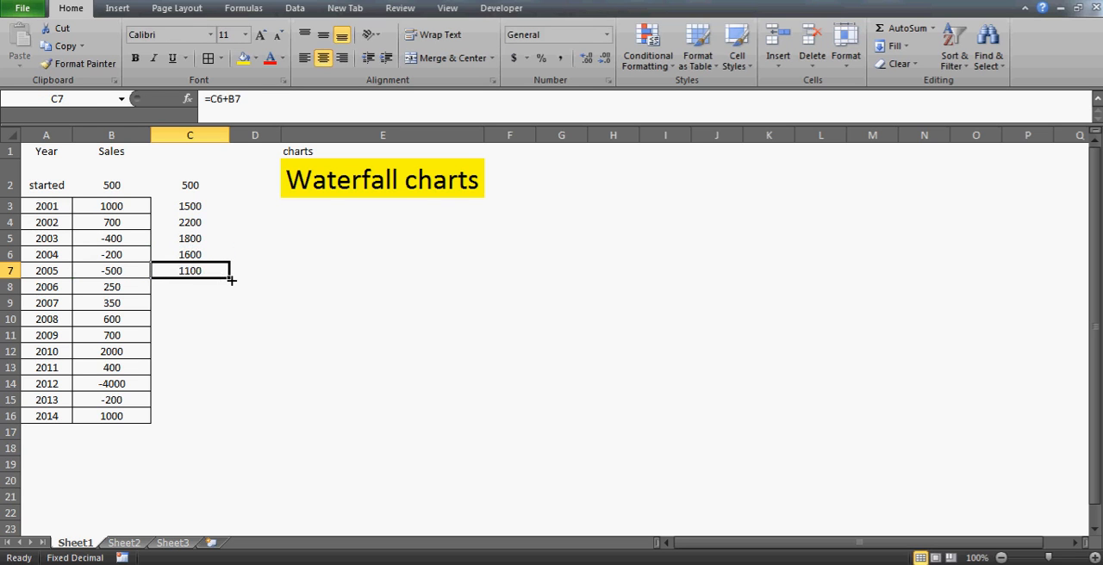
pyautogui.moveTo(231, 280); pyautogui.dragTo(228, 422)
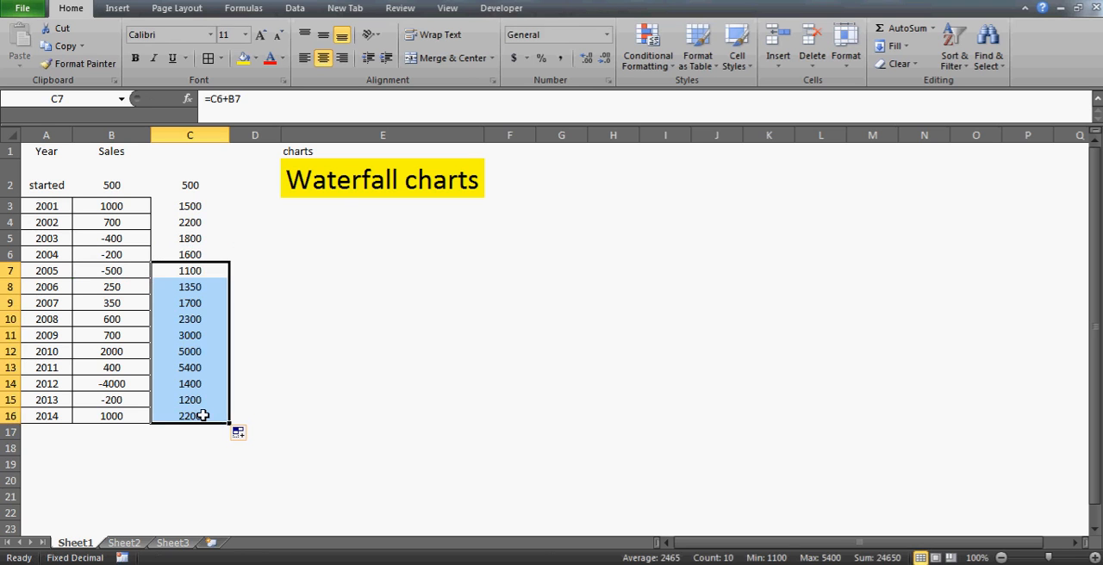
# Check the filled running-total formulas in column C down to the 2014 row
pyautogui.click(203, 416)
pyautogui.press('Up')
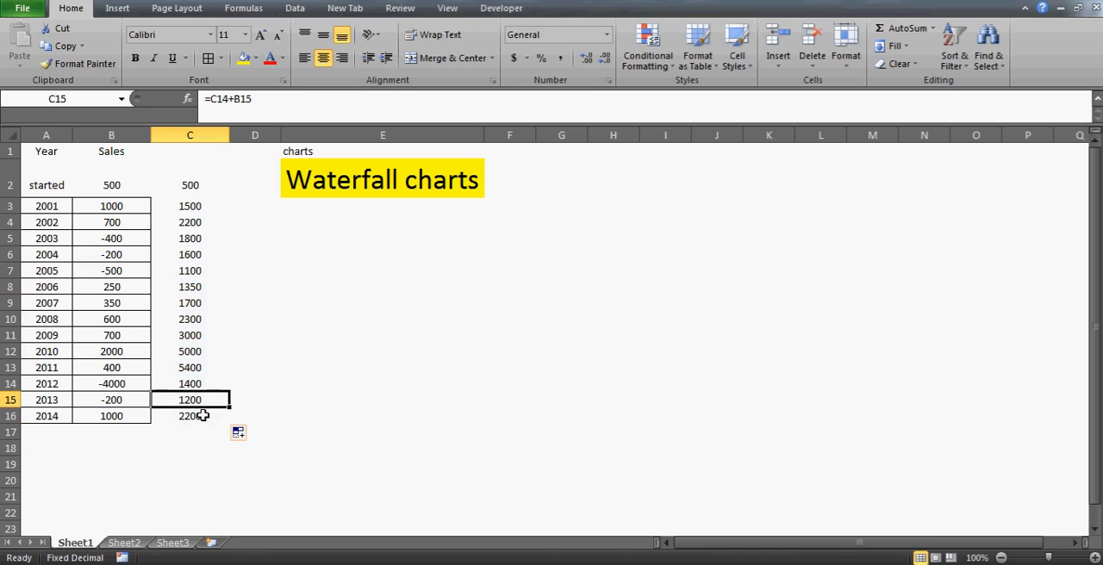
pyautogui.click(215, 305)
pyautogui.press('Left')
pyautogui.press('Right')
pyautogui.hotkey('ctrl', 'Down')
pyautogui.press('Down')
pyautogui.press('Up')
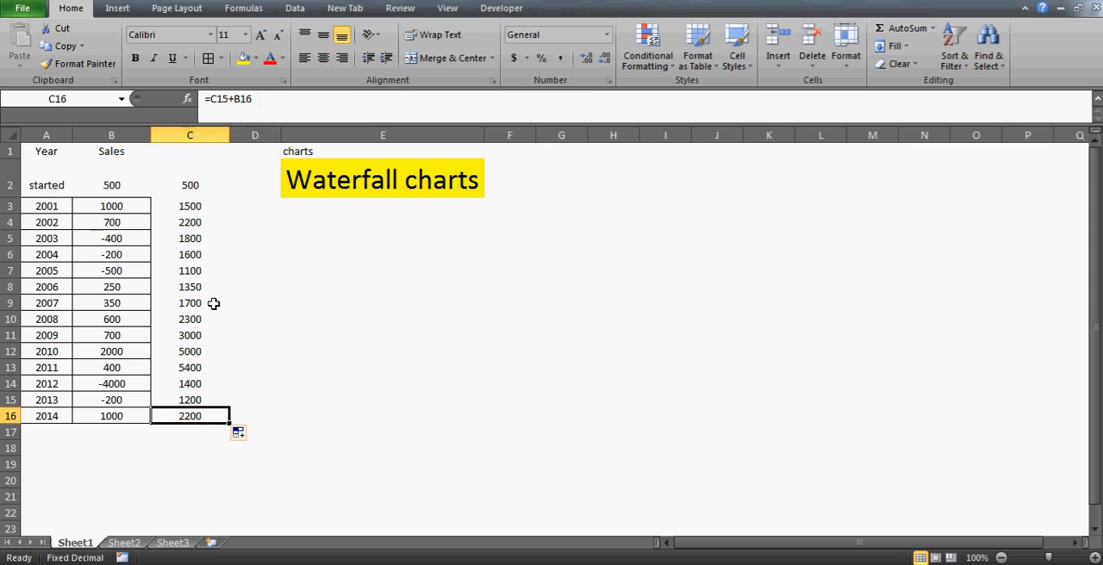
pyautogui.press('Down')
pyautogui.press('Up')
pyautogui.press('Left')
pyautogui.press('Left')
pyautogui.press('Right')
pyautogui.press('Right')
pyautogui.press('Right')
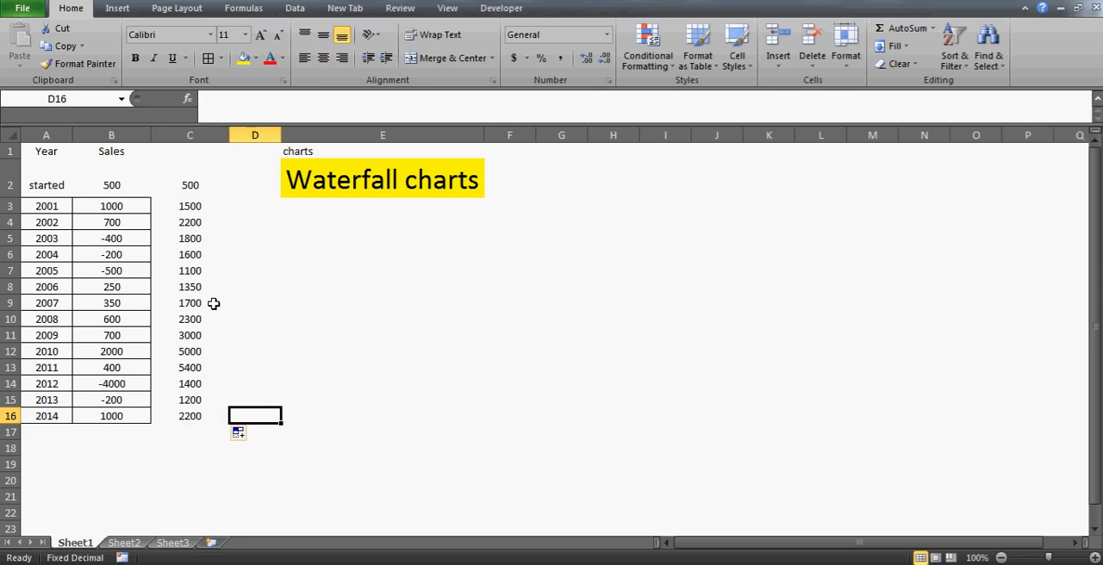
pyautogui.press('Left')
pyautogui.press('Down')
pyautogui.press('Up')
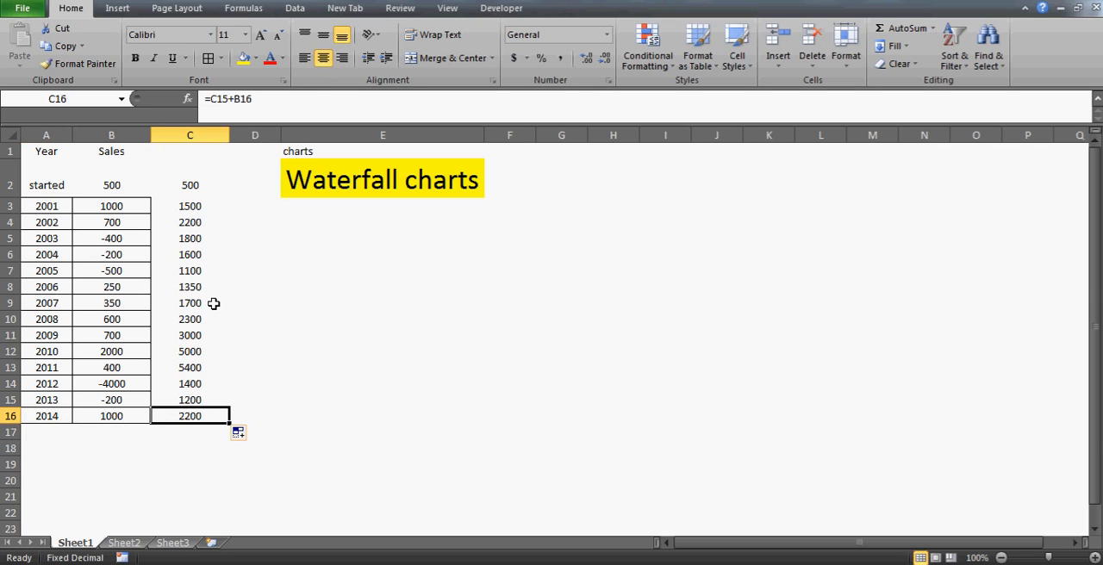
# Enter the label "end" in cell A17 below the last year
pyautogui.press('Down')
pyautogui.press('Left')
pyautogui.press('Left')
pyautogui.write('end')
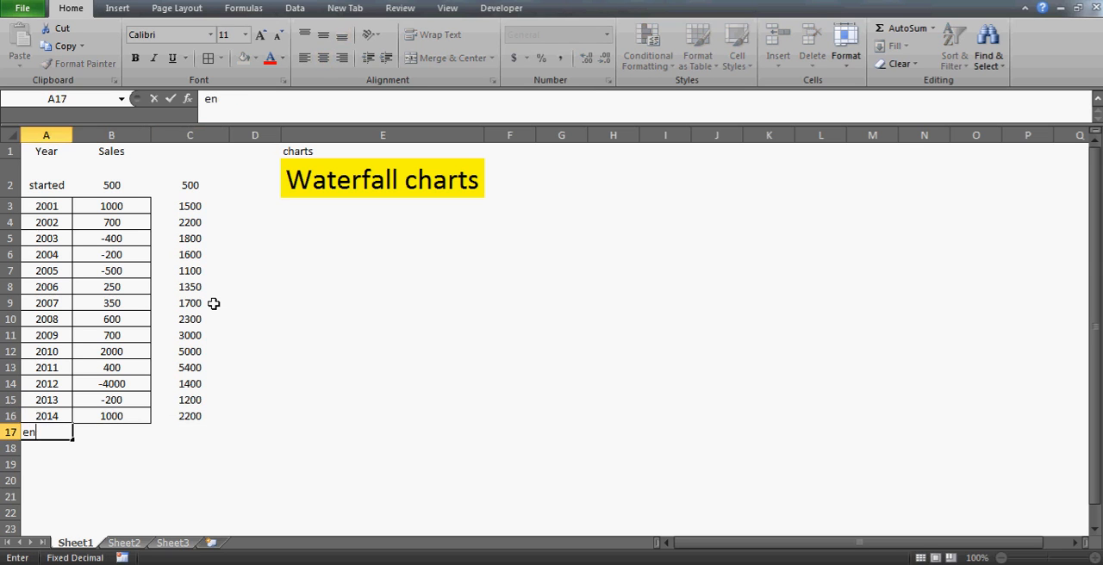
pyautogui.press('Return')
# Enter the formula =C16 in cell B17 so the end row takes the final running total
pyautogui.press('Up')
pyautogui.press('Up')
pyautogui.press('Right')
pyautogui.press('Right')
pyautogui.press('Down')
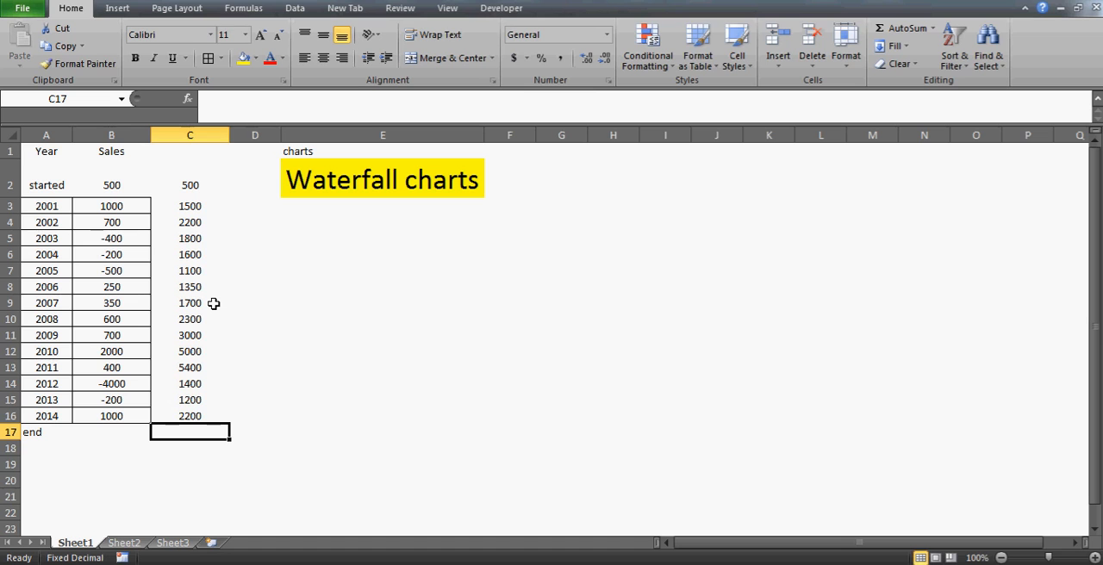
pyautogui.press('Left')
pyautogui.write('=')
pyautogui.press('Right')
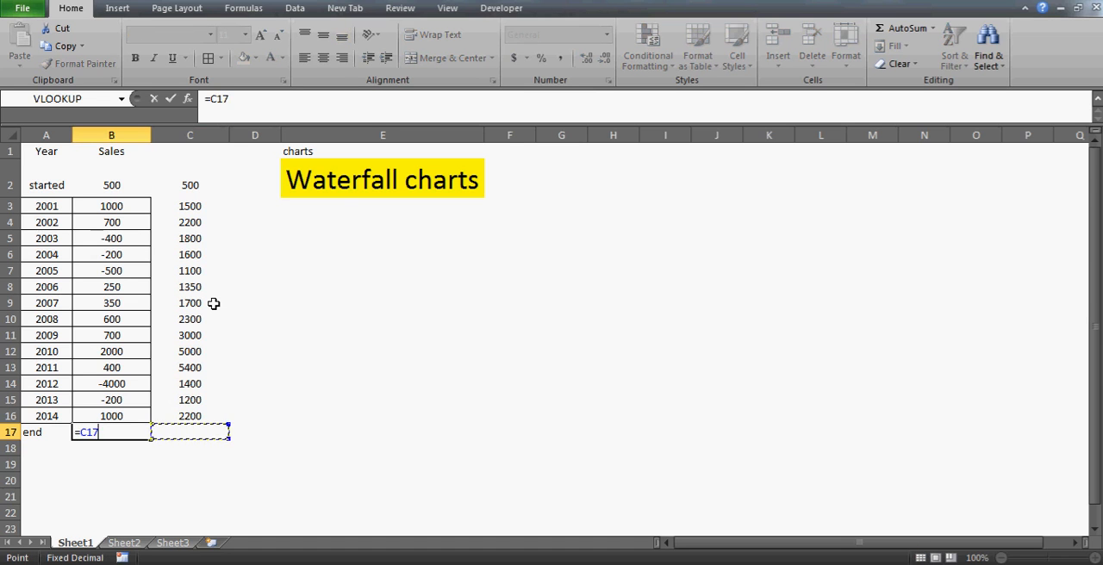
pyautogui.press('Up')
pyautogui.press('Return')
# Examine the running totals in C3:C16 and the start row in A2:B2
pyautogui.click(127, 201)
pyautogui.press('Right')
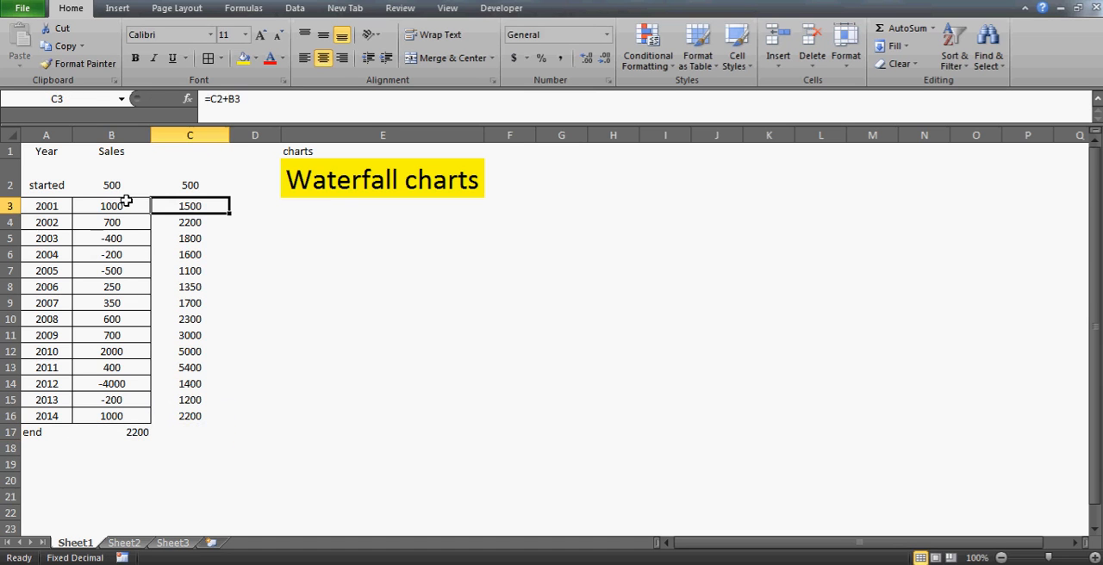
pyautogui.hotkey('ctrl', 'shift', 'Down')
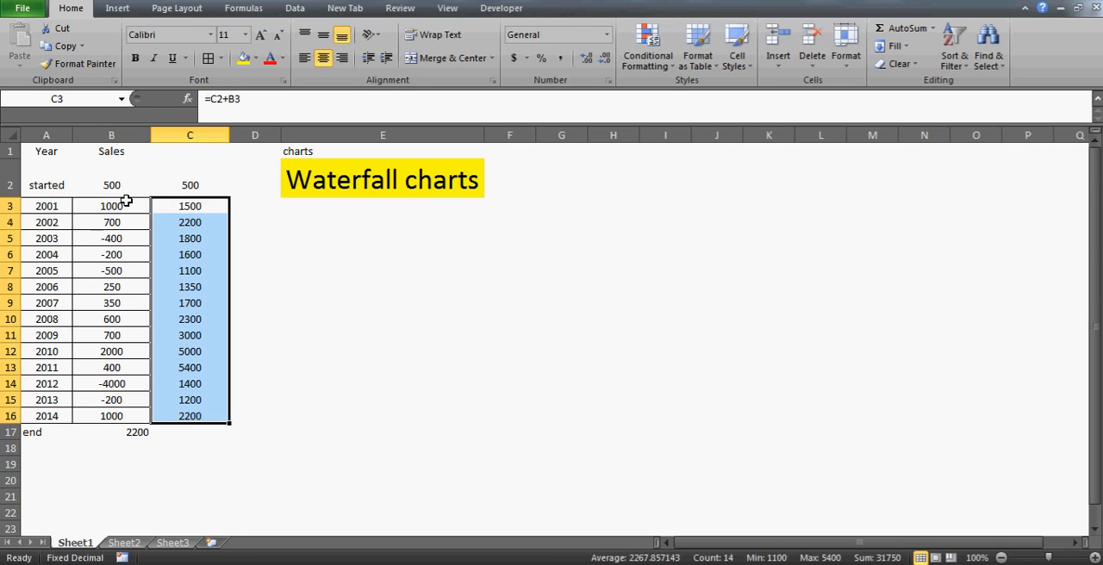
pyautogui.click(126, 201)
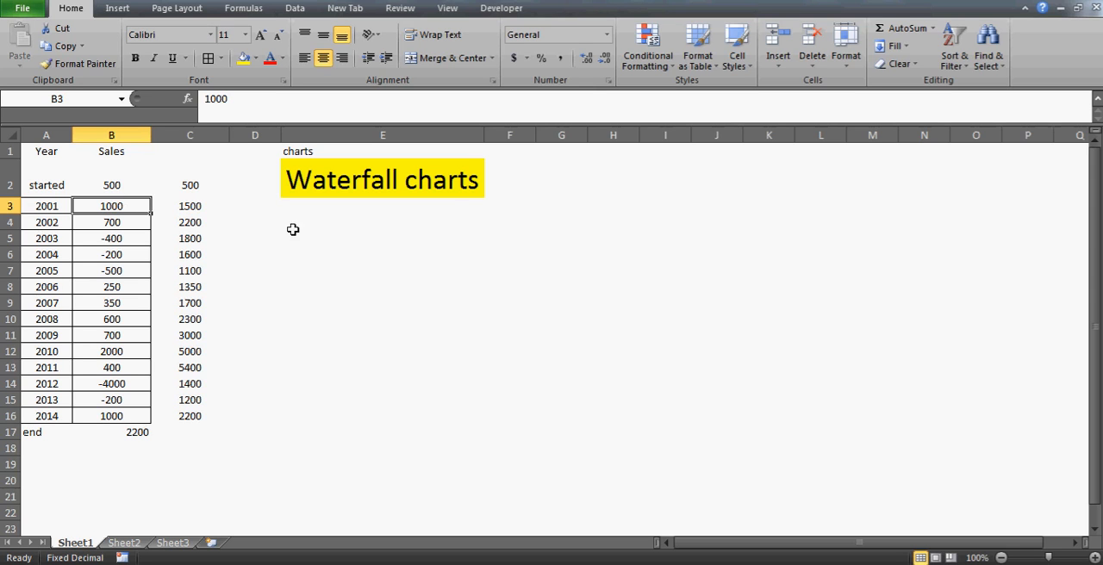
pyautogui.click(496, 218)
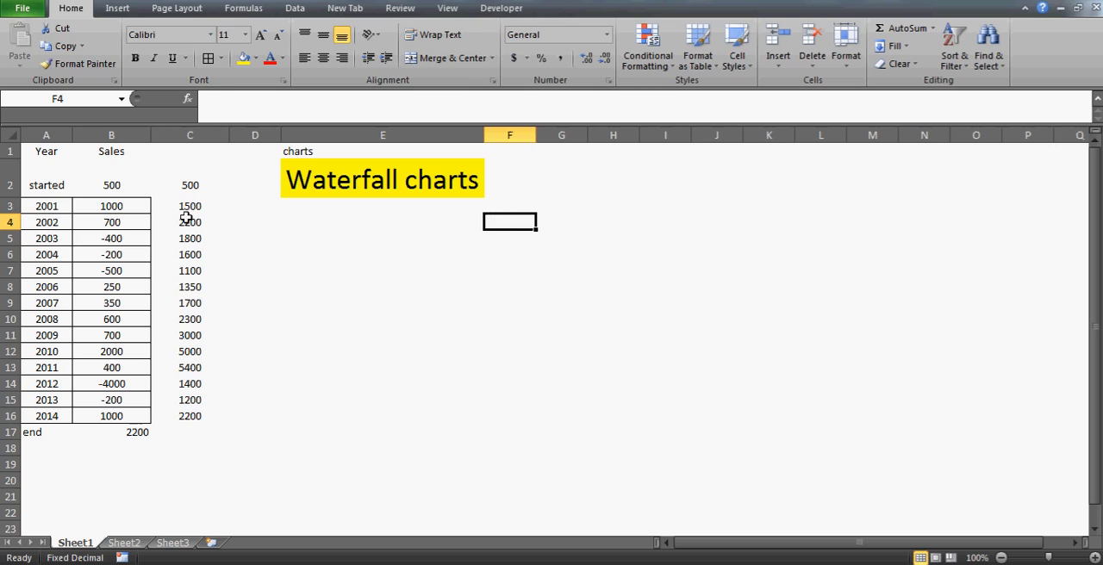
pyautogui.click(84, 189)
pyautogui.press('Left')
pyautogui.hotkey('shift', 'Right')
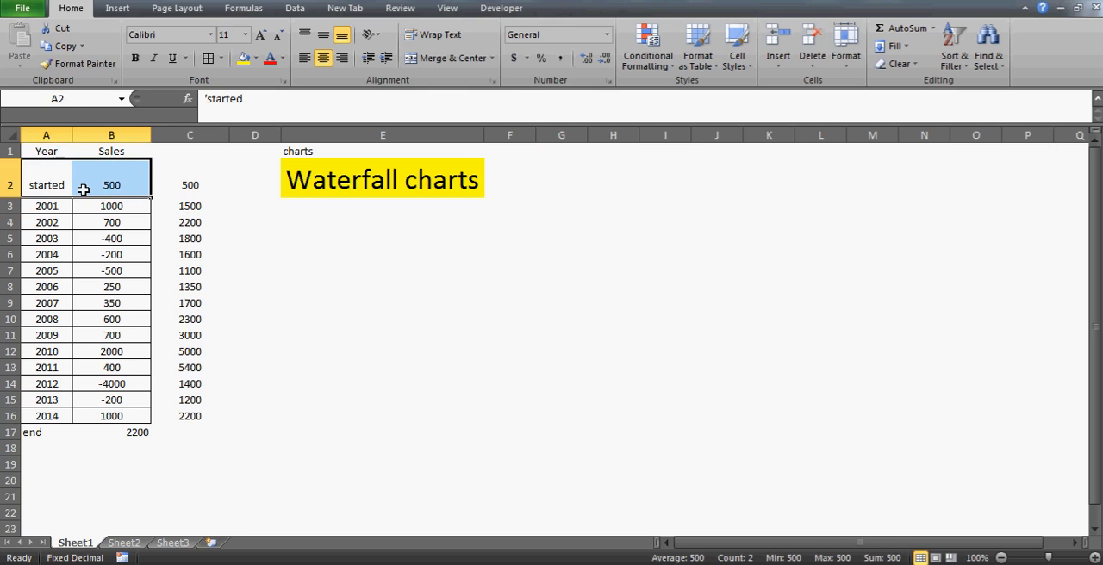
pyautogui.click(83, 190)
# Enter the heading "cumulative" in cell C1 above the running totals
pyautogui.click(184, 148)
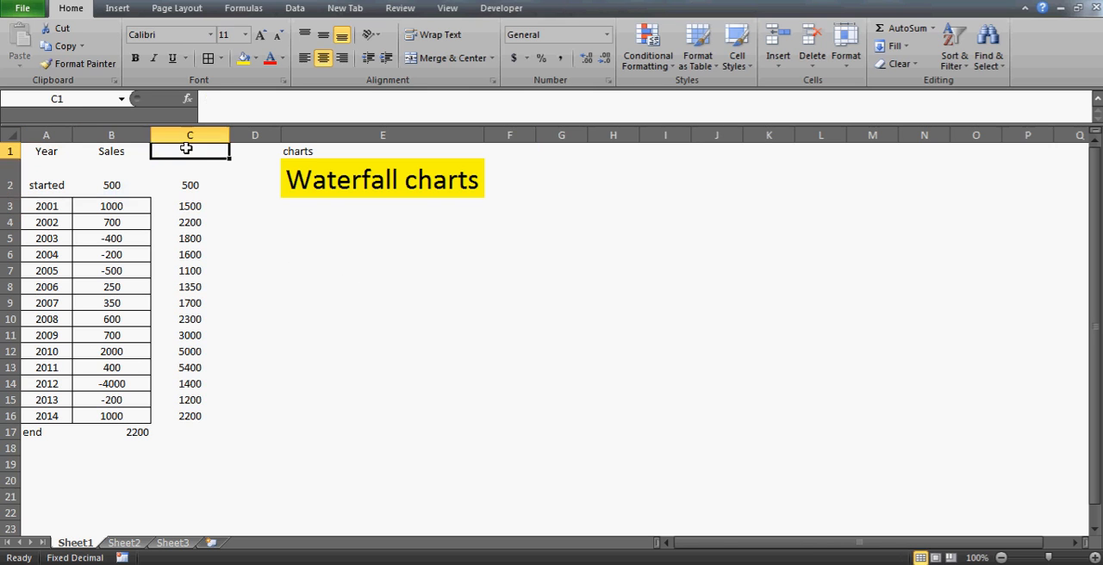
pyautogui.write('cumulative')
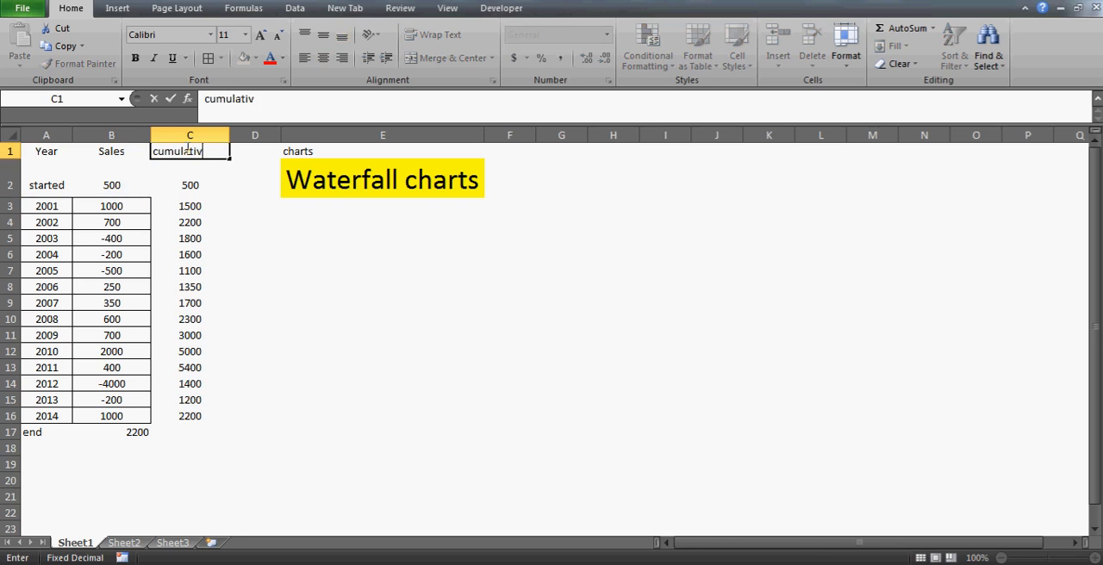
pyautogui.press('Return')
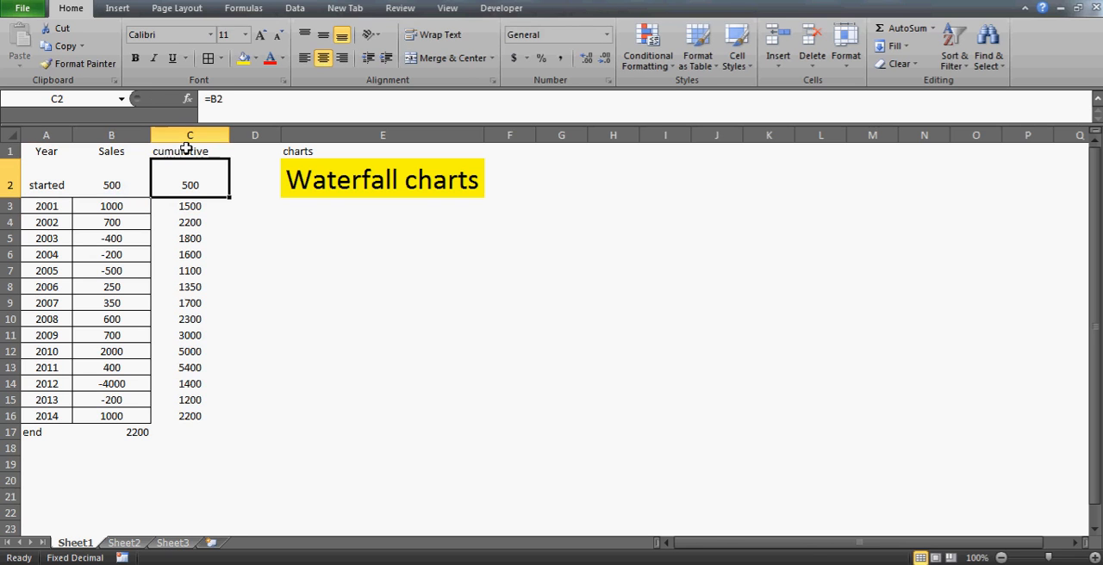
# Clear the "Waterfall charts" title from cell E2 and try to auto-fit the height of row 2
pyautogui.click(324, 187)
pyautogui.press('Delete')
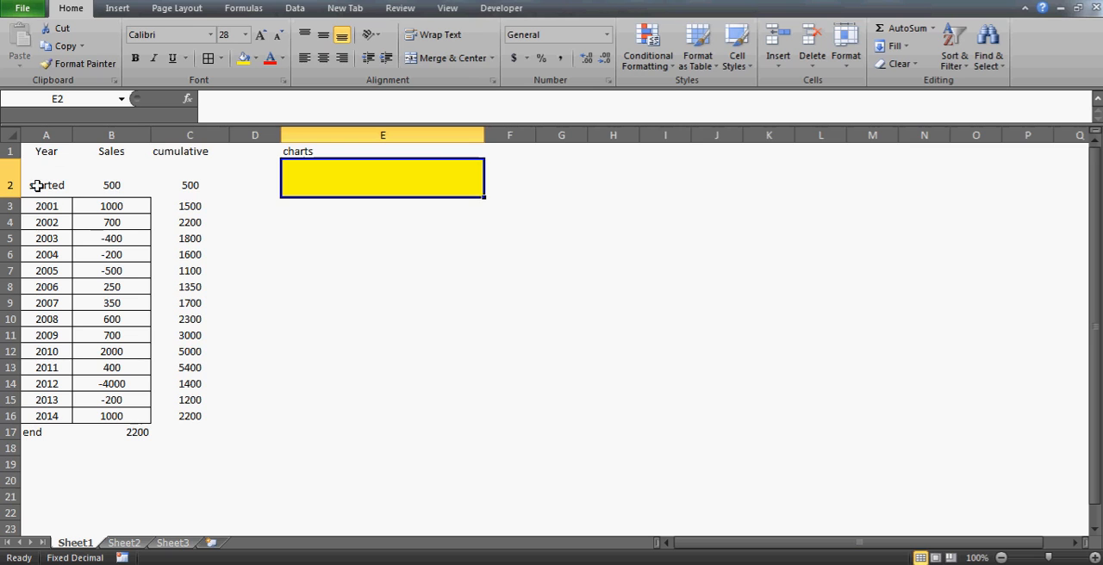
pyautogui.click(7, 169)
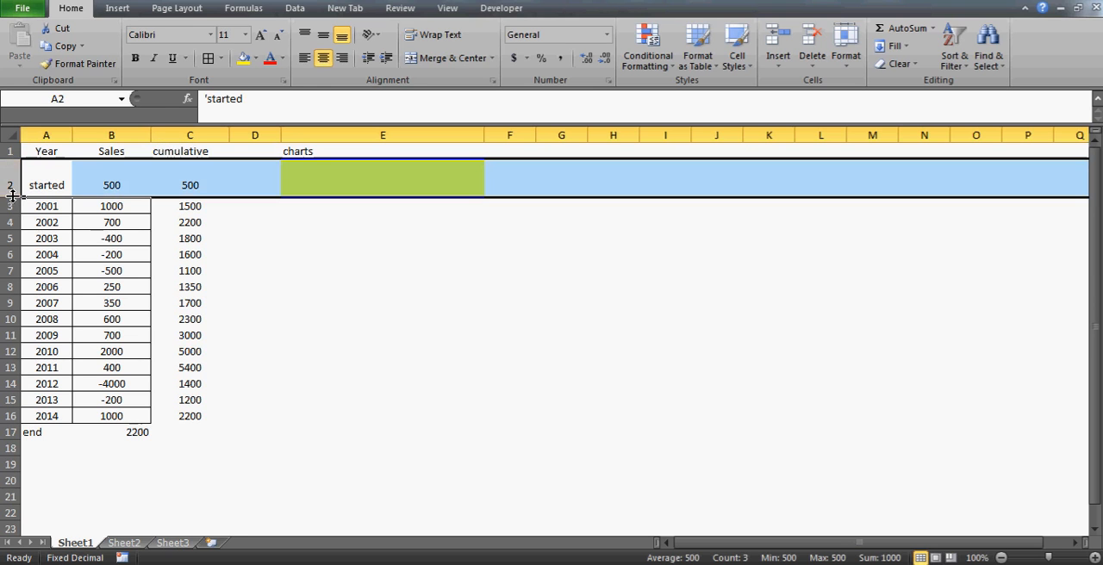
pyautogui.doubleClick(14, 197)
# Delete the whole column E that holds the charts label and the yellow title cell
pyautogui.click(333, 160)
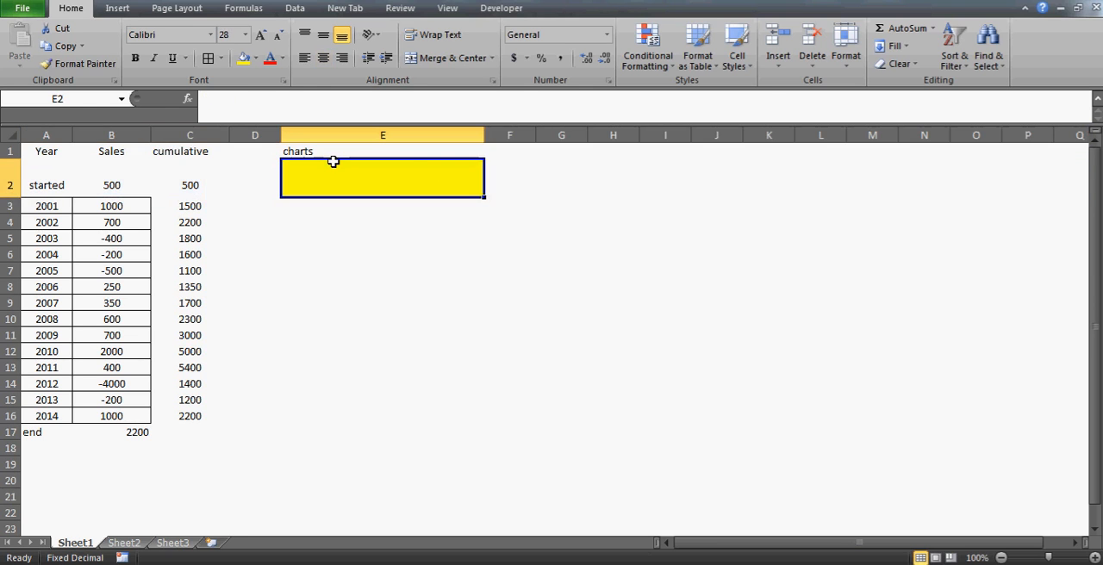
pyautogui.click(401, 129)
pyautogui.hotkey('ctrl', '-')
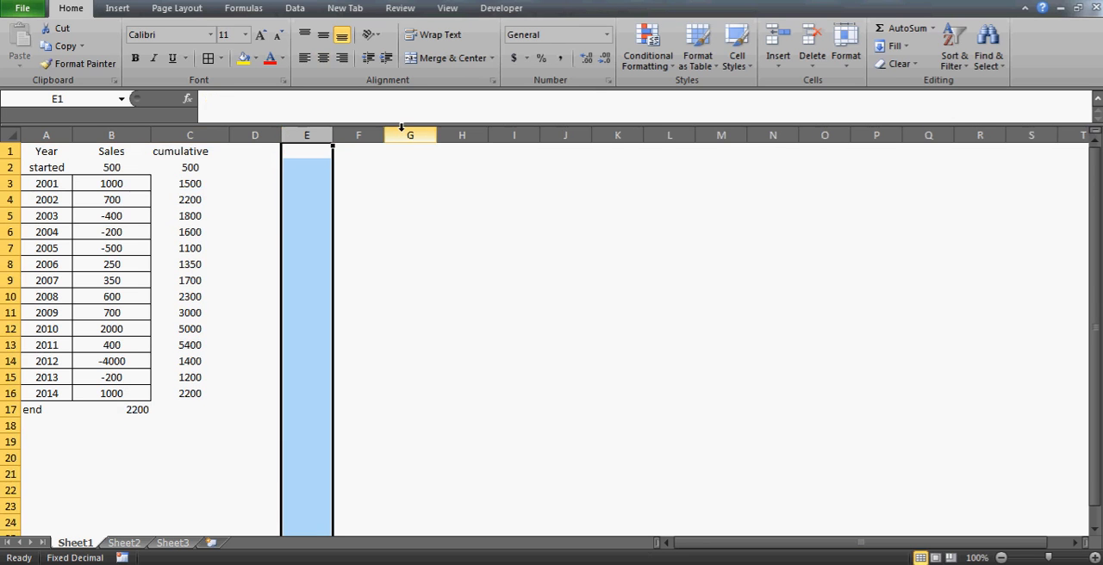
pyautogui.press('Down')
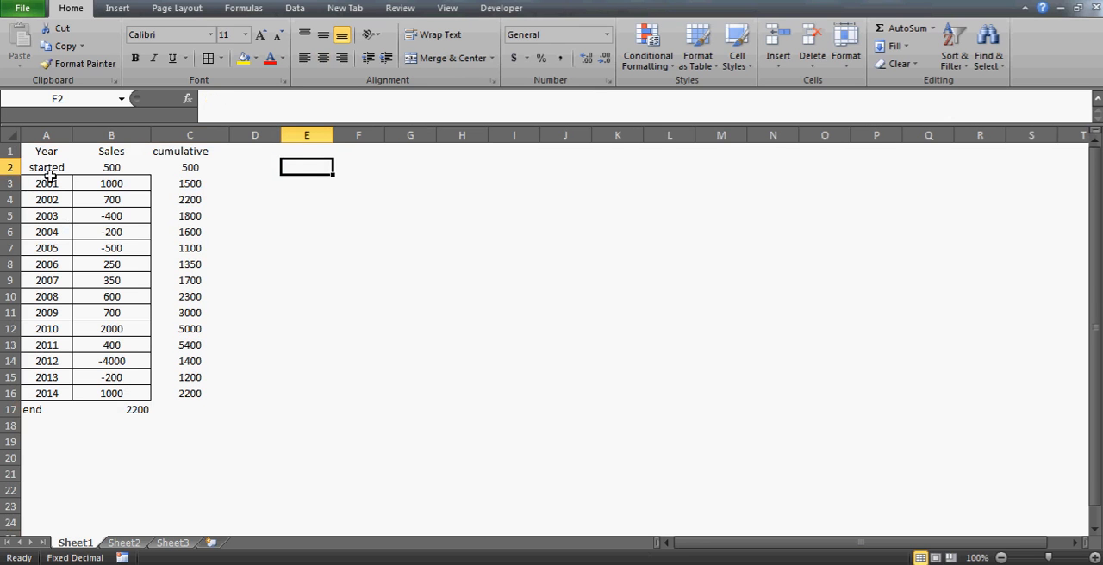
pyautogui.press('Up')
pyautogui.press('Right')
pyautogui.press('Right')
pyautogui.press('Left')
pyautogui.press('Left')
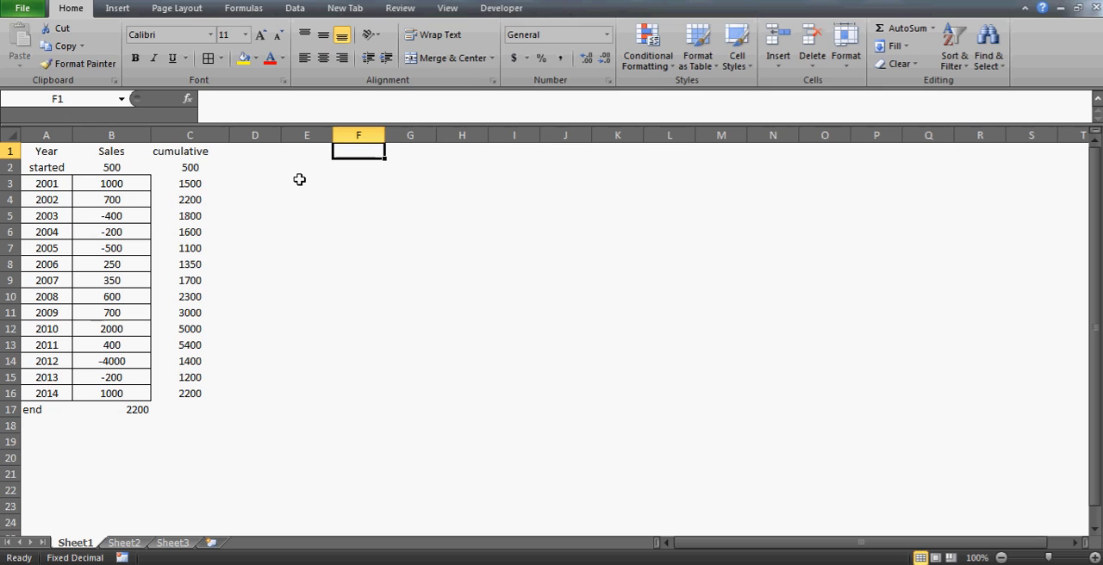
# Insert an empty clustered column chart on Sheet1 beside the sales data
pyautogui.click(534, 181)
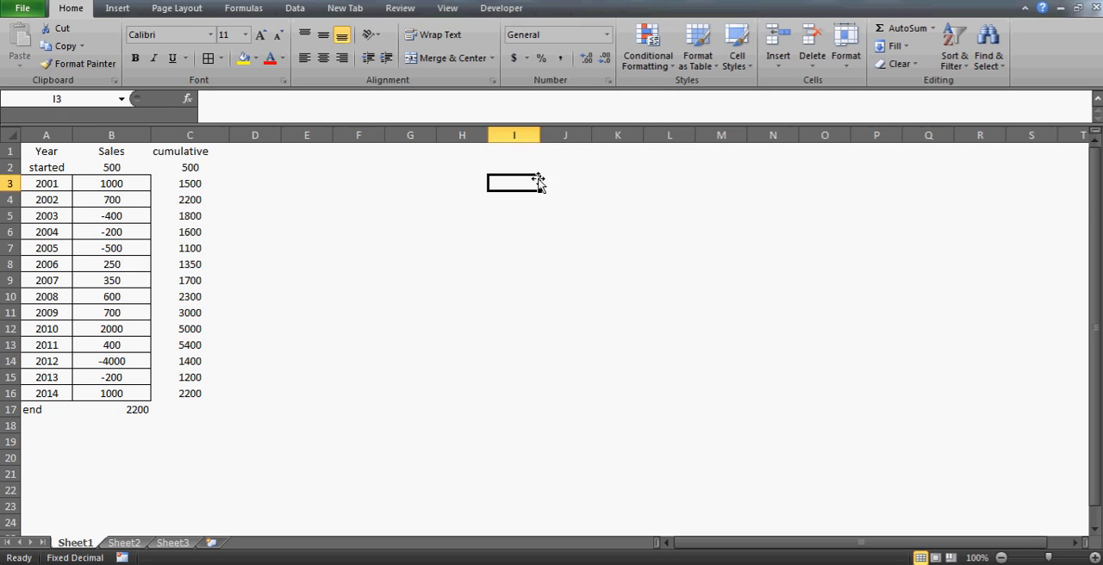
pyautogui.hotkey('alt', 'i')
pyautogui.press('h')
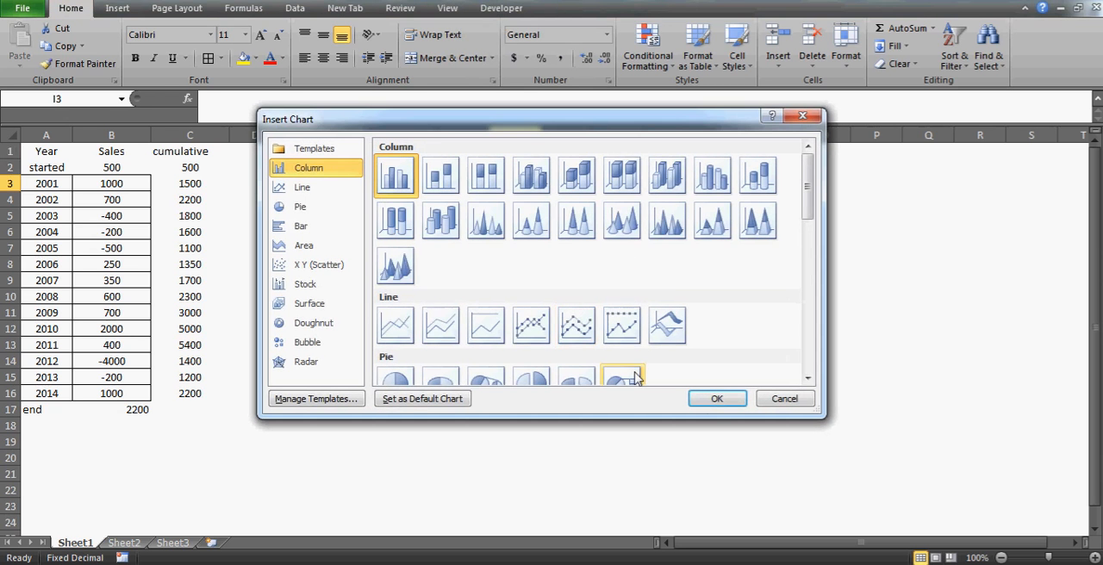
pyautogui.click(717, 400)
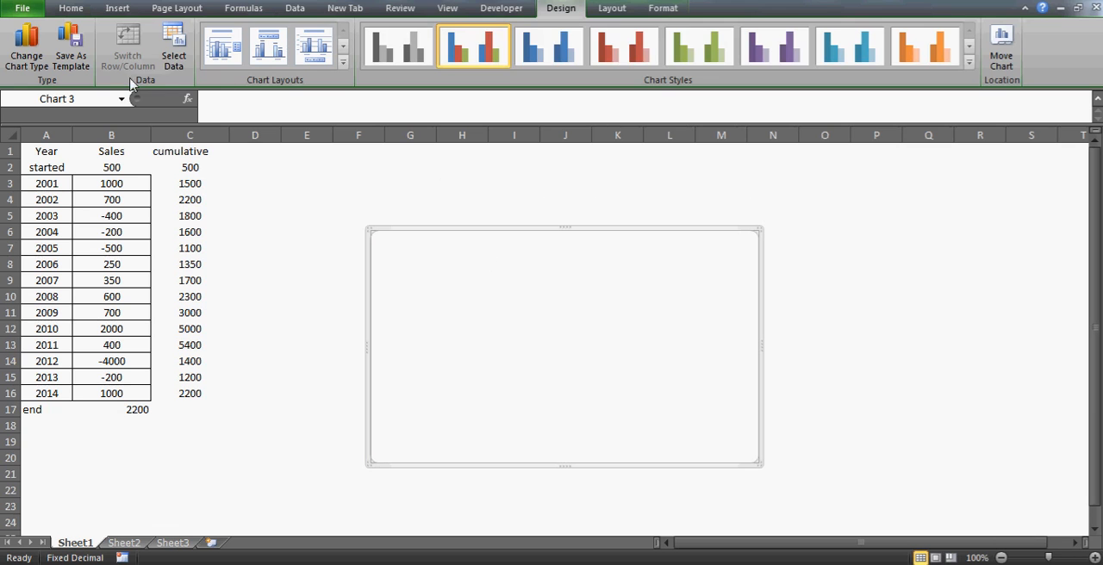
# Set the chart's data range to A1:B16, covering the Year and Sales columns
pyautogui.click(173, 48)
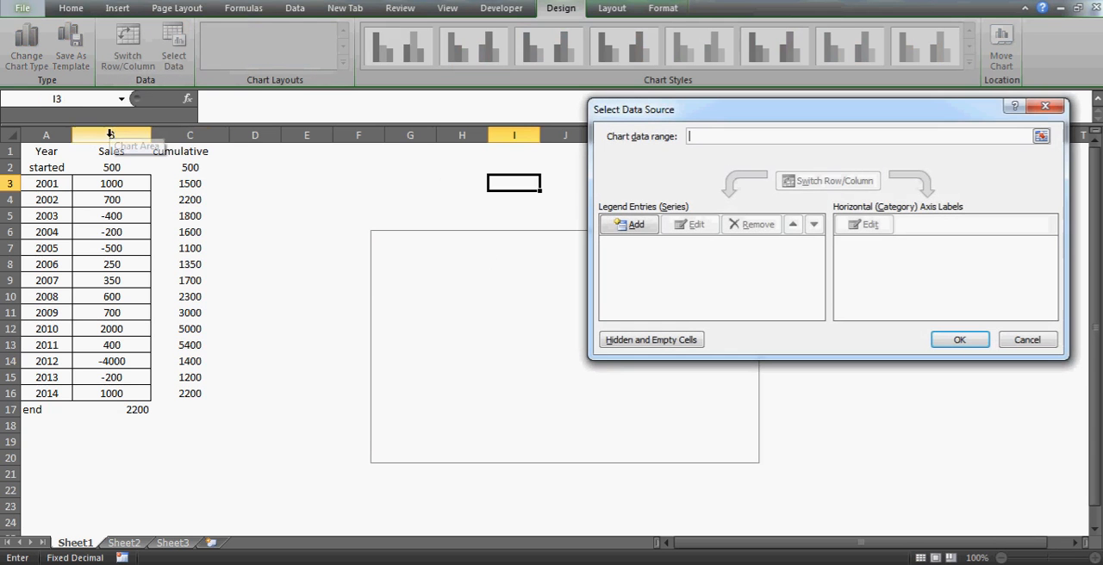
pyautogui.click(47, 149)
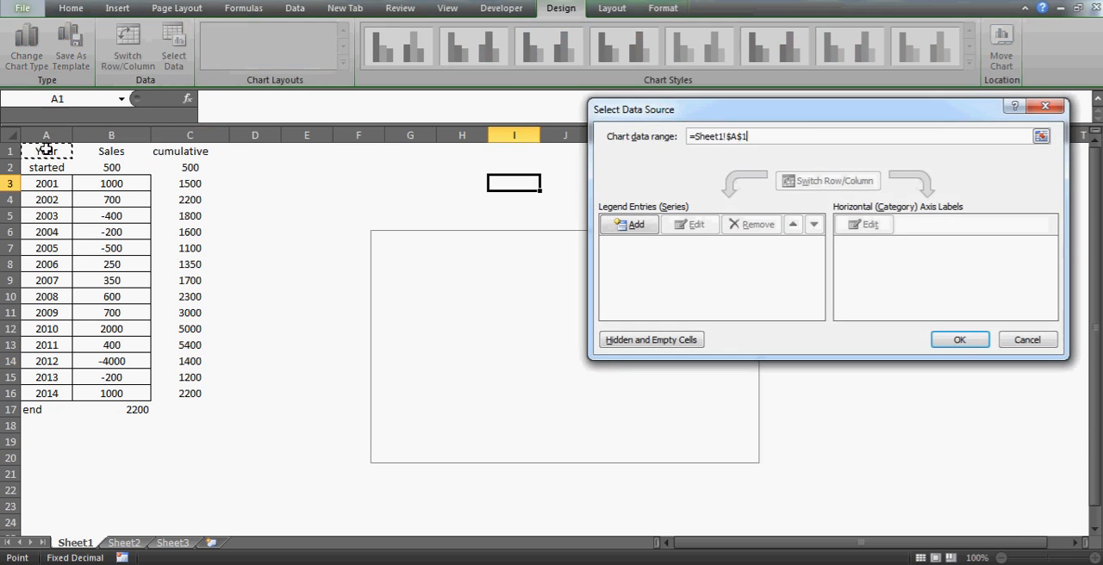
pyautogui.hotkey('ctrl', 'shift', 'Down')
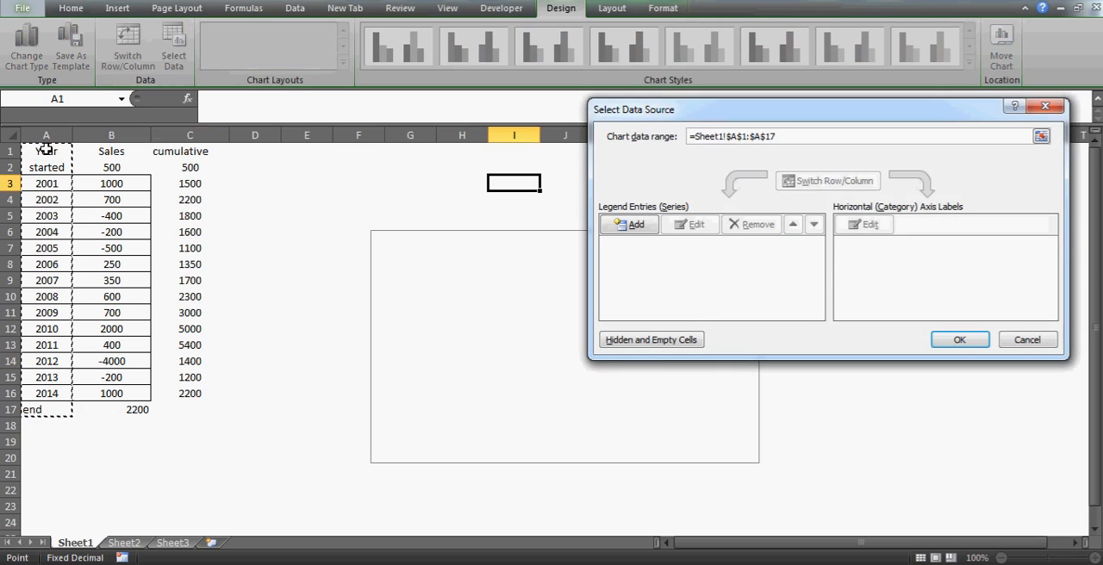
pyautogui.hotkey('shift', 'Up')
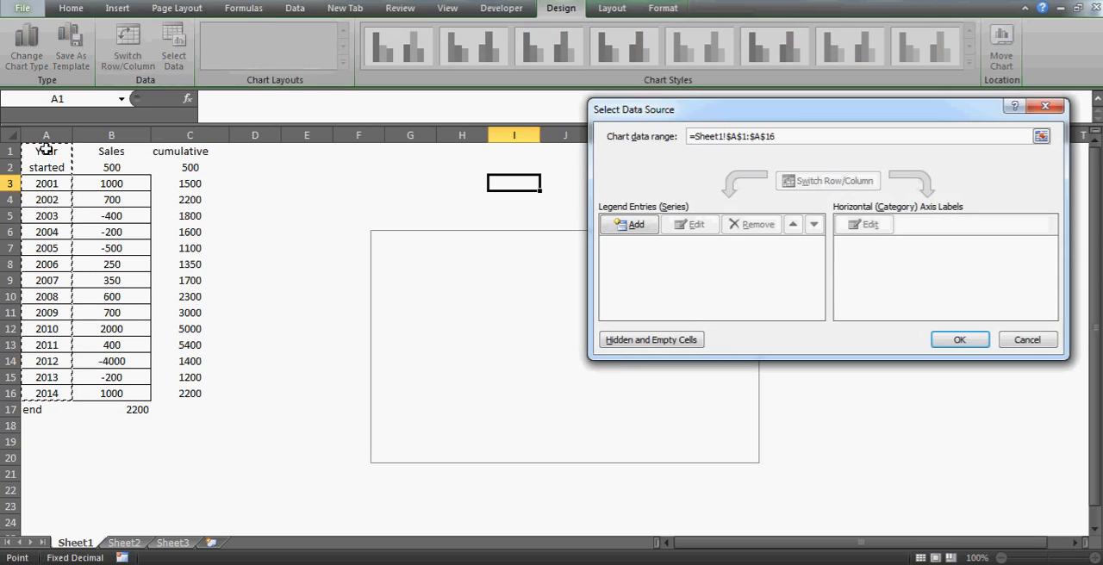
pyautogui.hotkey('shift', 'Right')
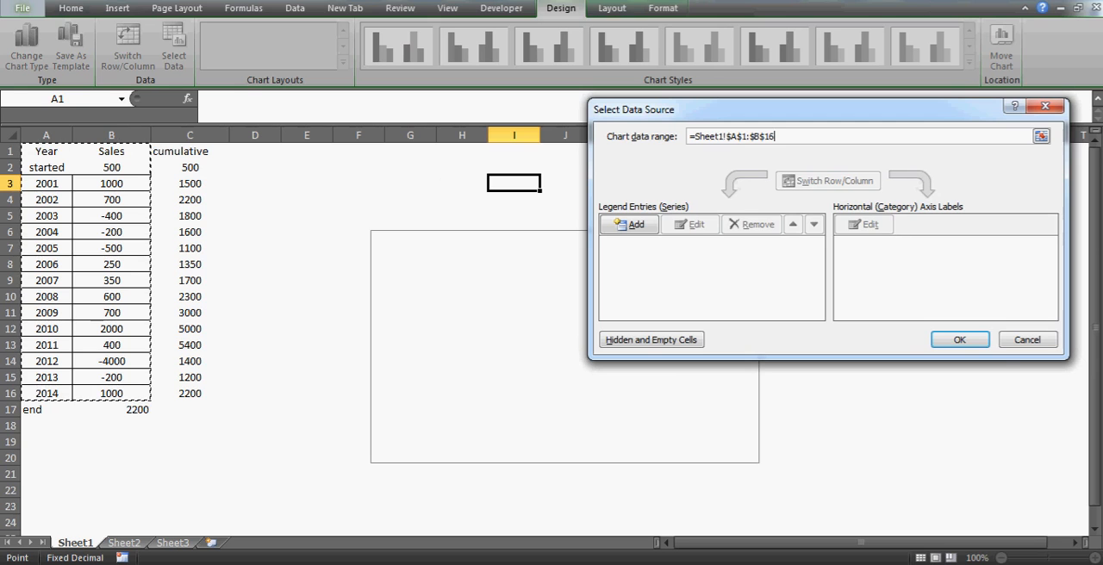
pyautogui.click(961, 341)
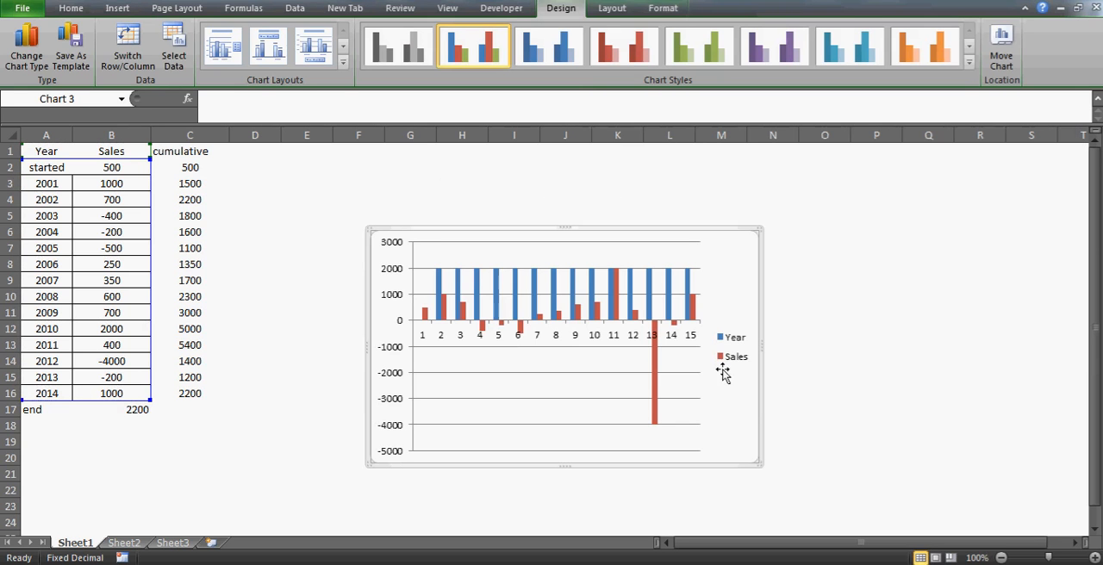
# Inspect the column chart of years and sales and delete it from the sheet
pyautogui.click(530, 394)
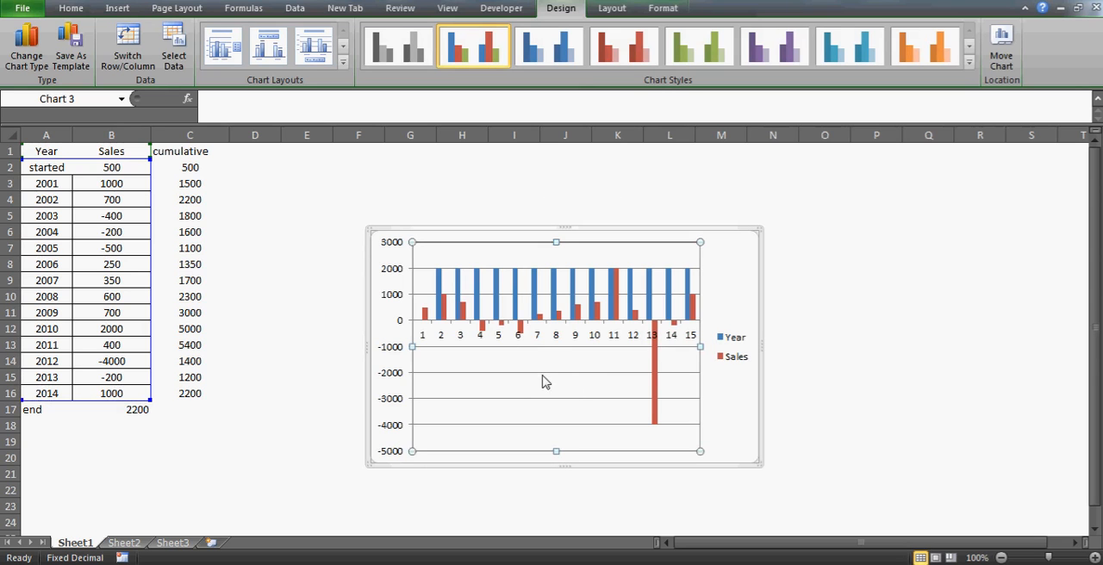
pyautogui.click(574, 373)
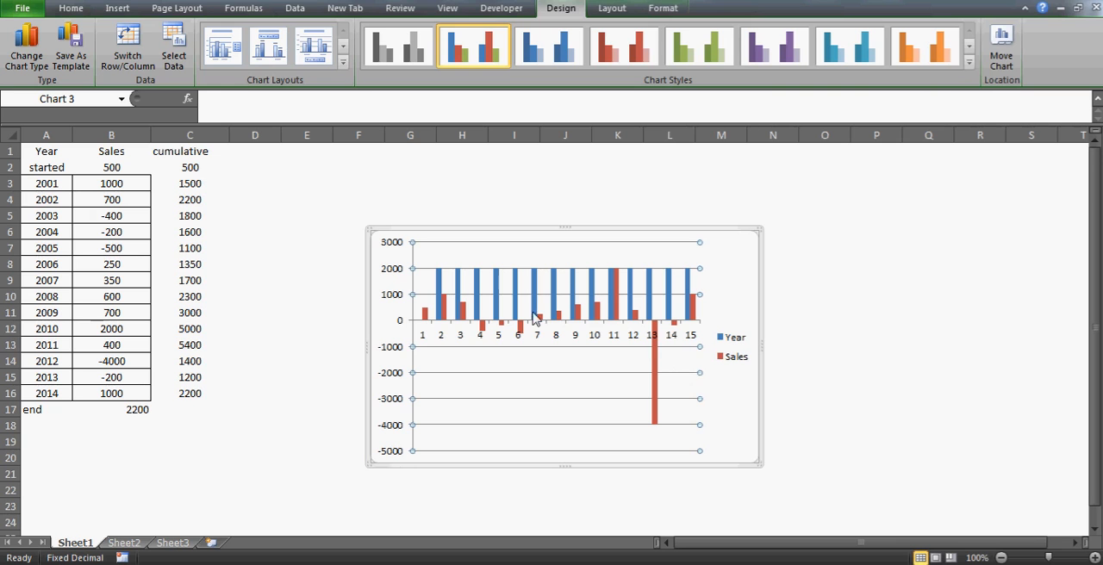
pyautogui.click(672, 195)
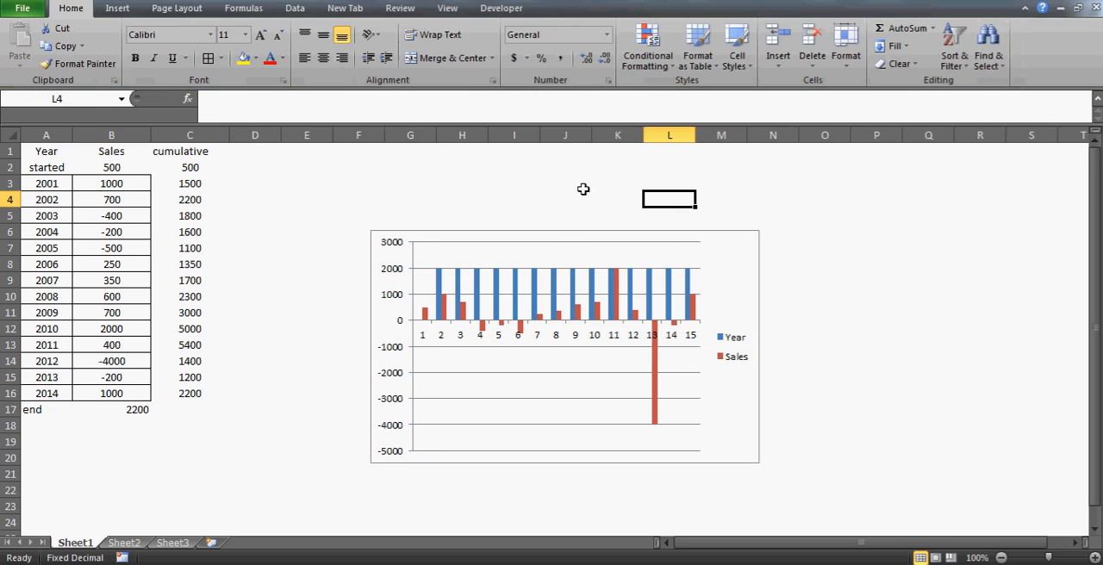
pyautogui.click(525, 230)
pyautogui.press('Delete')
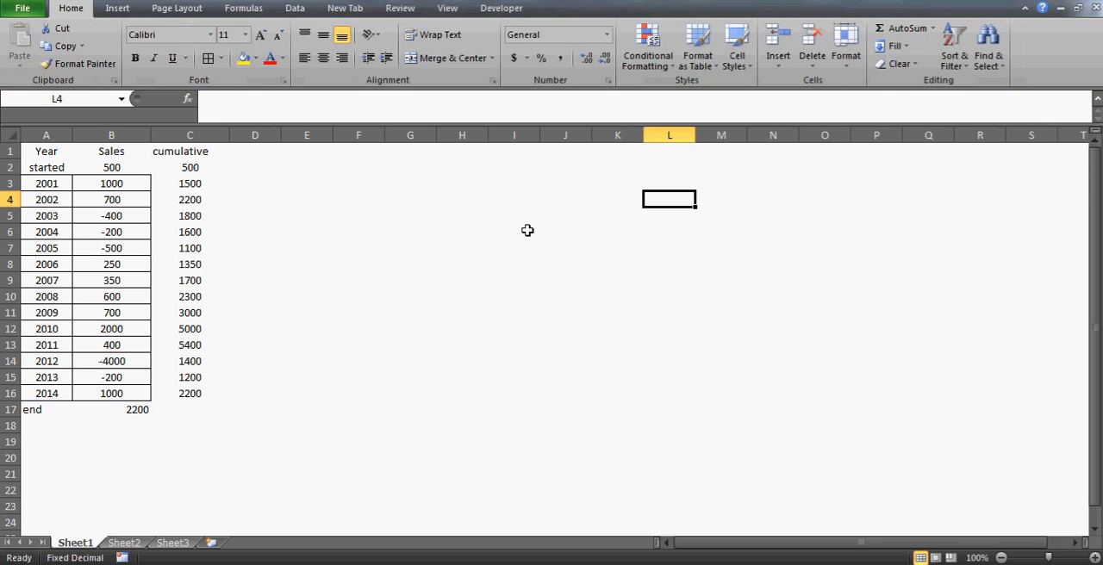
# Fill cells G8, H7, I6 and J6 with yellow to sketch the rising steps of a waterfall shape
pyautogui.click(508, 252)
pyautogui.click(404, 259)
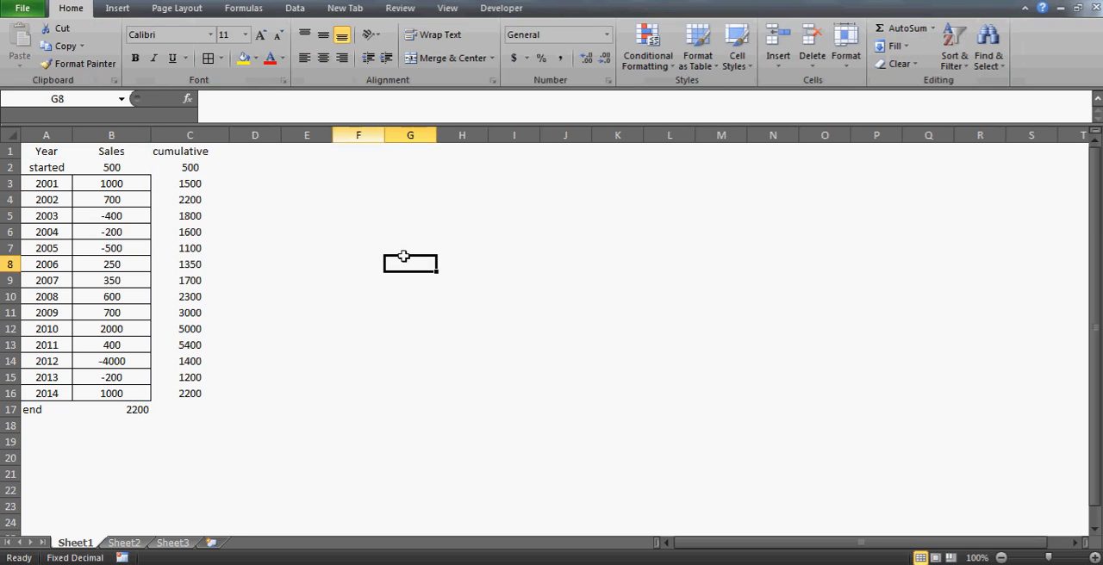
pyautogui.click(244, 59)
pyautogui.press('Up')
pyautogui.press('Right')
pyautogui.click(245, 59)
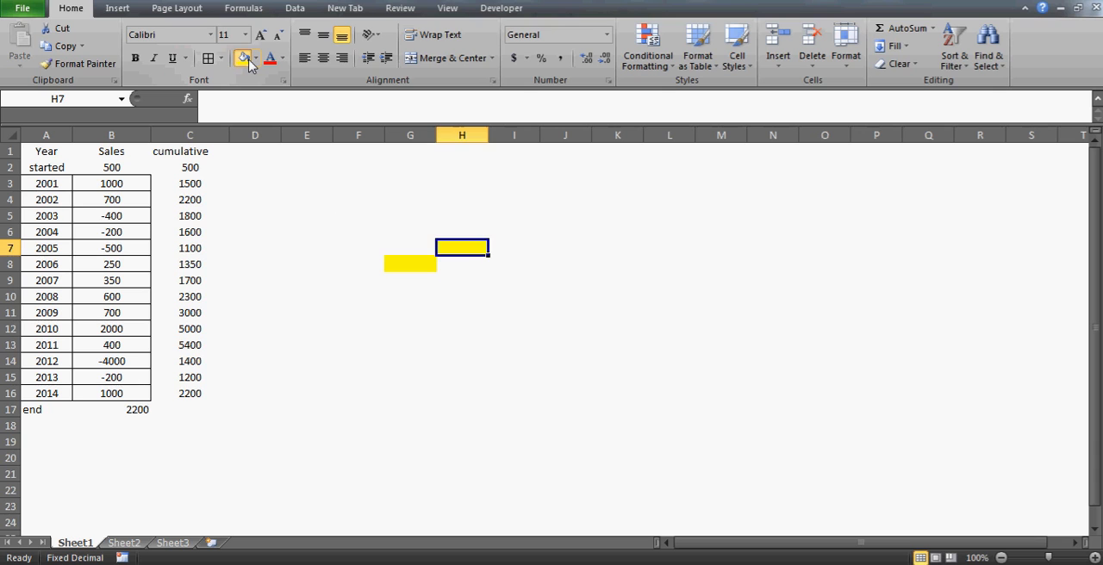
pyautogui.press('Right')
pyautogui.press('Up')
pyautogui.click(244, 59)
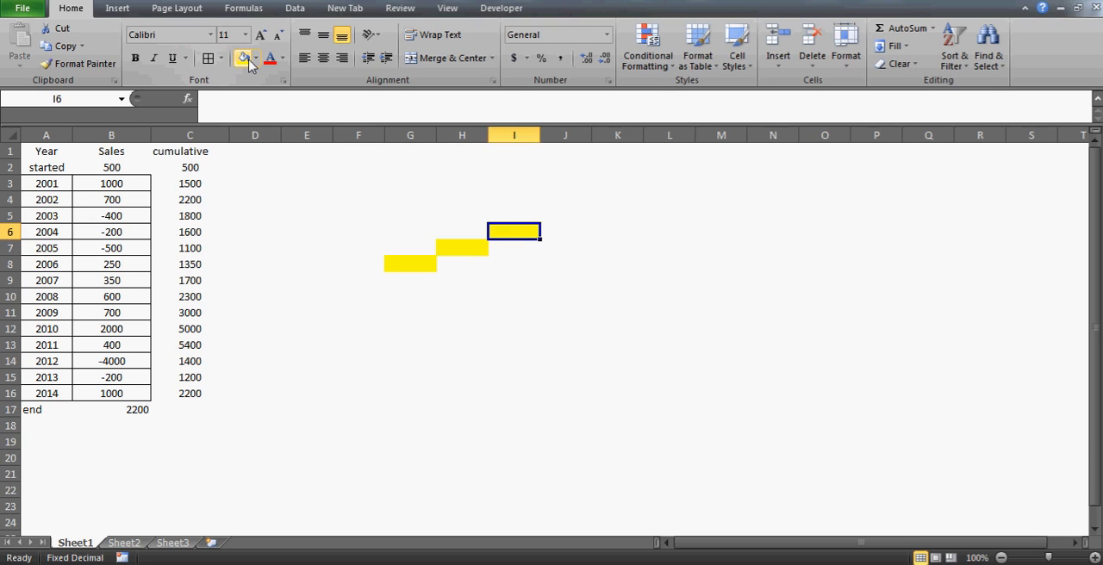
pyautogui.press('Right')
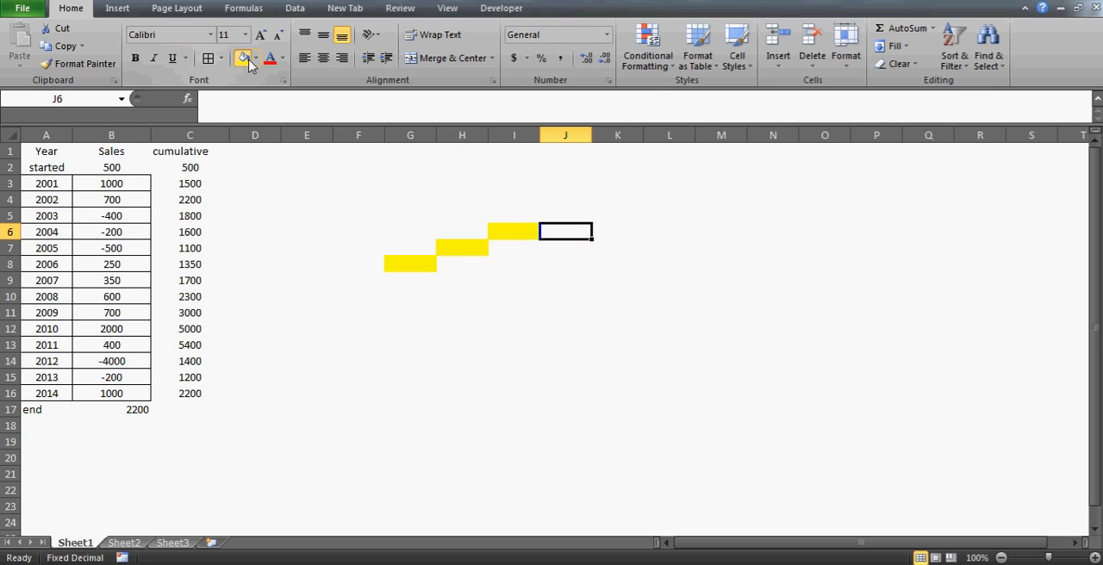
pyautogui.click(244, 59)
# Fill cells K7 and L8 with yellow to sketch the falling steps of the waterfall shape
pyautogui.press('Right')
pyautogui.press('Down')
pyautogui.click(244, 59)
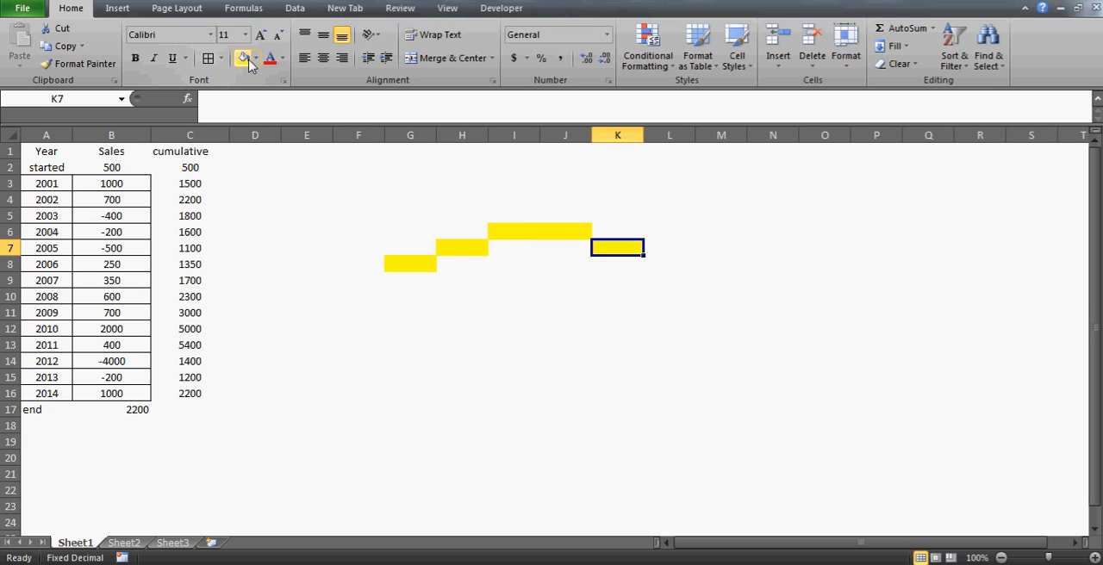
pyautogui.press('Right')
pyautogui.press('Down')
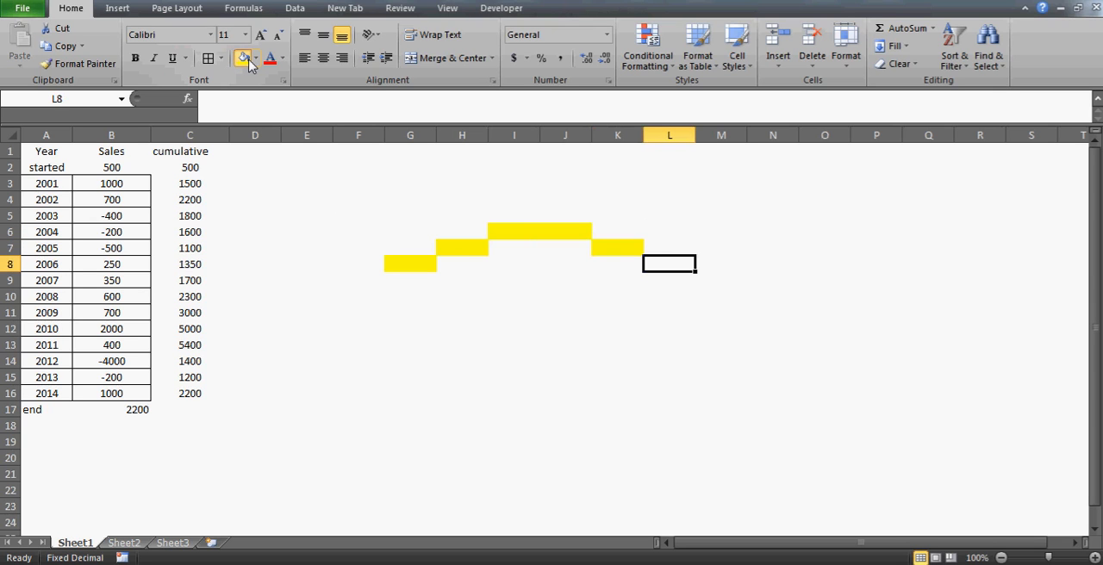
pyautogui.click(248, 63)
# Fill the range M4:M8 with yellow to sketch one tall bar after the falling steps
pyautogui.press('Right')
pyautogui.hotkey('shift', 'Up')
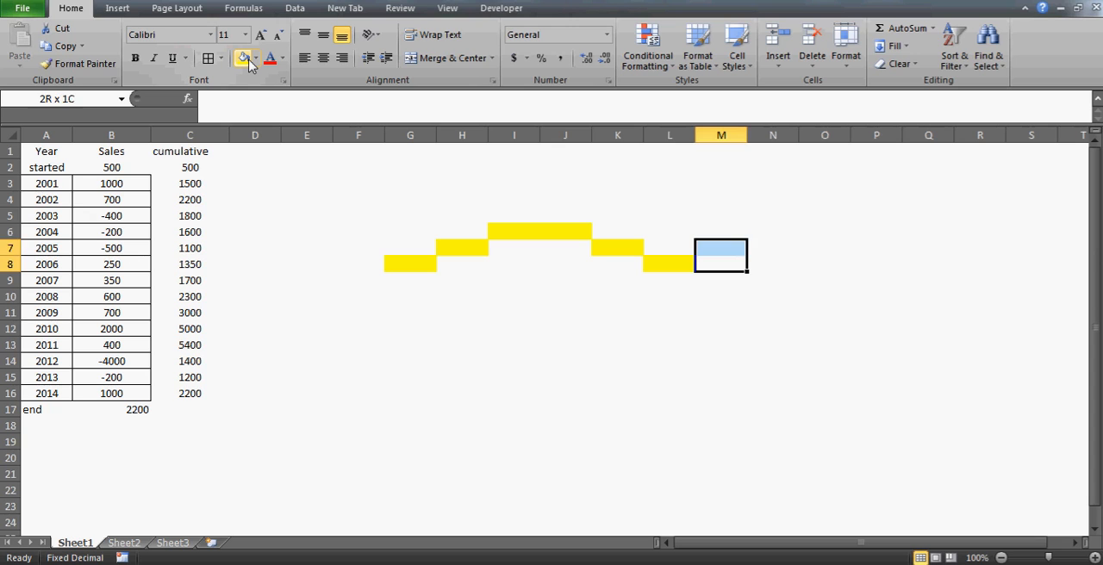
pyautogui.hotkey('shift', 'Up')
pyautogui.hotkey('shift', 'Up')
pyautogui.hotkey('shift', 'Up')
pyautogui.click(245, 58)
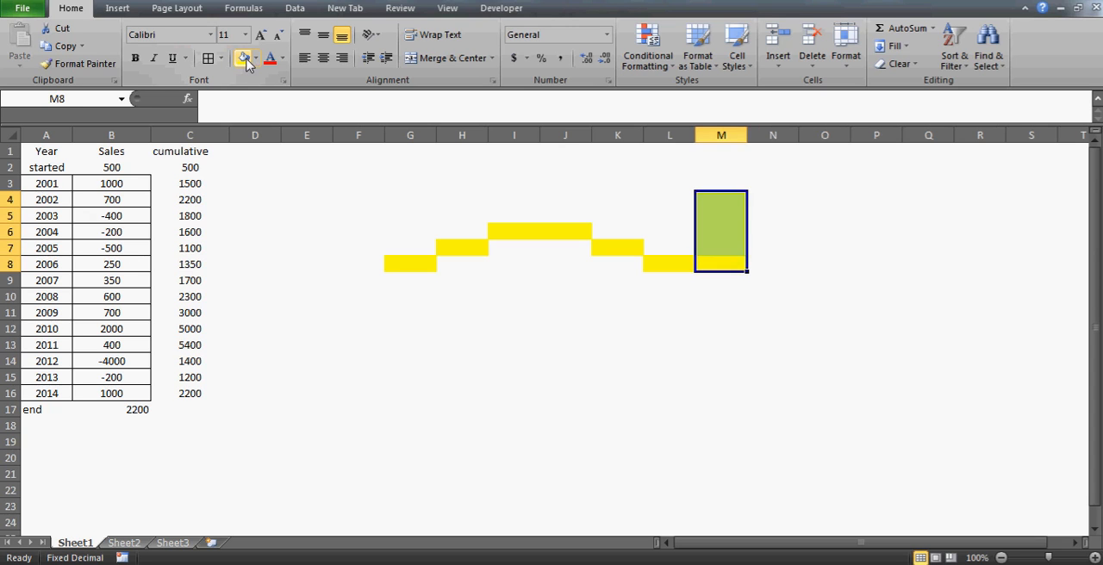
# Fill N2:N3 and O1 with yellow to sketch the rising steps up to the peak of the waterfall shape
pyautogui.press('Right')
pyautogui.press('Up')
pyautogui.press('Up')
pyautogui.press('Up')
pyautogui.press('Up')
pyautogui.press('Up')
pyautogui.hotkey('shift', 'Up')
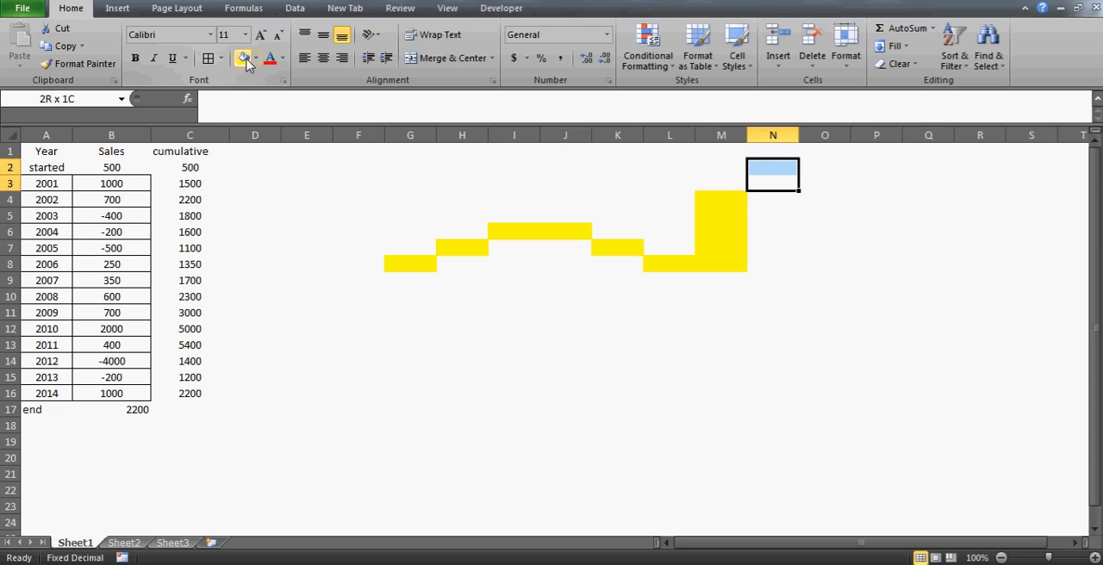
pyautogui.click(244, 59)
pyautogui.press('Right')
pyautogui.press('Up')
pyautogui.press('Up')
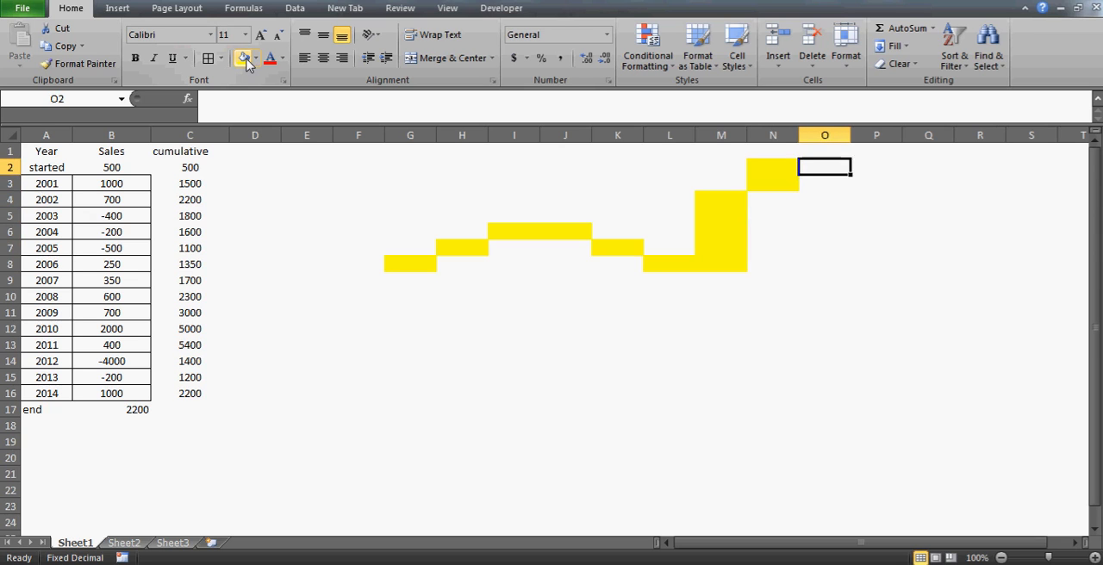
pyautogui.click(245, 59)
# Fill the range P2:P12 with yellow to sketch the long drop after the peak
pyautogui.press('Right')
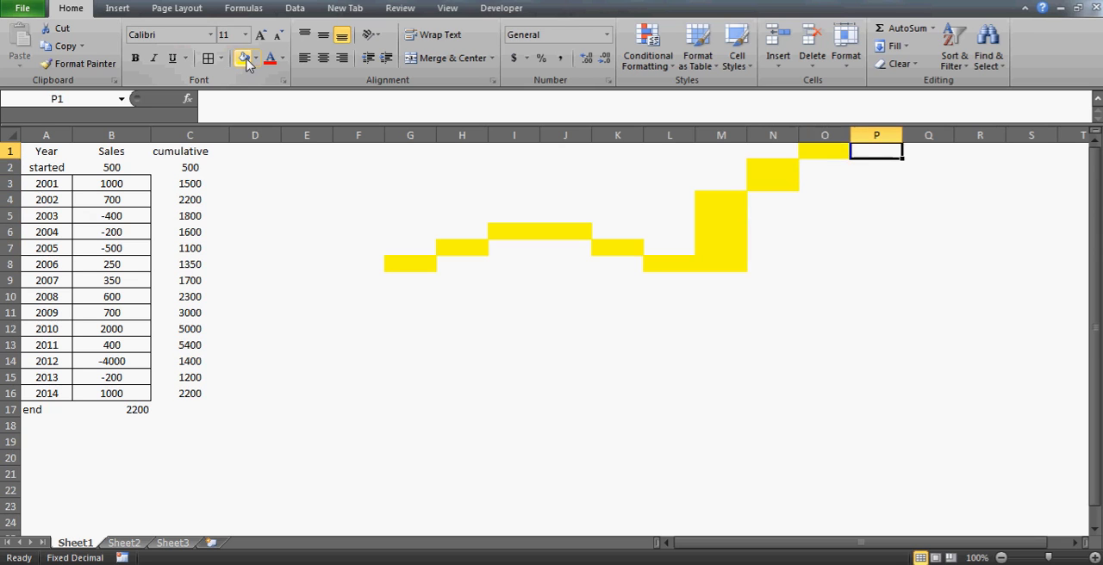
pyautogui.press('Down')
pyautogui.hotkey('shift', 'Down')
pyautogui.hotkey('shift', 'Down')
pyautogui.hotkey('shift', 'Down')
pyautogui.hotkey('shift', 'Down')
pyautogui.hotkey('shift', 'Down')
pyautogui.hotkey('shift', 'Down')
pyautogui.hotkey('shift', 'Down')
pyautogui.hotkey('shift', 'Down')
pyautogui.hotkey('shift', 'Down')
pyautogui.hotkey('shift', 'Down')
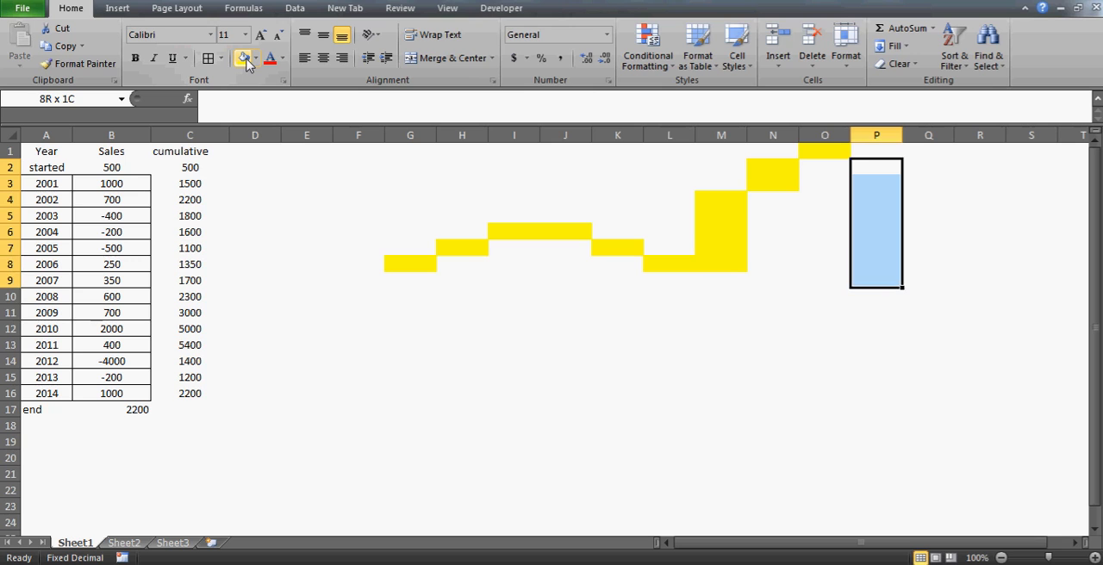
pyautogui.click(246, 63)
# Fill the range Q10:Q12 with yellow to sketch the final rising bar of the waterfall shape
pyautogui.press('Down')
pyautogui.press('Down')
pyautogui.press('Down')
pyautogui.press('Down')
pyautogui.press('Down')
pyautogui.press('Down')
pyautogui.press('Down')
pyautogui.press('Down')
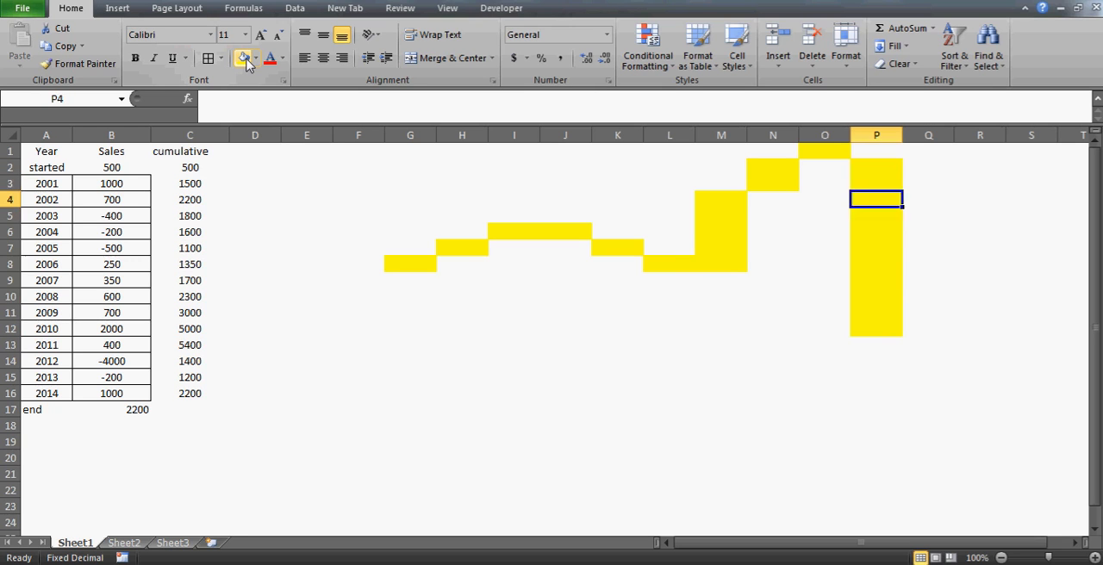
pyautogui.press('Down')
pyautogui.press('Down')
pyautogui.press('Right')
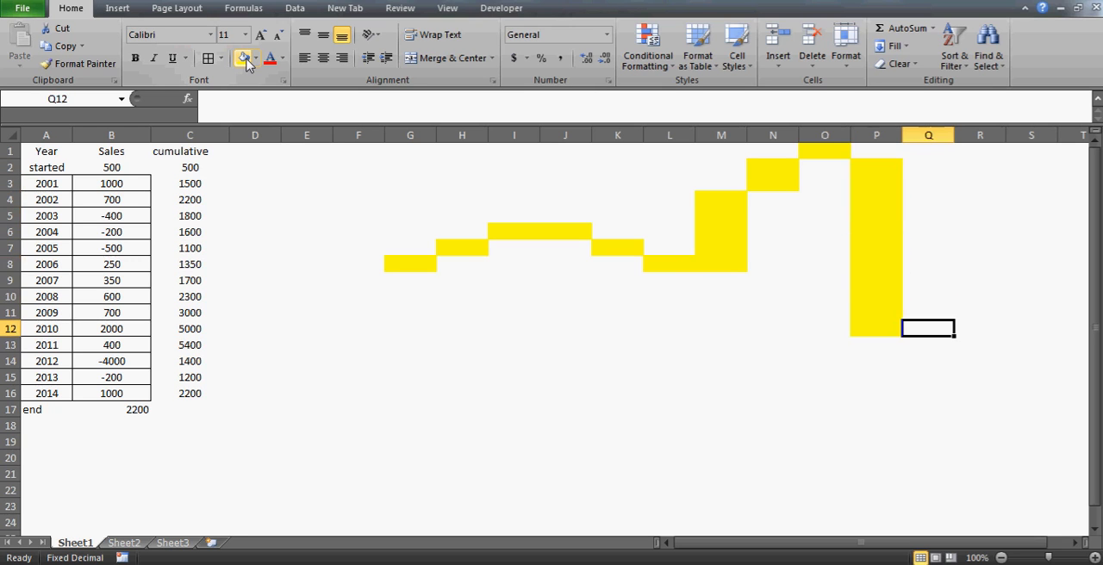
pyautogui.hotkey('shift', 'Up')
pyautogui.hotkey('shift', 'Up')
pyautogui.click(246, 63)
pyautogui.press('Right')
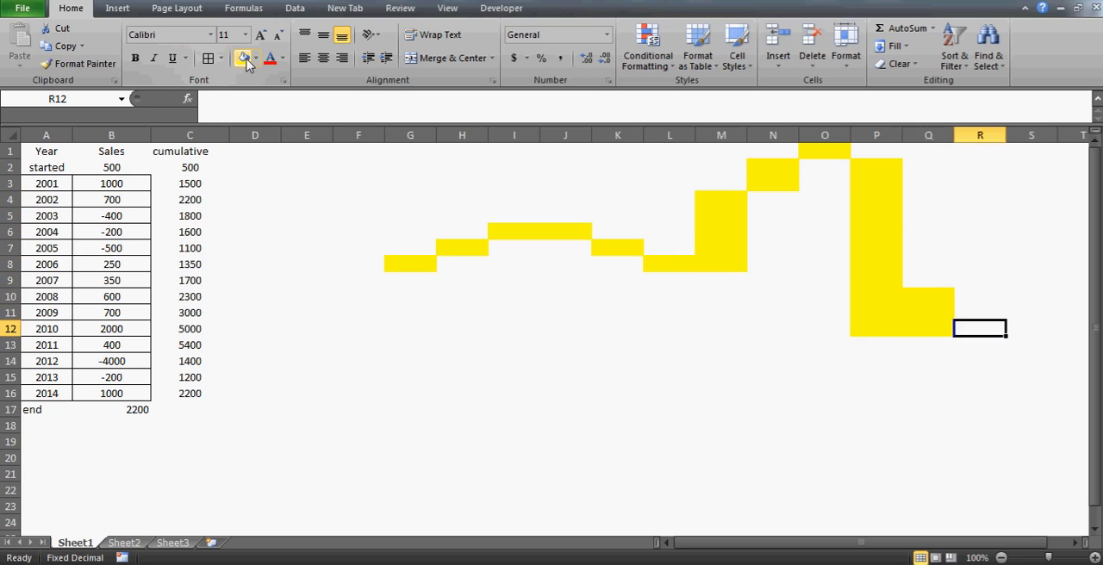
# Trace the yellow steps cell by cell from G8 across to the peak to examine the waterfall shape
pyautogui.press('Up')
pyautogui.press('Up')
pyautogui.press('Left')
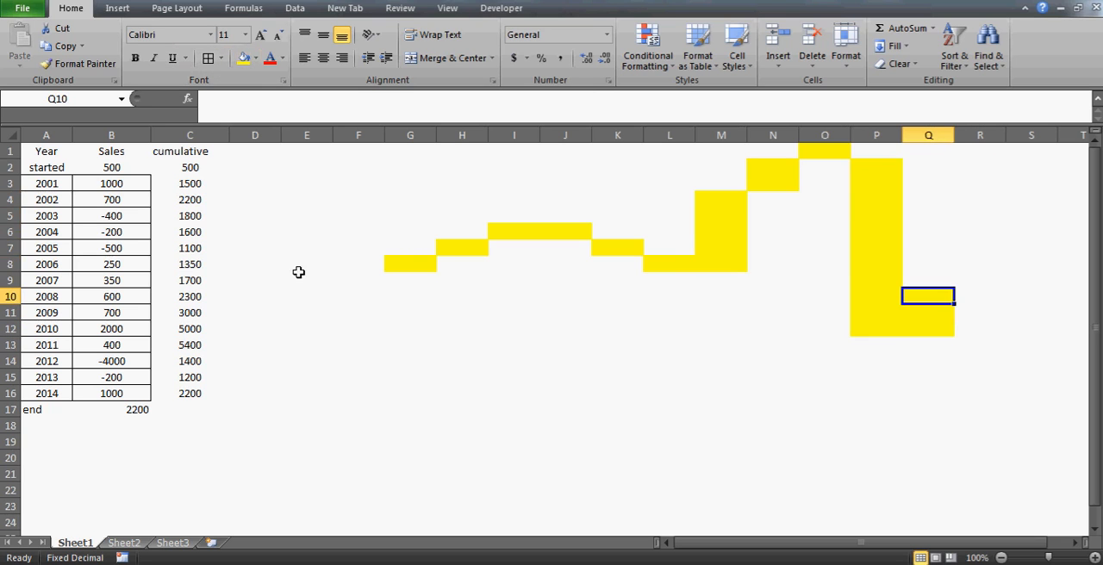
pyautogui.click(414, 264)
pyautogui.press('Right')
pyautogui.press('Up')
pyautogui.press('Right')
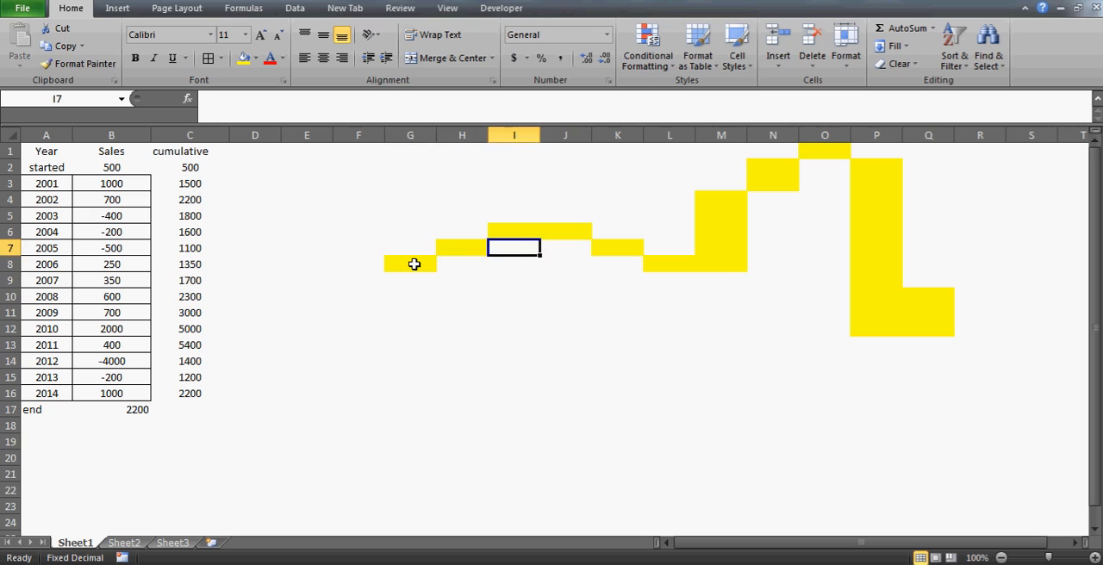
pyautogui.press('Up')
pyautogui.press('Right')
pyautogui.press('Down')
pyautogui.press('Right')
pyautogui.press('Right')
pyautogui.press('Down')
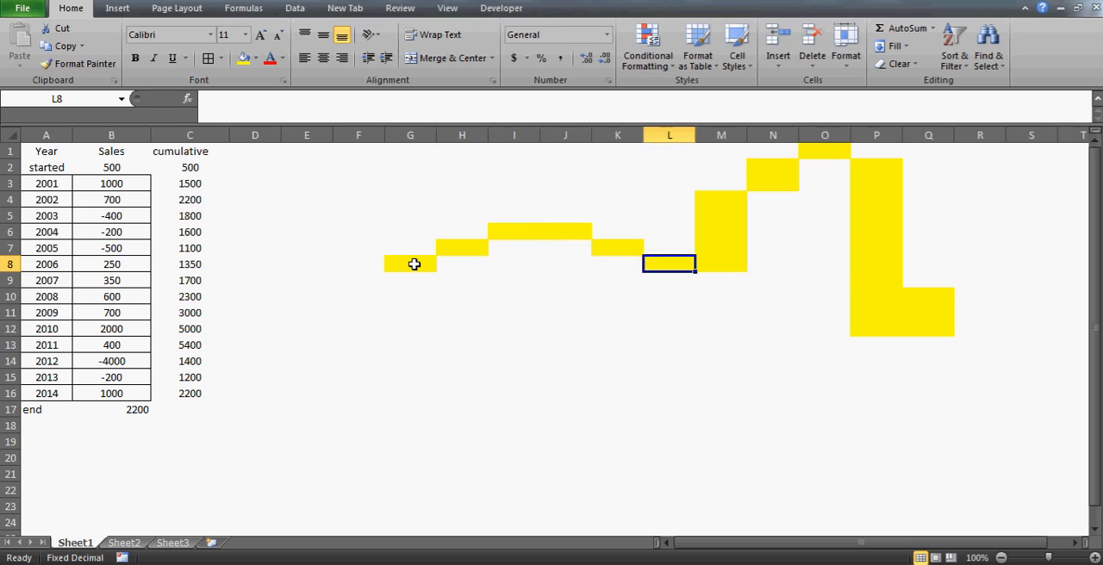
pyautogui.press('Right')
pyautogui.press('Right')
pyautogui.press('Right')
pyautogui.press('Right')
pyautogui.press('Up')
pyautogui.press('Up')
pyautogui.press('Up')
pyautogui.press('Up')
pyautogui.press('Up')
pyautogui.press('Up')
pyautogui.press('Up')
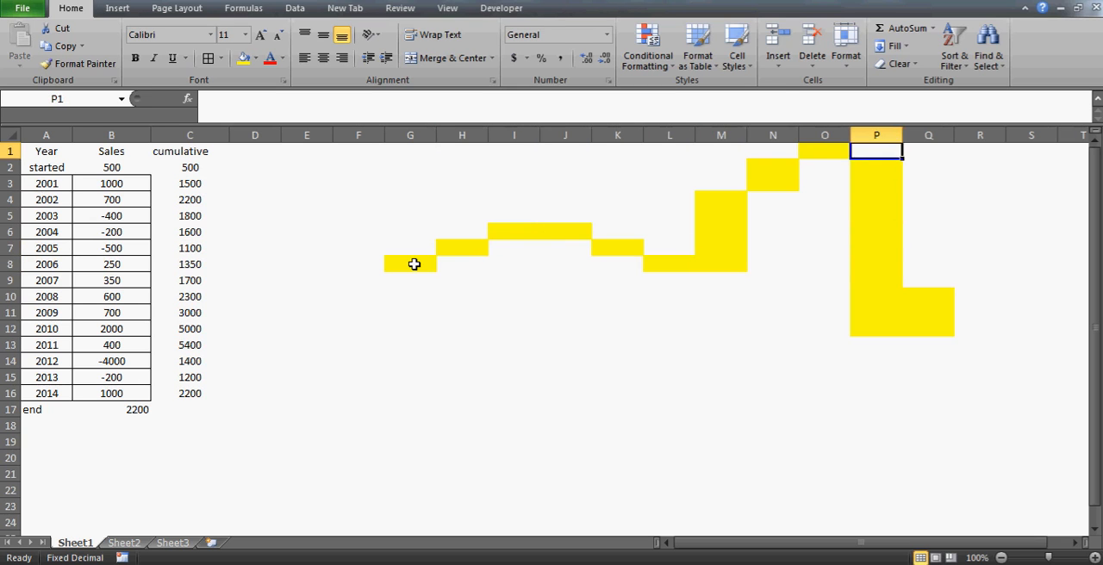
pyautogui.press('Left')
# Remove the yellow waterfall sketch by selecting columns G through Q and deleting them
pyautogui.click(431, 260)
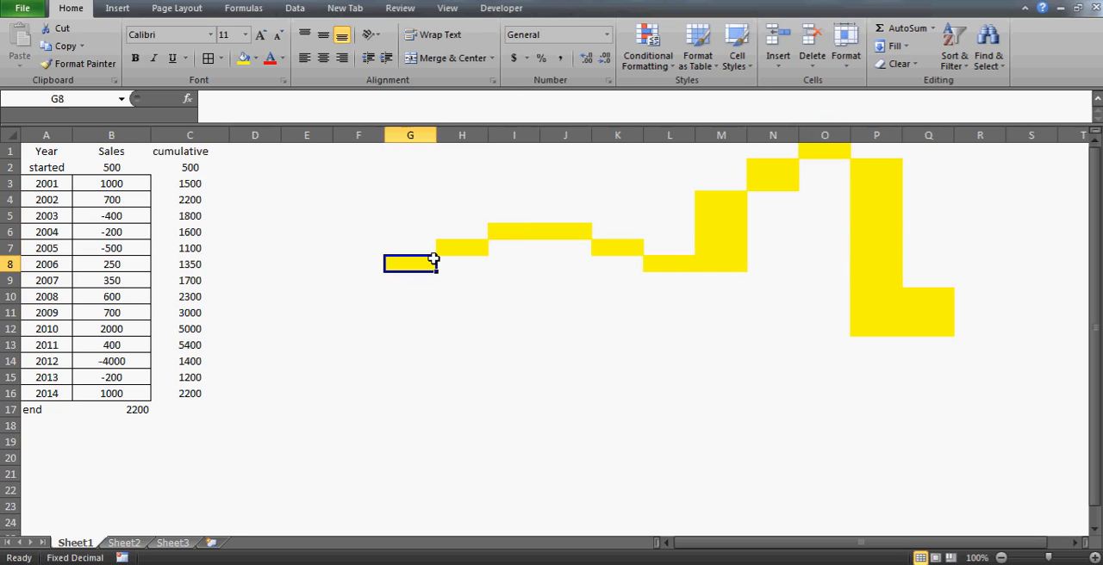
pyautogui.hotkey('shift', 'Right')
pyautogui.hotkey('shift', 'Right')
pyautogui.hotkey('shift', 'Right')
pyautogui.hotkey('shift', 'Right')
pyautogui.hotkey('shift', 'Right')
pyautogui.hotkey('shift', 'Right')
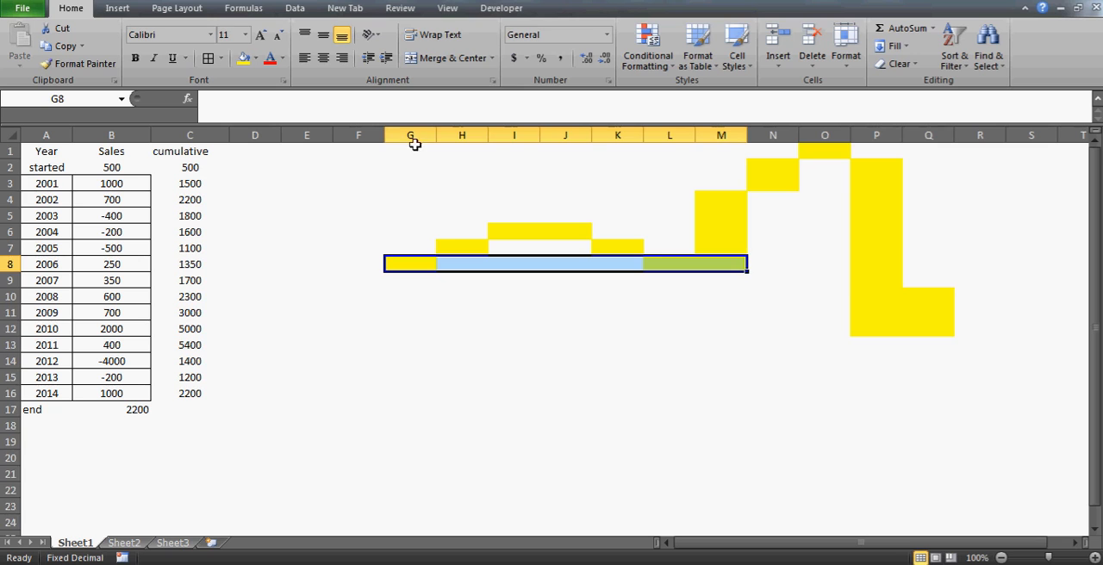
pyautogui.moveTo(413, 135); pyautogui.dragTo(582, 135)
pyautogui.hotkey('shift', 'Right')
pyautogui.hotkey('shift', 'Right')
pyautogui.hotkey('shift', 'Right')
pyautogui.hotkey('shift', 'Right')
pyautogui.hotkey('shift', 'Right')
pyautogui.hotkey('shift', 'Right')
pyautogui.hotkey('shift', 'Right')
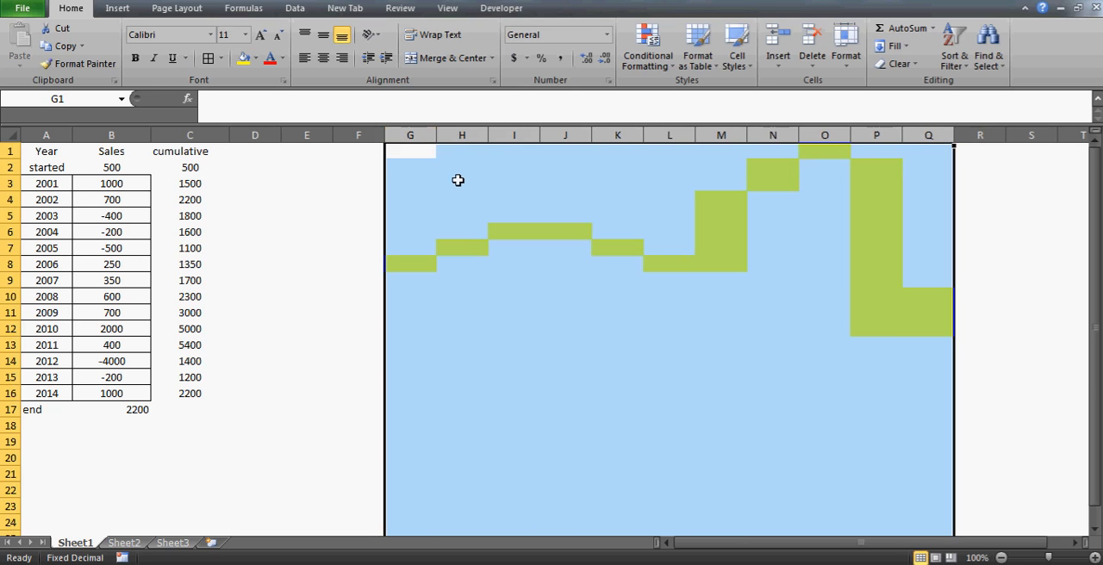
pyautogui.press('Delete')
pyautogui.press('Left')
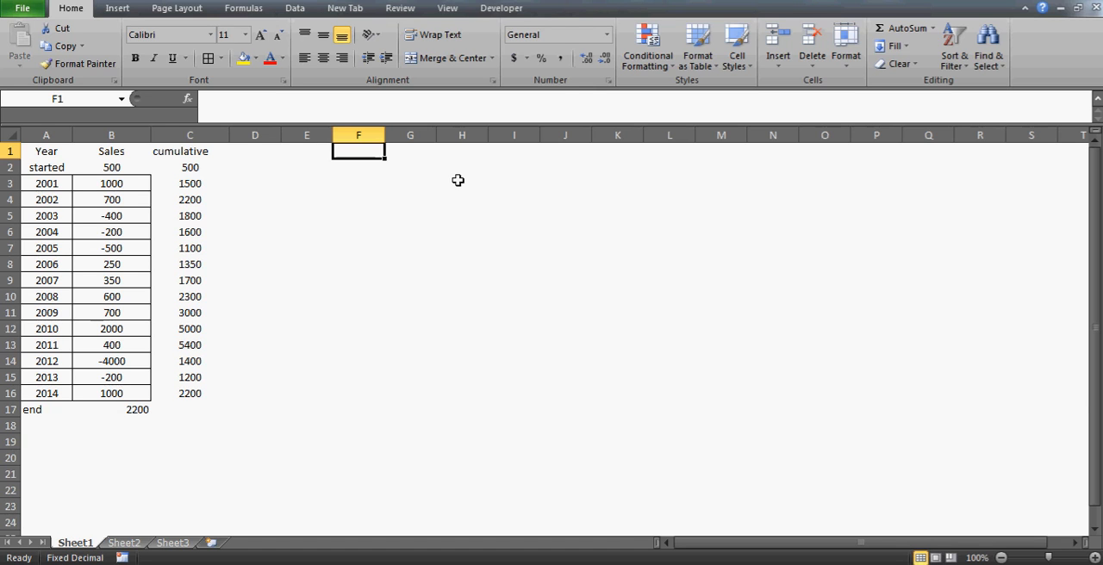
# Enter the header "up" in H1 and the header "down" in I1
pyautogui.press('Right')
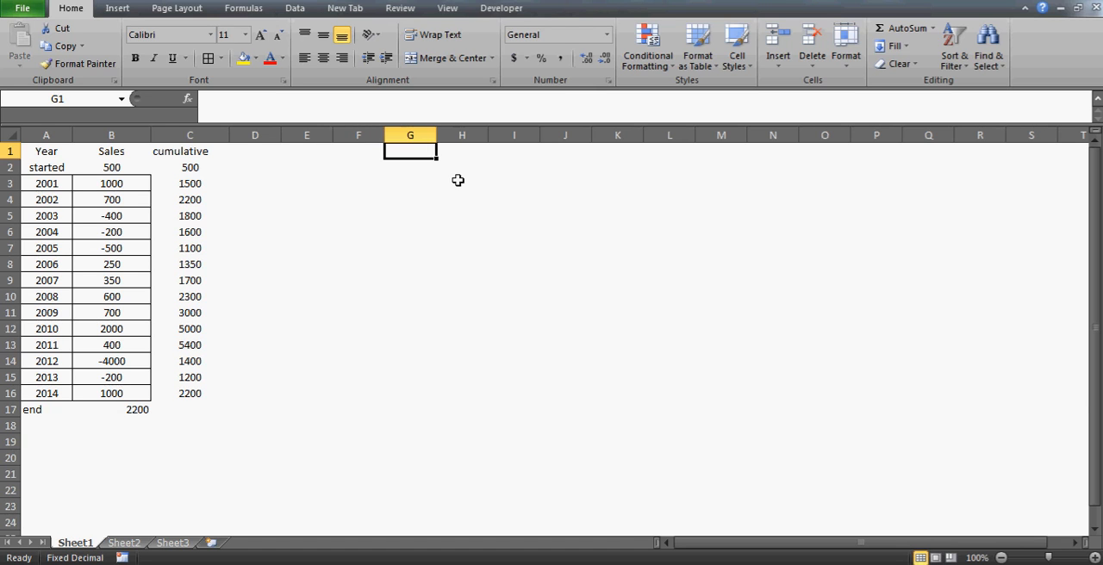
pyautogui.press('Right')
pyautogui.press('Right')
pyautogui.press('Left')
pyautogui.press('Left')
pyautogui.press('Right')
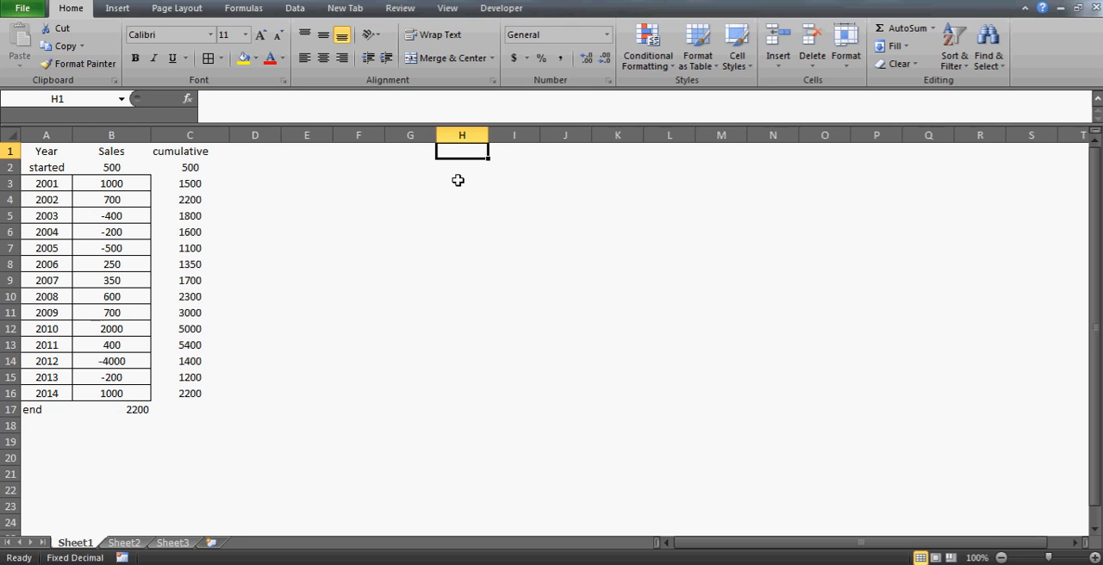
pyautogui.write('up')
pyautogui.press('Return')
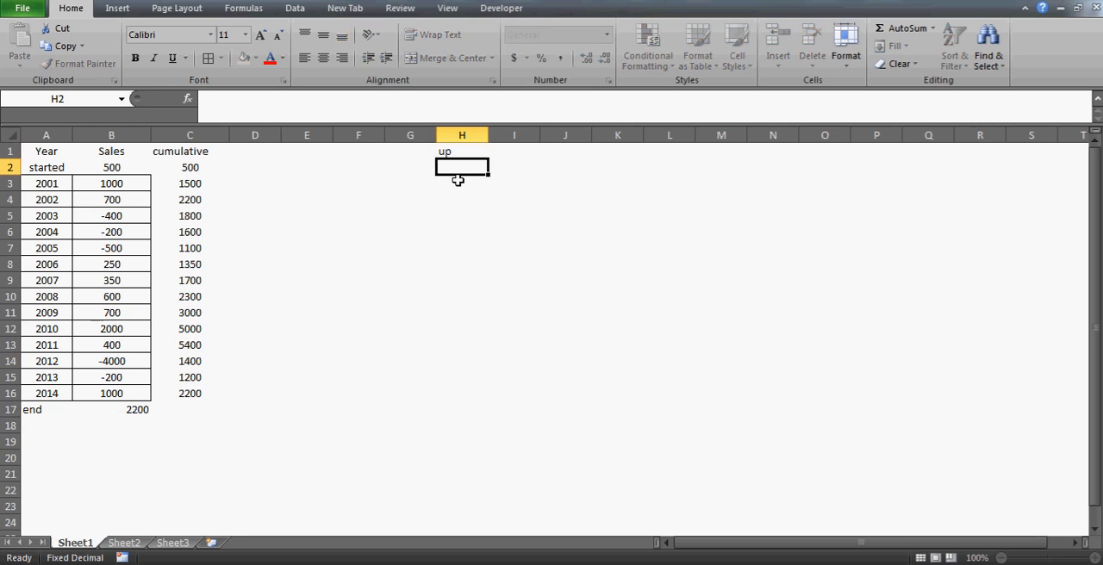
pyautogui.press('Up')
pyautogui.press('Right')
pyautogui.write('down')
pyautogui.press('Return')
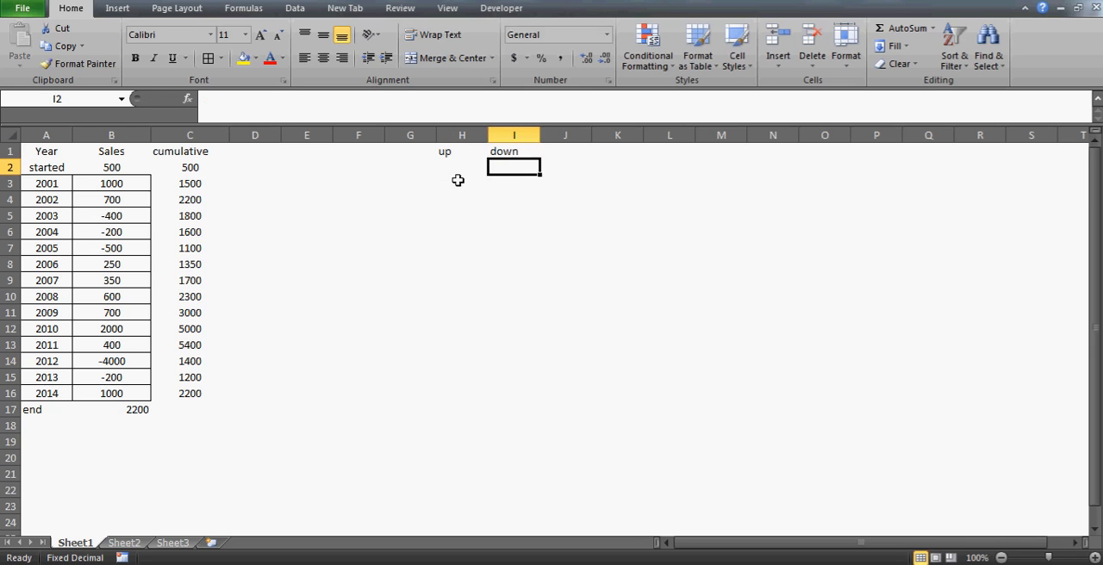
# Enter the header "cumulative numbers" in K1
pyautogui.press('Left')
pyautogui.press('Up')
pyautogui.press('Right')
pyautogui.press('Right')
pyautogui.press('Right')
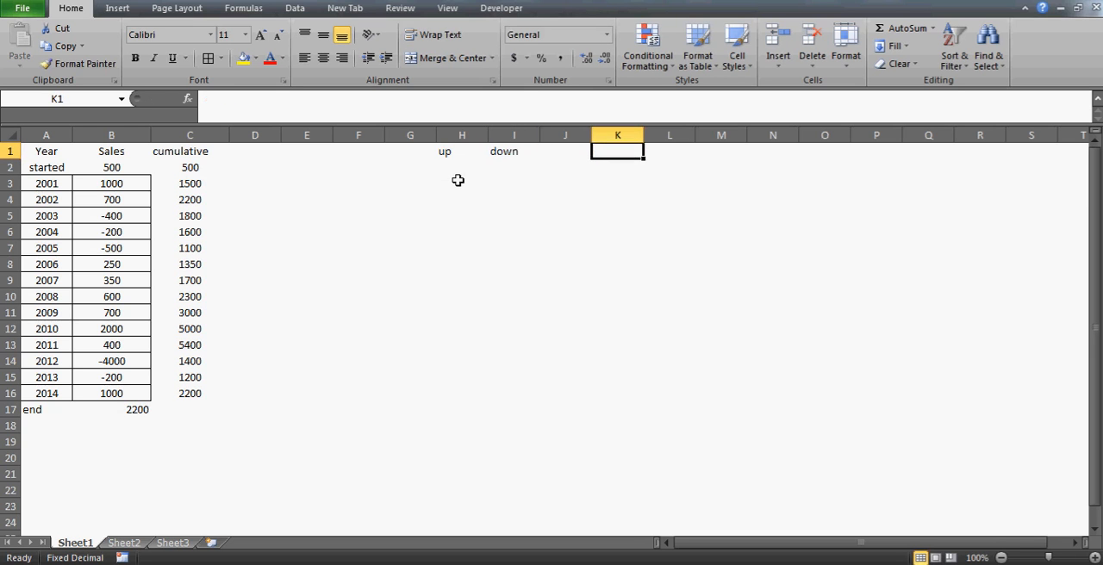
pyautogui.write('cul')
pyautogui.press('BackSpace')
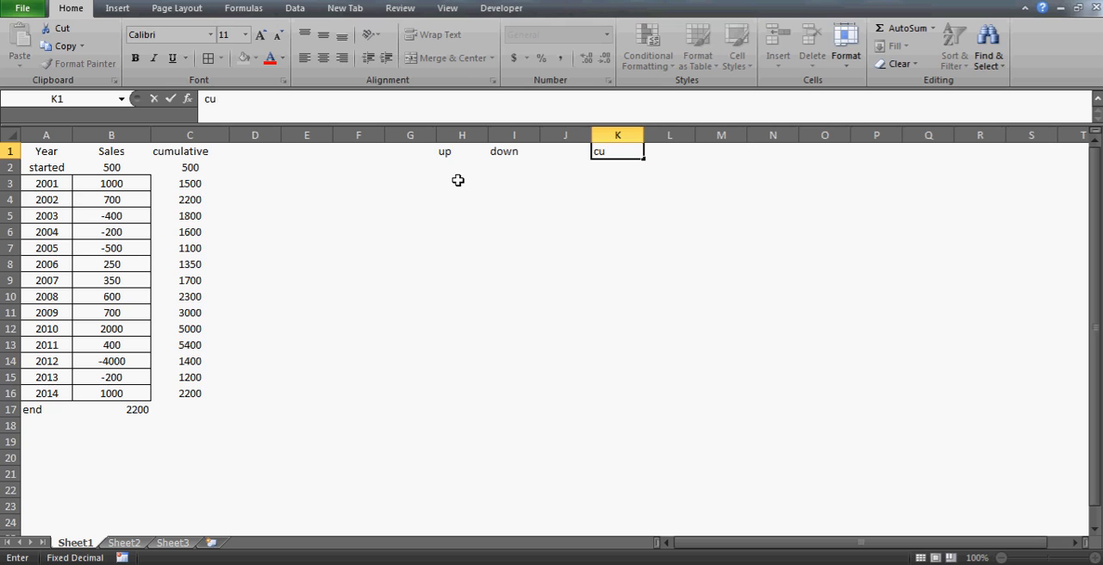
pyautogui.write('mulative')
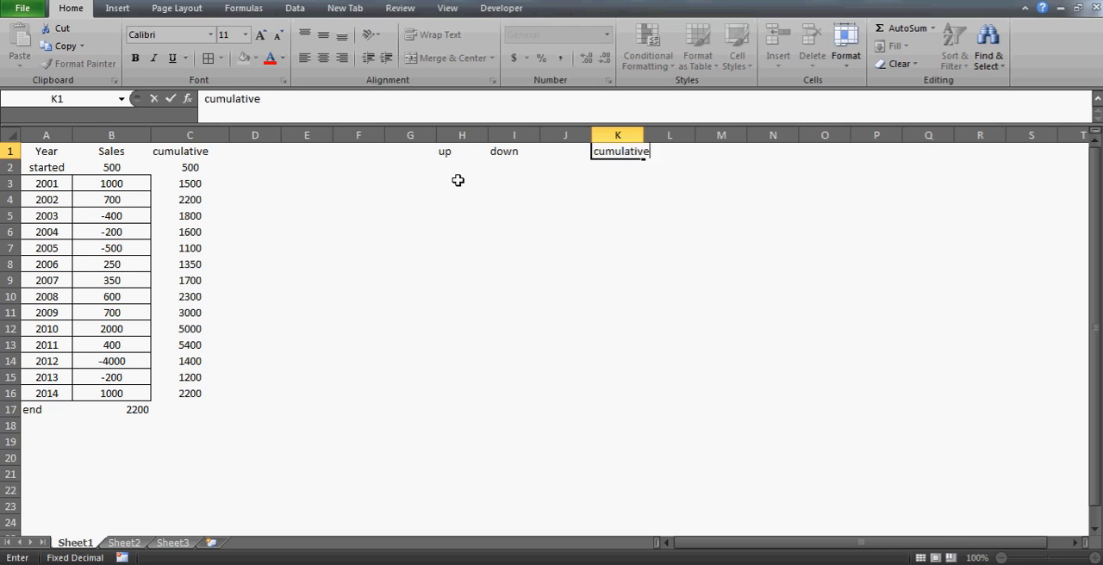
pyautogui.write(' numbers')
pyautogui.press('Return')
# Link K2 to the first cumulative value with =C2 and fill the formula down to K15
pyautogui.write('=')
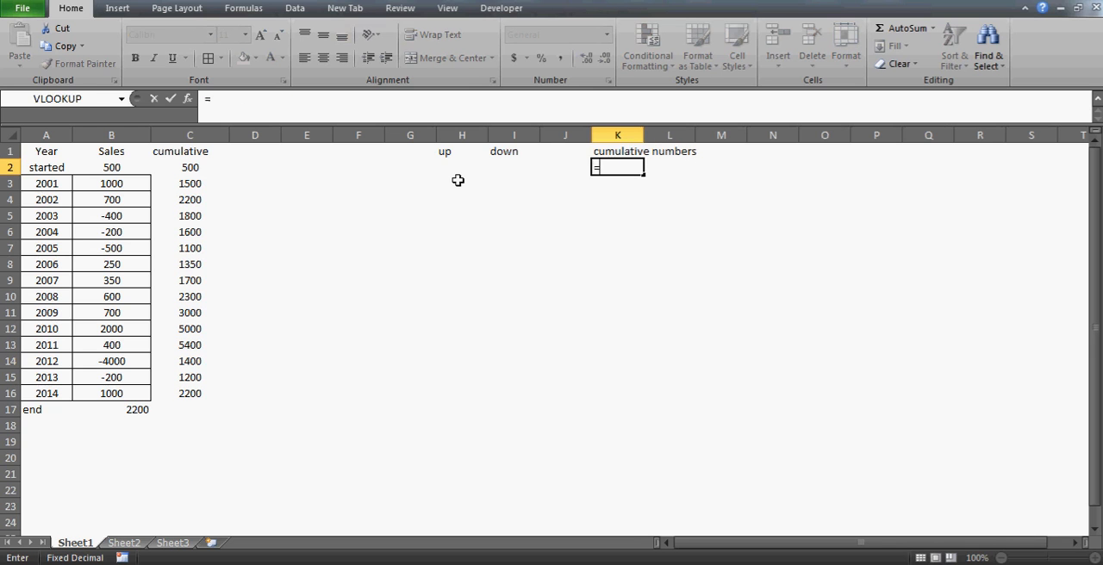
pyautogui.press('Left')
pyautogui.press('Left')
pyautogui.press('Left')
pyautogui.press('Left')
pyautogui.press('Left')
pyautogui.press('Left')
pyautogui.press('Left')
pyautogui.press('Left')
pyautogui.press('Return')
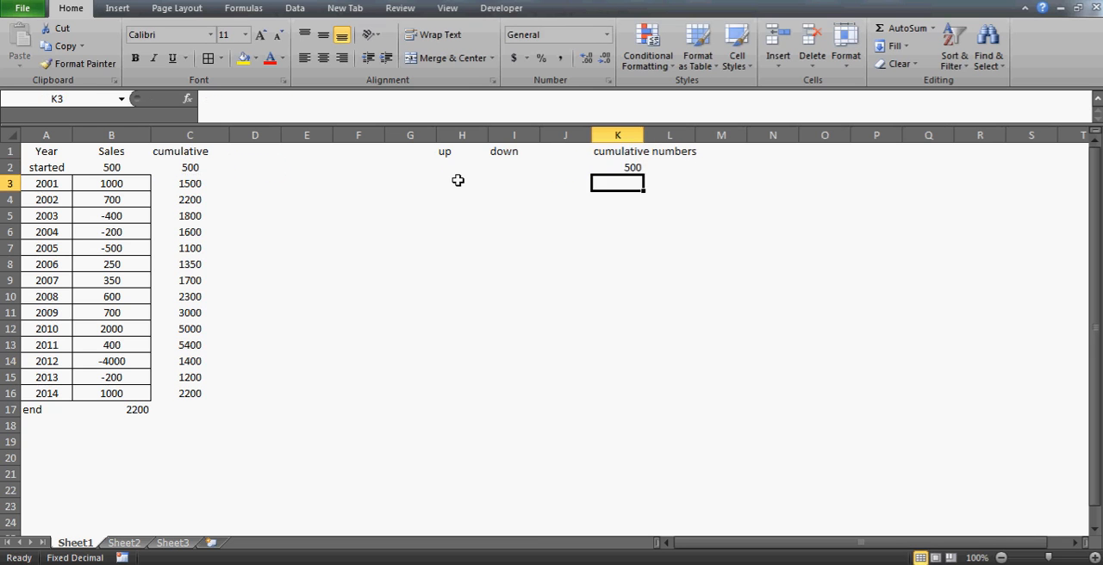
pyautogui.press('Up')
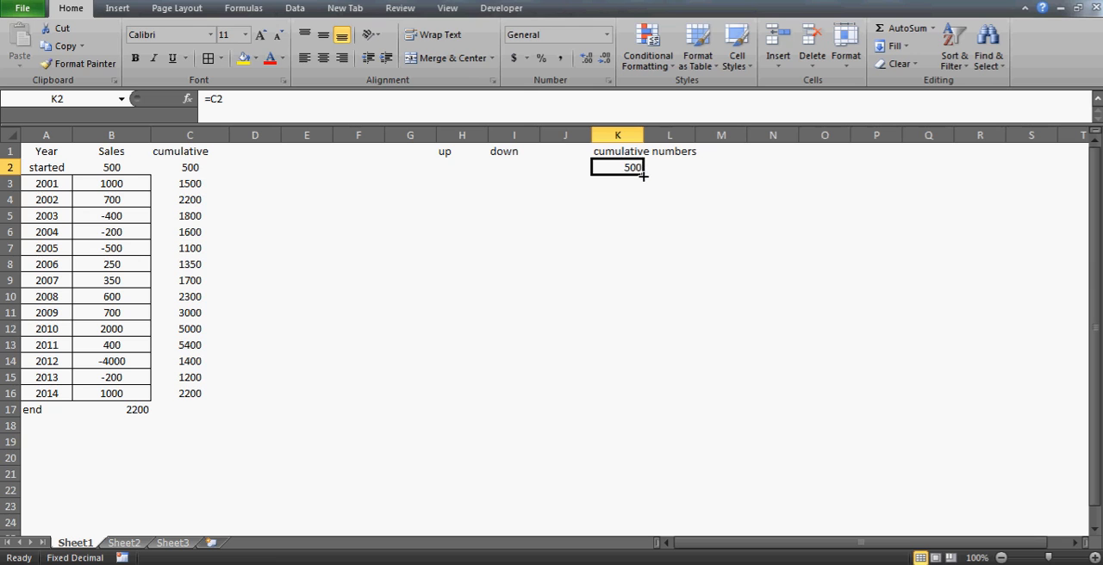
pyautogui.moveTo(643, 176); pyautogui.dragTo(624, 382)
pyautogui.click(624, 382)
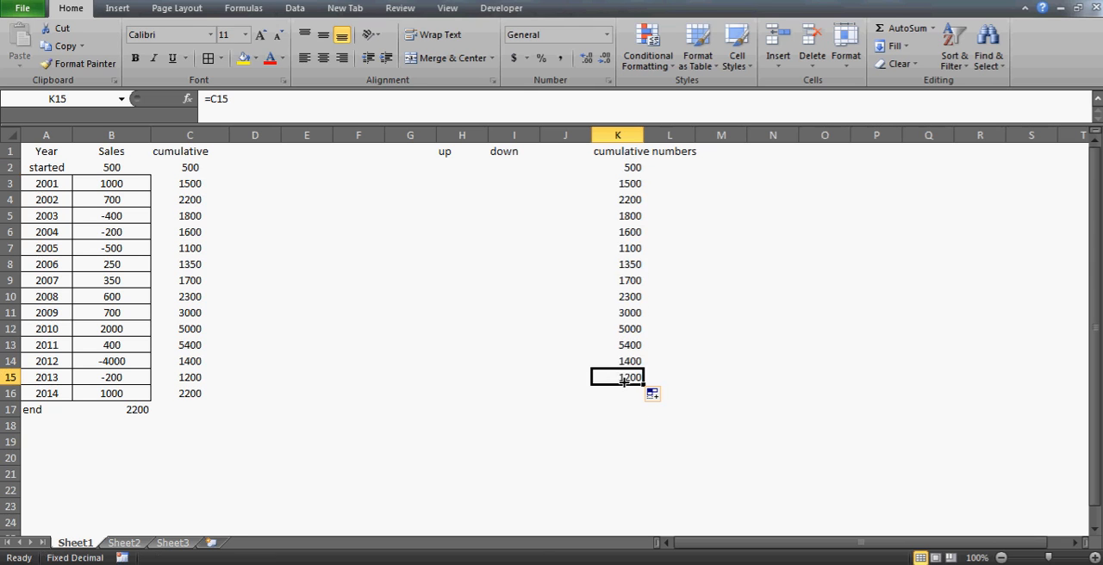
# Enter the header "end" in J1 and the header "start" in G1
pyautogui.click(556, 157)
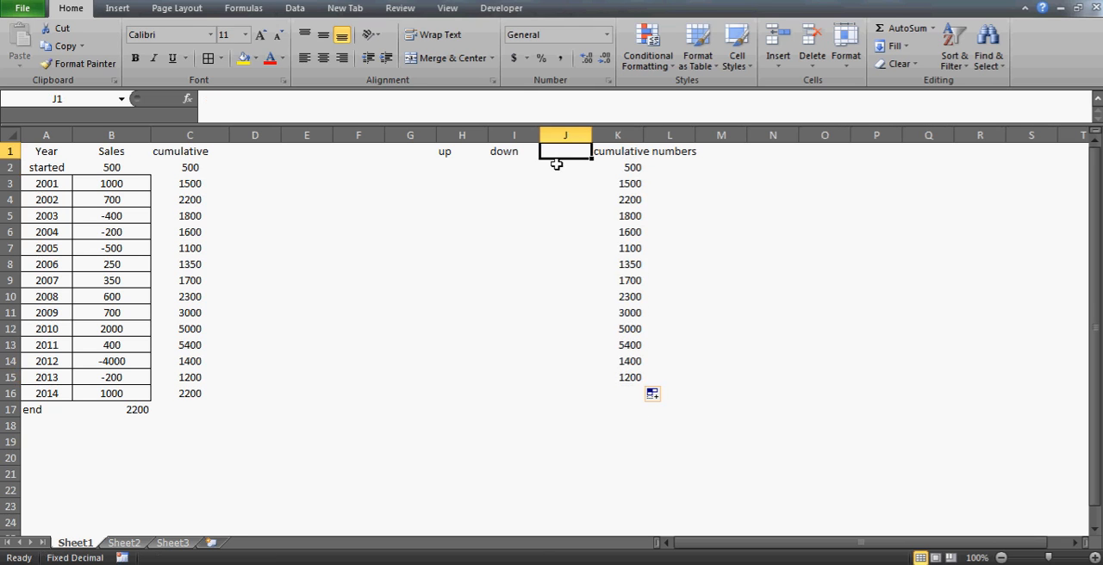
pyautogui.write('end')
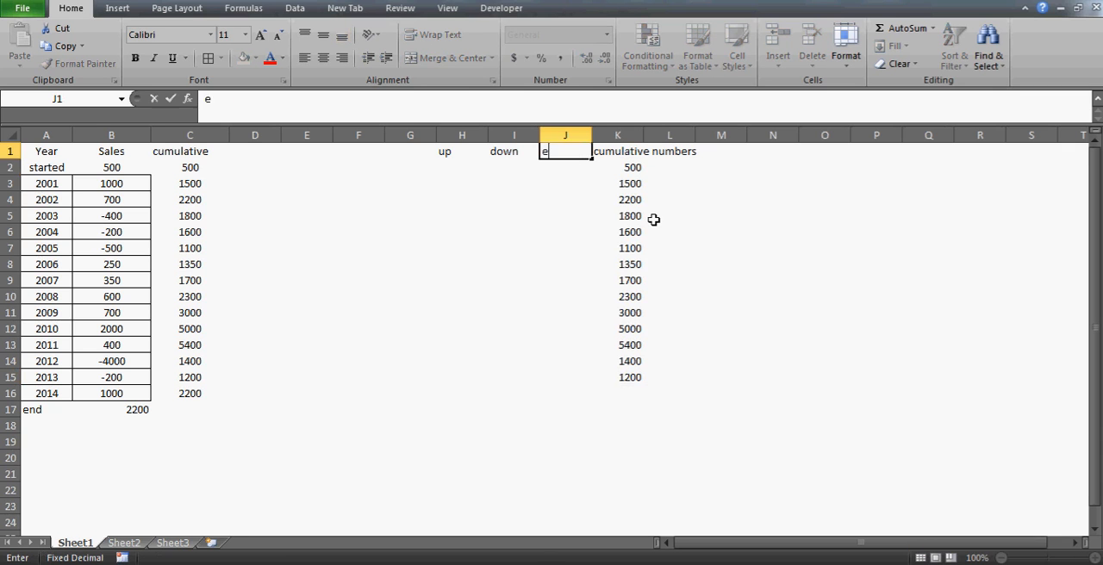
pyautogui.press('Return')
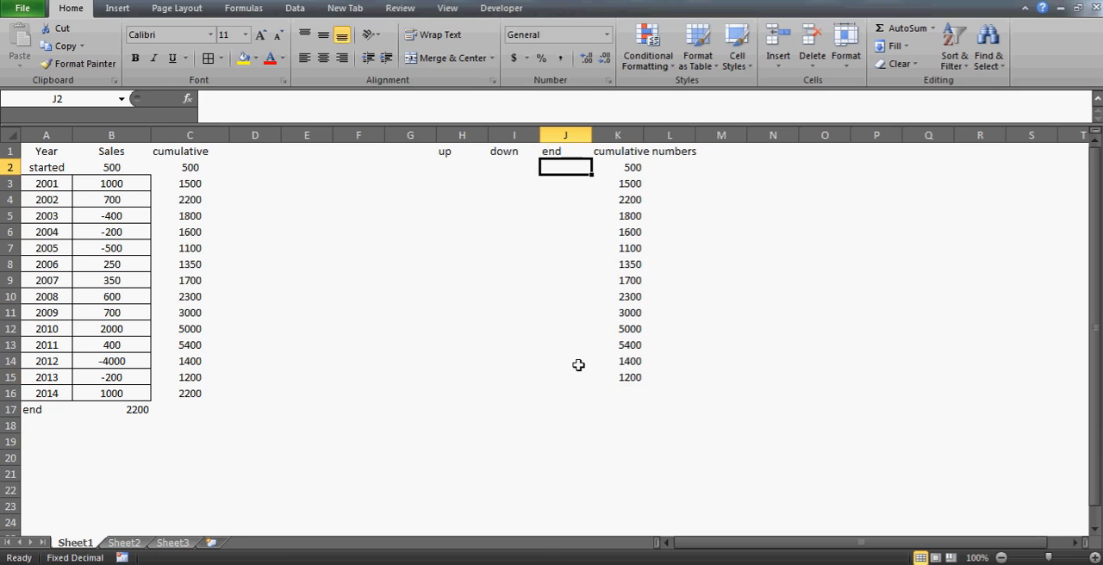
pyautogui.press('Up')
pyautogui.press('Left')
pyautogui.press('Left')
pyautogui.press('Left')
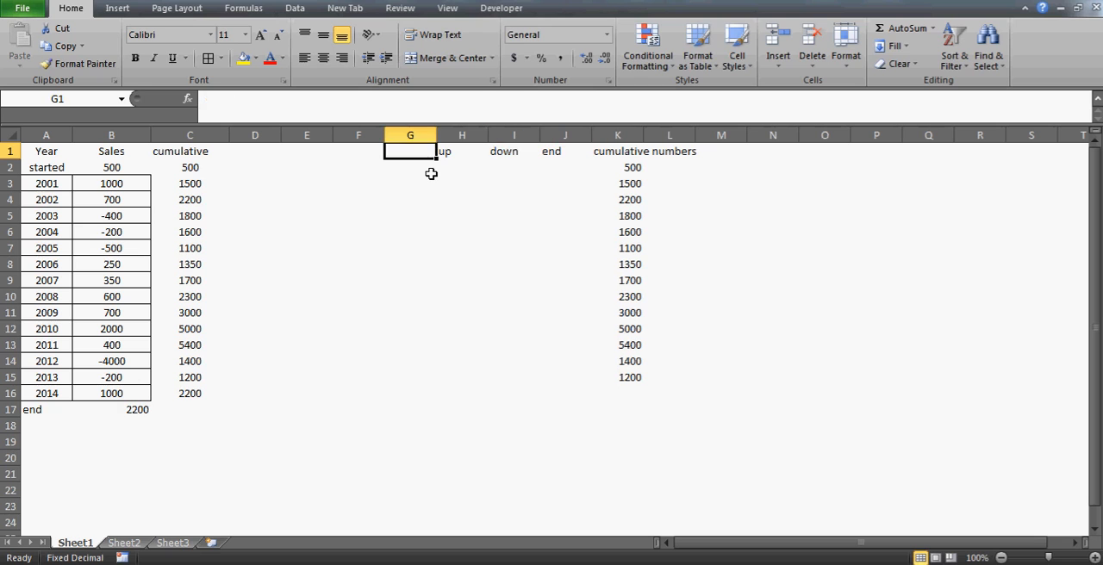
pyautogui.write('s')
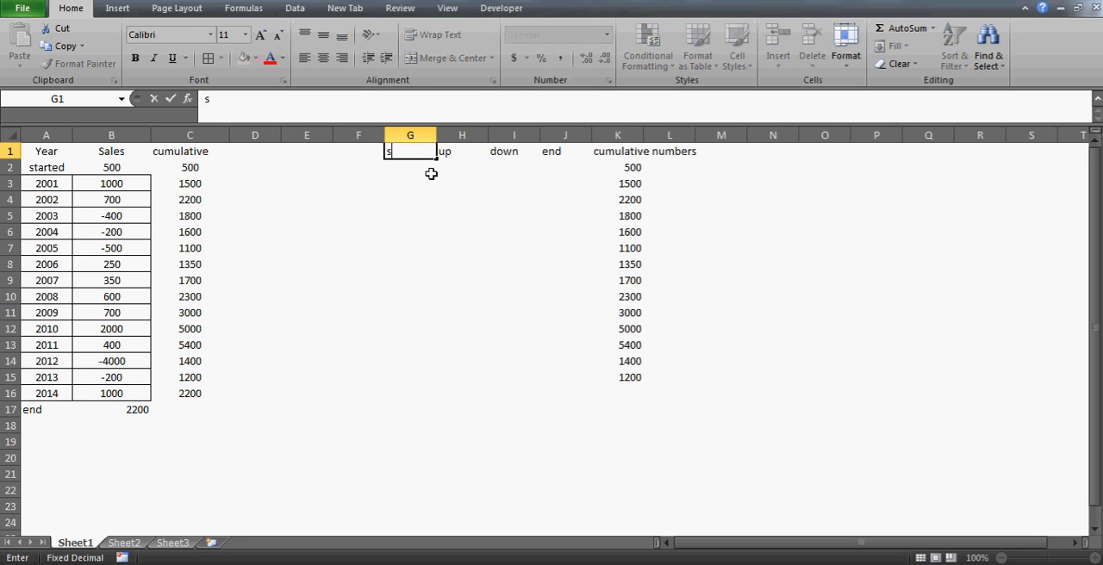
pyautogui.write('tart')
pyautogui.press('Return')
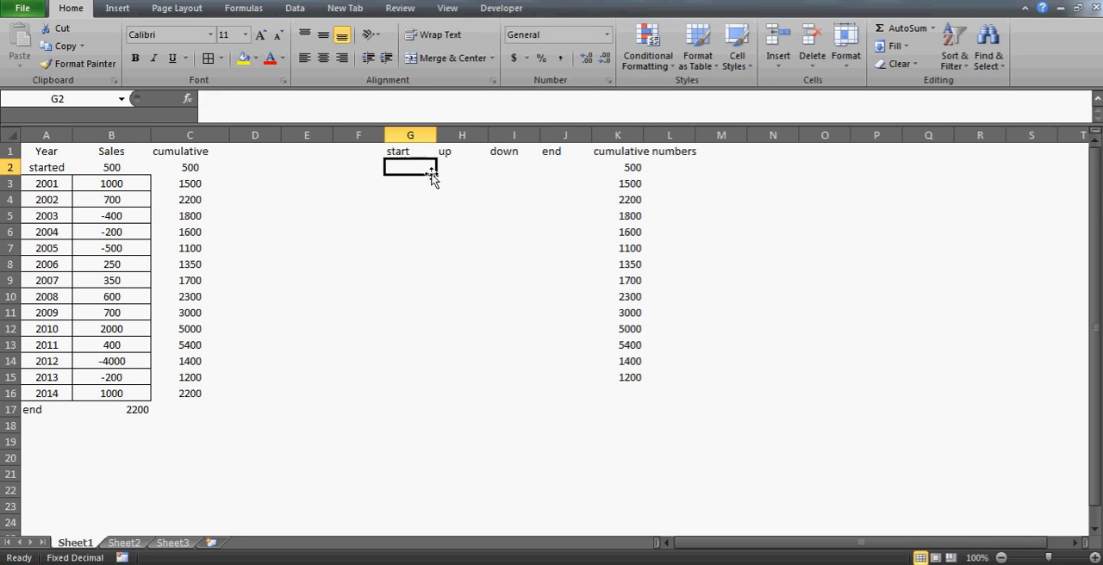
# Try "base" and "invisble" as the header in F1
pyautogui.press('Up')
pyautogui.press('Left')
pyautogui.write('base')
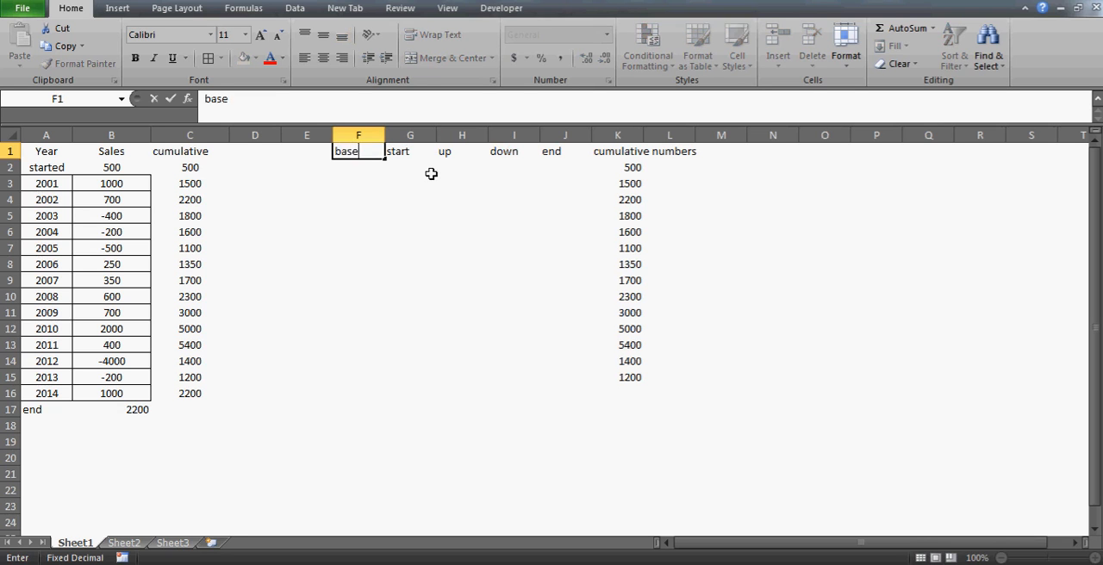
pyautogui.press('Return')
pyautogui.press('Up')
pyautogui.write('invisble')
pyautogui.press('Return')
pyautogui.press('Up')
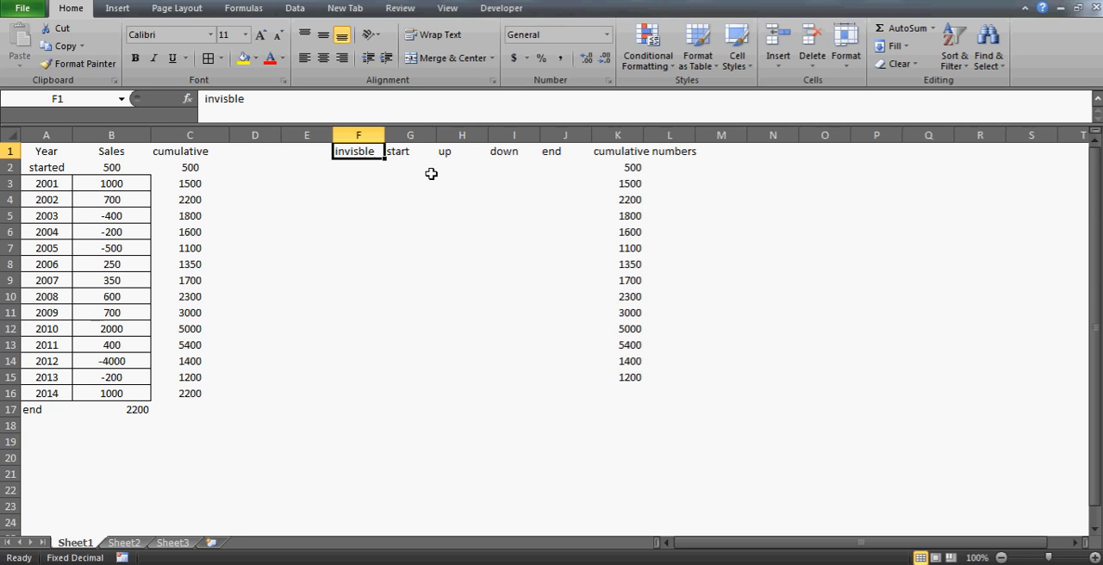
pyautogui.write('Star')
pyautogui.press('Return')
pyautogui.press('Up')
pyautogui.press('BackSpace')
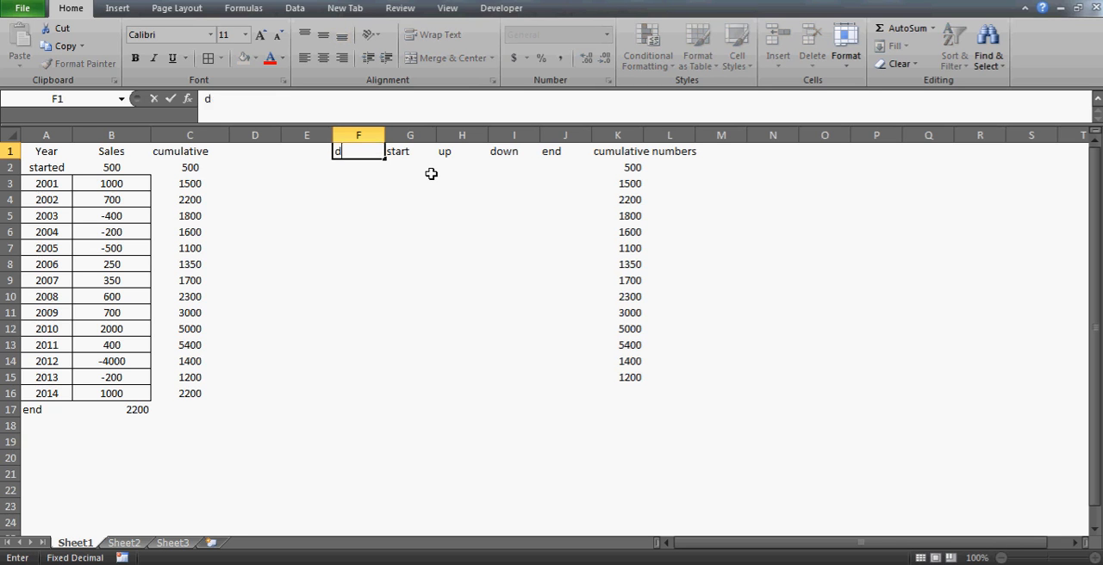
# Enter "Base" as the header in F1
pyautogui.write('an')
pyautogui.press('BackSpace')
pyautogui.press('BackSpace')
pyautogui.write('Base')
pyautogui.press('Return')
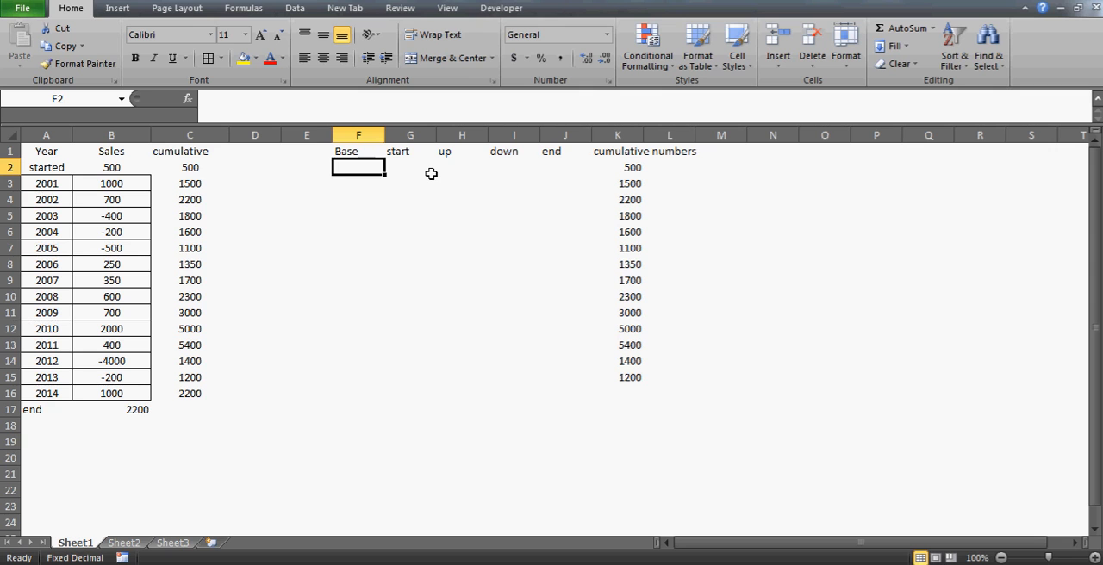
# Link E3 to the first year with =A3 and fill the formula down to E16
pyautogui.press('Left')
pyautogui.press('Down')
pyautogui.write('=')
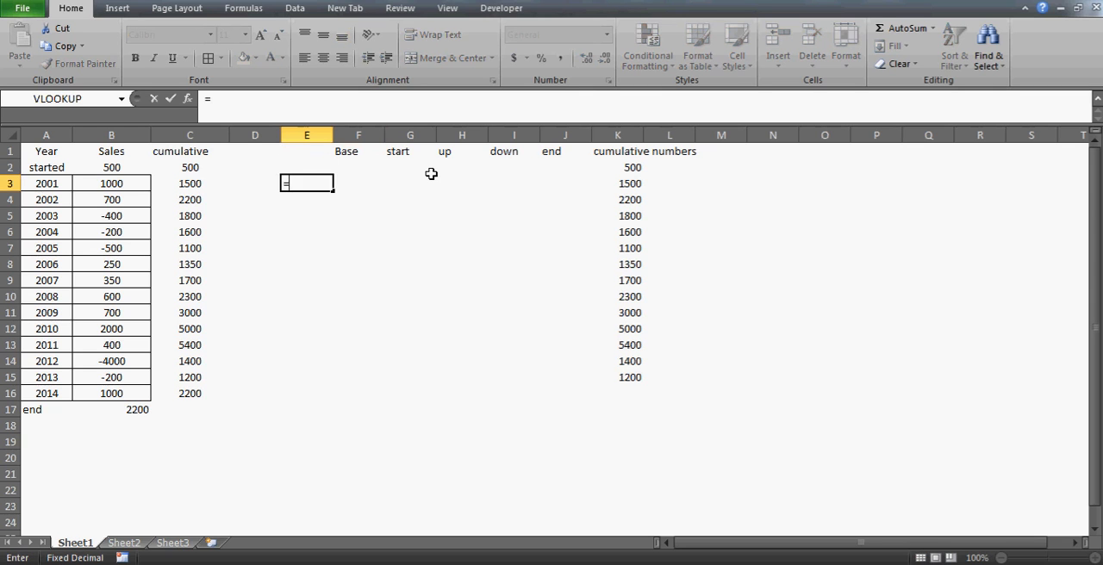
pyautogui.press('Left')
pyautogui.press('Left')
pyautogui.press('Left')
pyautogui.press('Left')
pyautogui.press('Return')
pyautogui.press('Up')
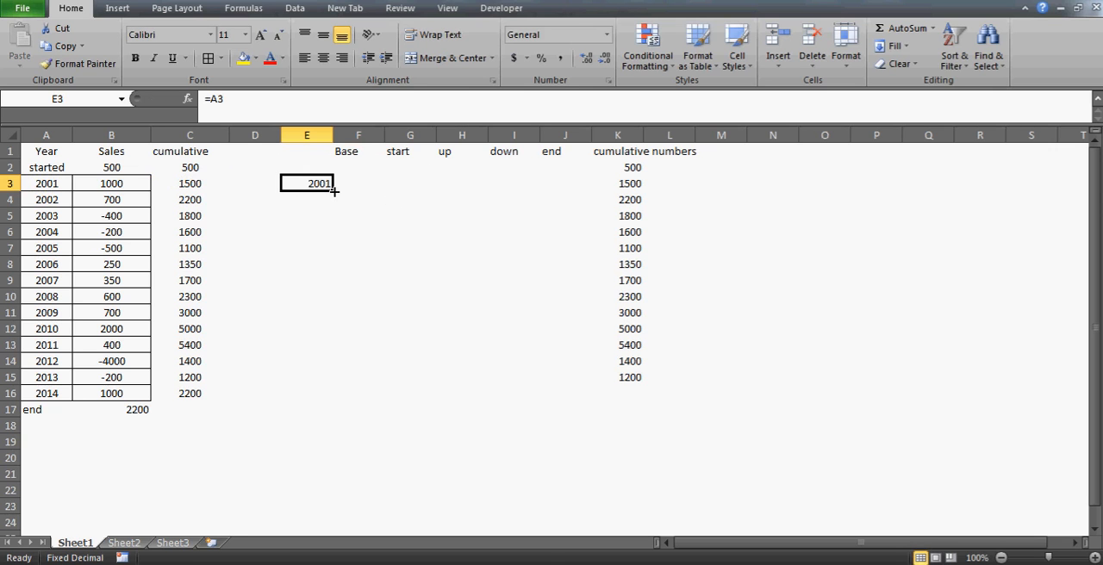
pyautogui.moveTo(334, 190); pyautogui.dragTo(323, 394)
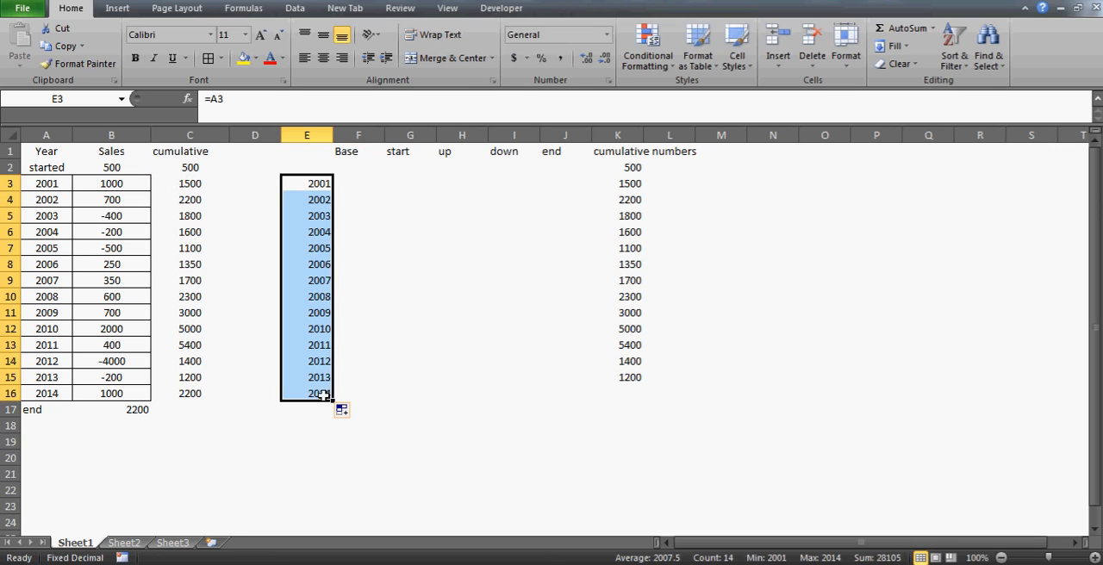
# Link J17 in the end column to the final cumulative number with =K16
pyautogui.click(488, 407)
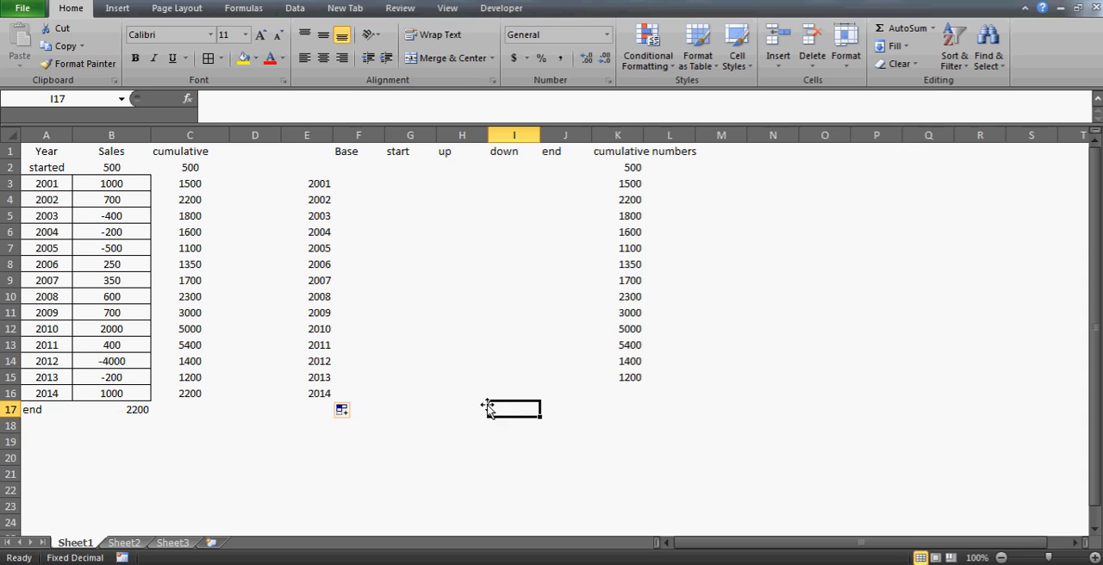
pyautogui.press('Right')
pyautogui.write('=')
pyautogui.press('Up')
pyautogui.press('Right')
pyautogui.press('Up')
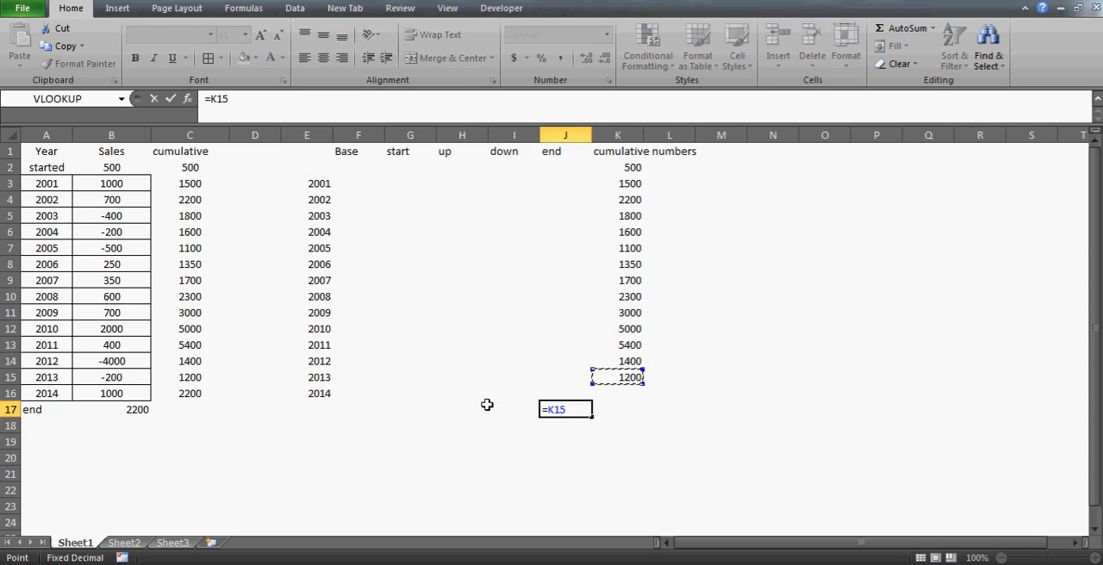
pyautogui.press('Down')
pyautogui.press('Return')
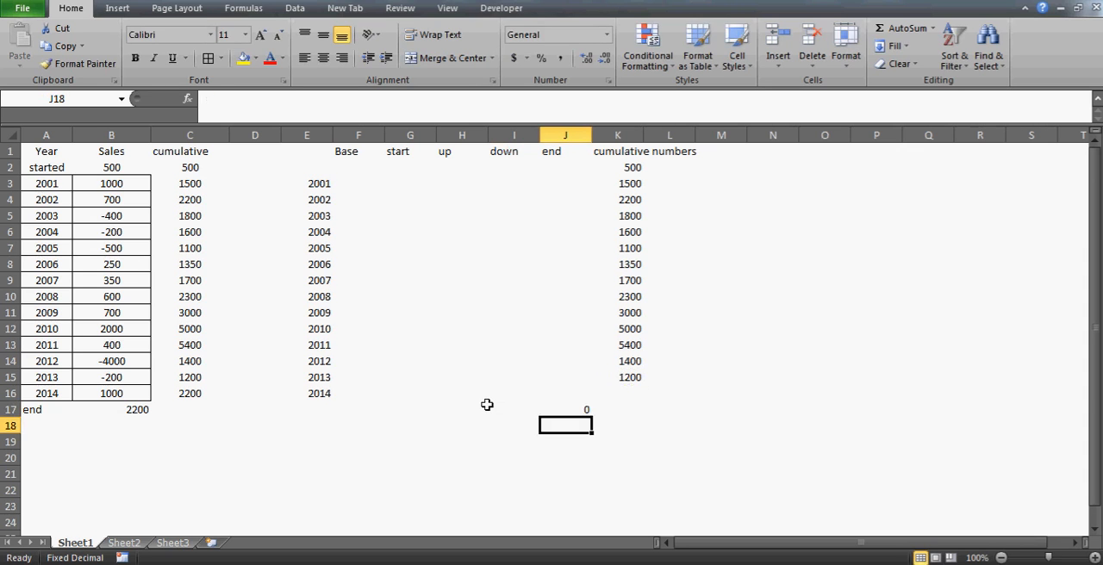
# Extend the cumulative numbers formula from K15 down to K16
pyautogui.press('Up')
pyautogui.press('Right')
pyautogui.press('Up')
pyautogui.hotkey('shift', 'Up')
pyautogui.hotkey('ctrl', 'd')
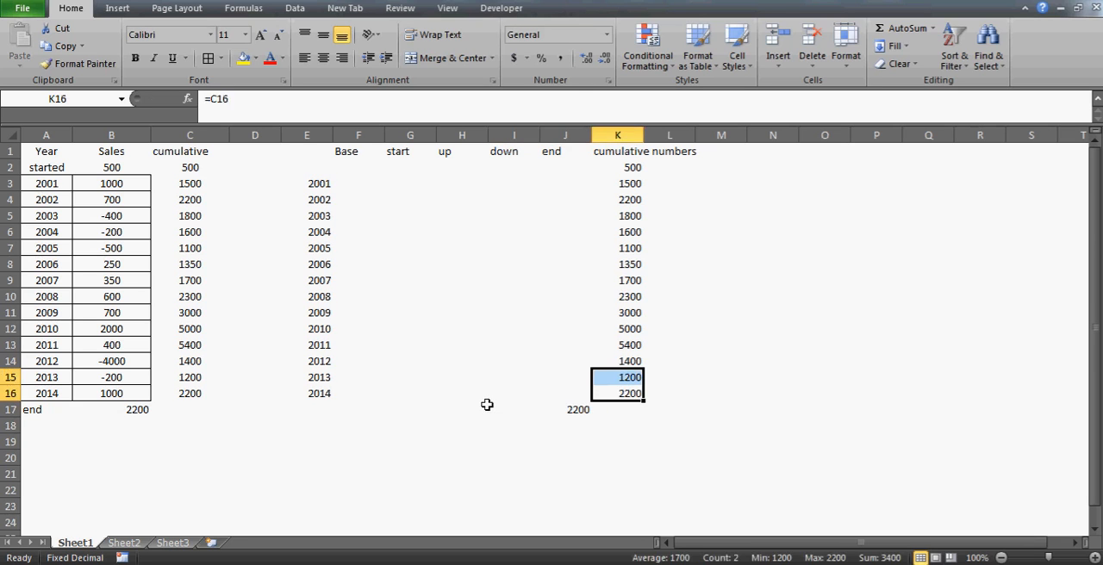
pyautogui.press('Down')
pyautogui.press('Left')
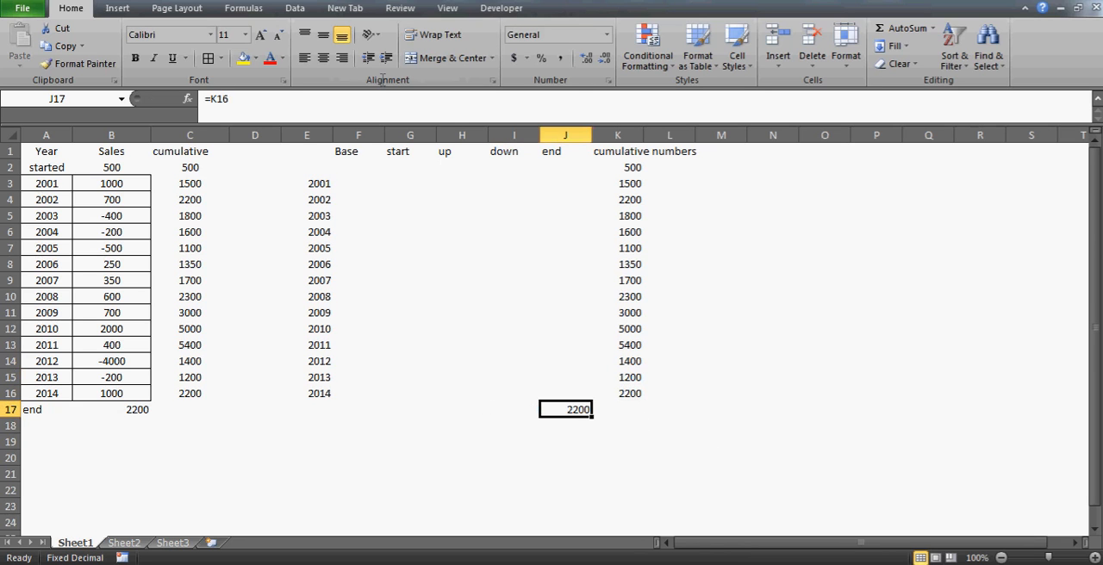
pyautogui.click(420, 172)
pyautogui.press('Right')
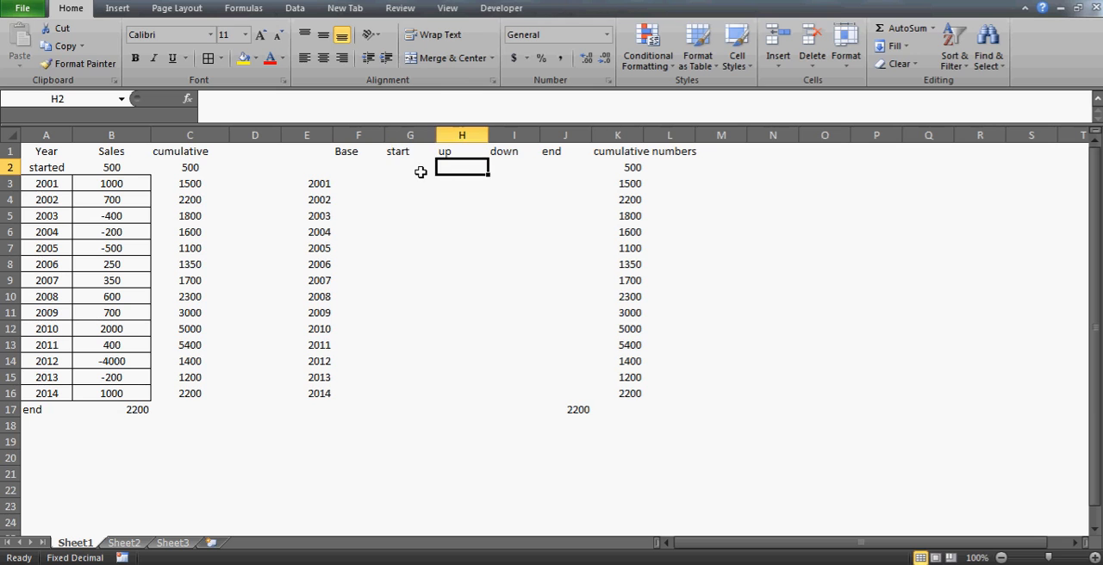
pyautogui.press('Left')
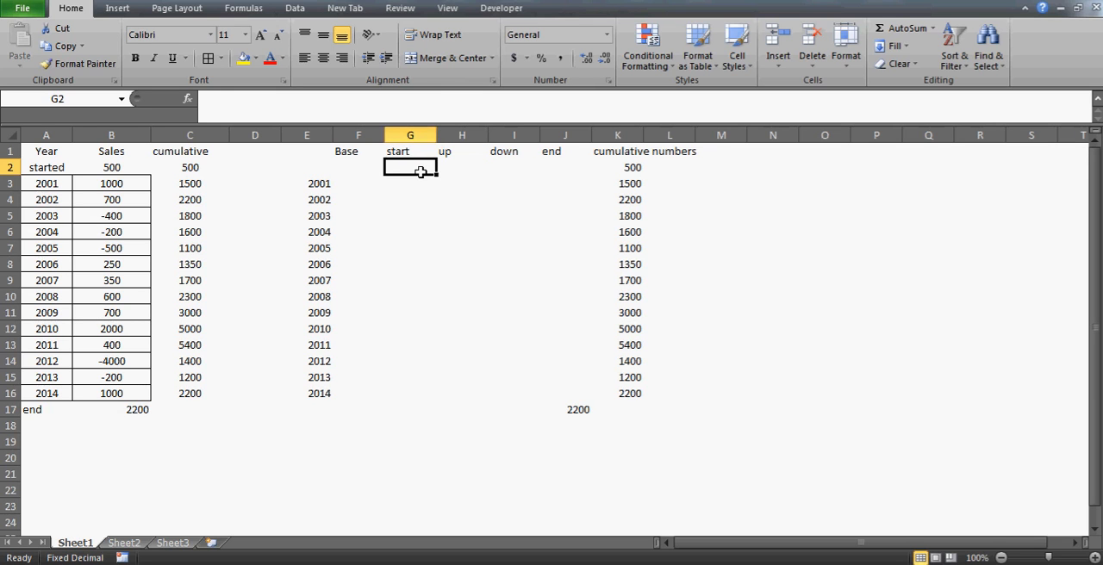
pyautogui.press('Down')
pyautogui.press('Left')
pyautogui.press('Left')
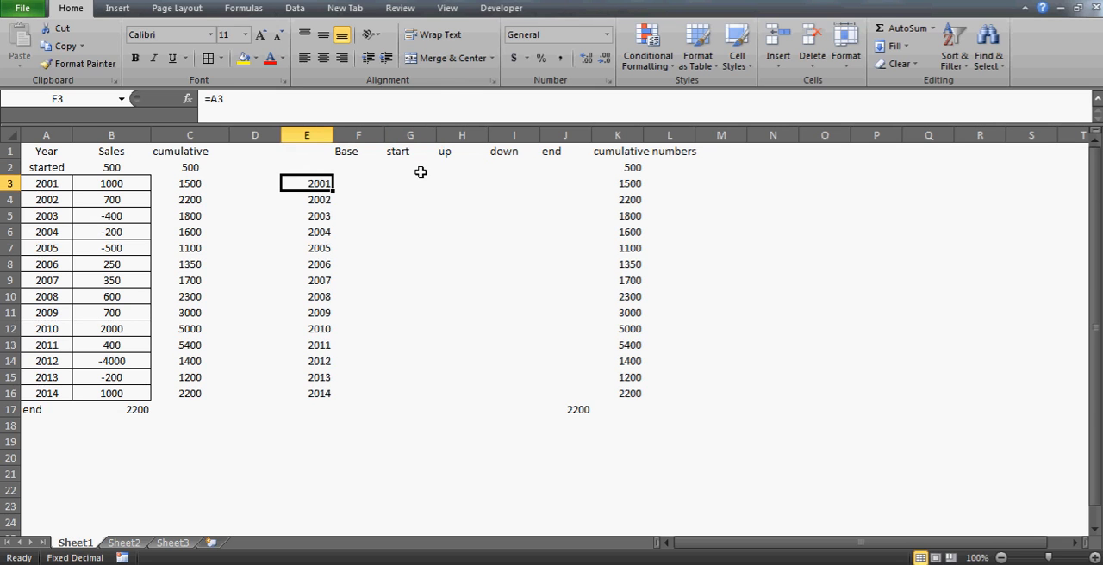
pyautogui.press('Right')
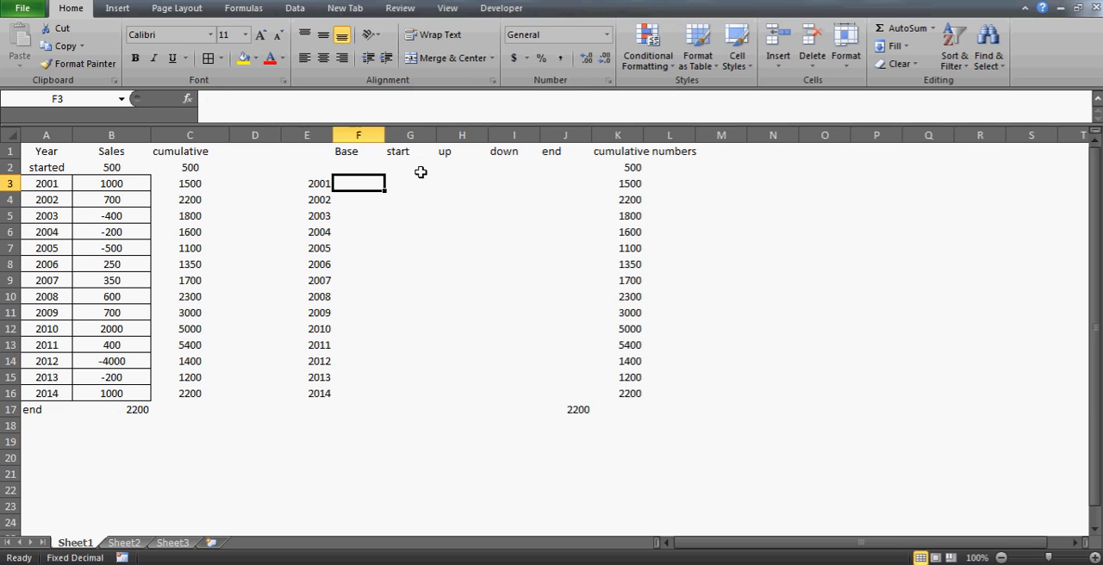
pyautogui.press('Left')
pyautogui.press('Right')
pyautogui.press('Right')
# Enter 500 as the starting value in G2
pyautogui.press('Up')
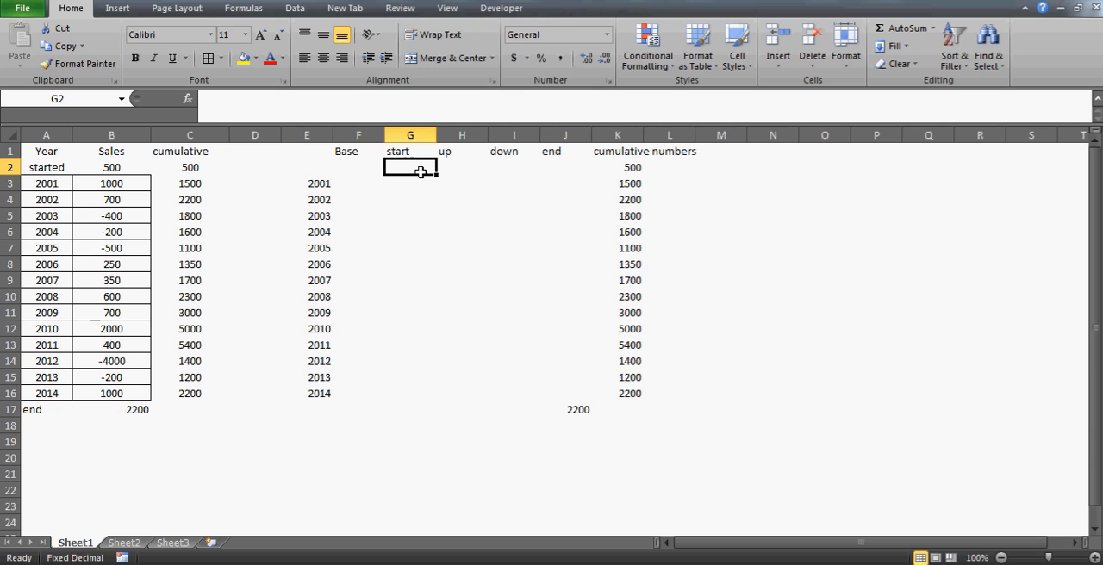
pyautogui.write('5')
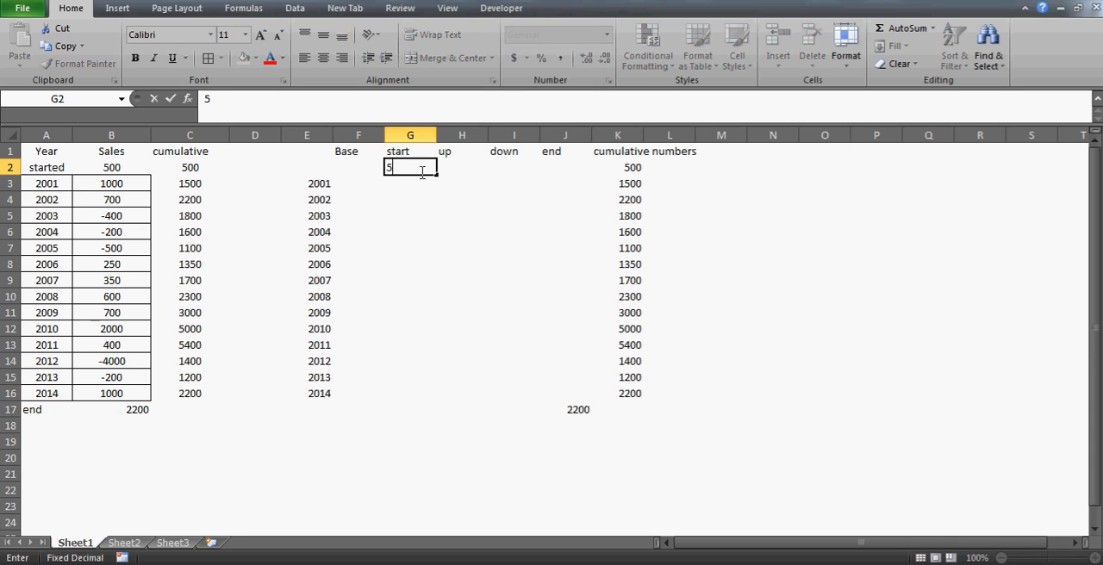
pyautogui.write('00')
pyautogui.press('Return')
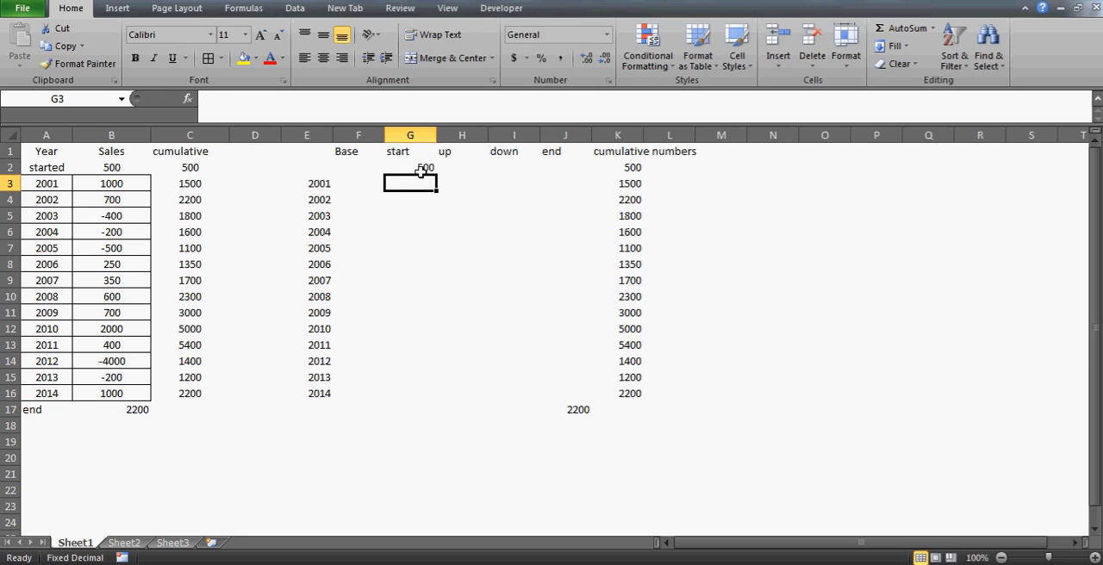
# Center the starting value in G2 horizontally
pyautogui.press('Up')
pyautogui.press('Left')
pyautogui.press('Left')
pyautogui.press('Left')
pyautogui.press('Left')
pyautogui.press('Left')
pyautogui.press('Right')
pyautogui.press('Right')
pyautogui.press('Right')
pyautogui.press('Right')
pyautogui.press('Right')
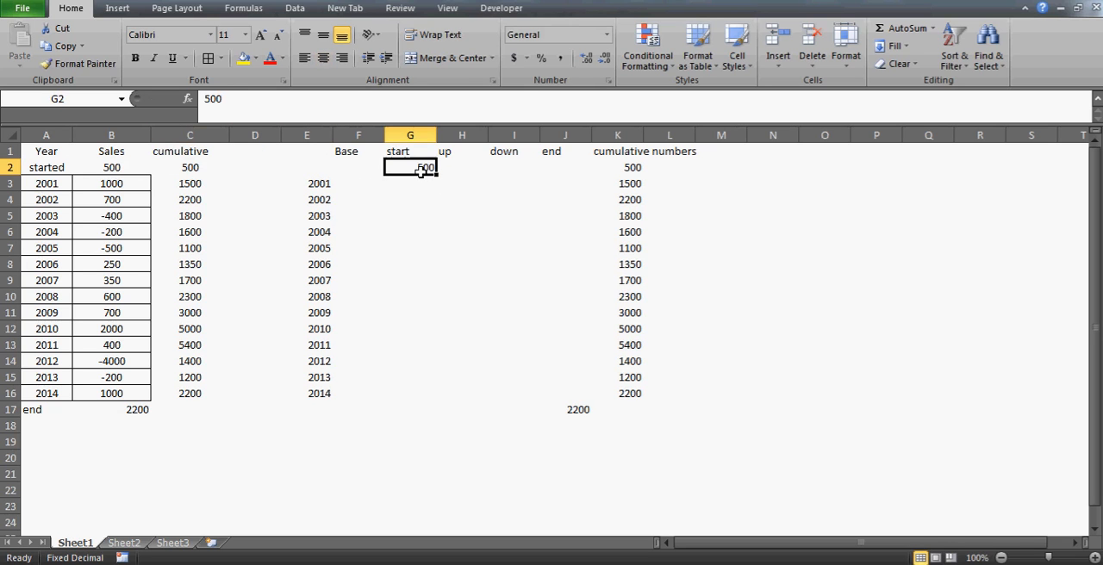
pyautogui.click(325, 63)
pyautogui.press('Return')
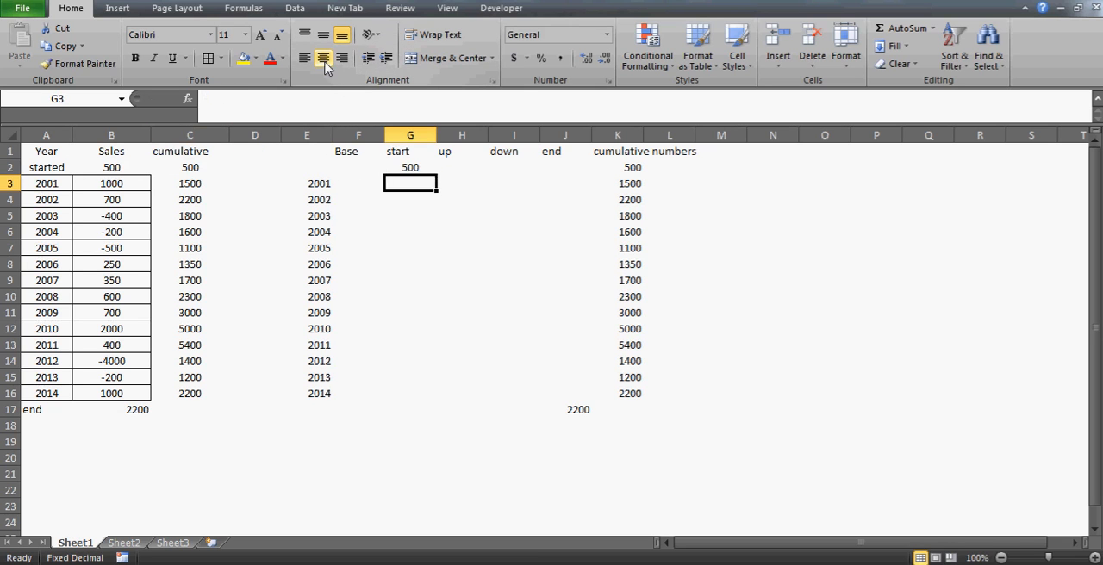
pyautogui.press('Right')
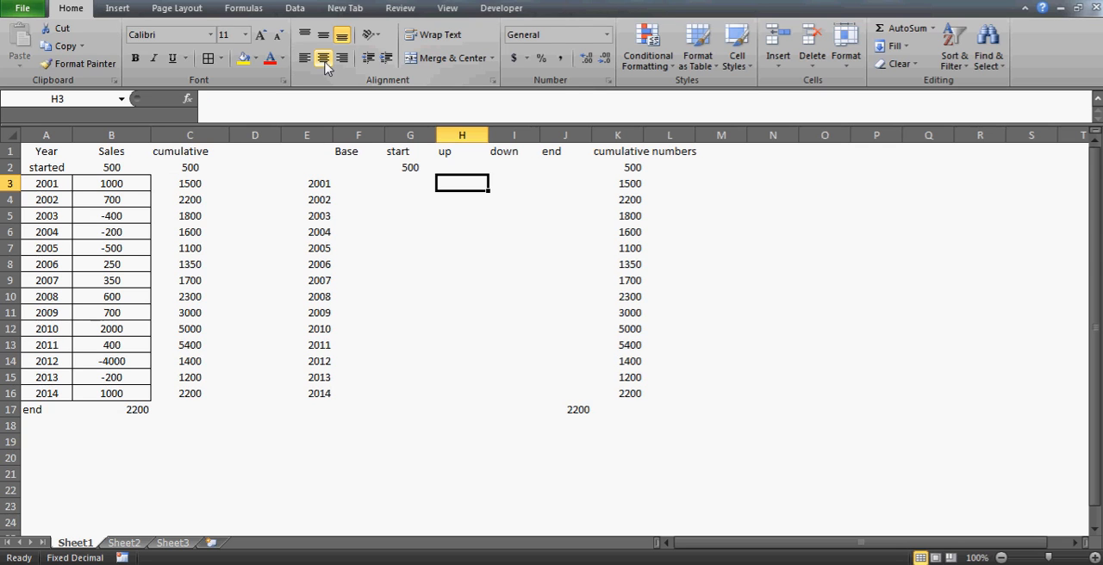
pyautogui.press('Up')
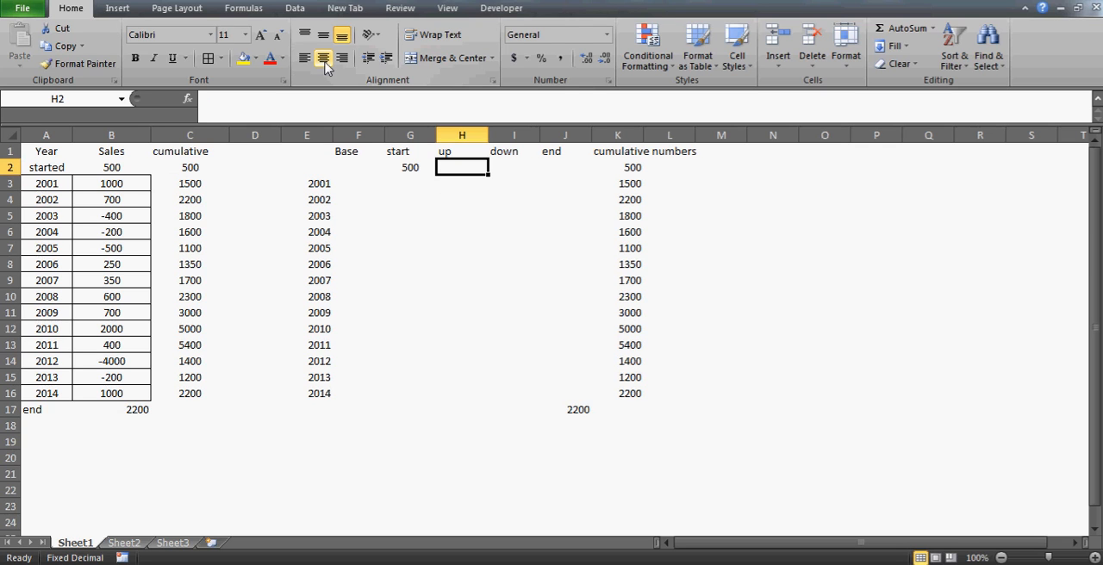
pyautogui.press('Down')
pyautogui.press('Down')
pyautogui.press('Up')
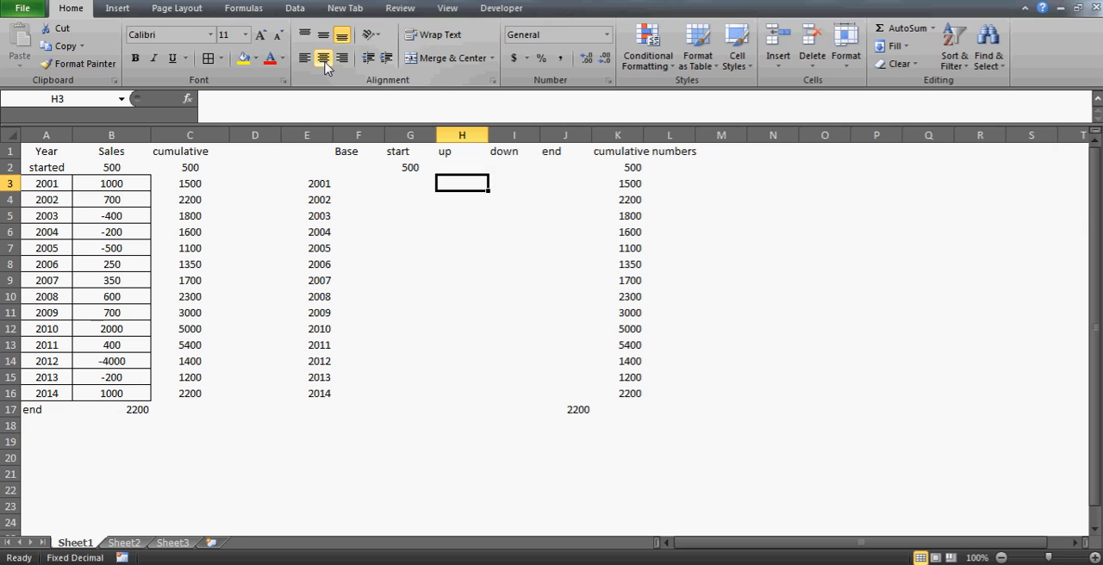
# Enter 0 in row 2 of the up, down, end and Base columns
pyautogui.press('Up')
pyautogui.write('0')
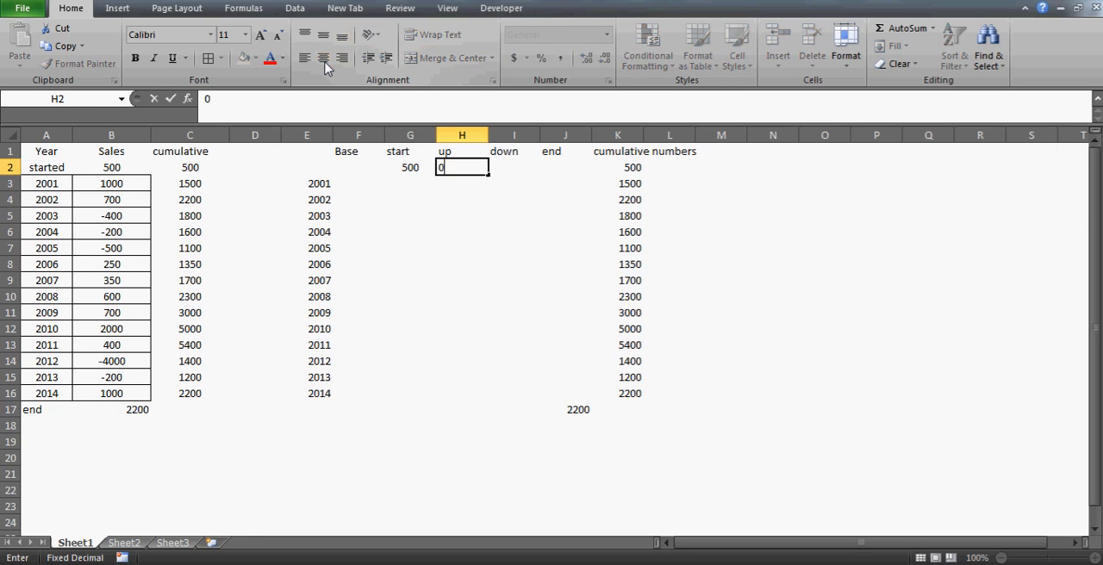
pyautogui.press('Tab')
pyautogui.write('-')
pyautogui.write('0')
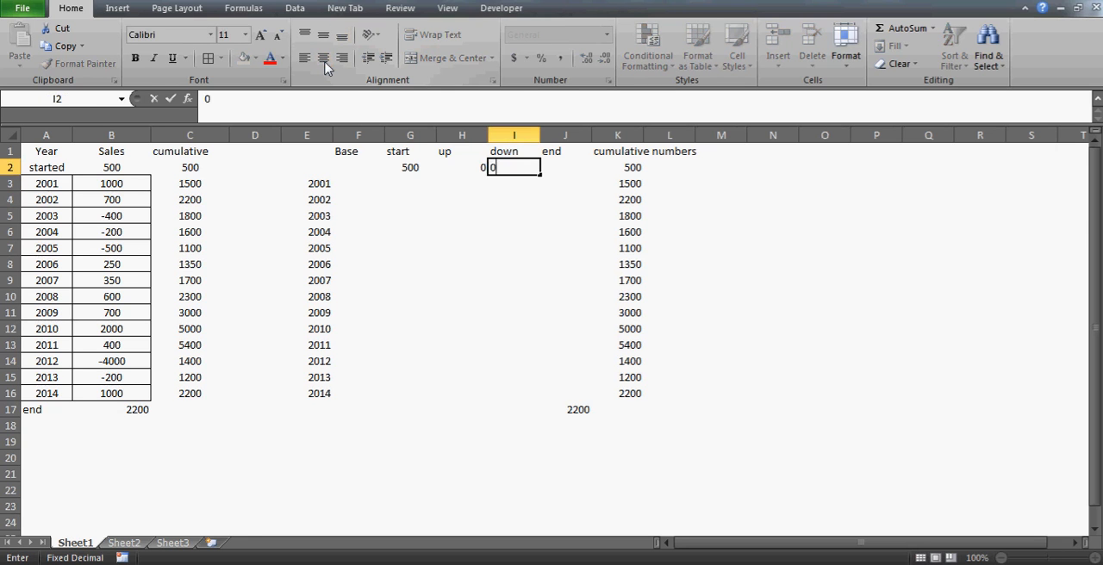
pyautogui.press('Tab')
pyautogui.write('0')
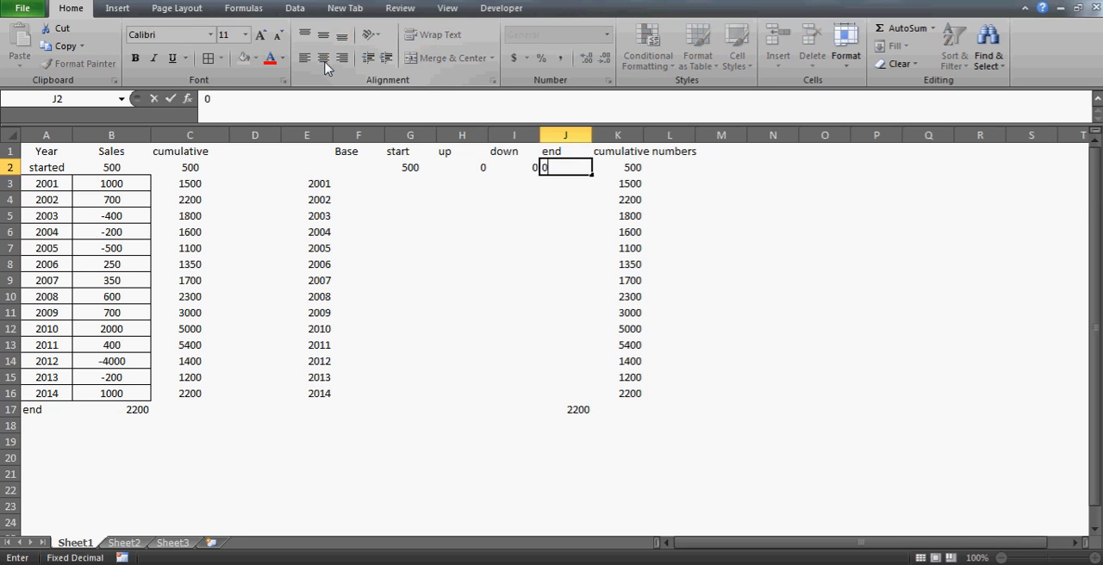
pyautogui.press('Left')
pyautogui.press('Left')
pyautogui.press('Left')
pyautogui.press('Left')
pyautogui.write('0')
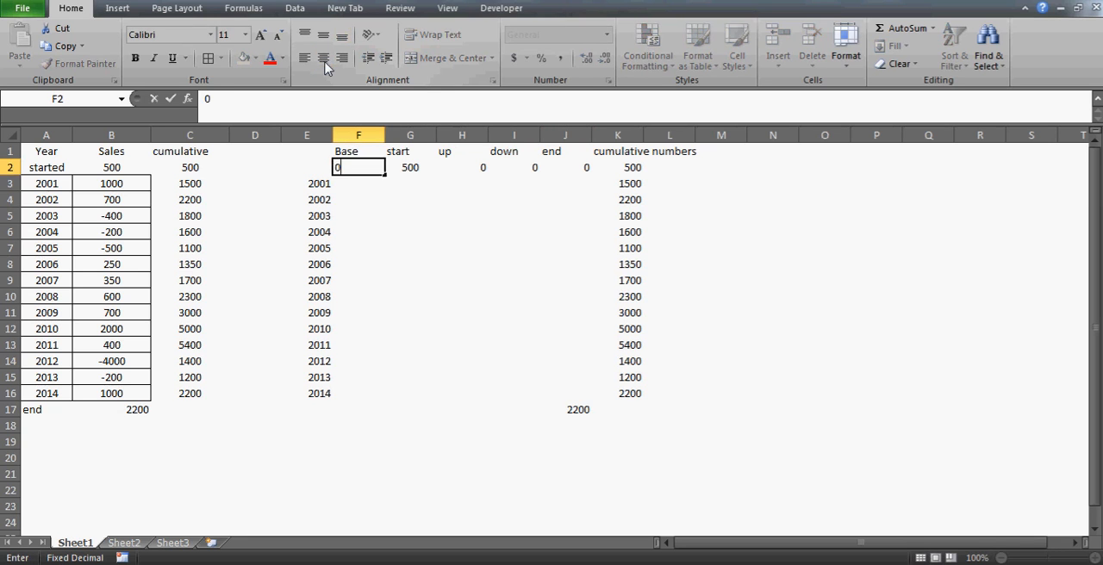
pyautogui.press('Return')
pyautogui.press('Up')
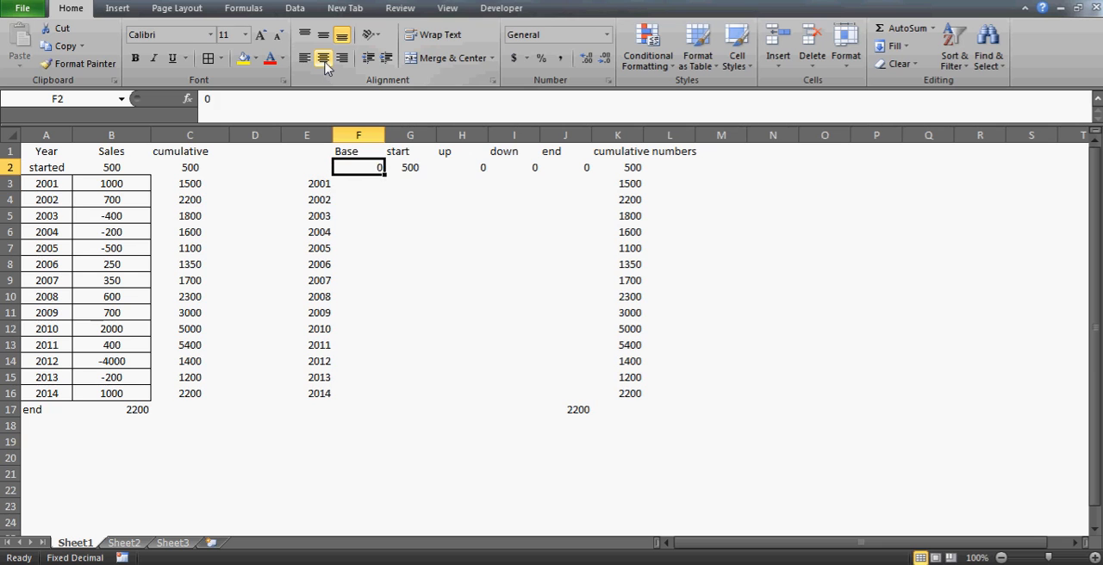
pyautogui.press('Right')
pyautogui.press('Right')
pyautogui.press('Down')
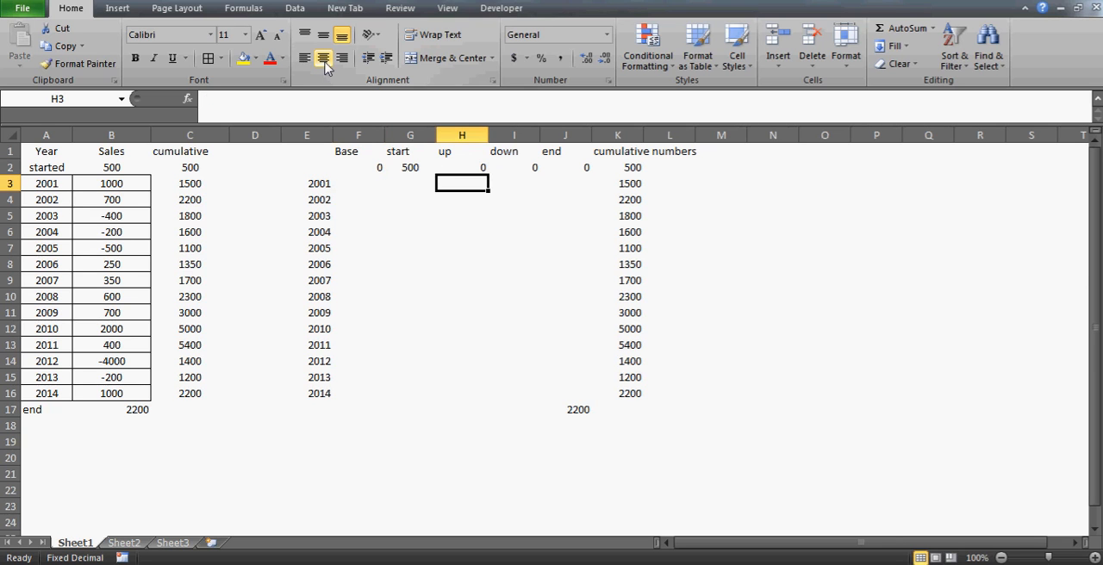
pyautogui.press('Left')
pyautogui.press('Right')
# Apply borders to all cells of the helper table E1:K17
pyautogui.press('Up')
pyautogui.press('Up')
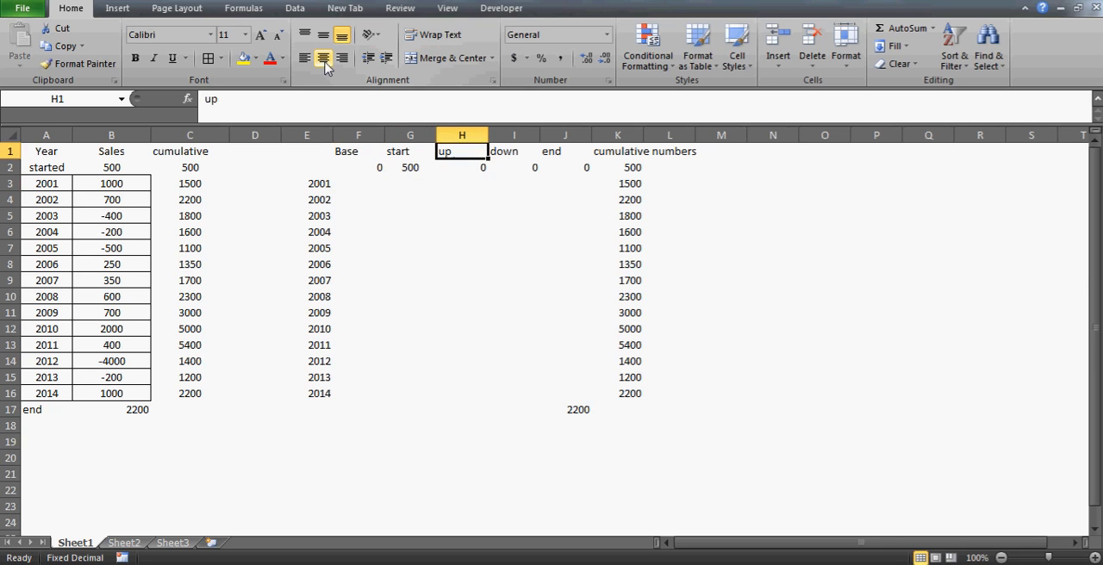
pyautogui.press('Left')
pyautogui.press('Left')
pyautogui.press('Left')
pyautogui.hotkey('shift', 'Right')
pyautogui.hotkey('shift', 'Right')
pyautogui.hotkey('shift', 'Right')
pyautogui.hotkey('shift', 'Right')
pyautogui.hotkey('shift', 'Right')
pyautogui.hotkey('shift', 'Right')
pyautogui.hotkey('shift', 'Down')
pyautogui.hotkey('shift', 'Down')
pyautogui.hotkey('shift', 'Down')
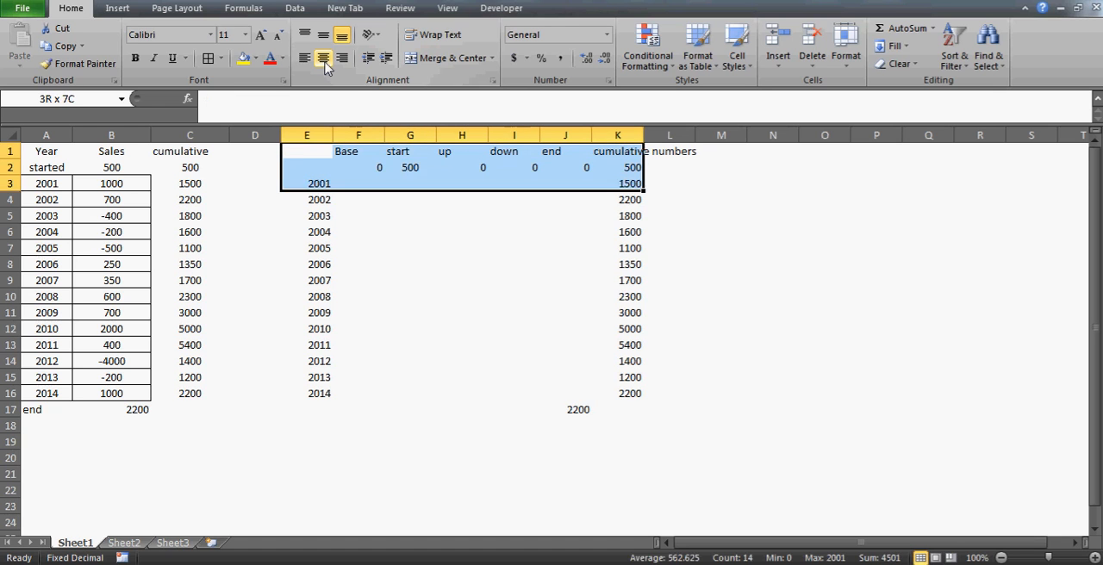
pyautogui.hotkey('ctrl', 'shift', 'Down')
pyautogui.hotkey('shift', 'Down')
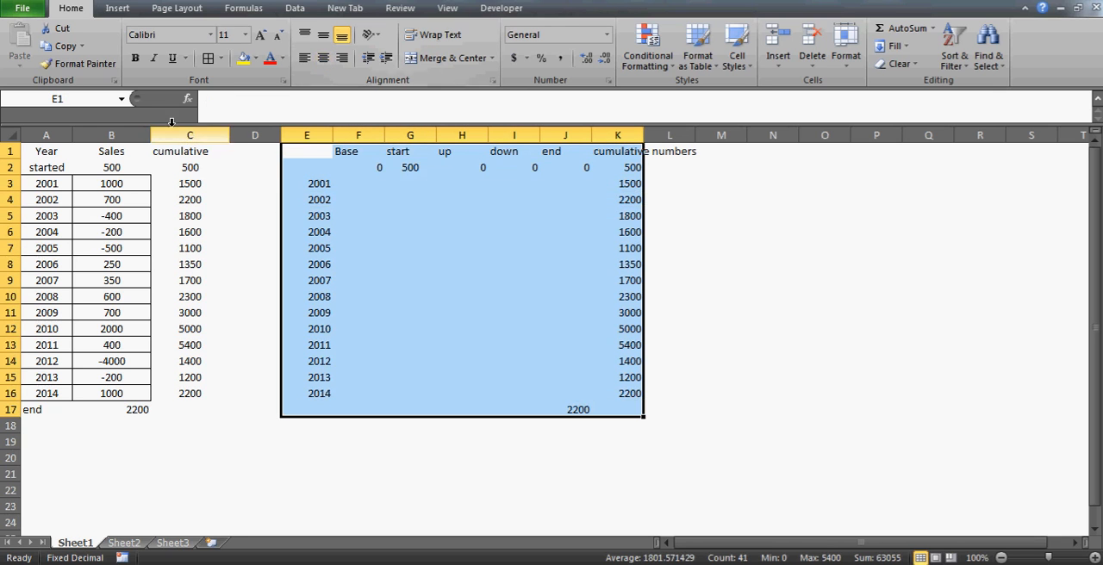
pyautogui.click(207, 58)
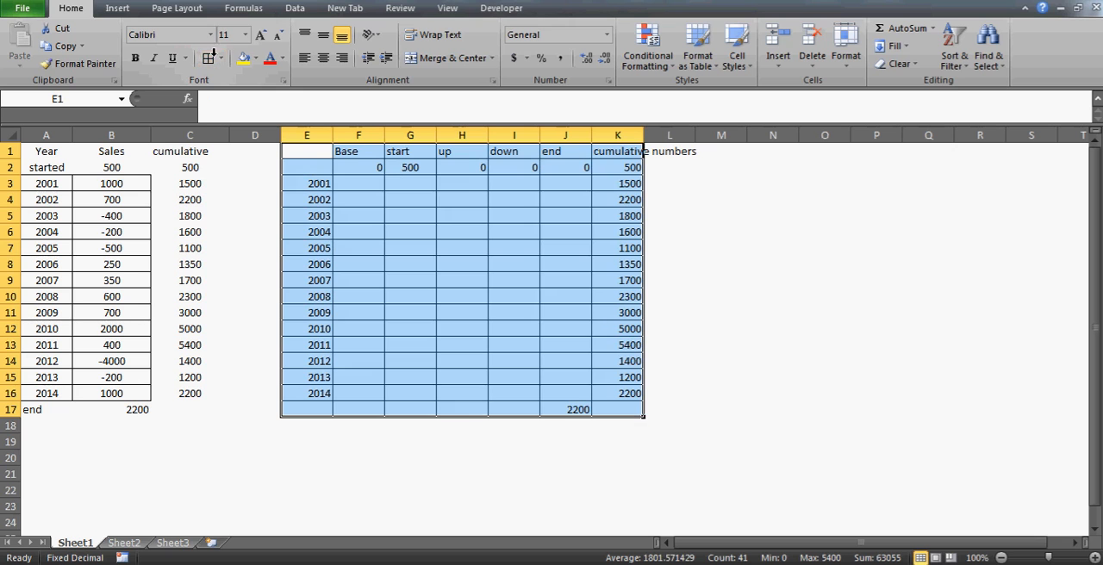
# Center the contents of E1:K17 horizontally and autofit column K to its header
pyautogui.click(322, 58)
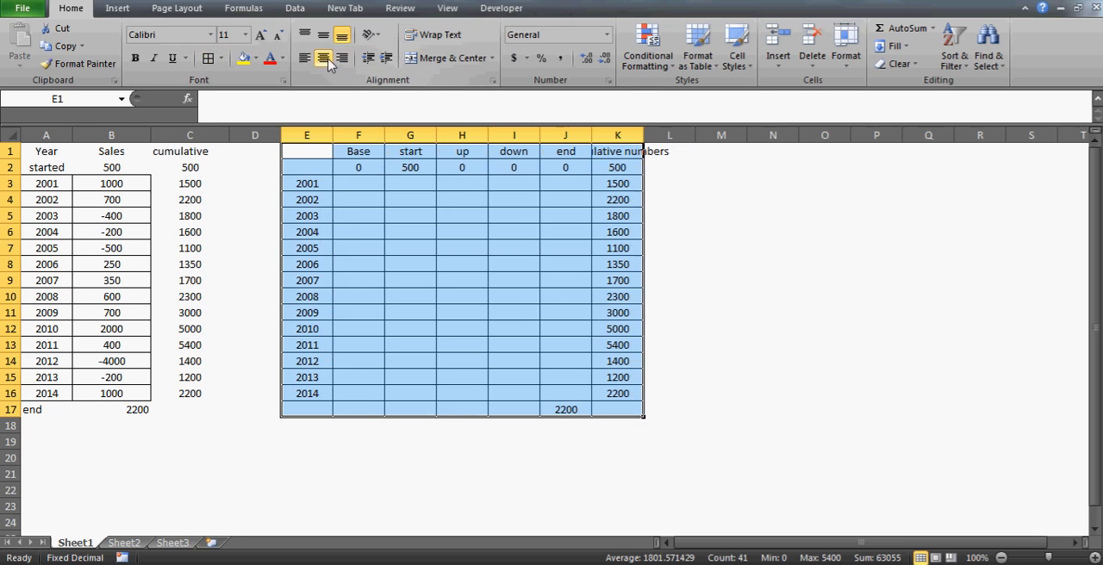
pyautogui.doubleClick(644, 136)
pyautogui.click(473, 183)
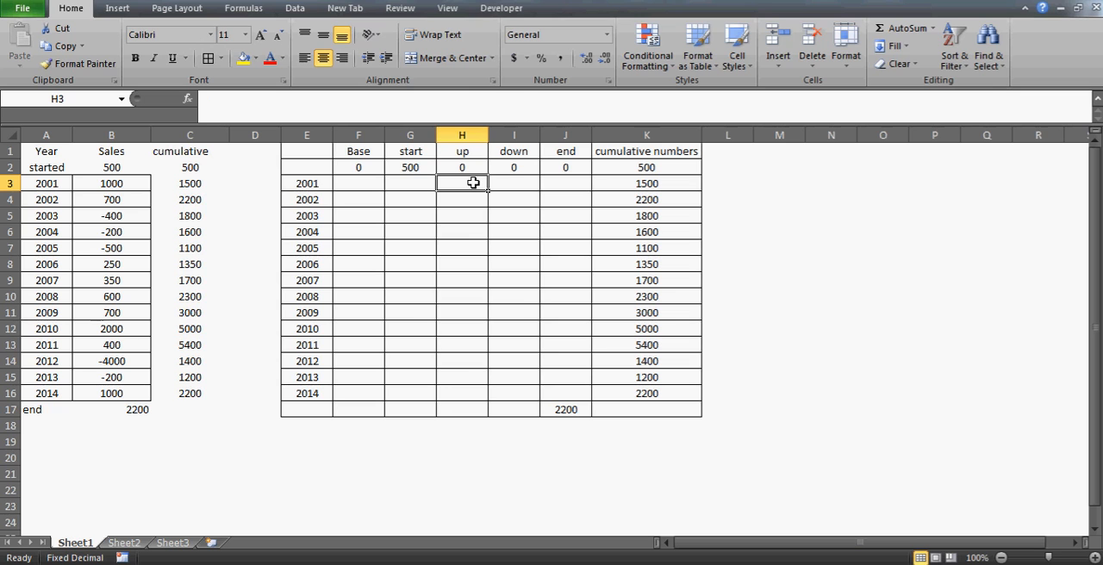
pyautogui.press('Left')
pyautogui.press('Left')
pyautogui.press('Left')
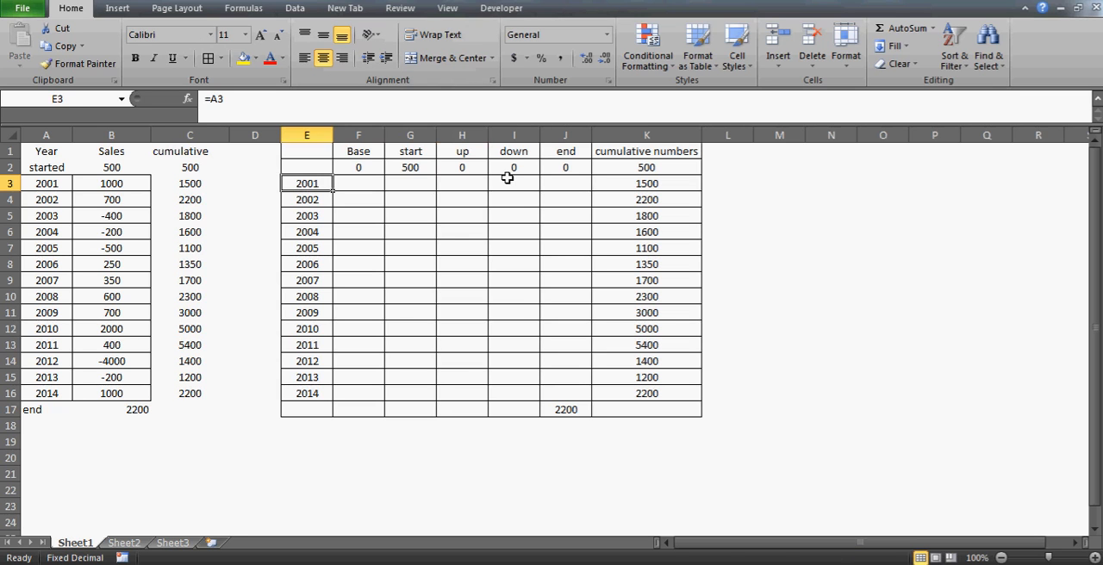
# Make the years in E3:E16 bold
pyautogui.hotkey('ctrl', 'shift', 'Down')
pyautogui.hotkey('ctrl', 'b')
pyautogui.press('Right')
pyautogui.press('Right')
pyautogui.press('Right')
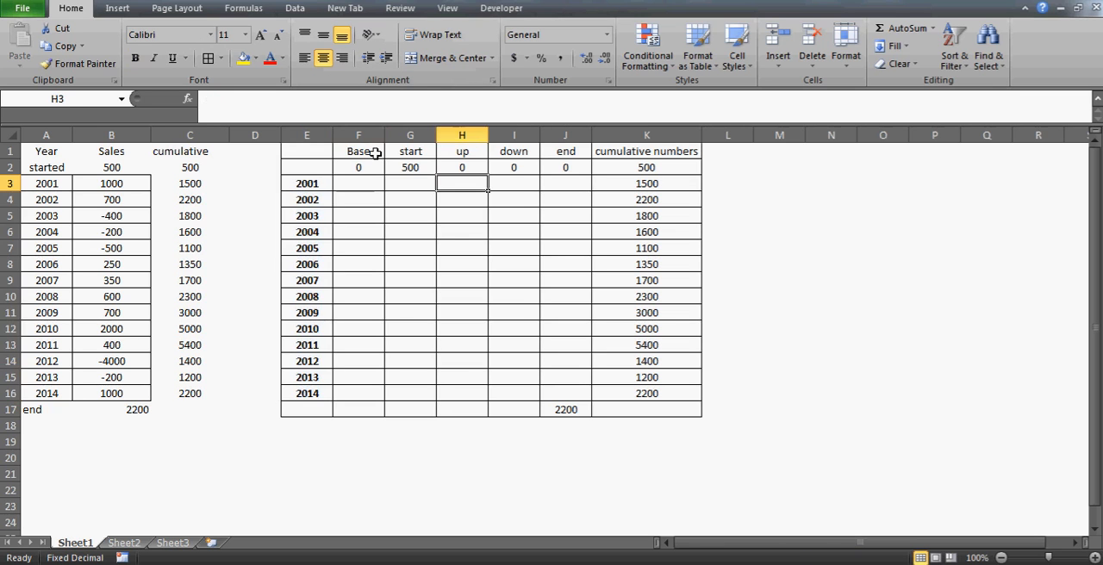
# Inspect the 2001 sales value in B3 as the source for the up column cell H3
pyautogui.press('Left')
pyautogui.press('Left')
pyautogui.press('Left')
pyautogui.press('Left')
pyautogui.press('Left')
pyautogui.press('Left')
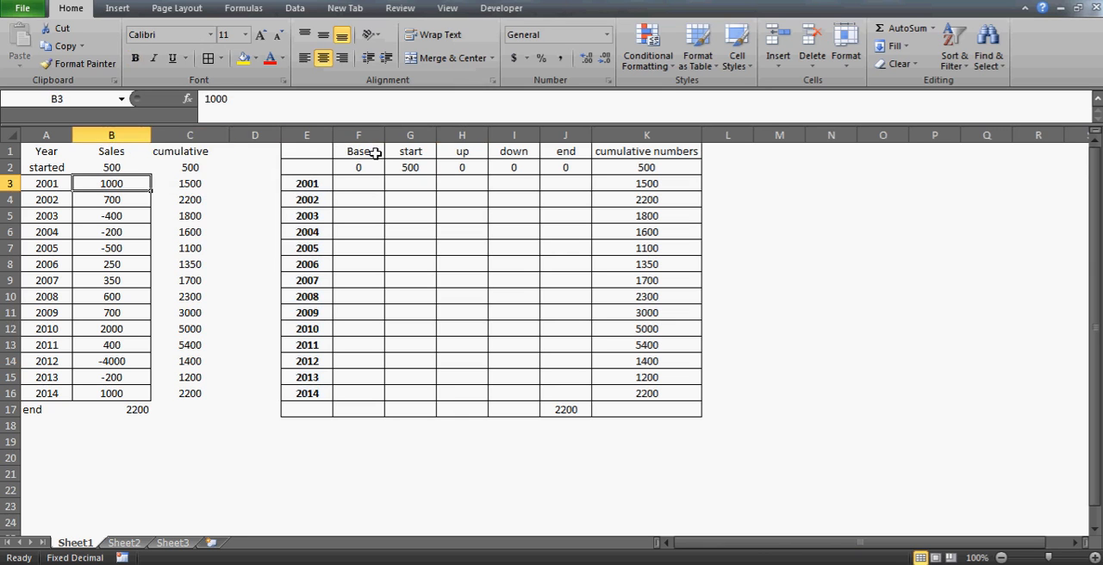
pyautogui.press('Right')
pyautogui.press('Right')
pyautogui.press('Right')
pyautogui.press('Right')
pyautogui.press('Right')
pyautogui.press('Right')
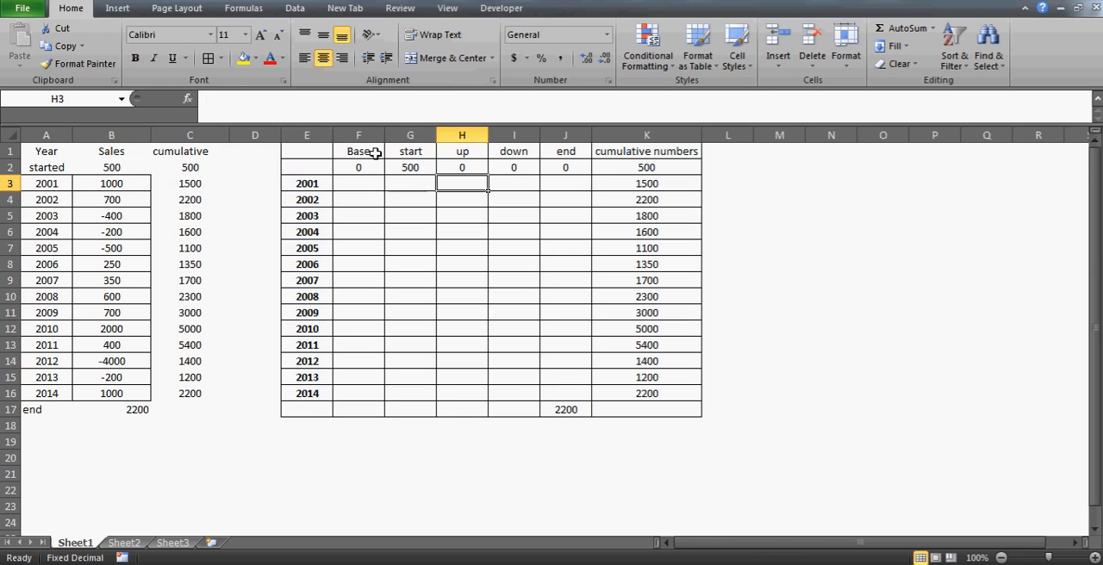
# Enter the formula =IF(B3>=0,B3,0) in H3 of the up column
pyautogui.write('=i')
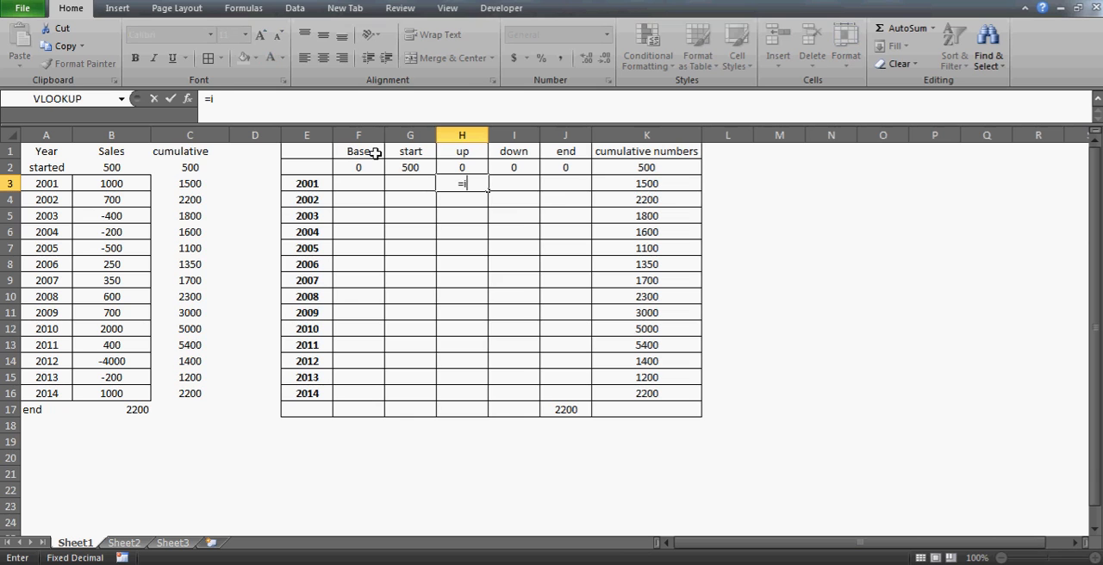
pyautogui.write('f(')
pyautogui.press('Left')
pyautogui.press('Left')
pyautogui.press('Left')
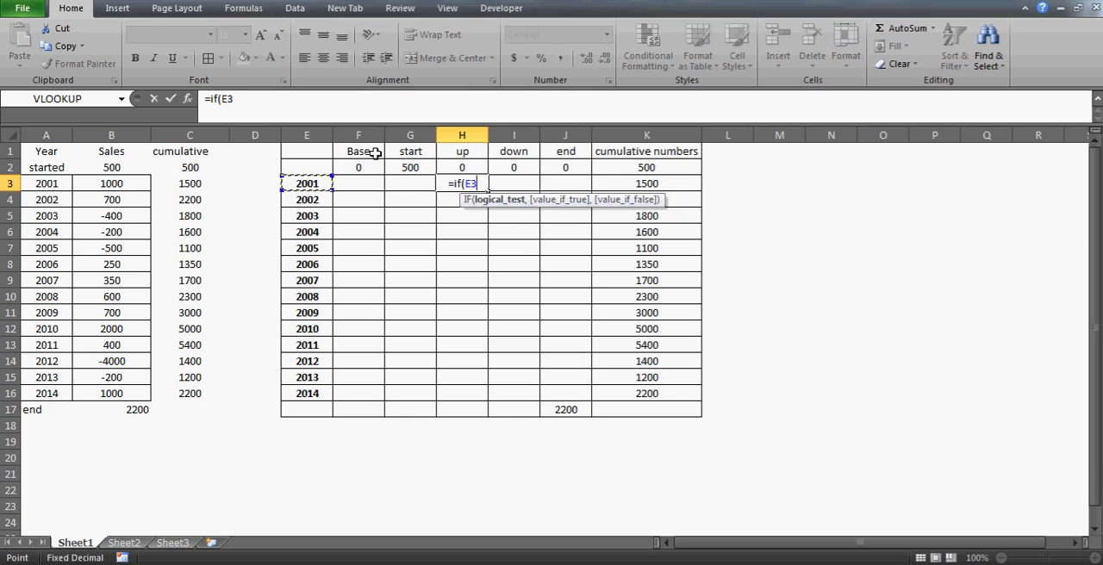
pyautogui.press('Left')
pyautogui.press('Left')
pyautogui.press('Left')
pyautogui.write('>')
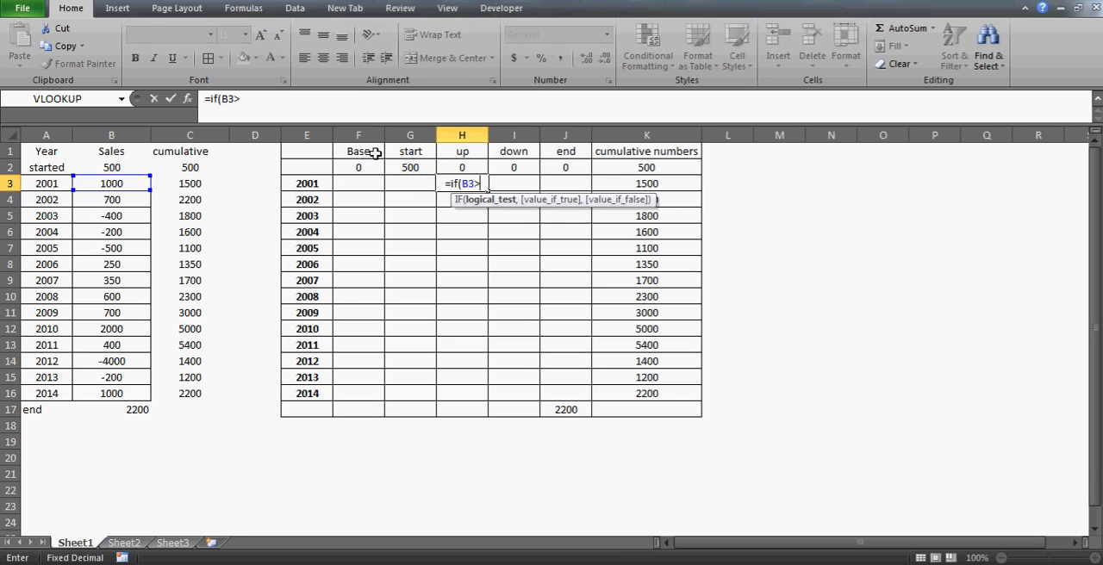
pyautogui.write('=0')
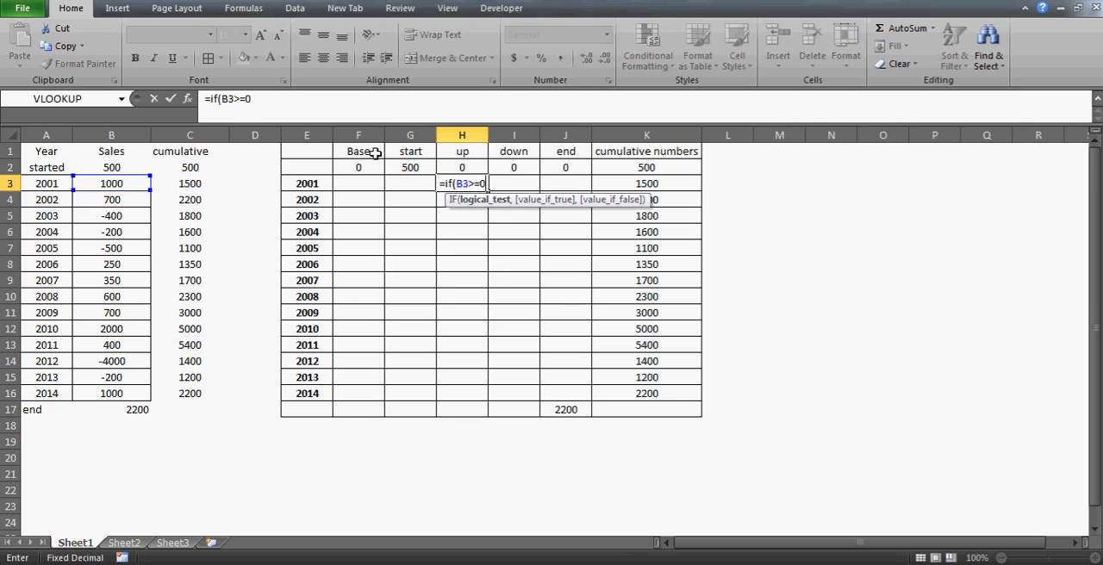
pyautogui.write(',')
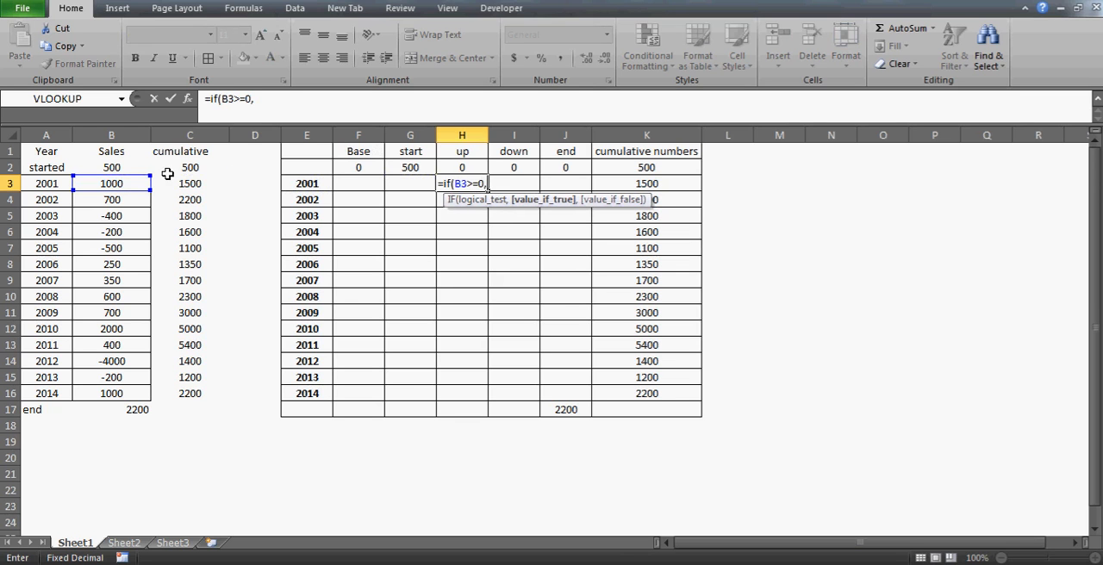
pyautogui.click(113, 183)
pyautogui.write(',')
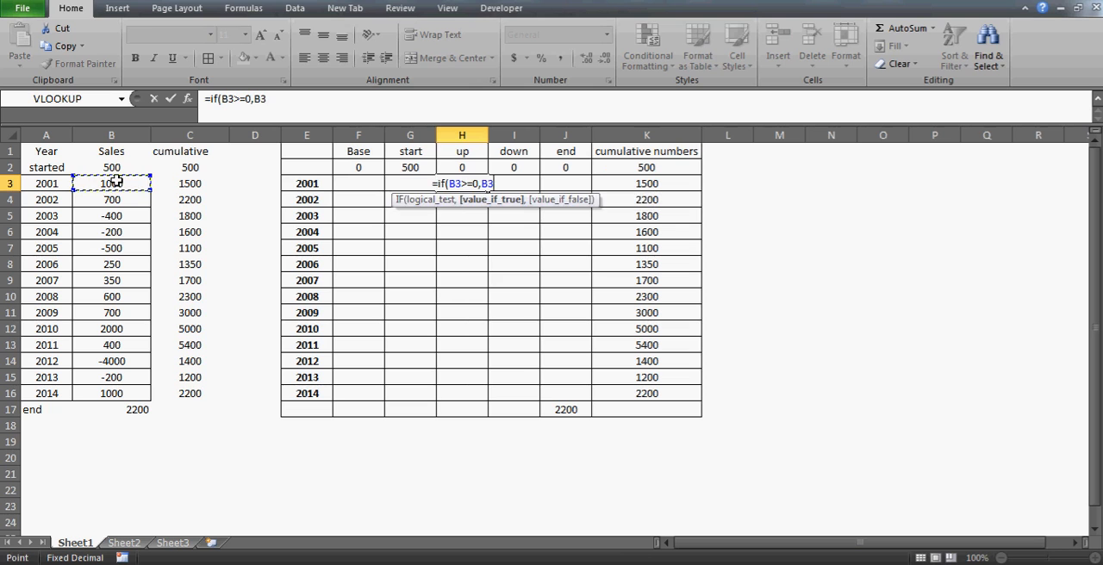
pyautogui.write('0')
pyautogui.hotkey('ctrl', 'Return')
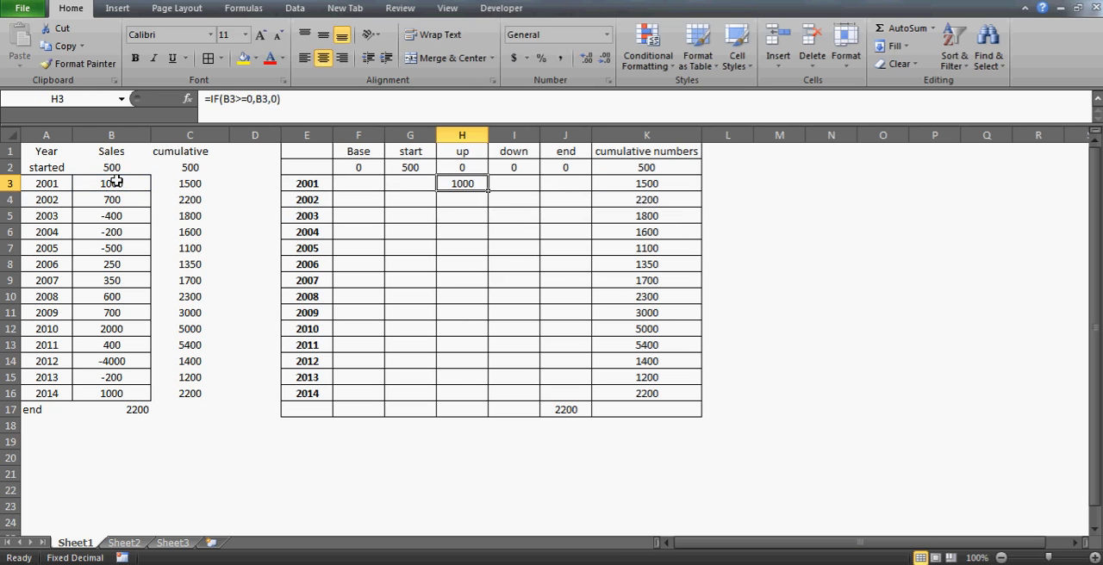
# Enter the formula =IF(B3<0,B3,0) in I3 of the down column
pyautogui.press('Right')
pyautogui.write('=if')
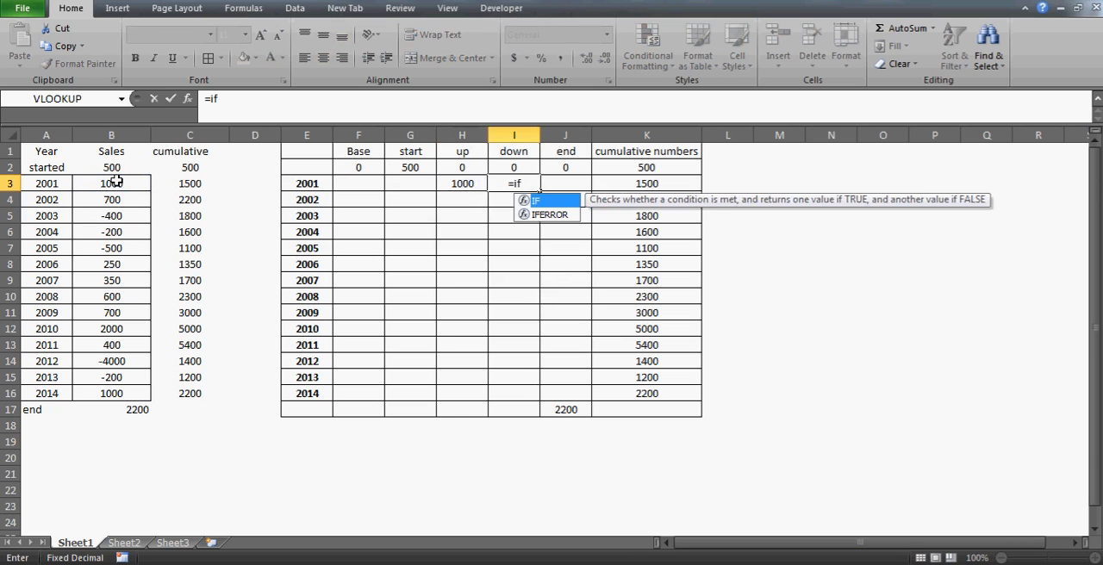
pyautogui.write('(')
pyautogui.click(115, 182)
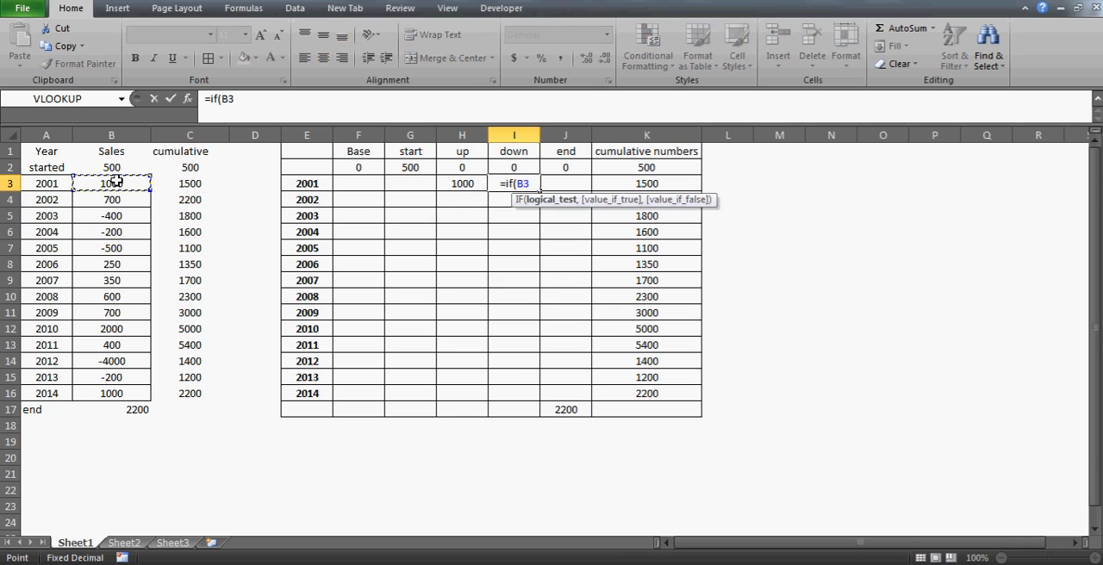
pyautogui.write('<0')
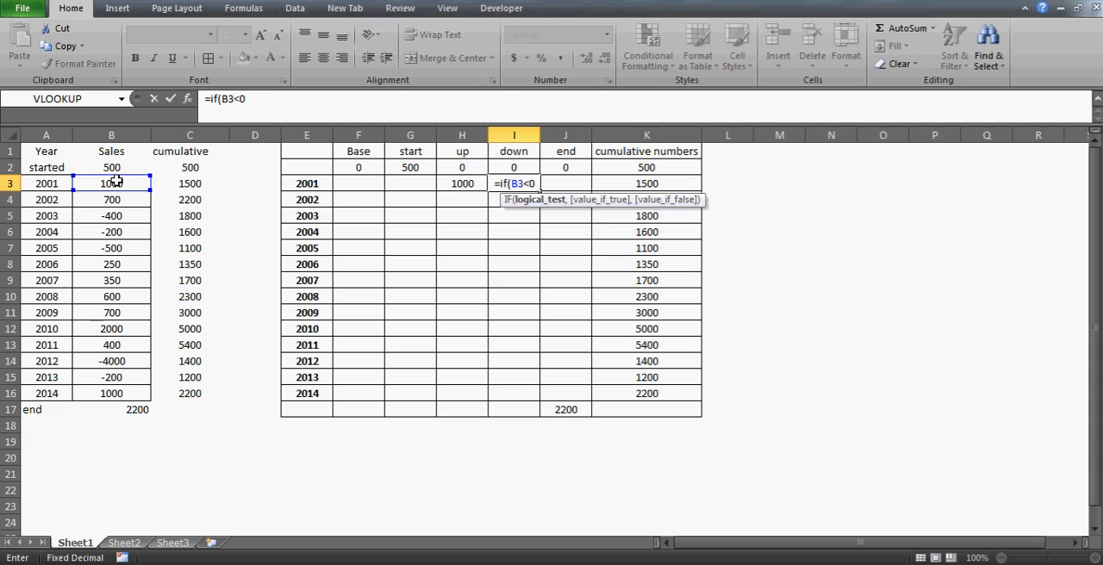
pyautogui.write(',')
pyautogui.click(116, 183)
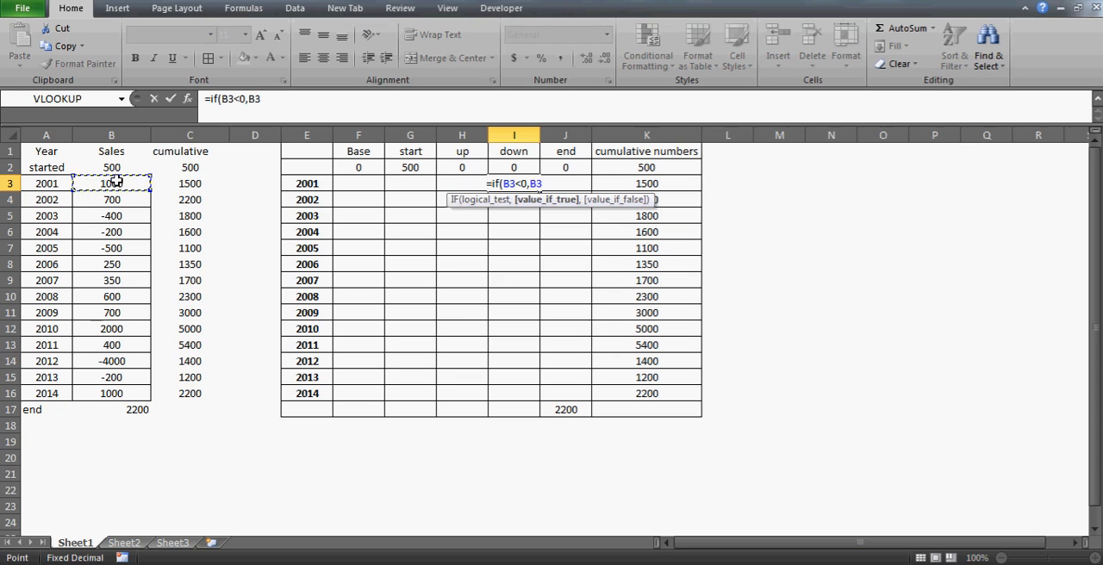
pyautogui.write(',0)')
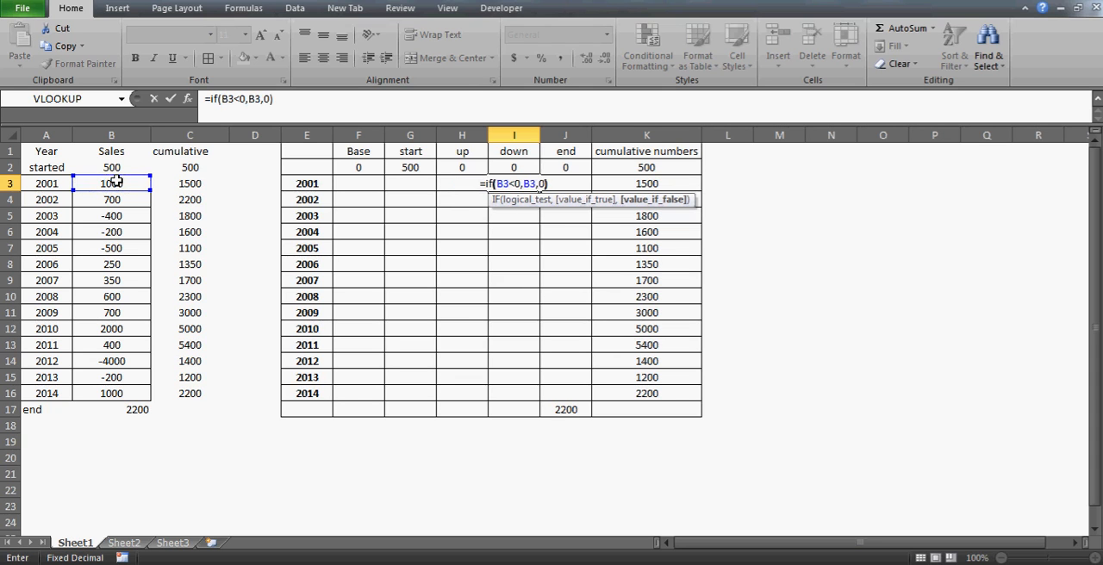
pyautogui.press('Return')
pyautogui.press('Up')
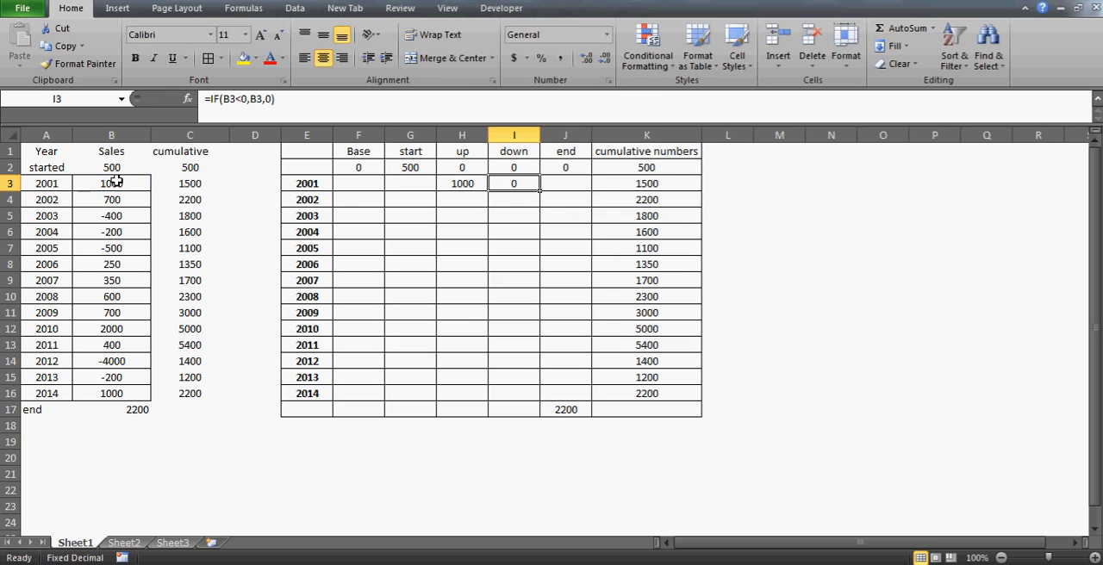
# Fill the up and down formulas from H3:I3 down through row 16
pyautogui.press('Left')
pyautogui.hotkey('shift', 'Right')
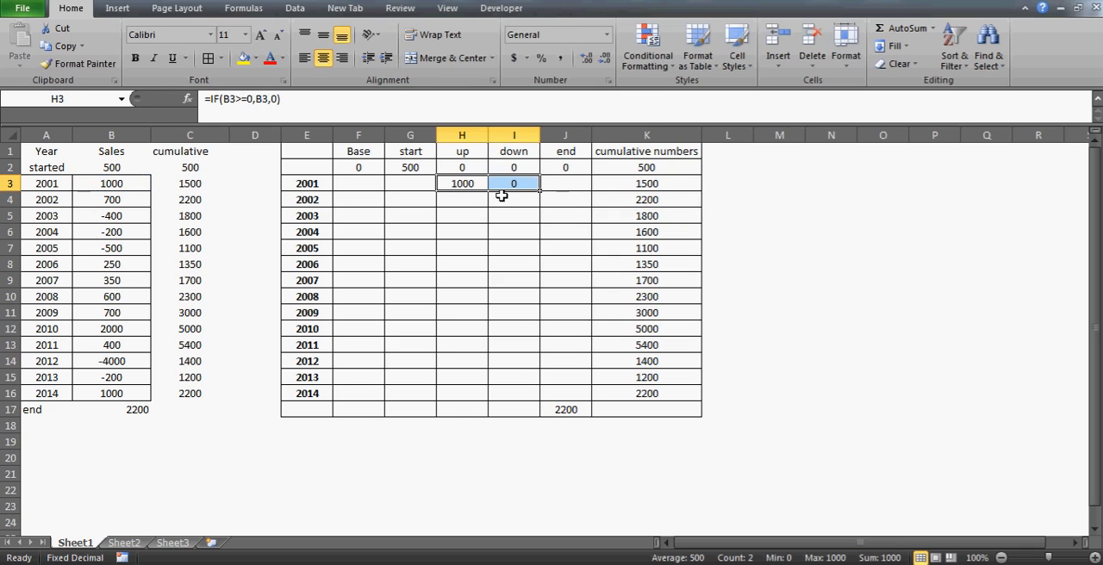
pyautogui.moveTo(541, 191); pyautogui.dragTo(522, 396)
# Examine the up and down results for the negative sales years 2003 to 2005
pyautogui.click(499, 296)
pyautogui.press('Up')
pyautogui.press('Up')
pyautogui.press('Up')
pyautogui.press('Up')
pyautogui.press('Up')
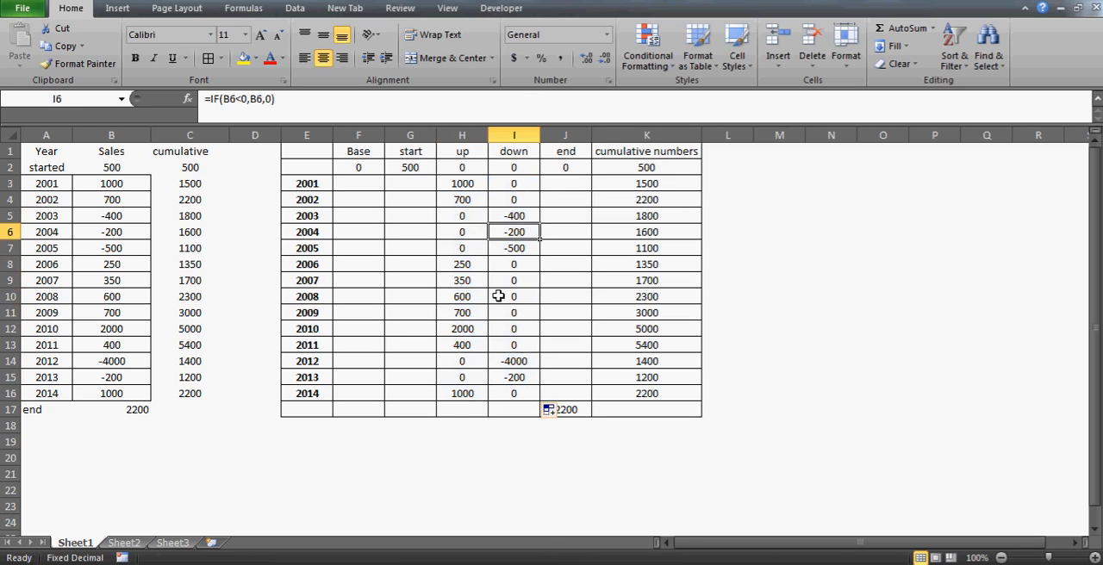
pyautogui.hotkey('shift', 'Down')
pyautogui.hotkey('shift', 'Down')
pyautogui.press('Left')
pyautogui.hotkey('shift', 'Down')
pyautogui.hotkey('shift', 'Down')
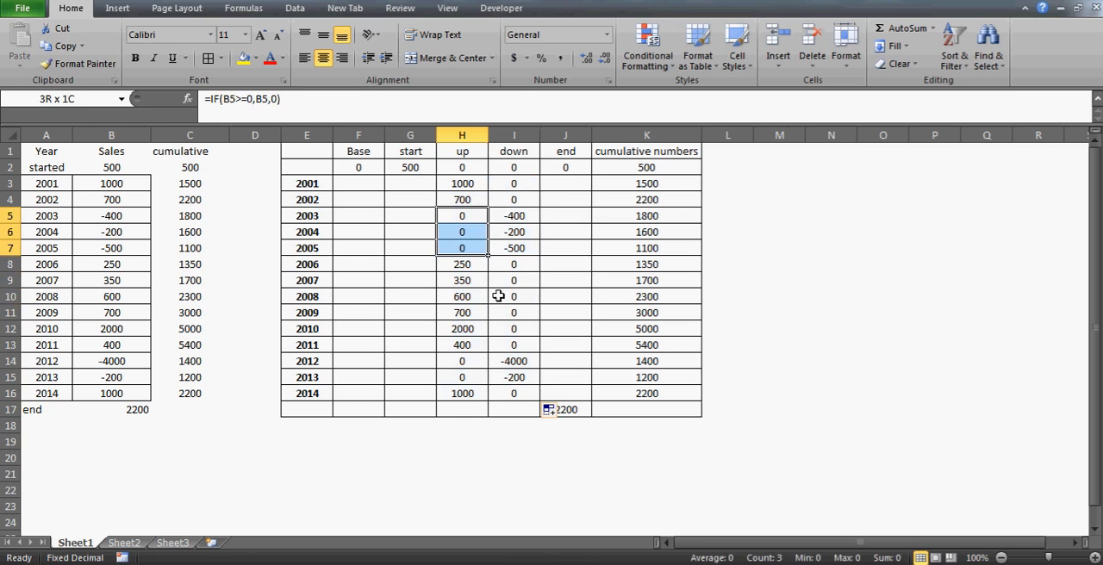
# Apply a yellow fill to the yearly sales values in B3:B16
pyautogui.press('Left')
pyautogui.press('Left')
pyautogui.press('Left')
pyautogui.press('Left')
pyautogui.press('Left')
pyautogui.press('Left')
pyautogui.press('Up')
pyautogui.press('Up')
pyautogui.hotkey('ctrl', 'shift', 'Down')
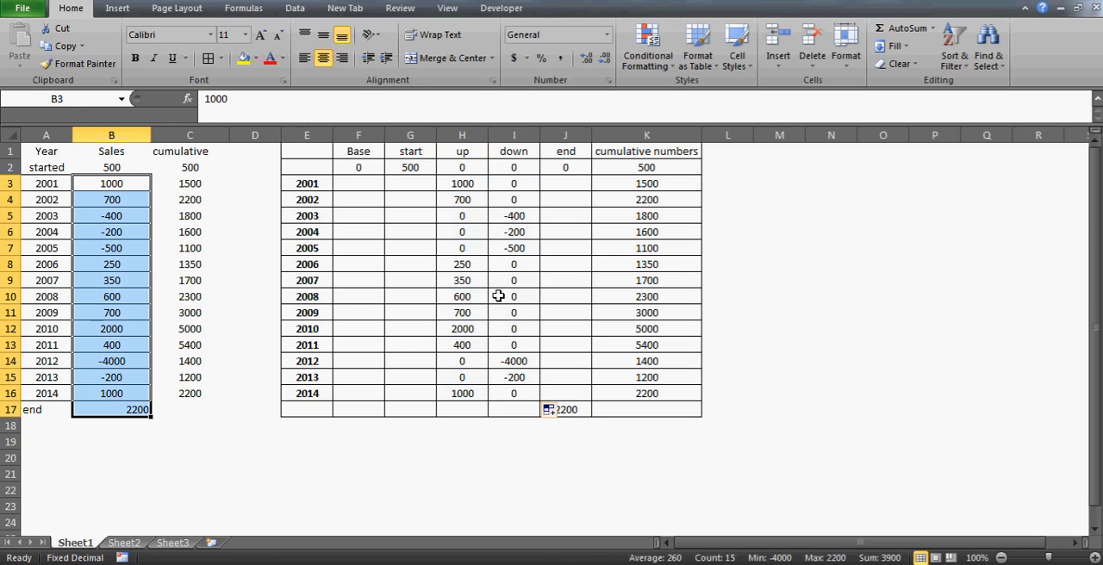
pyautogui.hotkey('shift', 'Up')
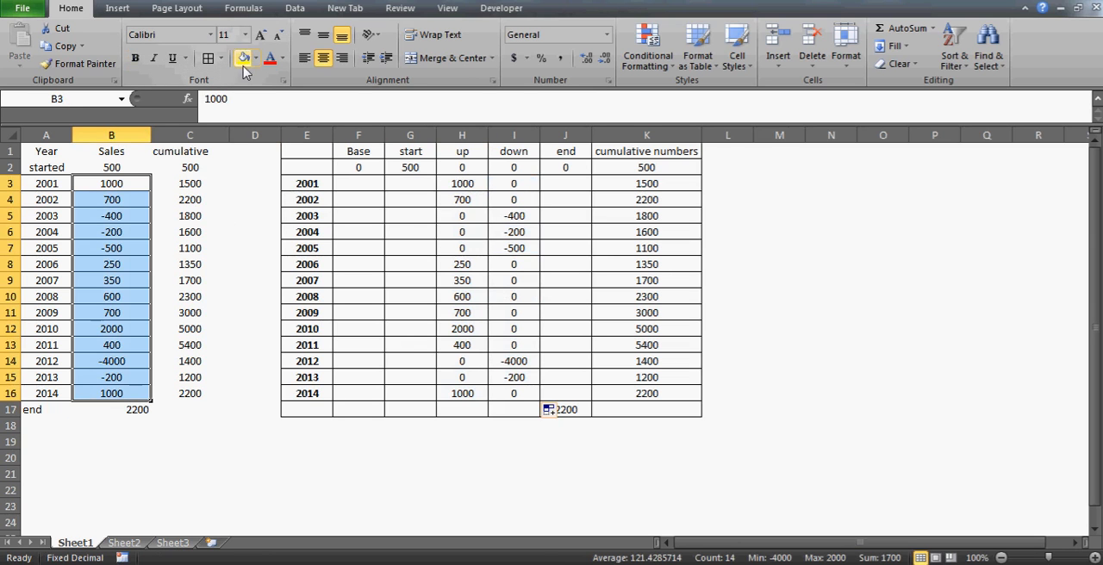
pyautogui.click(244, 57)
pyautogui.click(125, 215)
# Review how the yearly sales are split between the up and down columns, including the down formula in I5
pyautogui.press('Right')
pyautogui.press('Right')
pyautogui.press('Right')
pyautogui.press('Right')
pyautogui.press('Right')
pyautogui.press('Right')
pyautogui.press('Right')
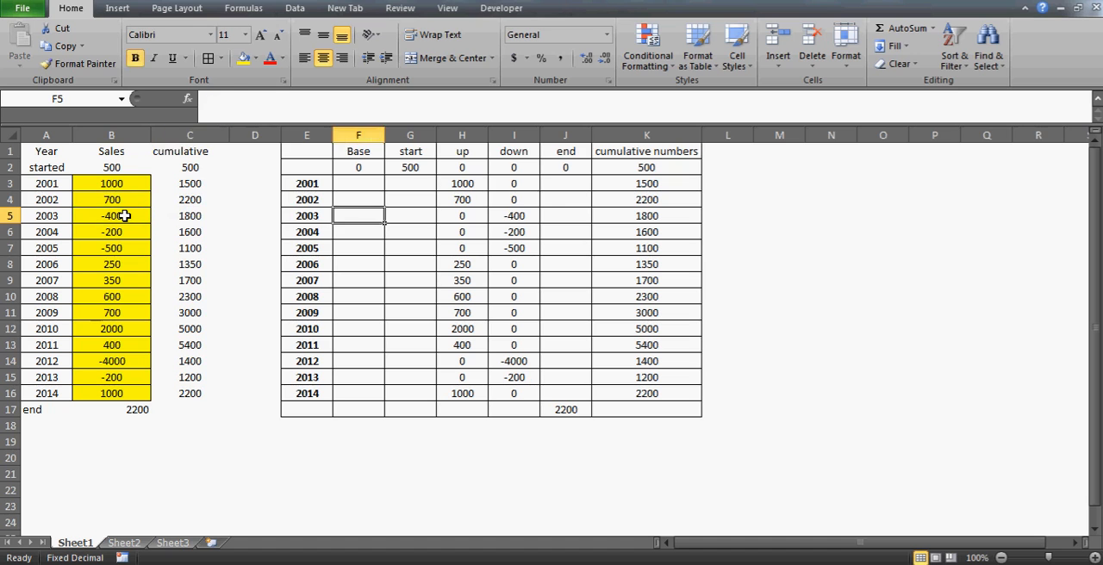
pyautogui.press('Up')
pyautogui.press('Up')
pyautogui.press('Up')
pyautogui.press('Up')
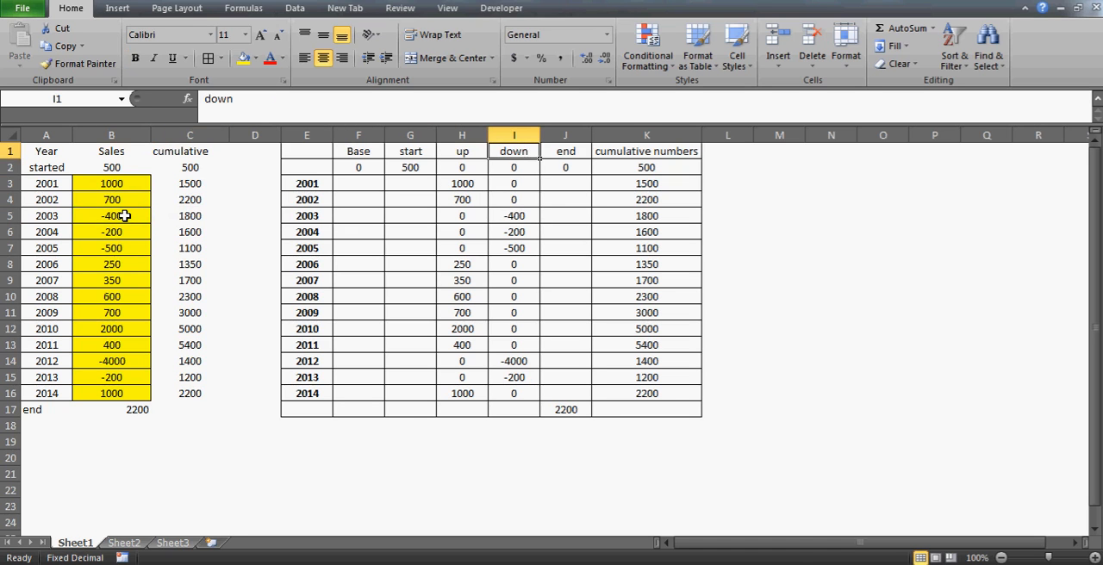
pyautogui.press('Left')
pyautogui.hotkey('ctrl', 'space')
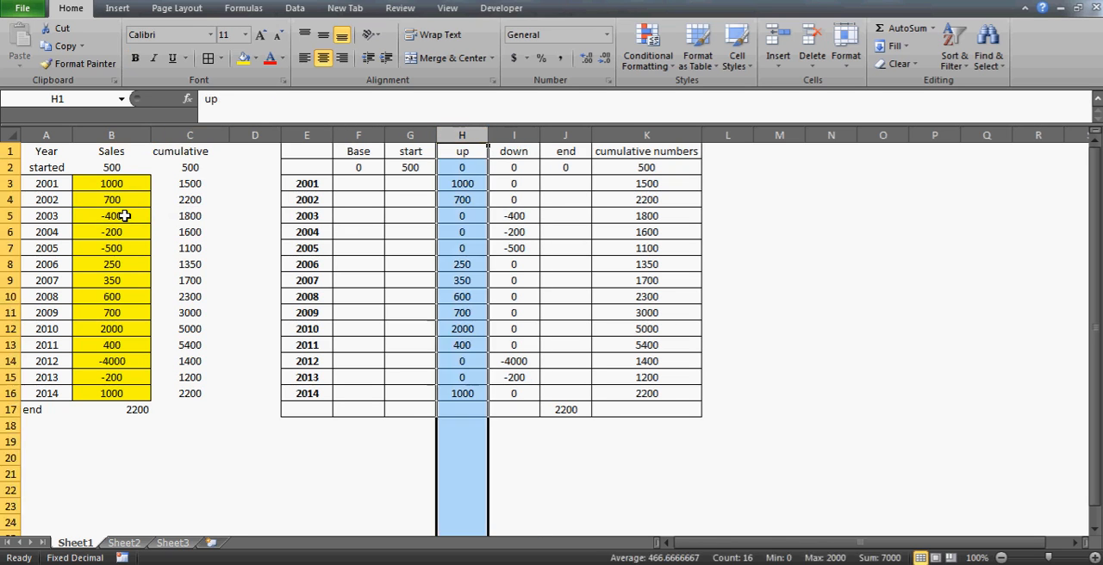
pyautogui.press('Down')
pyautogui.press('Down')
pyautogui.press('Down')
pyautogui.press('Down')
pyautogui.press('Right')
pyautogui.press('Right')
pyautogui.press('Up')
pyautogui.press('Left')
pyautogui.press('Down')
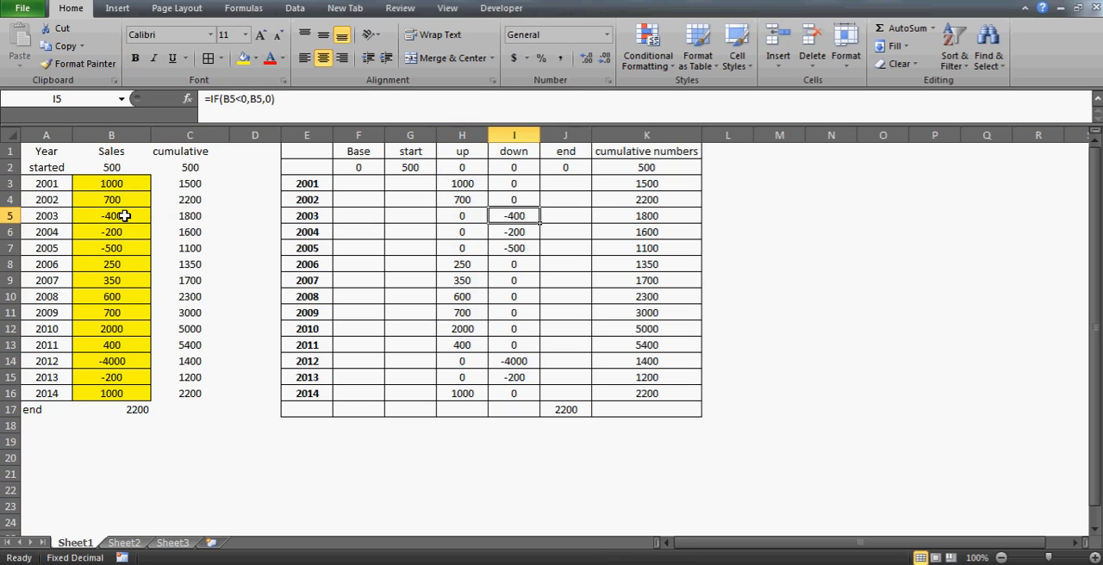
pyautogui.press('Up')
pyautogui.press('Down')
pyautogui.press('Up')
pyautogui.press('Up')
pyautogui.press('Up')
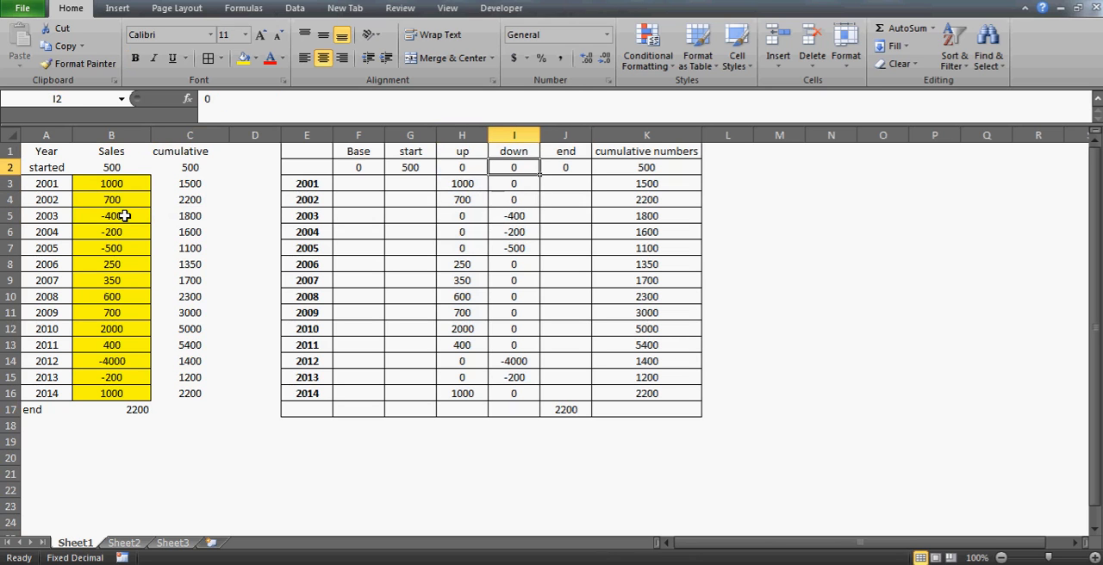
# Change the down formula in I3 to =IF(B3<0,ABS(B3),0) and fill it down through I16
pyautogui.press('Down')
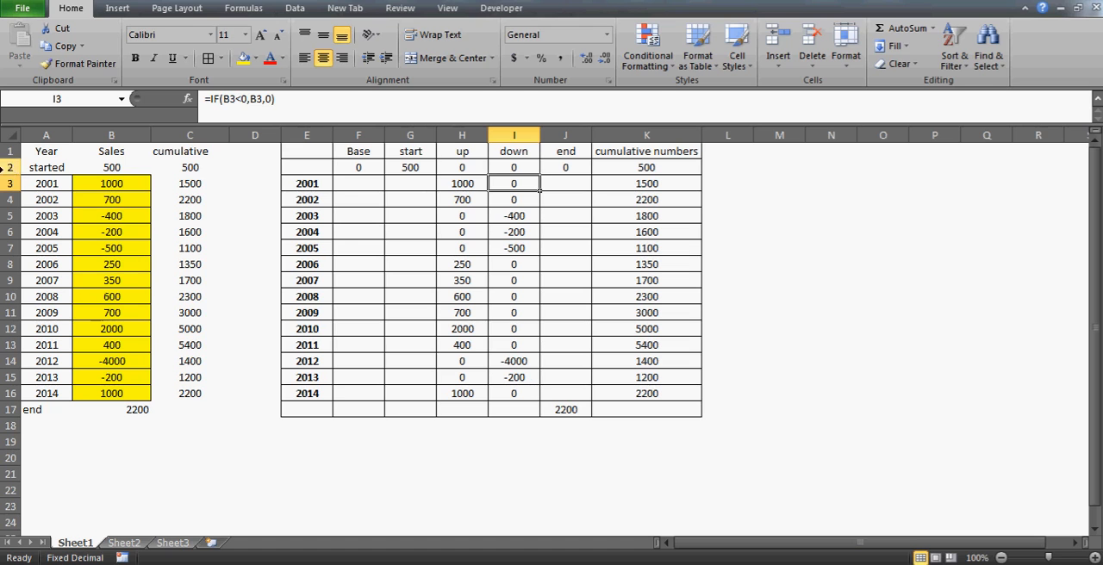
pyautogui.click(251, 99)
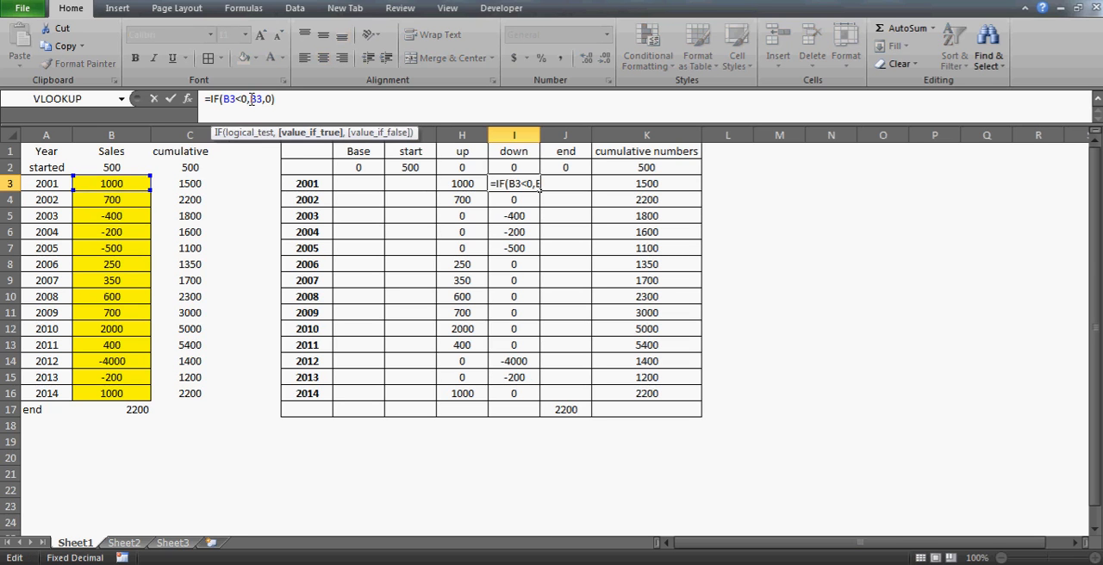
pyautogui.write('abs(')
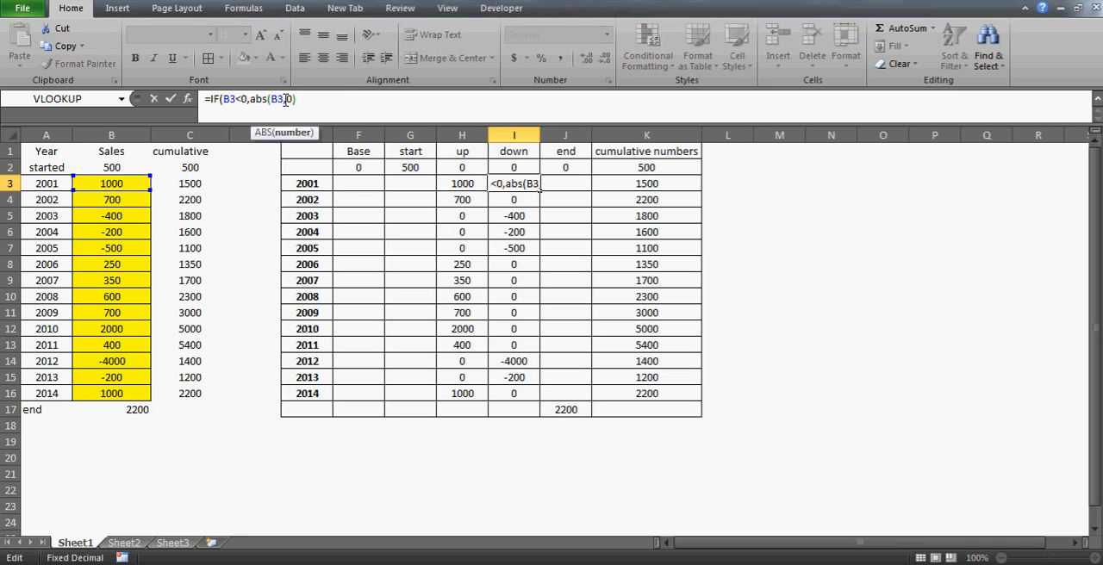
pyautogui.write(')')
pyautogui.press('Return')
pyautogui.press('Up')
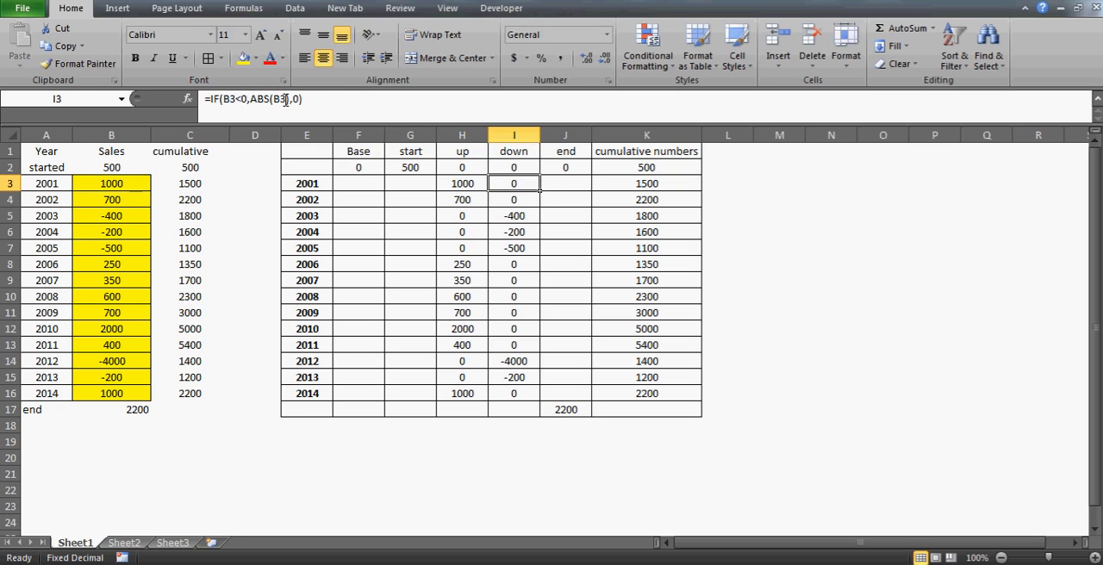
pyautogui.doubleClick(540, 191)
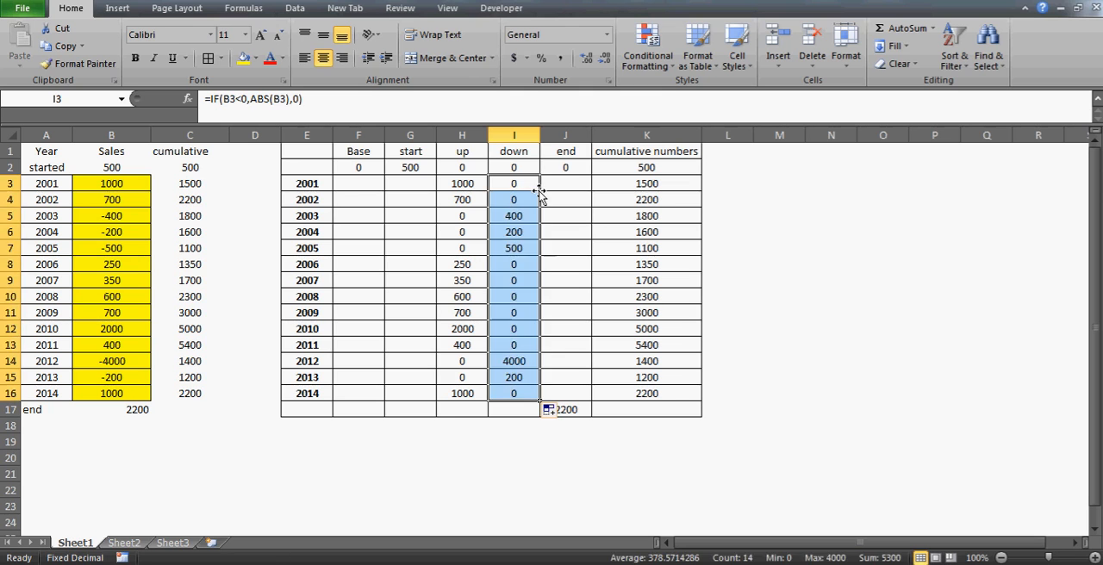
# Check the refilled down column values, including the 2012 row
pyautogui.click(513, 293)
pyautogui.press('Down')
pyautogui.press('Down')
pyautogui.press('Down')
pyautogui.press('Down')
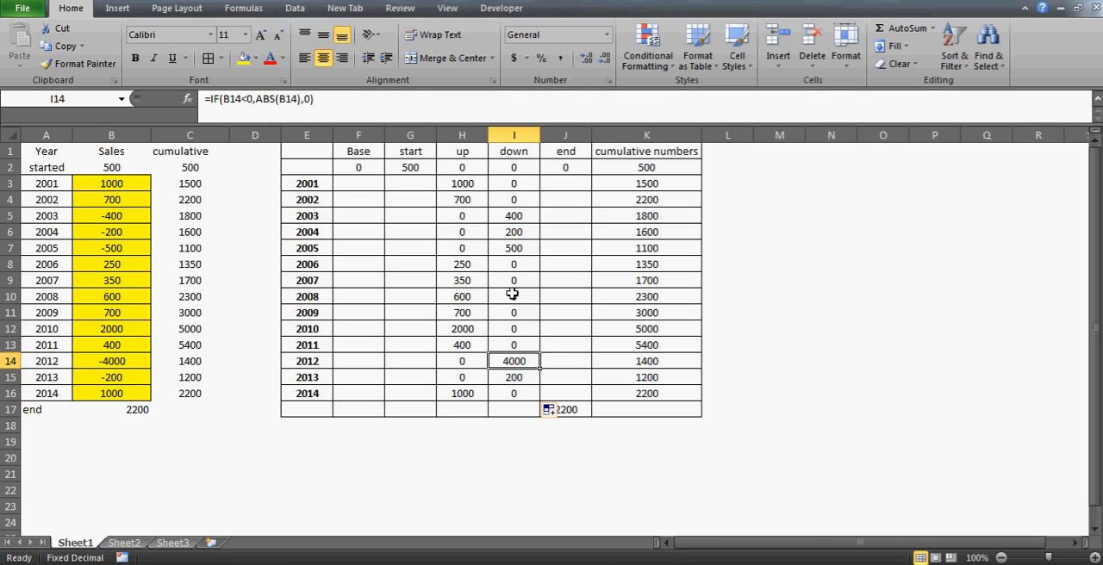
pyautogui.press('Up')
pyautogui.press('Up')
pyautogui.press('Up')
pyautogui.press('Up')
pyautogui.press('Up')
pyautogui.press('Up')
pyautogui.press('Up')
pyautogui.press('Up')
pyautogui.press('Up')
pyautogui.press('Up')
pyautogui.press('Up')
pyautogui.press('Up')
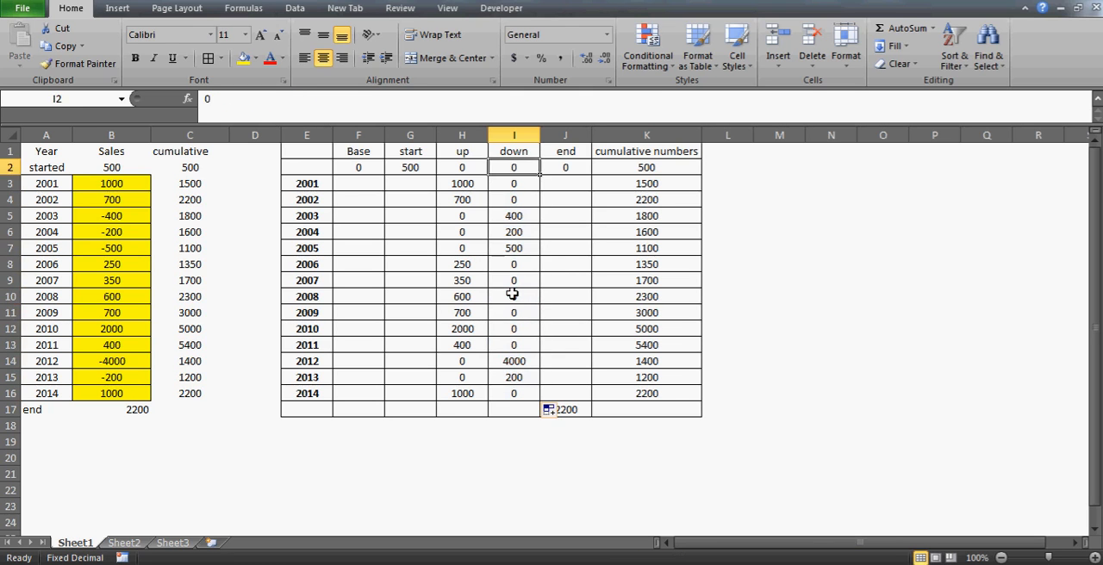
# Make the column headers in F1:K1, from Base to cumulative numbers, bold
pyautogui.press('Up')
pyautogui.press('Left')
pyautogui.press('Left')
pyautogui.press('Left')
pyautogui.hotkey('shift', 'Right')
pyautogui.hotkey('shift', 'Right')
pyautogui.hotkey('shift', 'Right')
pyautogui.hotkey('shift', 'Right')
pyautogui.hotkey('shift', 'Right')
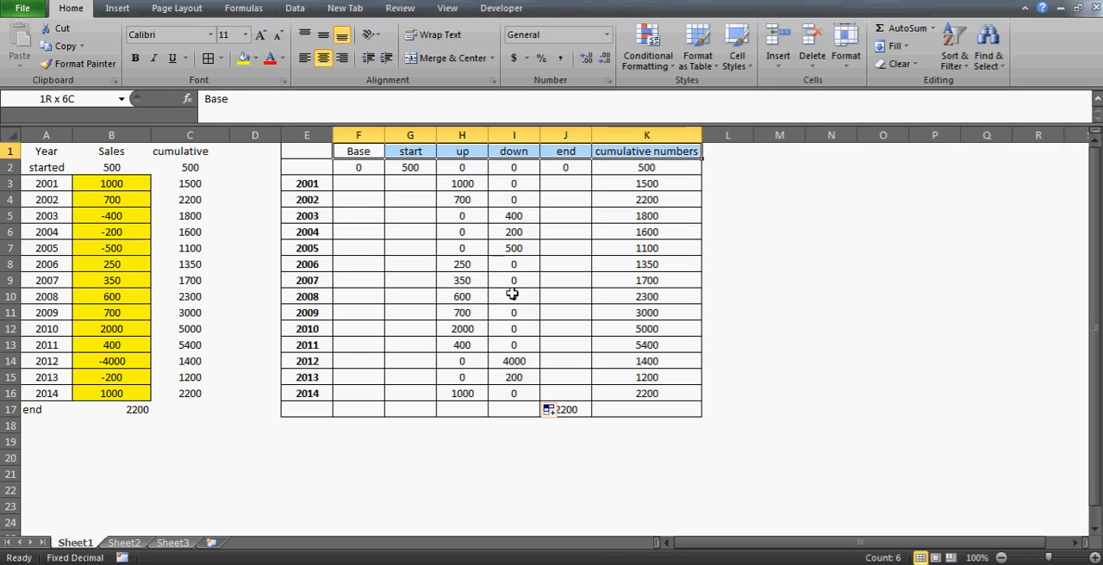
pyautogui.press('Right')
pyautogui.press('Right')
pyautogui.press('Down')
pyautogui.press('Down')
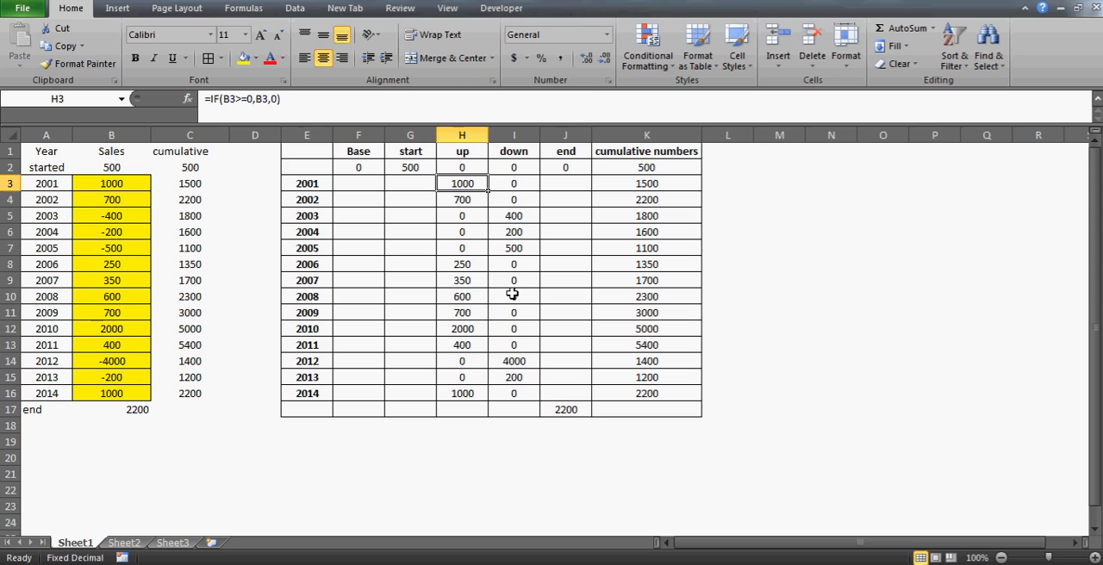
# Review the up and down formulas and values for the years 2001 to 2005
pyautogui.press('Down')
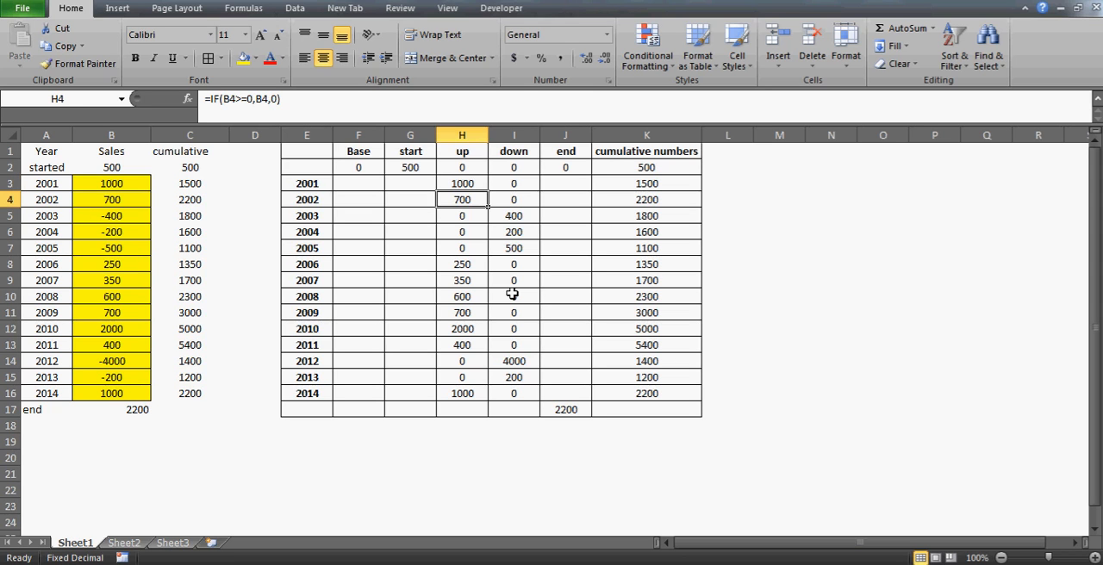
pyautogui.press('Right')
pyautogui.press('Down')
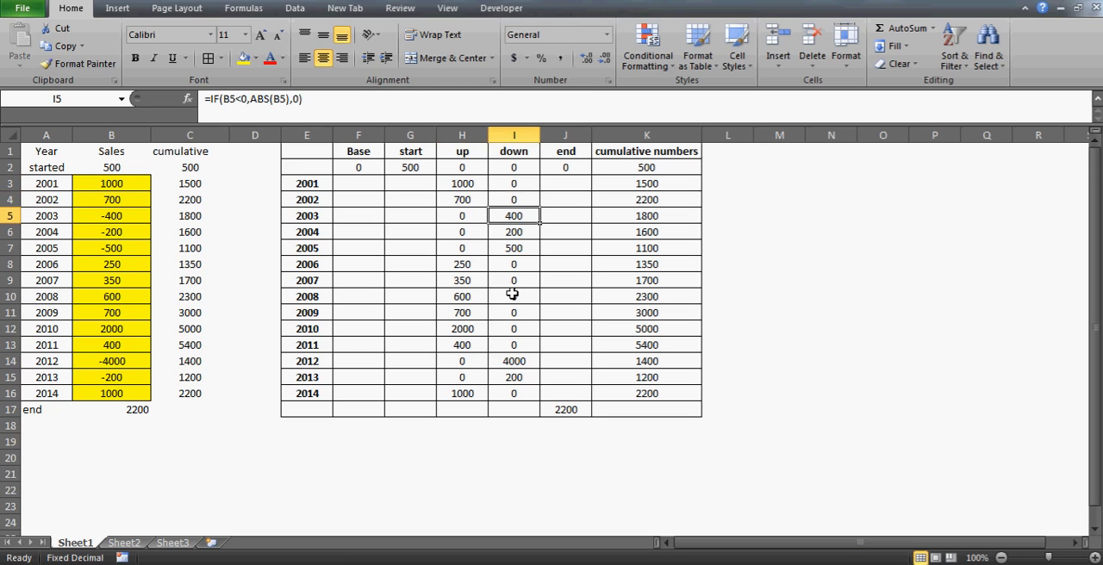
pyautogui.press('Down')
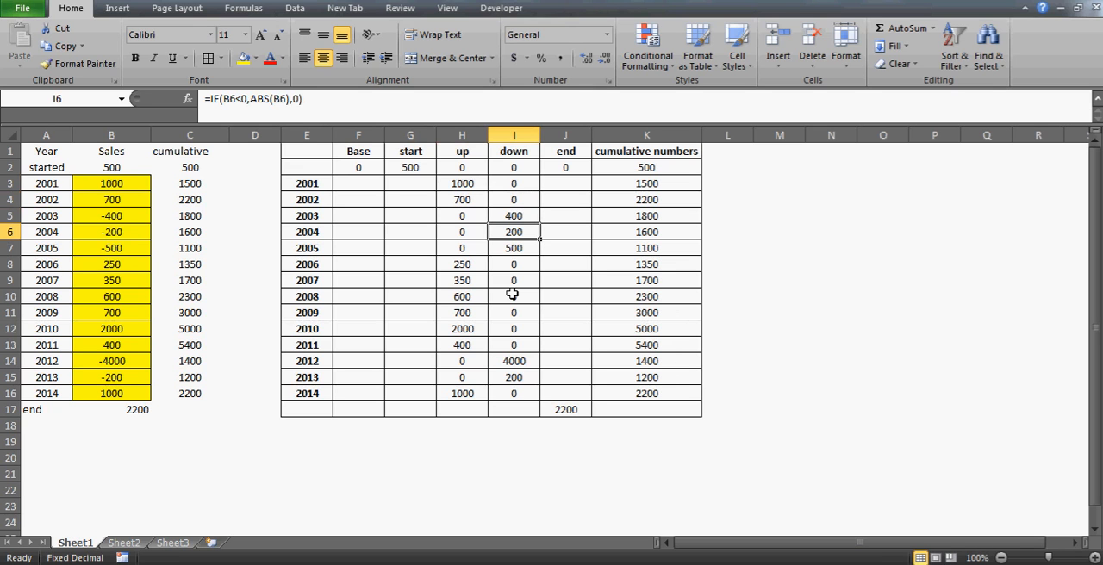
pyautogui.press('Down')
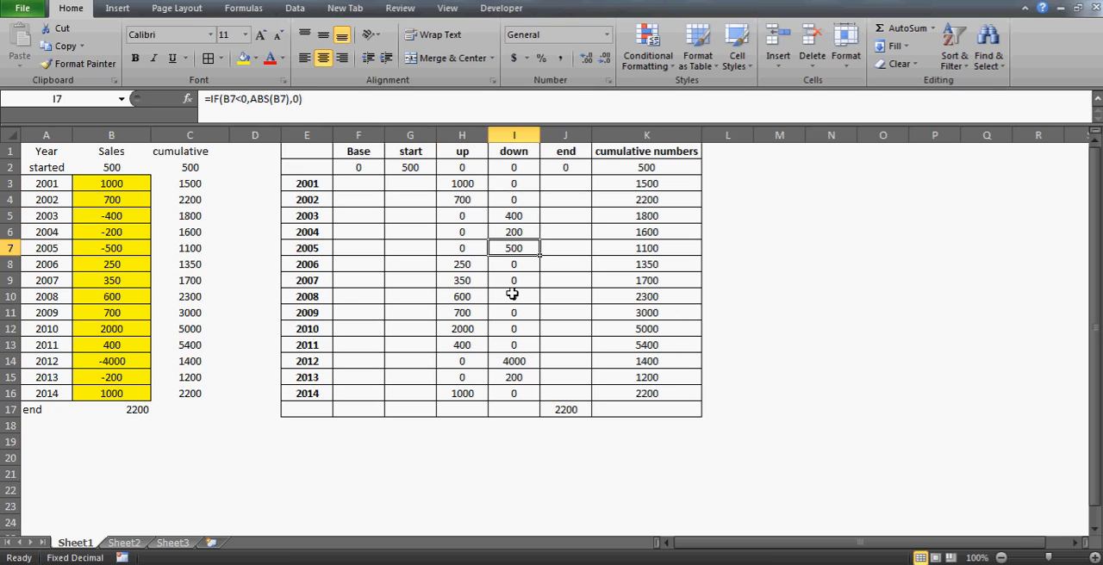
pyautogui.press('Down')
pyautogui.press('Left')
pyautogui.press('Left')
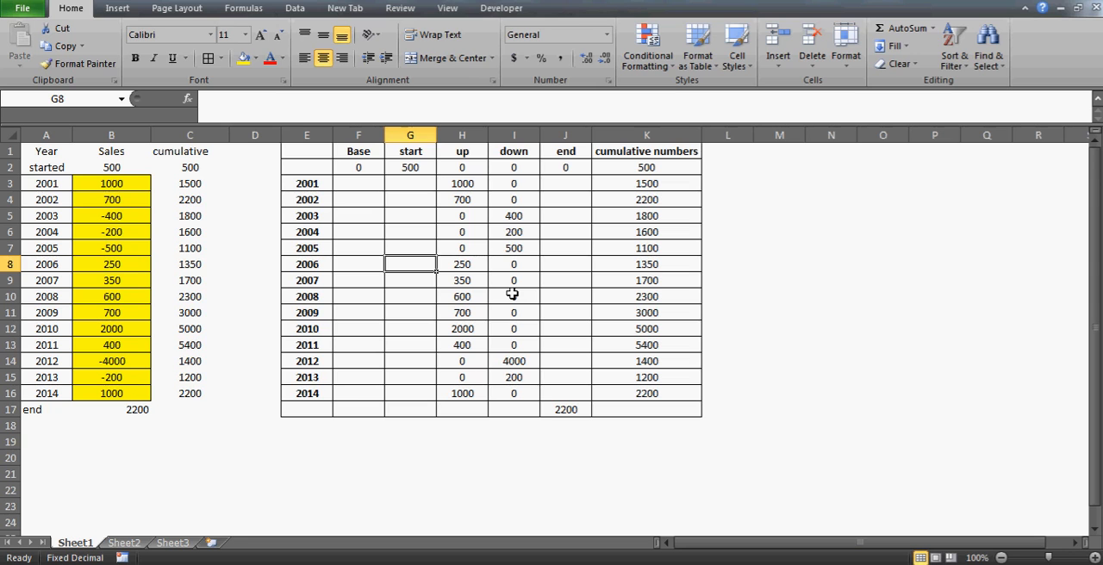
# Look over the waterfall table's column headers from Base to down and its empty first row label
pyautogui.click(325, 168)
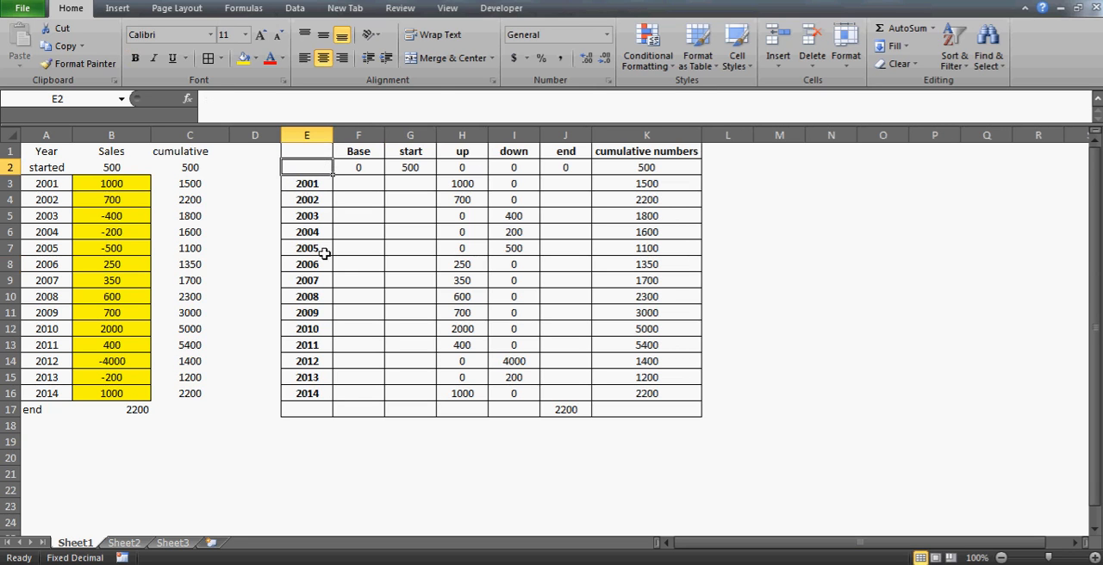
pyautogui.press('Up')
pyautogui.press('Right')
pyautogui.press('Right')
pyautogui.press('Right')
pyautogui.press('Right')
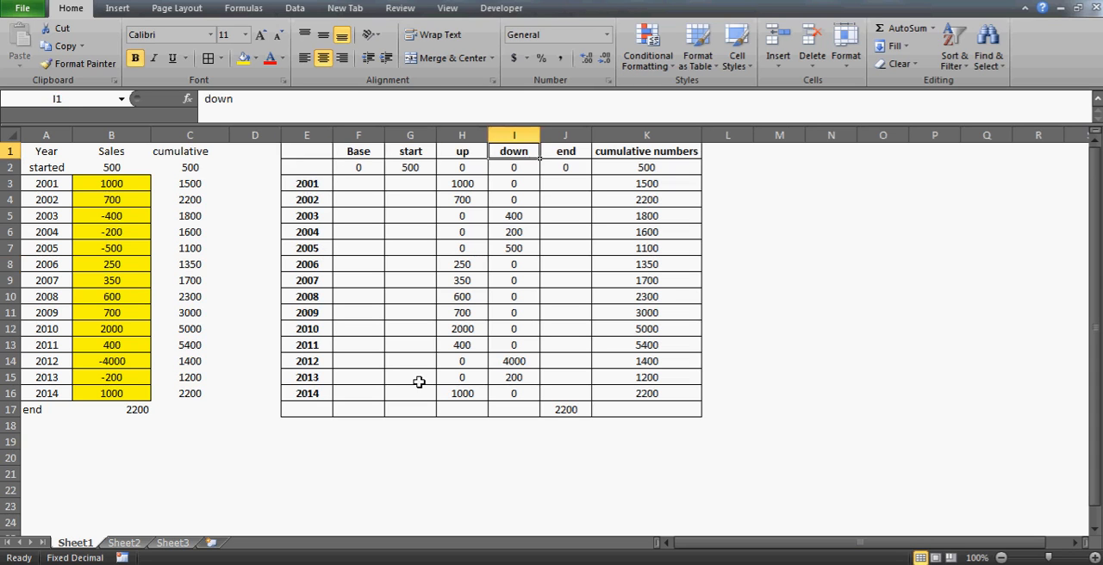
pyautogui.press('Left')
pyautogui.press('Left')
pyautogui.press('Left')
pyautogui.press('Left')
pyautogui.press('Down')
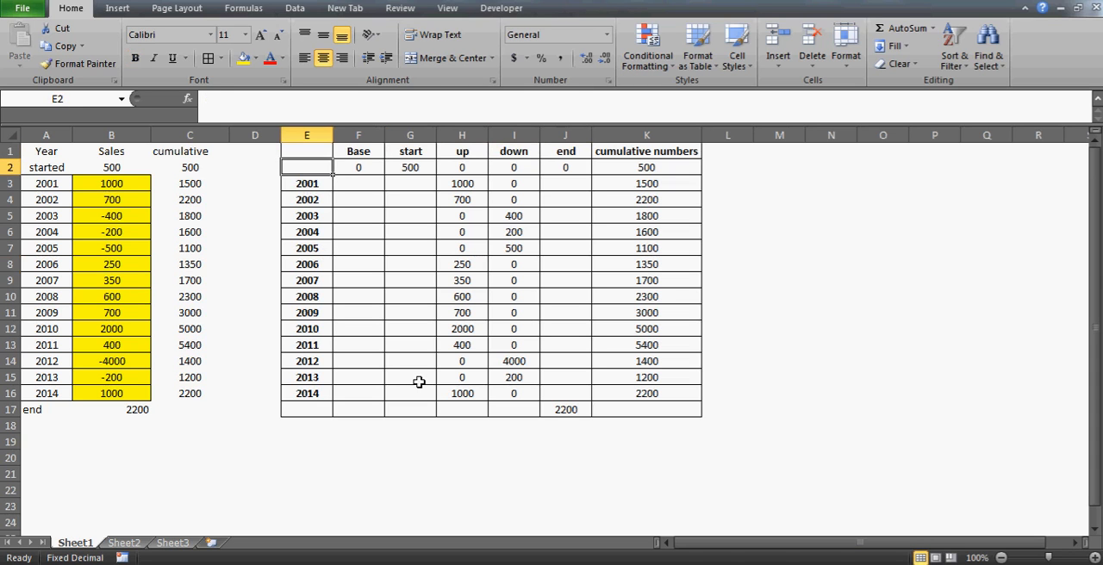
# Label the opening row of the waterfall table Start in E2, above 2001
pyautogui.press('Down')
pyautogui.hotkey('shift', 'Down')
pyautogui.hotkey('shift', 'Down')
pyautogui.hotkey('shift', 'Up')
pyautogui.hotkey('shift', 'Up')
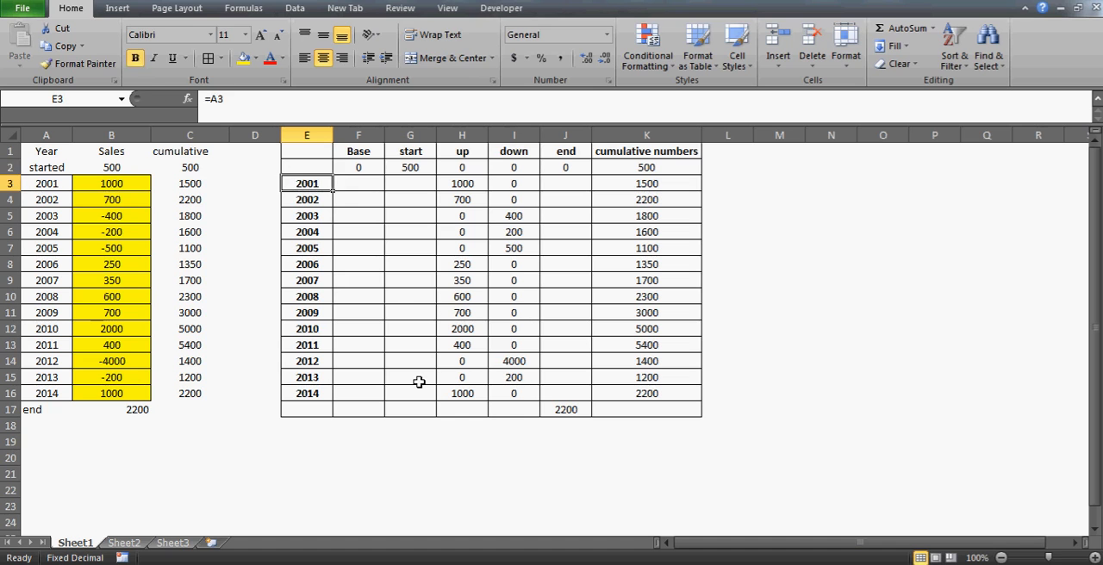
pyautogui.press('Up')
pyautogui.write('Start')
pyautogui.press('Return')
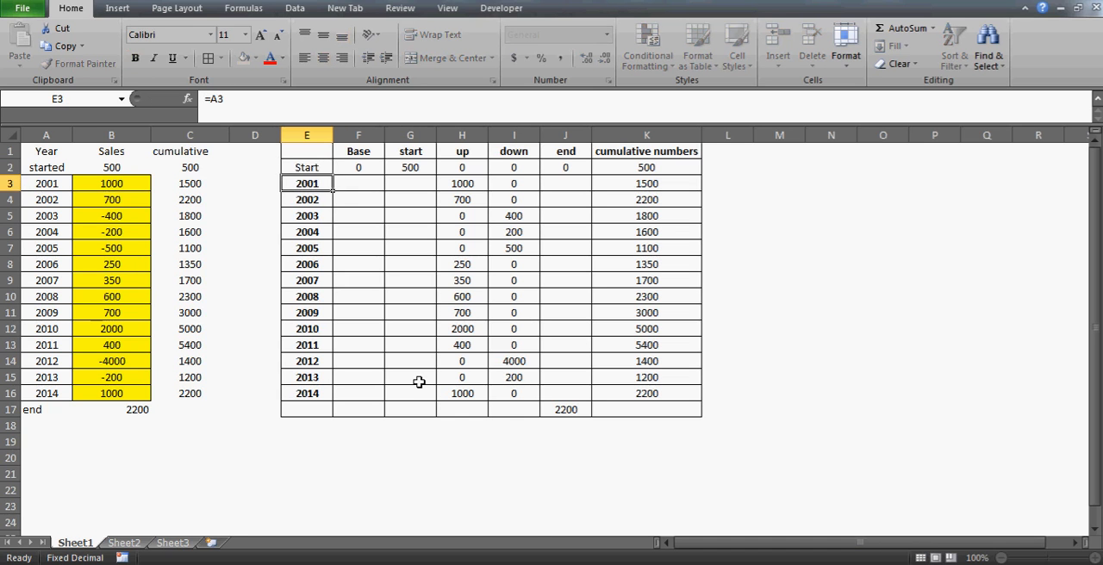
# Label the closing row of the waterfall table End in E17, below 2014
pyautogui.press('Down')
pyautogui.press('Down')
pyautogui.press('Down')
pyautogui.press('Down')
pyautogui.press('Down')
pyautogui.press('Down')
pyautogui.press('Down')
pyautogui.press('Down')
pyautogui.press('Down')
pyautogui.press('Down')
pyautogui.press('Down')
pyautogui.press('Down')
pyautogui.press('Down')
pyautogui.press('Down')
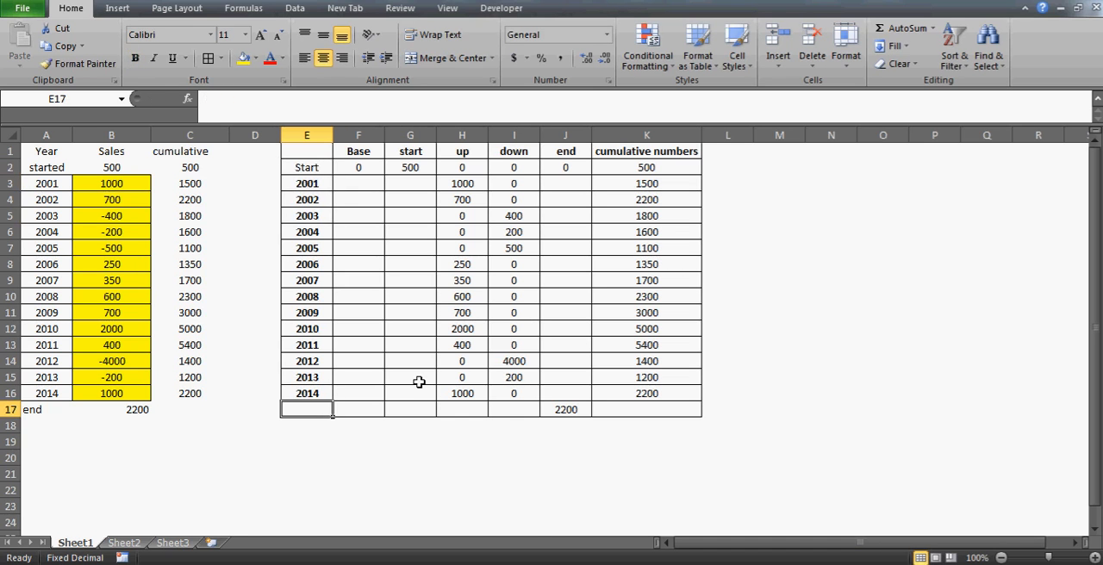
pyautogui.write('End')
pyautogui.press('Return')
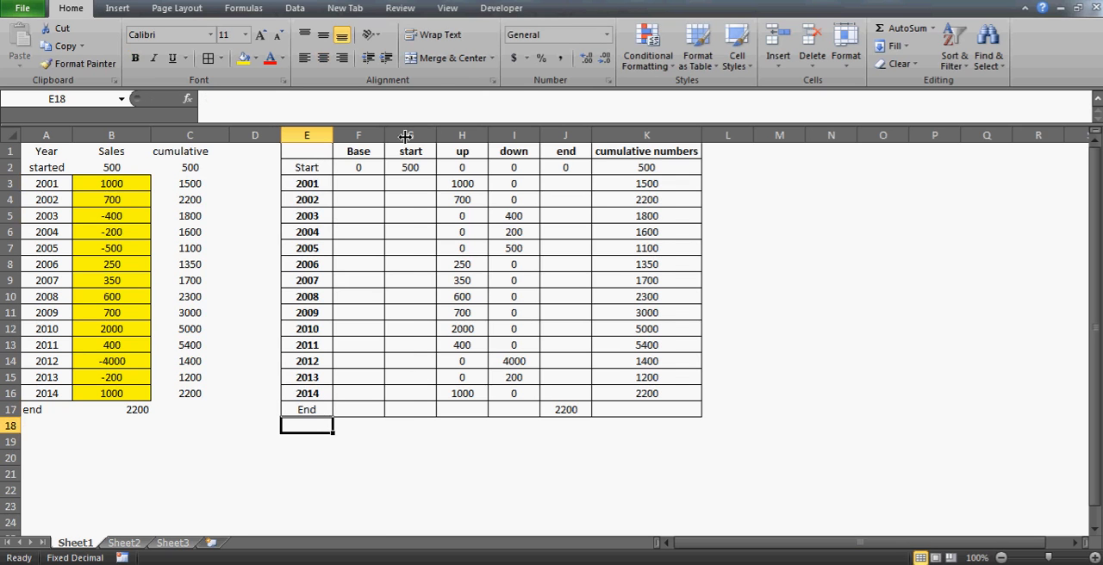
# Fit the widths of columns F through J, from Base to end, to their contents
pyautogui.doubleClick(384, 137)
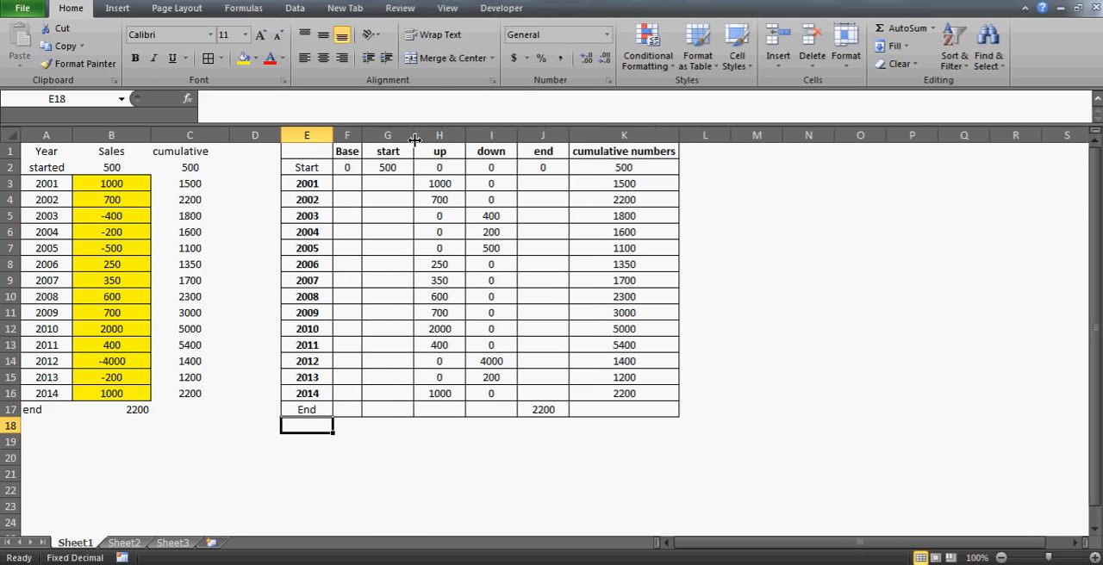
pyautogui.doubleClick(414, 136)
pyautogui.doubleClick(442, 136)
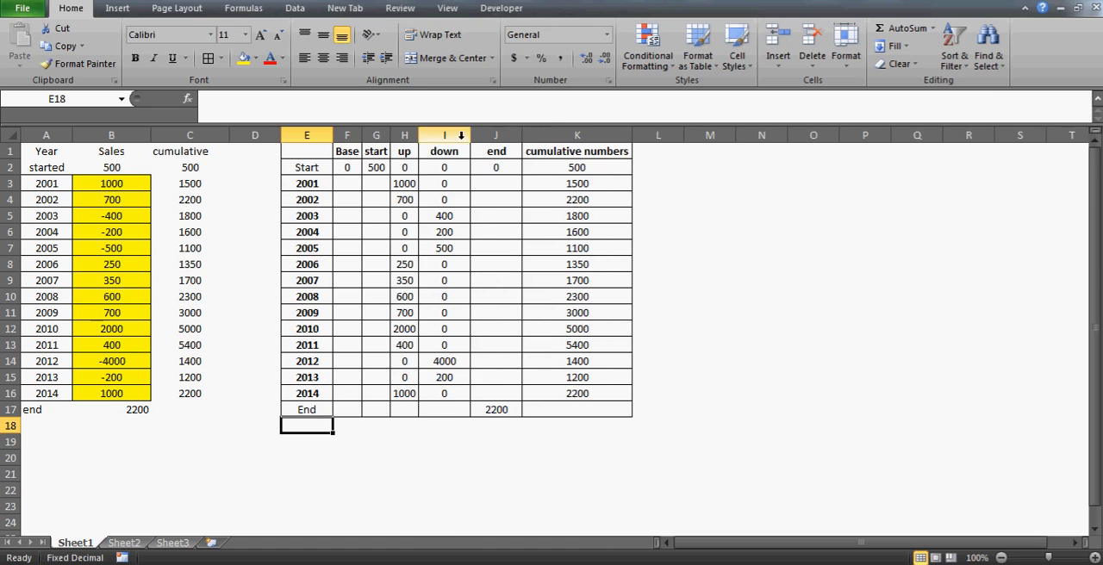
pyautogui.doubleClick(470, 137)
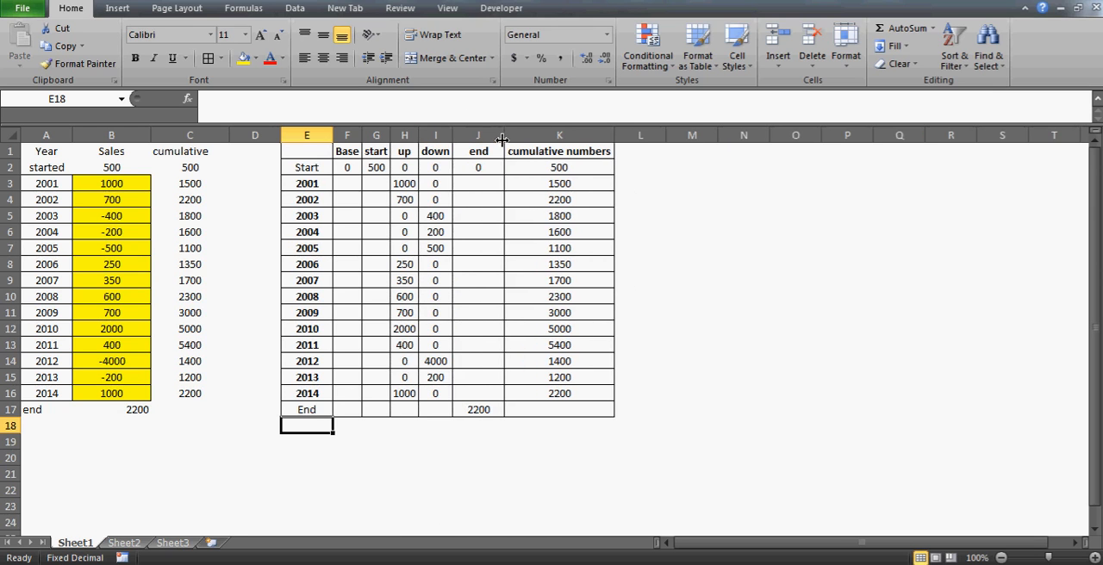
pyautogui.doubleClick(504, 136)
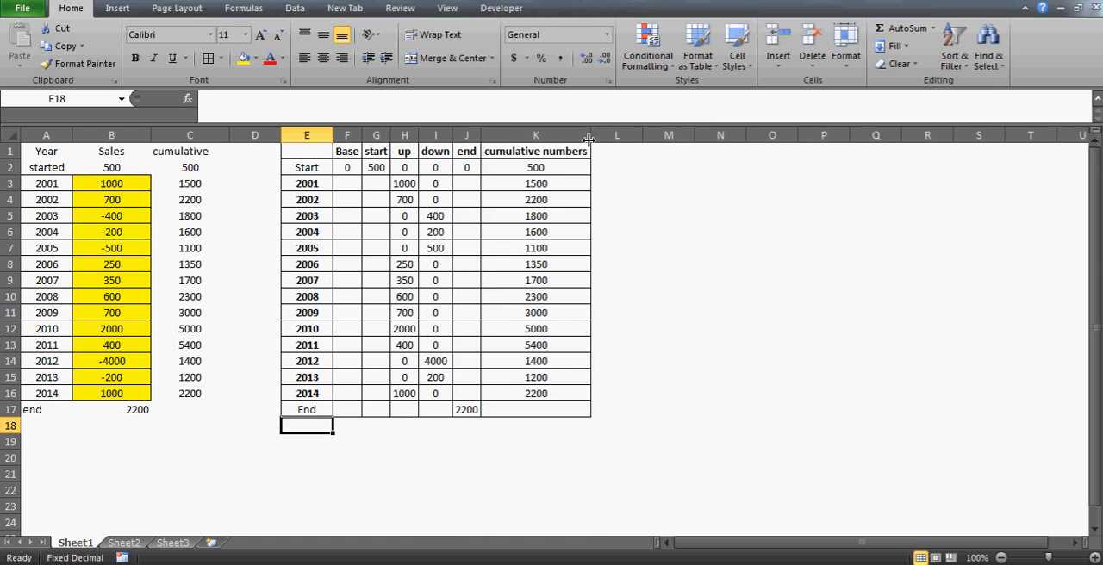
# Narrow the empty column D between the sales data and the waterfall table
pyautogui.click(256, 135)
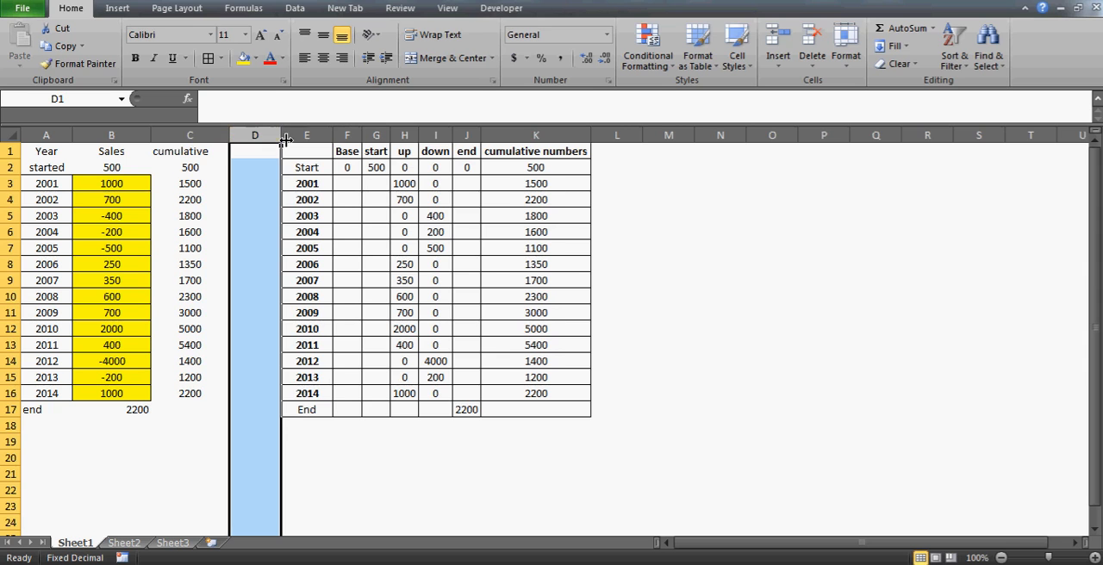
pyautogui.moveTo(286, 140); pyautogui.dragTo(259, 140)
pyautogui.click(327, 187)
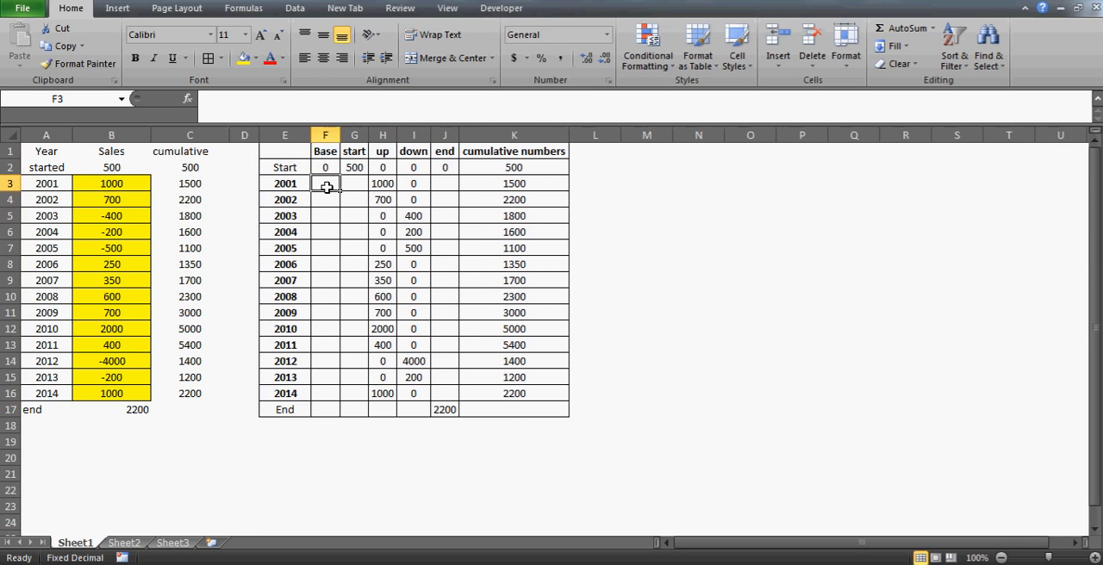
pyautogui.click(709, 249)
pyautogui.press('Right')
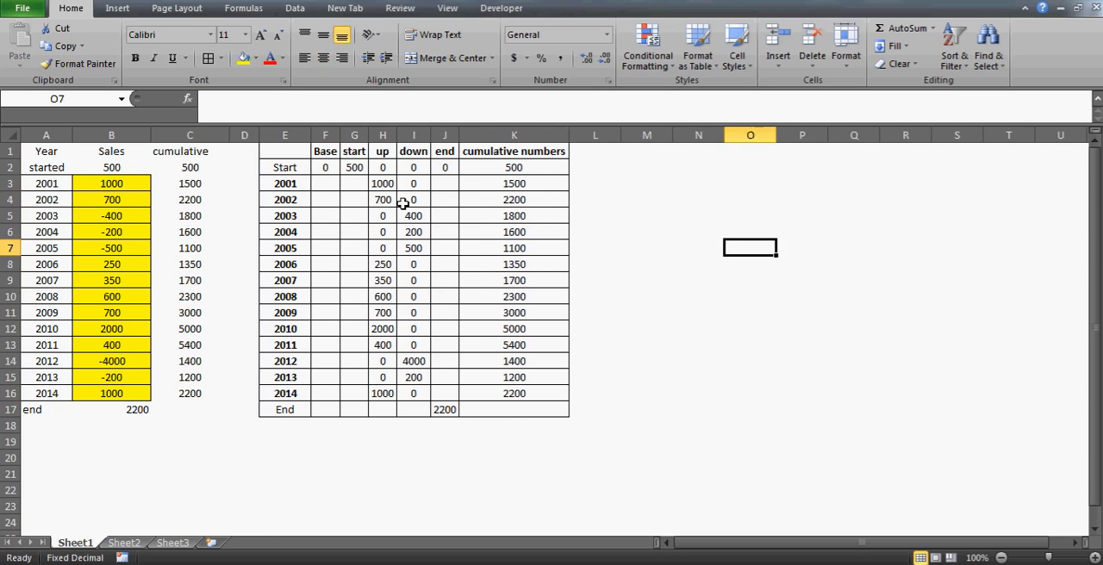
# Examine the Base, start and up entries in the Start row and the empty Base and start cells for 2001
pyautogui.click(377, 191)
pyautogui.press('Left')
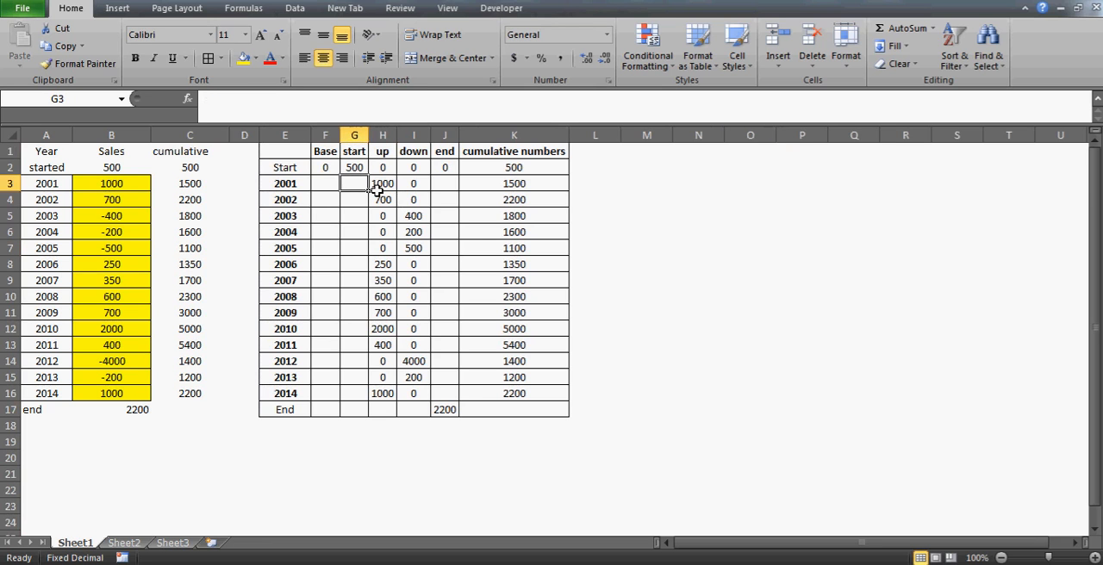
pyautogui.press('Left')
pyautogui.press('Up')
pyautogui.press('Up')
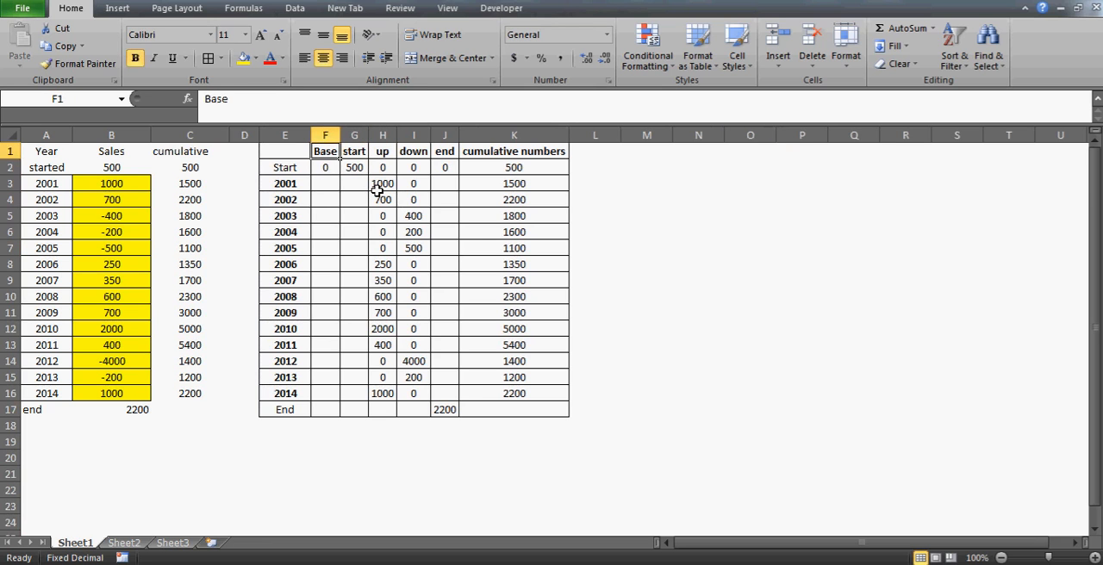
pyautogui.press('Down')
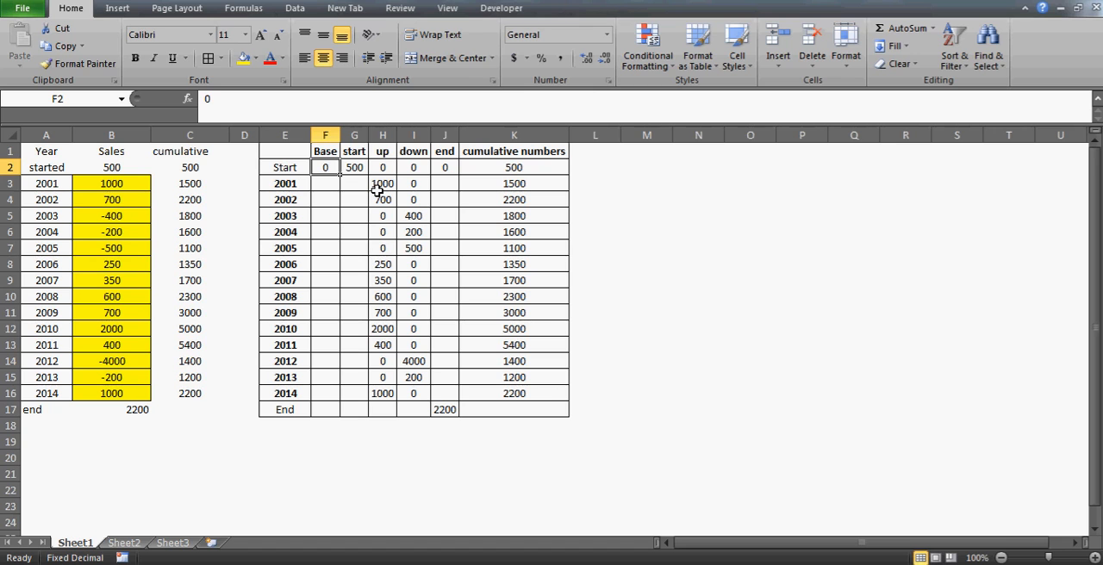
pyautogui.press('Down')
pyautogui.press('Up')
pyautogui.press('Right')
pyautogui.press('Right')
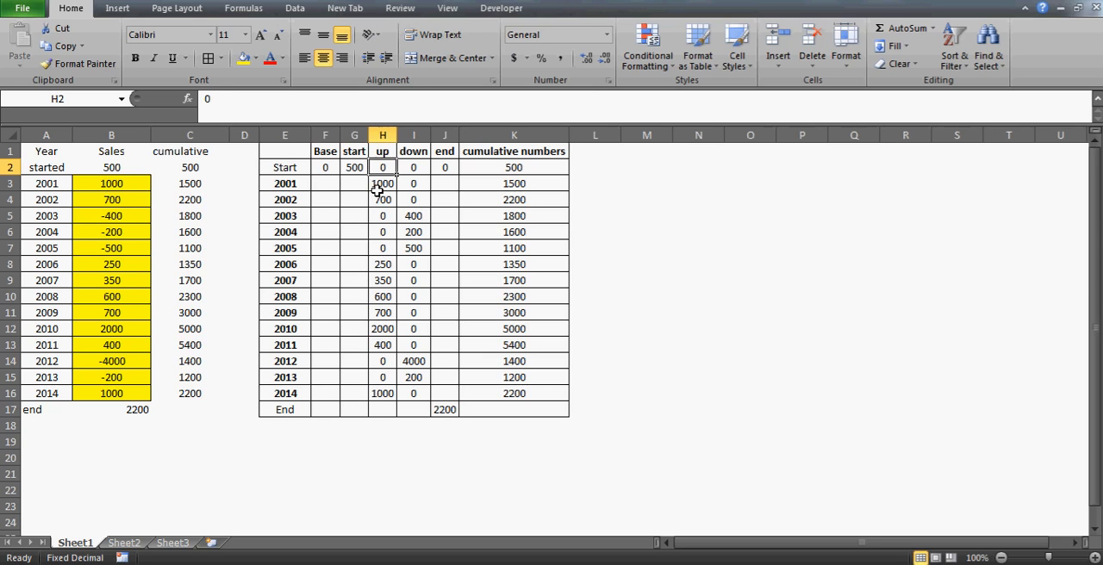
pyautogui.click(291, 185)
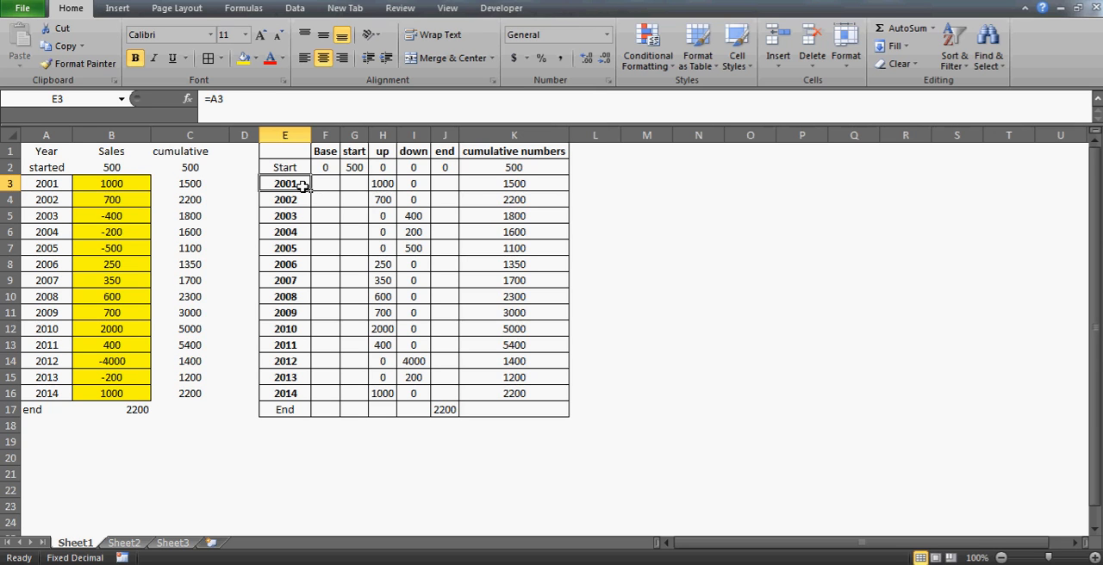
# Shrink the empty column D to a sliver so the waterfall table sits directly beside the cumulative column
pyautogui.click(630, 188)
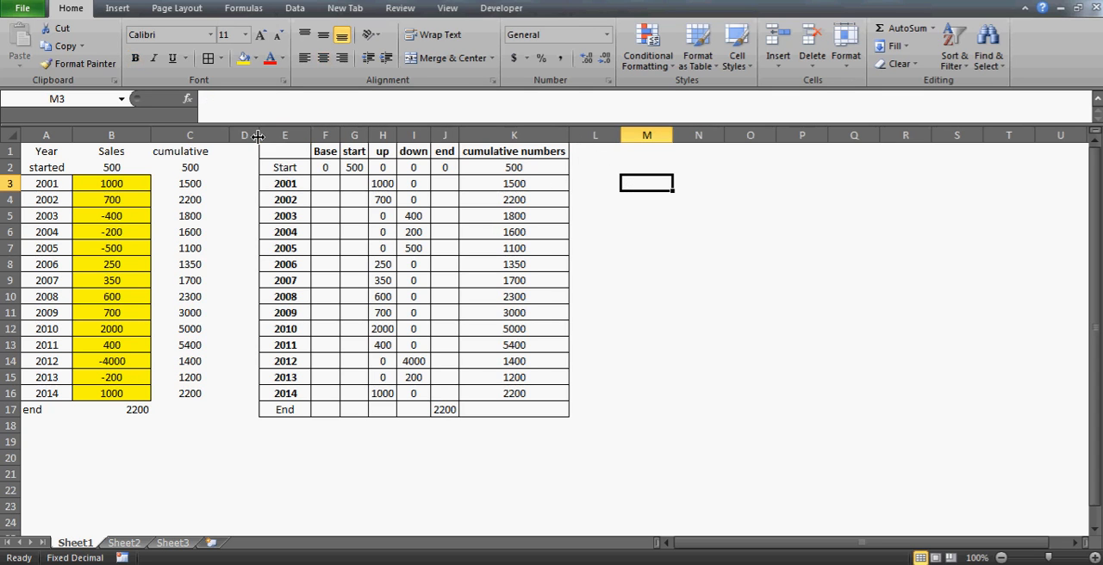
pyautogui.moveTo(259, 135); pyautogui.dragTo(217, 129)
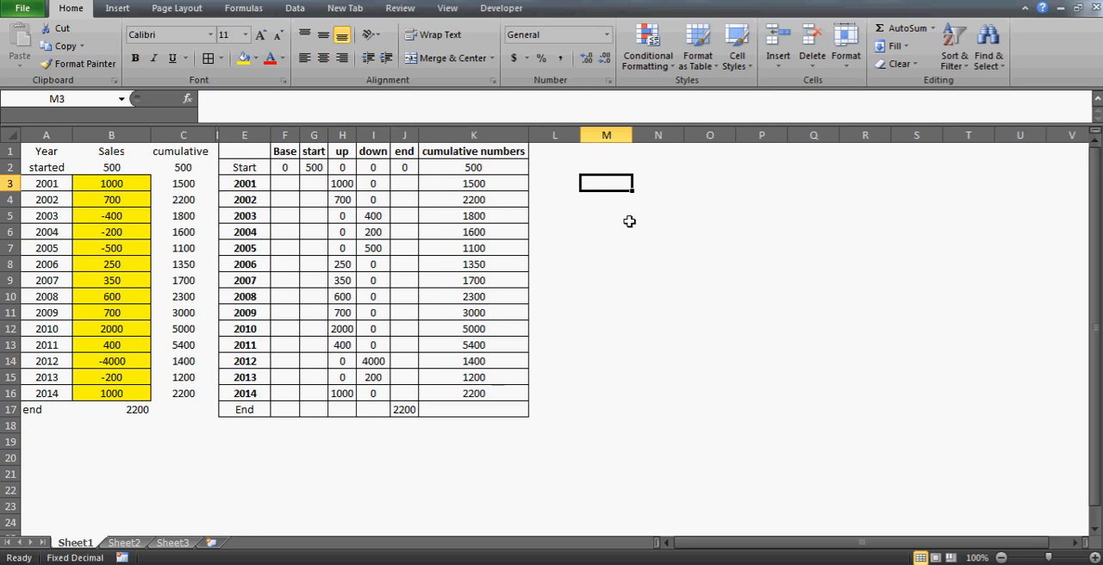
# Insert an empty stacked column chart on the sheet
pyautogui.hotkey('alt', 'i')
pyautogui.press('h')
pyautogui.click(445, 177)
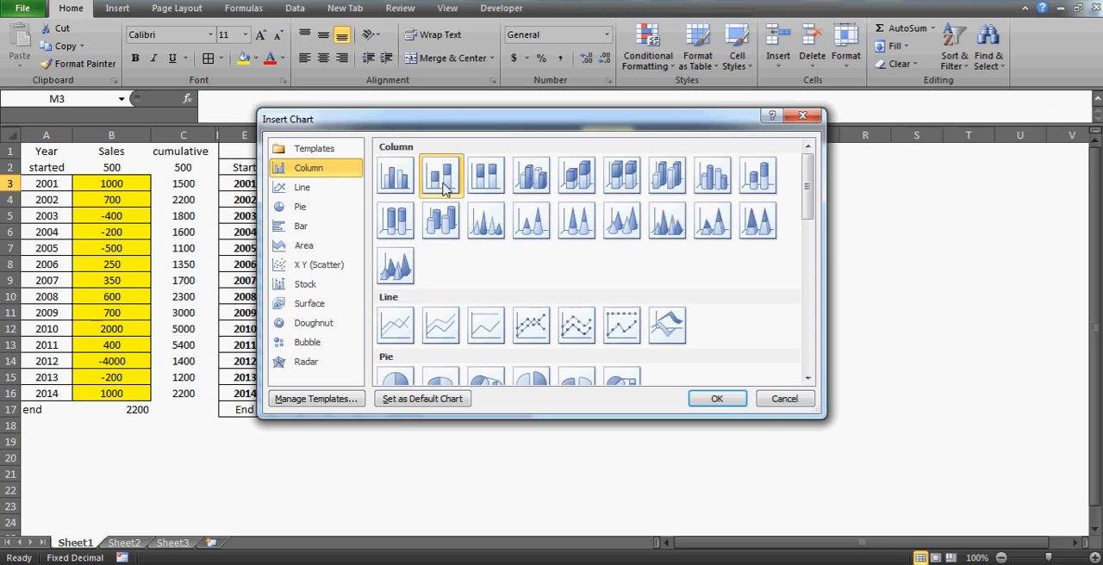
pyautogui.click(716, 400)
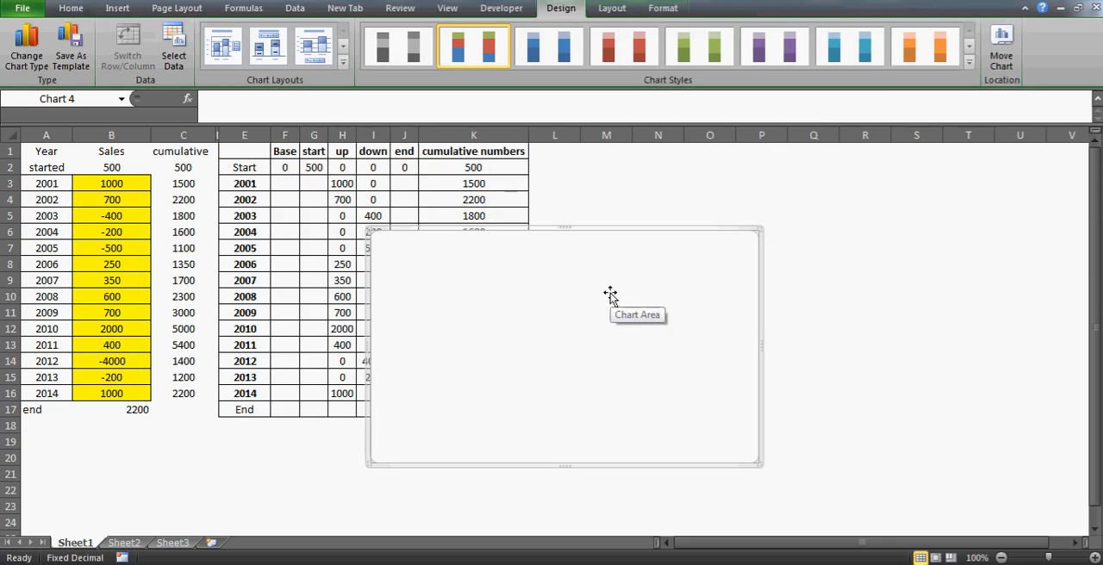
# Move the empty chart beside the waterfall table and widen it to span about columns L to U, rows 3 to 17
pyautogui.moveTo(608, 295); pyautogui.dragTo(861, 259)
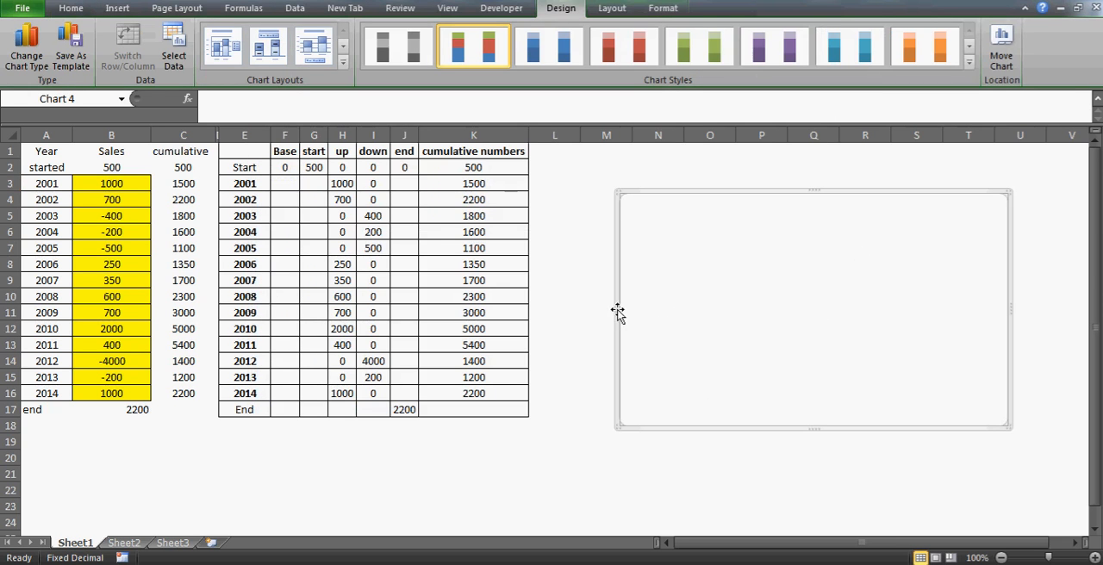
pyautogui.click(574, 310)
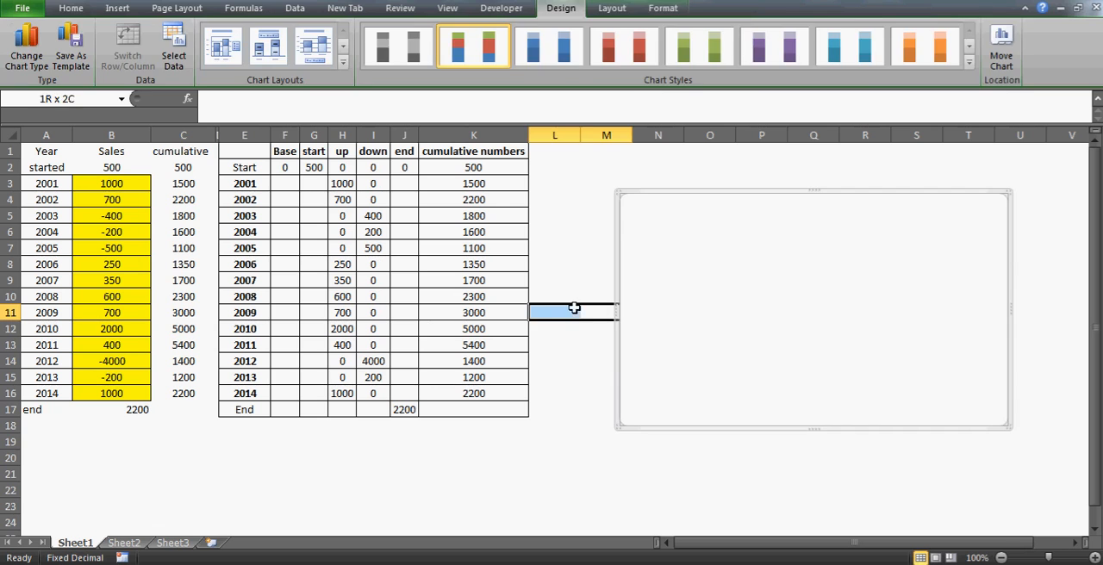
pyautogui.click(650, 321)
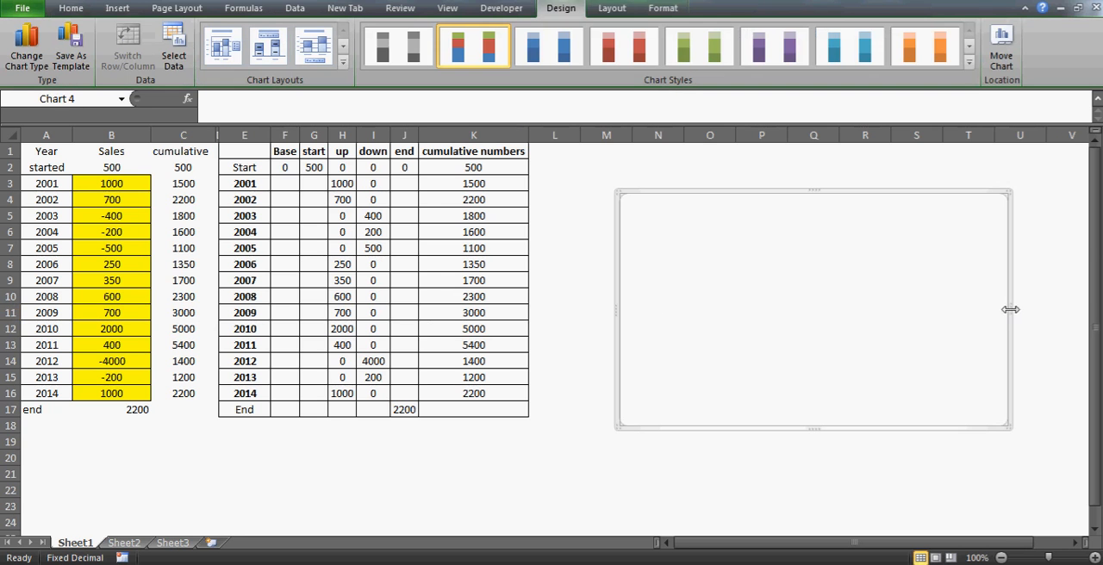
pyautogui.moveTo(1008, 309); pyautogui.dragTo(500, 332)
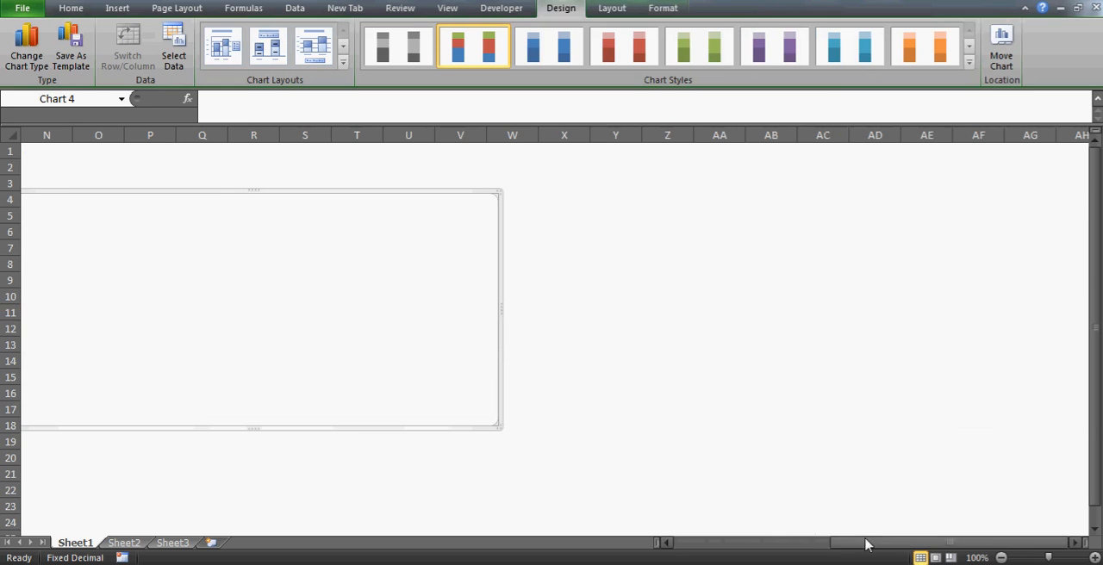
pyautogui.moveTo(867, 544); pyautogui.dragTo(668, 544)
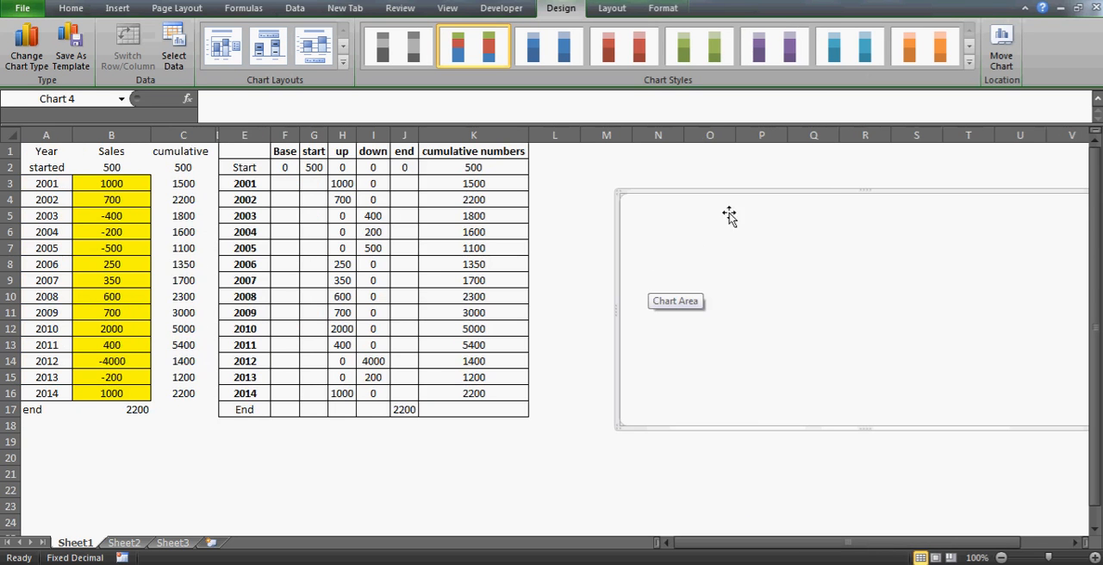
pyautogui.moveTo(777, 195); pyautogui.dragTo(705, 182)
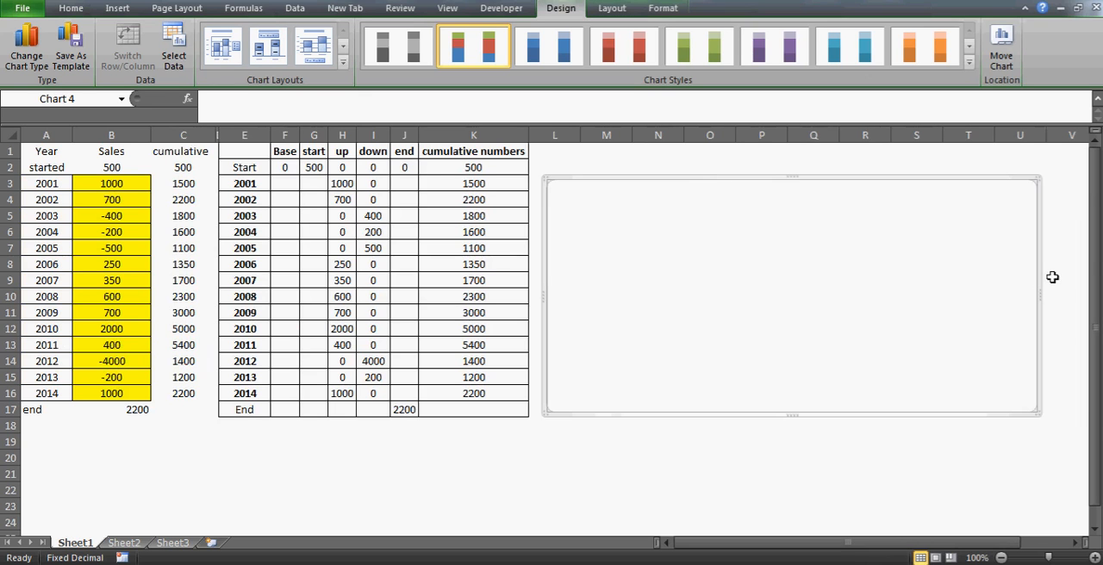
pyautogui.moveTo(1037, 293); pyautogui.dragTo(1065, 292)
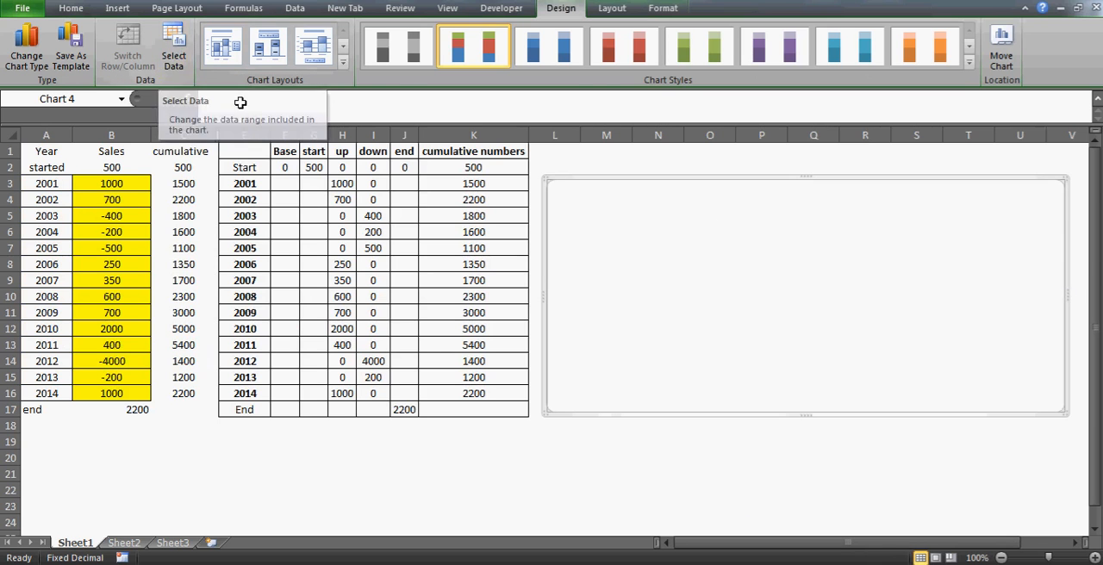
# Set the chart's data range to E1:J17 on Sheet1, leaving out the cumulative numbers column
pyautogui.click(176, 51)
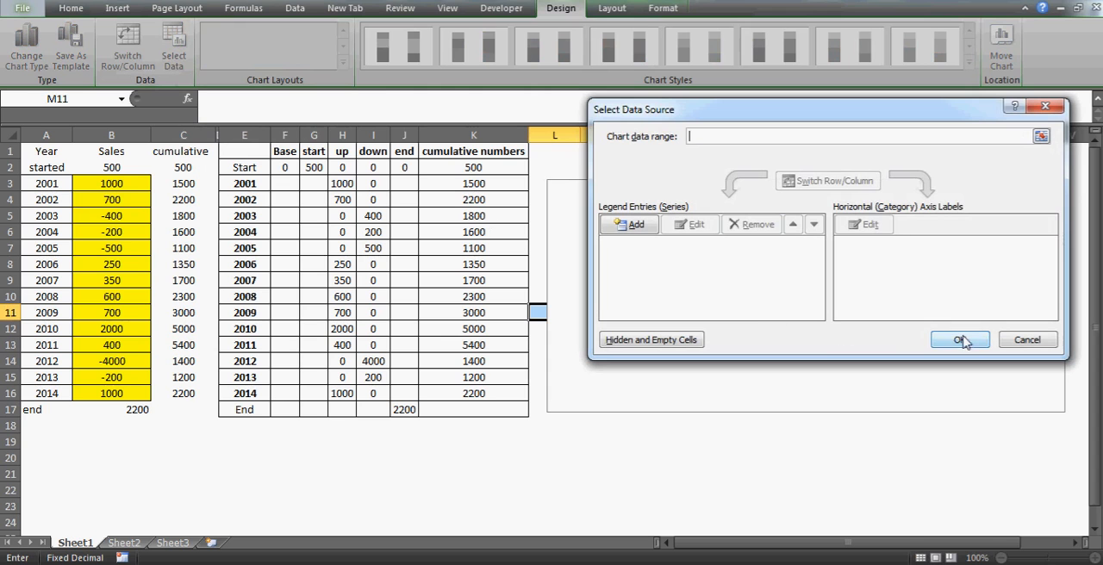
pyautogui.click(256, 151)
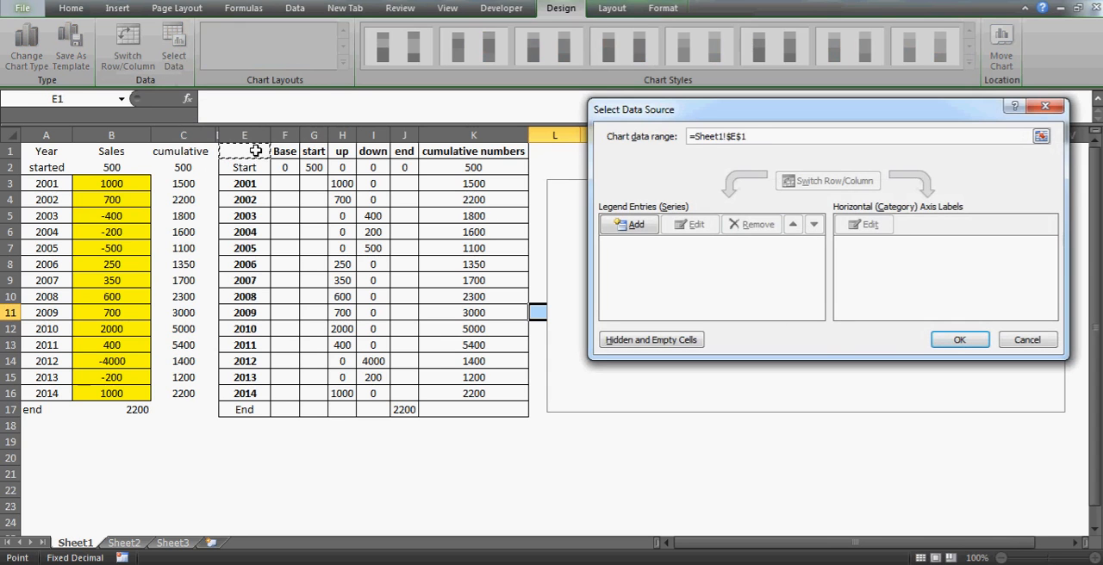
pyautogui.keyDown('shift'); pyautogui.click(406, 414); pyautogui.keyUp('shift')
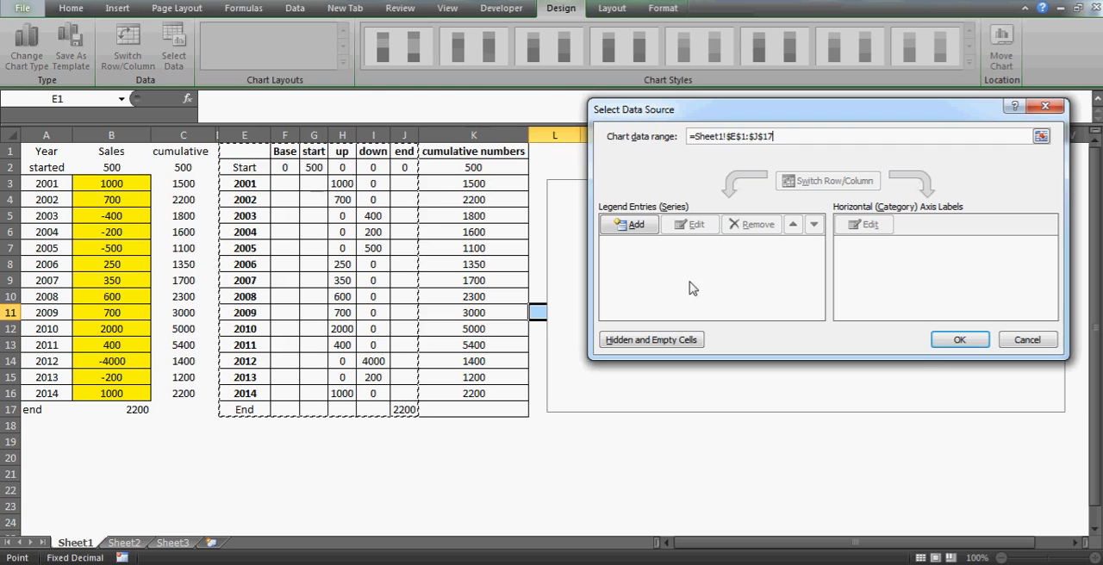
pyautogui.click(962, 343)
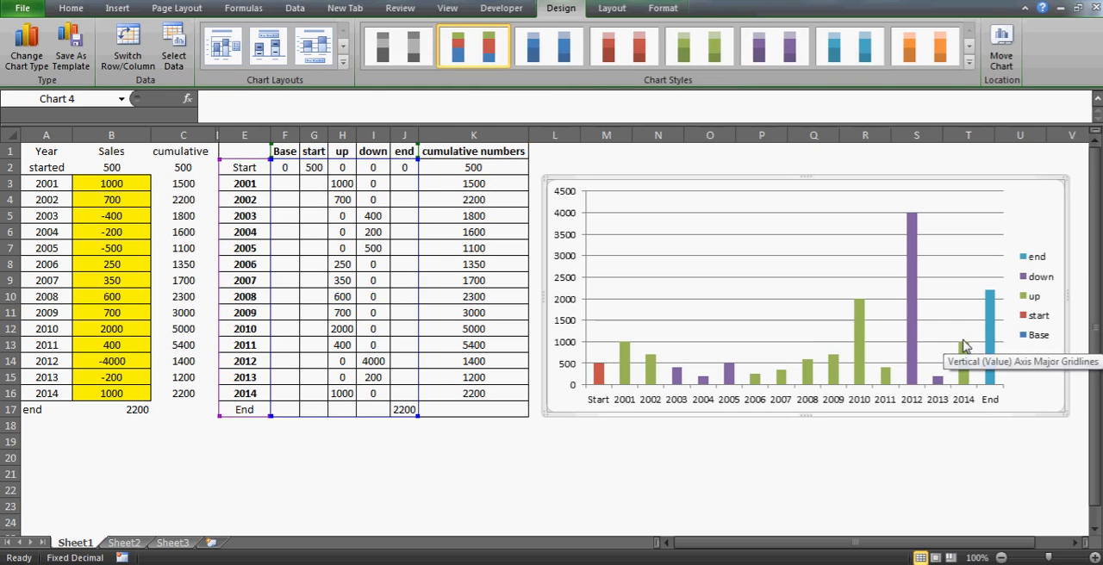
# Fill the chart's end and start series with the same lightest olive green theme colour
pyautogui.click(599, 382)
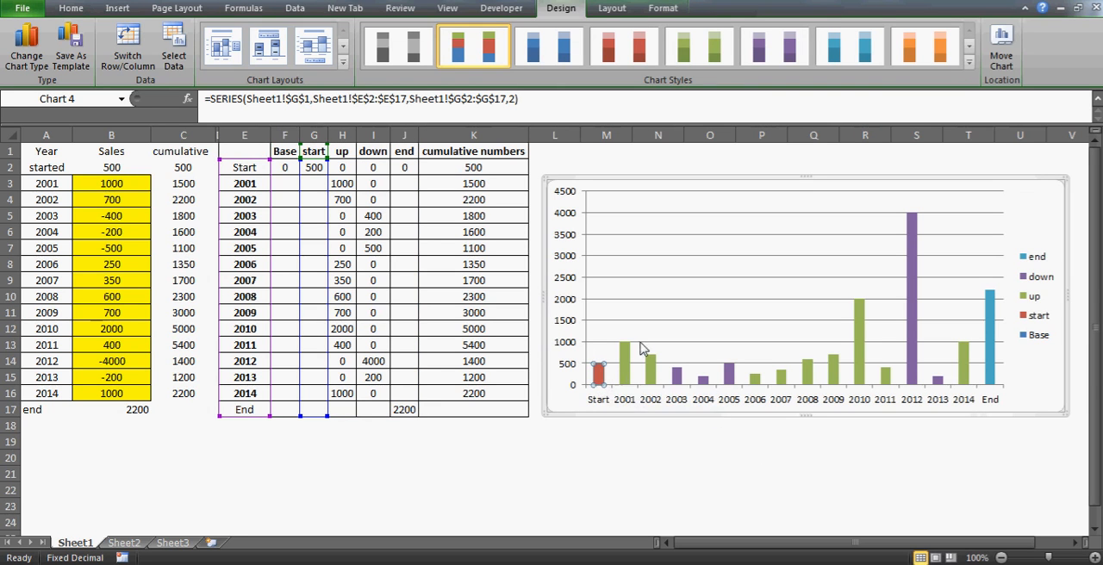
pyautogui.click(629, 360)
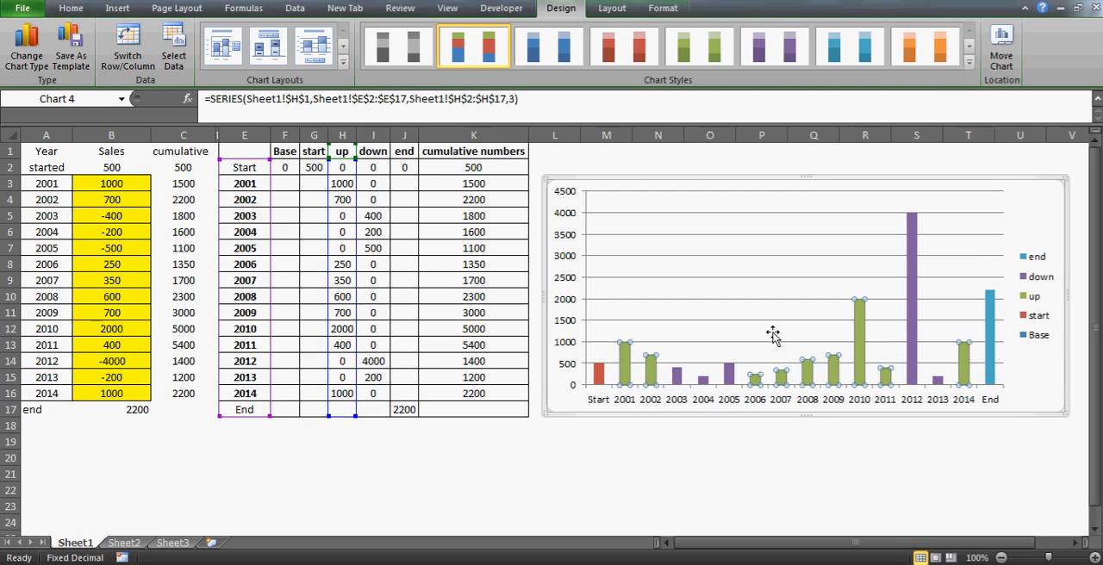
pyautogui.click(600, 379)
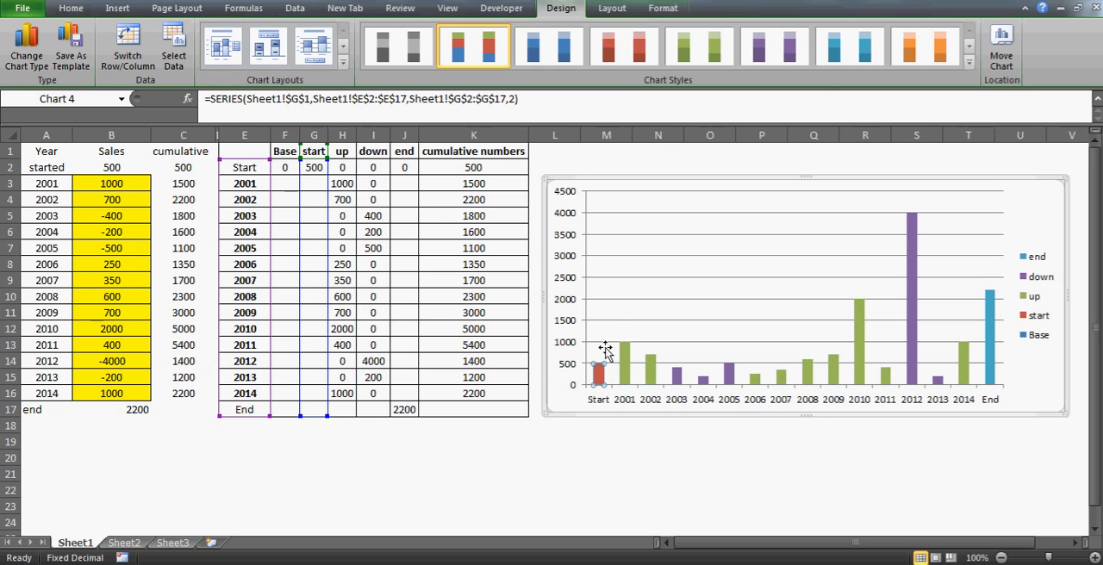
pyautogui.click(991, 358)
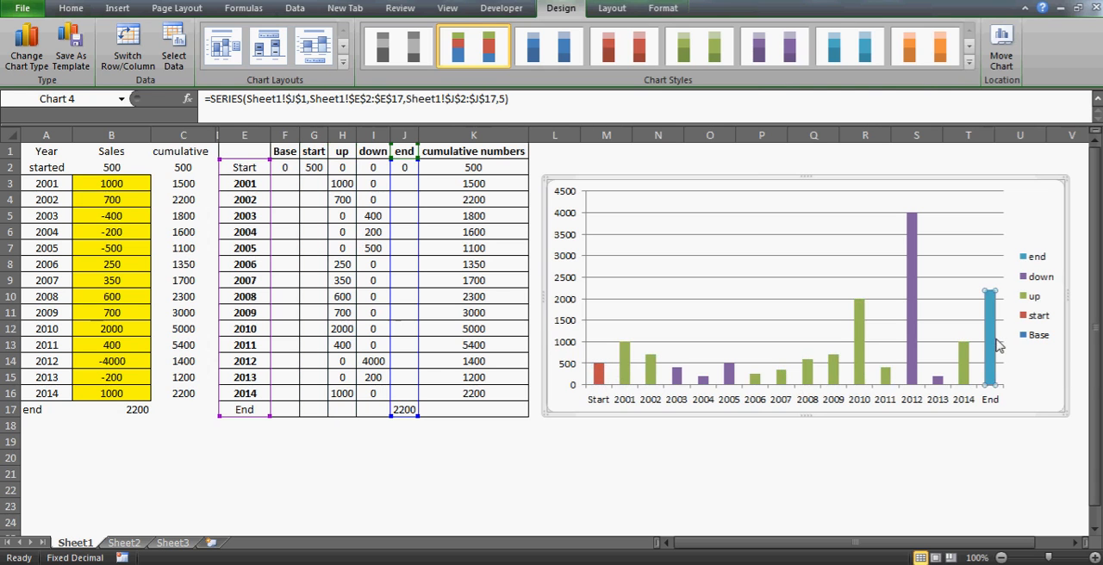
pyautogui.click(73, 9)
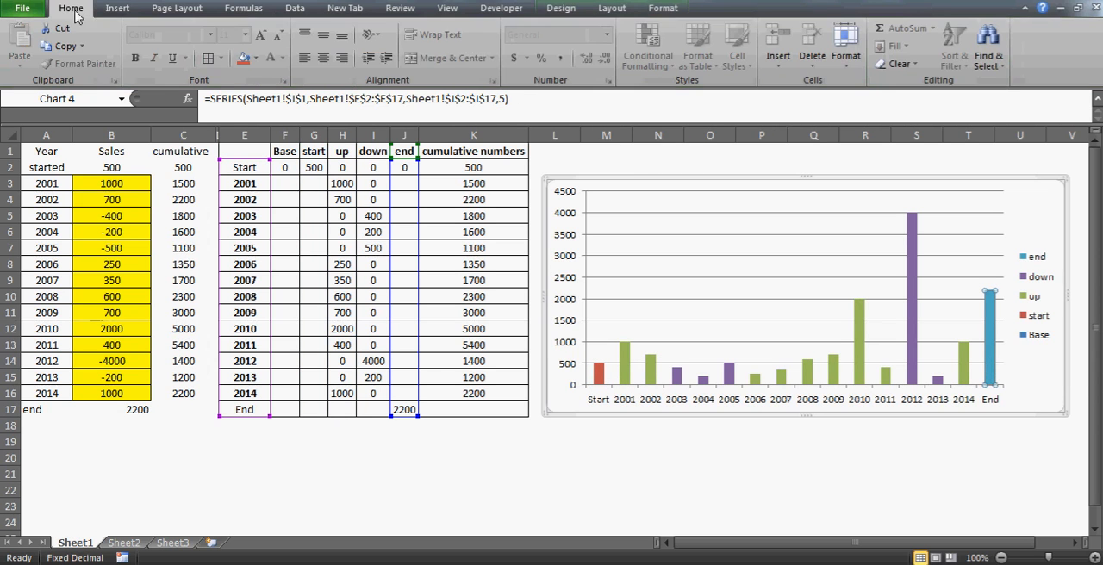
pyautogui.click(255, 58)
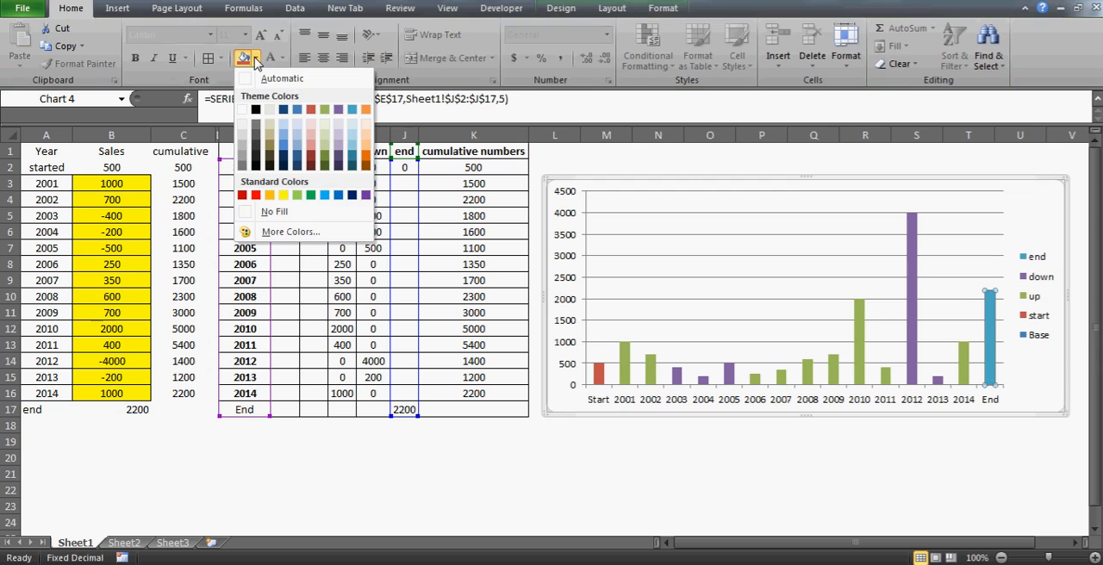
pyautogui.click(325, 126)
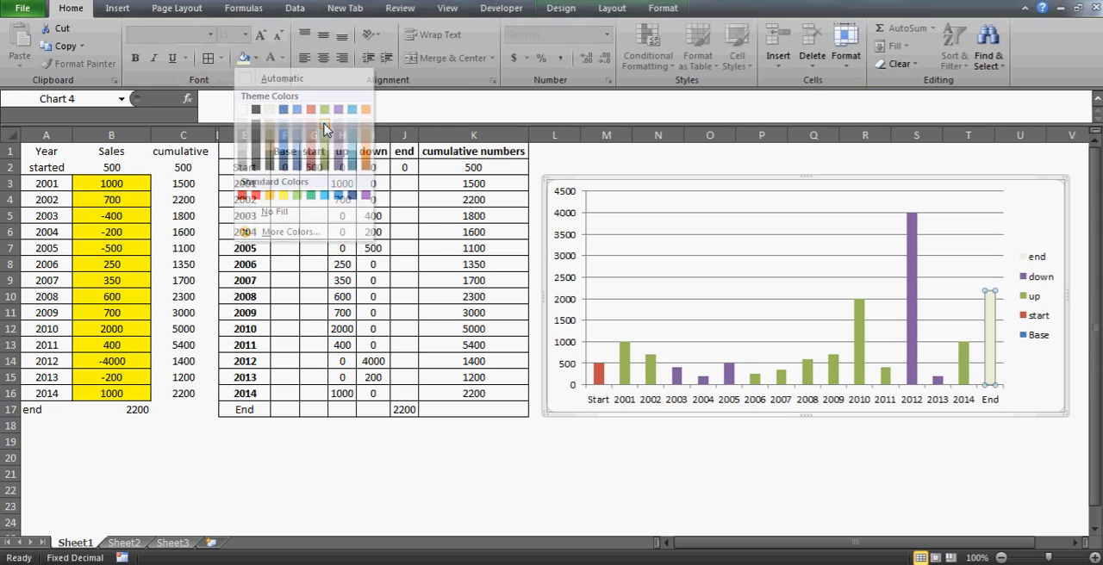
pyautogui.click(600, 371)
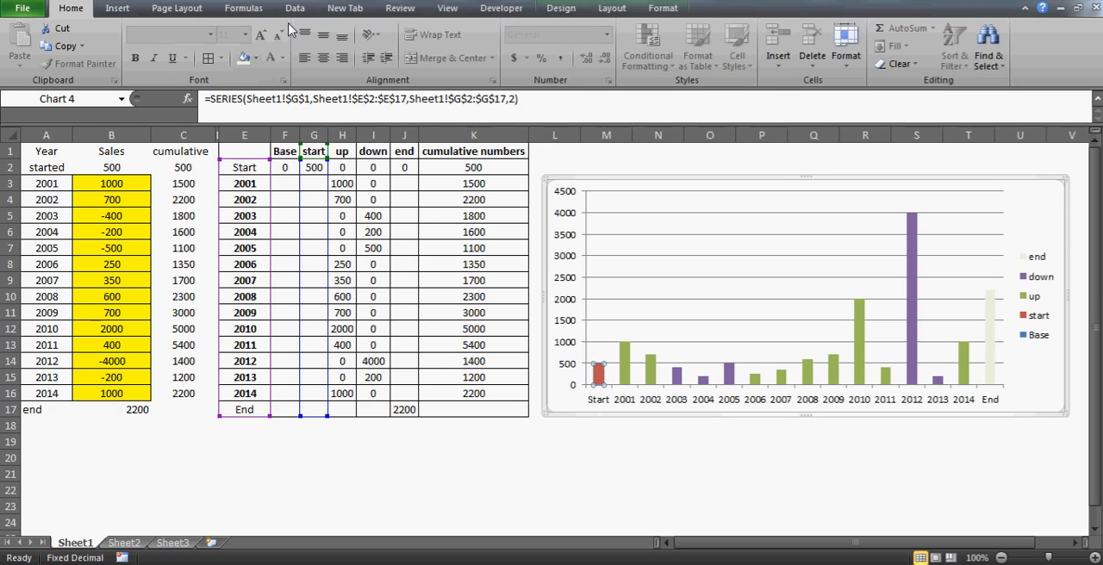
pyautogui.click(245, 58)
pyautogui.click(593, 474)
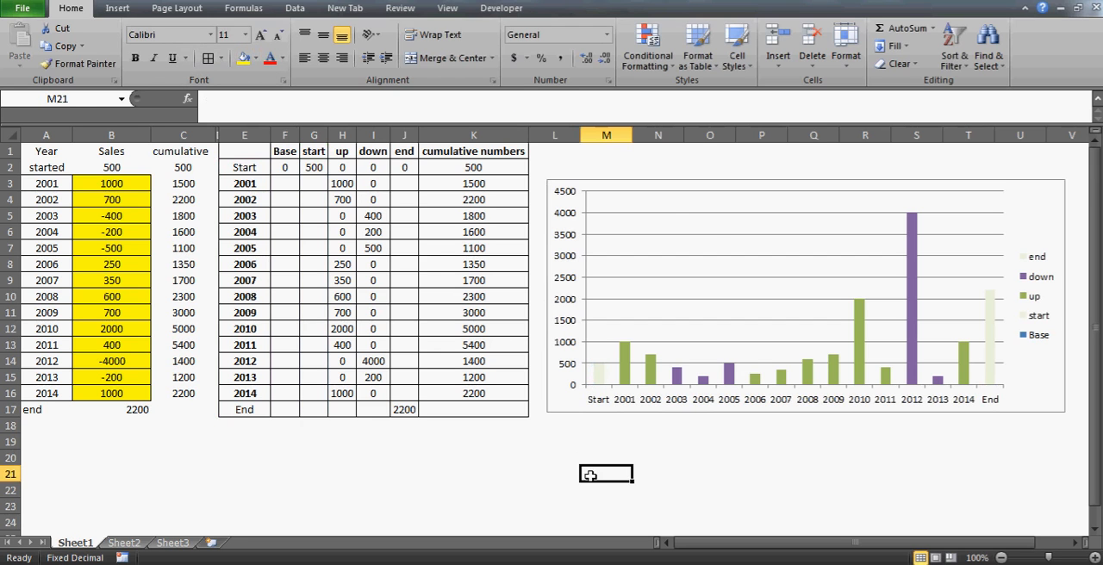
# Remove the horizontal gridlines from the chart's plot area
pyautogui.click(668, 216)
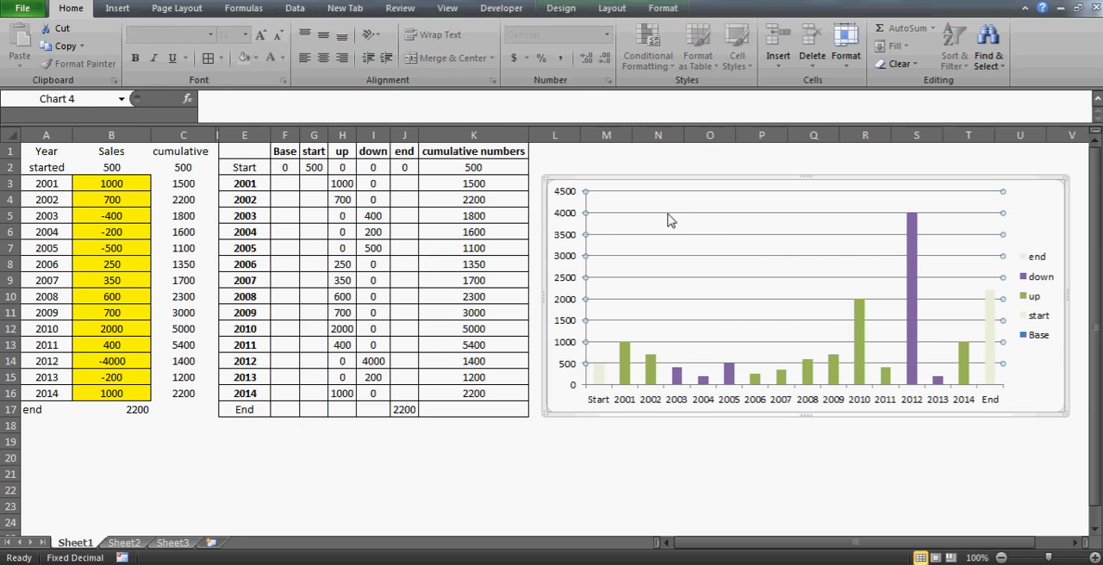
pyautogui.click(695, 221)
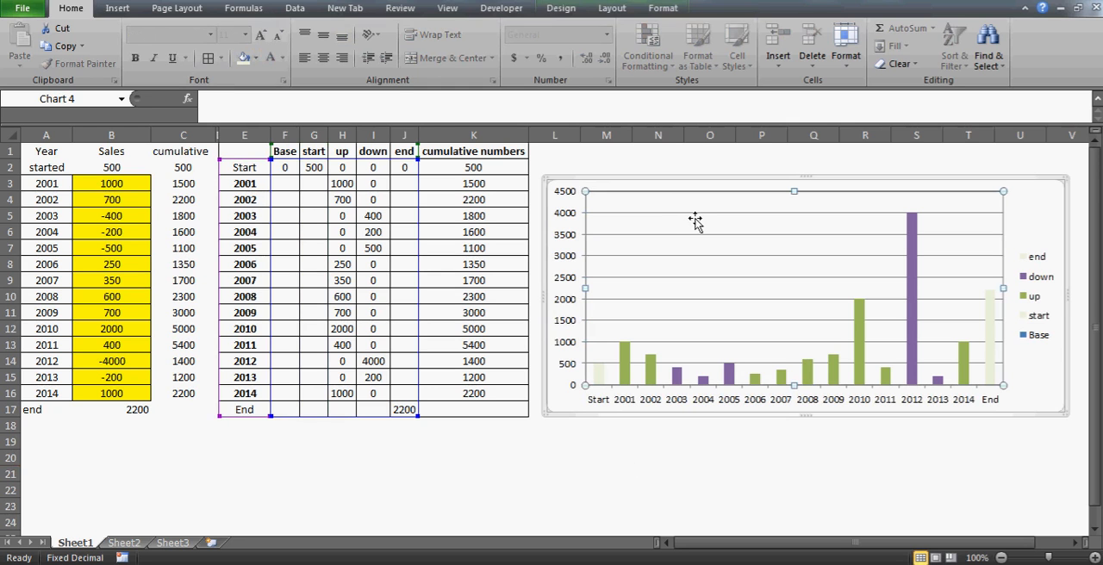
pyautogui.click(685, 216)
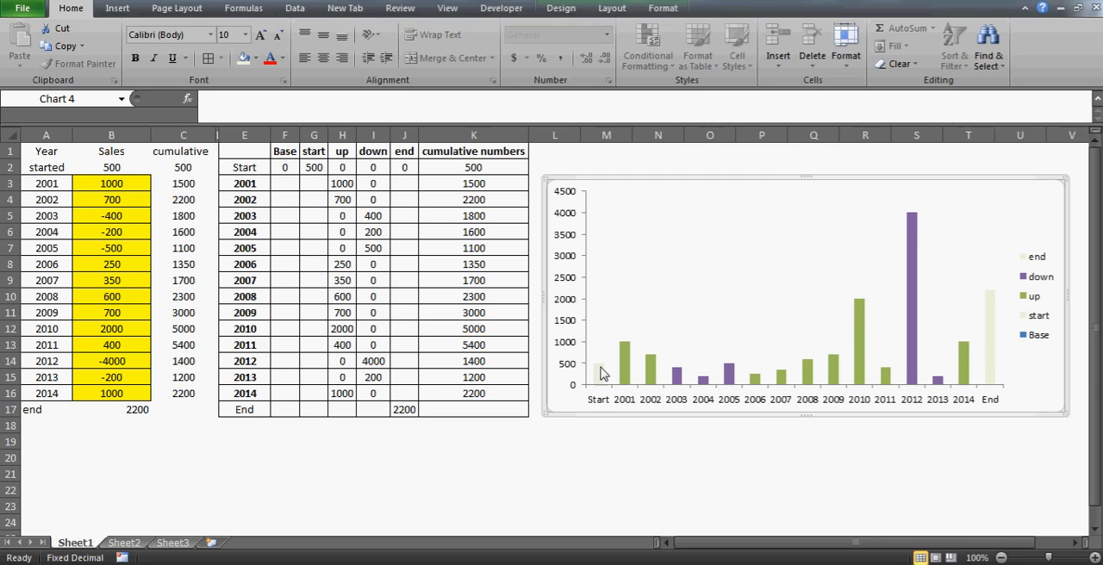
# Enter the formula =K2 in F3 as the Base for 2001, linking it to the previous cumulative number
pyautogui.moveTo(600, 373)
pyautogui.moveTo(626, 354)
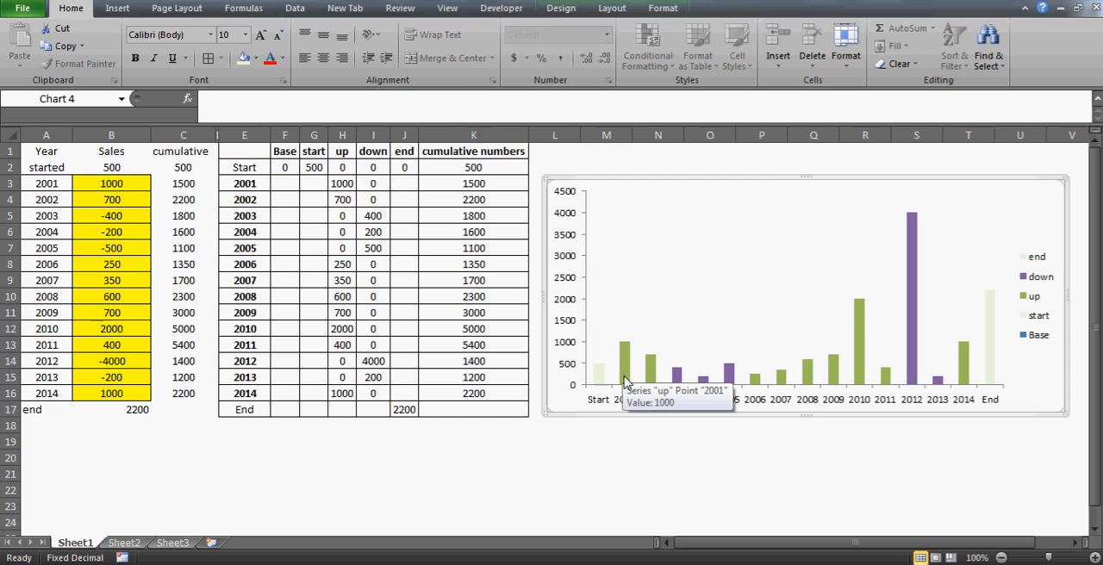
pyautogui.click(285, 184)
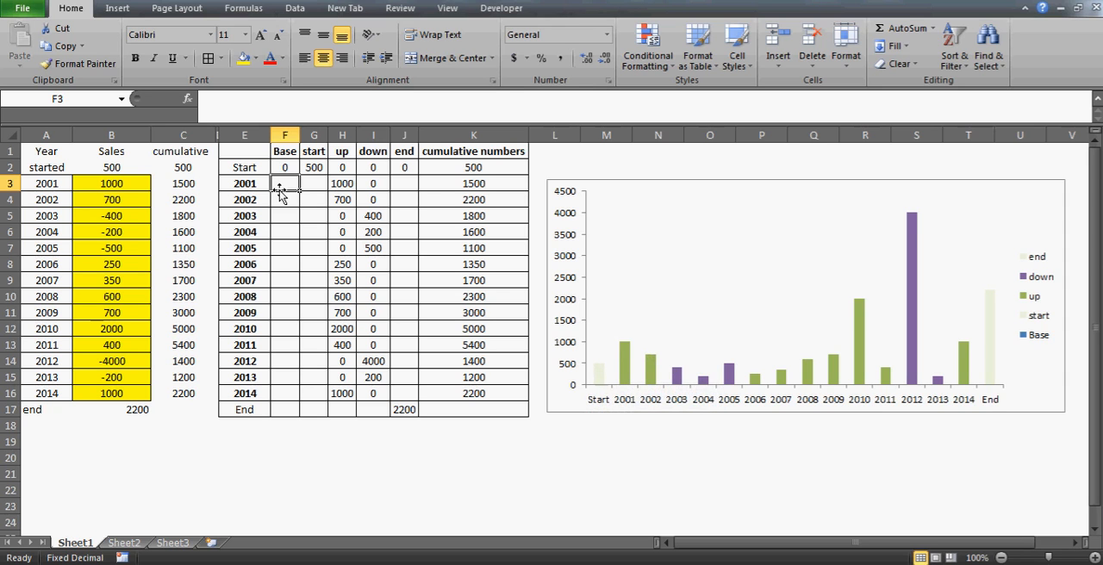
pyautogui.click(338, 197)
pyautogui.press('Up')
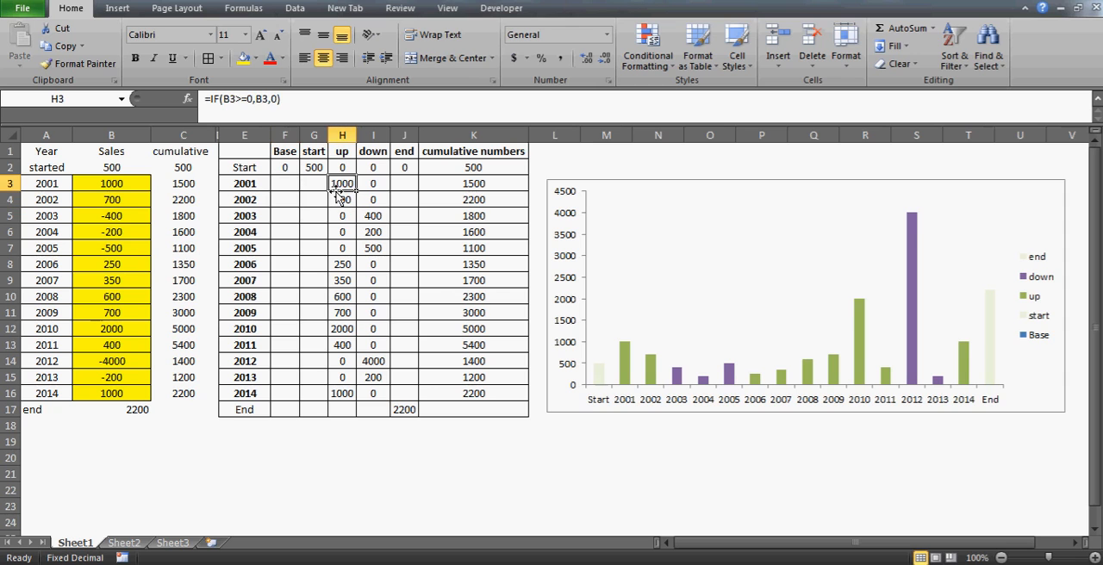
pyautogui.press('Left')
pyautogui.press('Left')
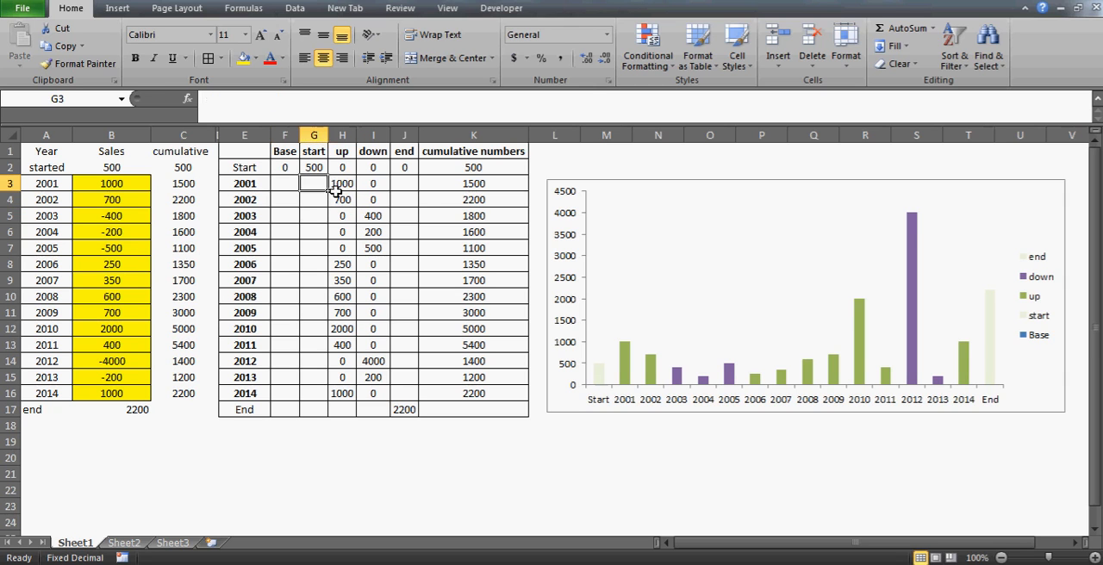
pyautogui.write('=')
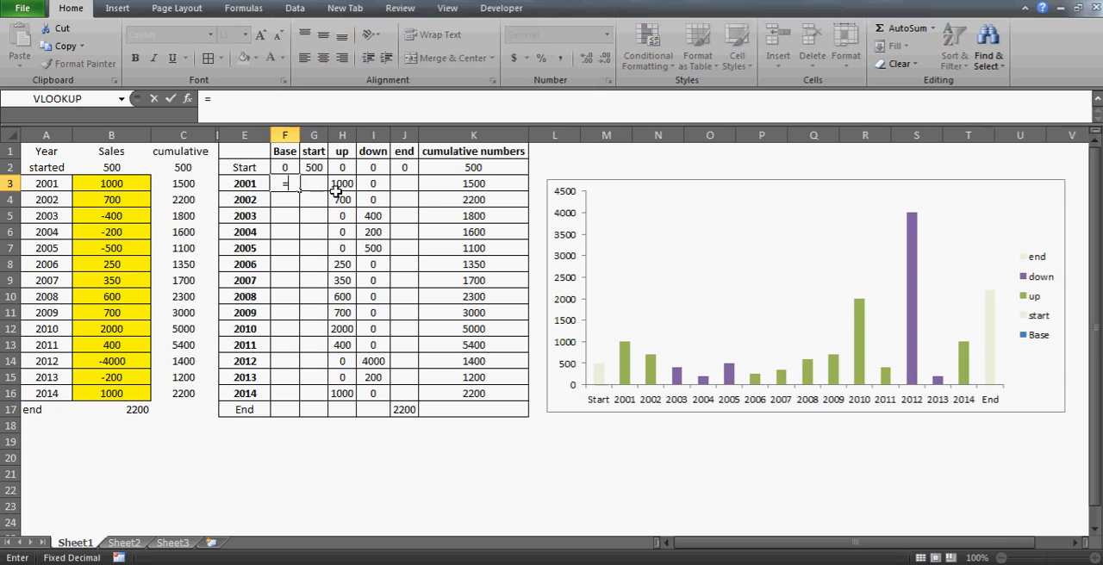
pyautogui.click(466, 169)
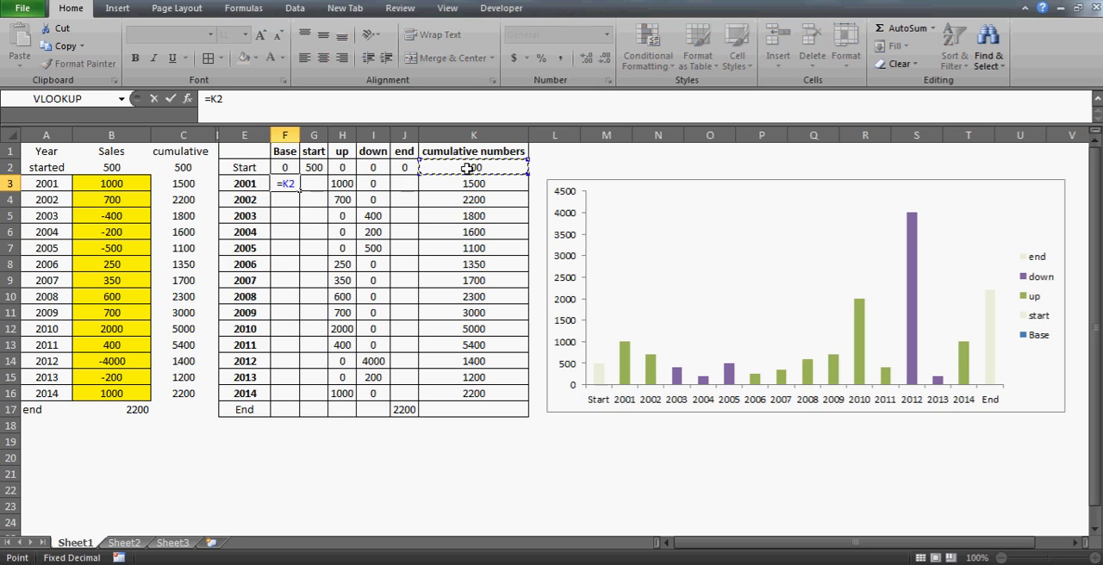
pyautogui.press('Return')
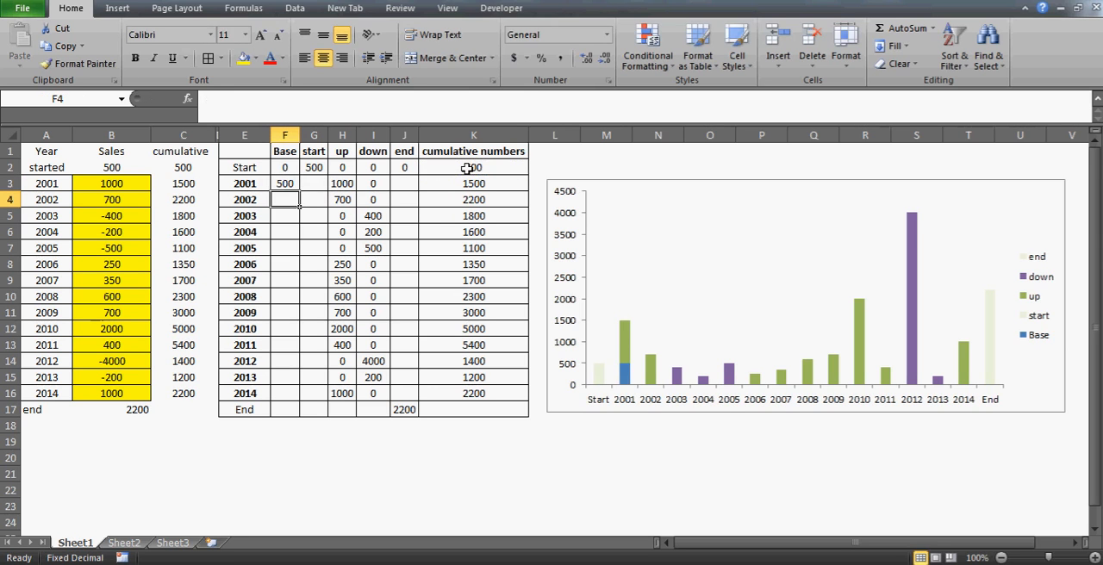
# Check the 2001 Base formula in F3 against the starting values in K2 and G2, and select the Base series in the chart
pyautogui.doubleClick(281, 184)
pyautogui.press('Escape')
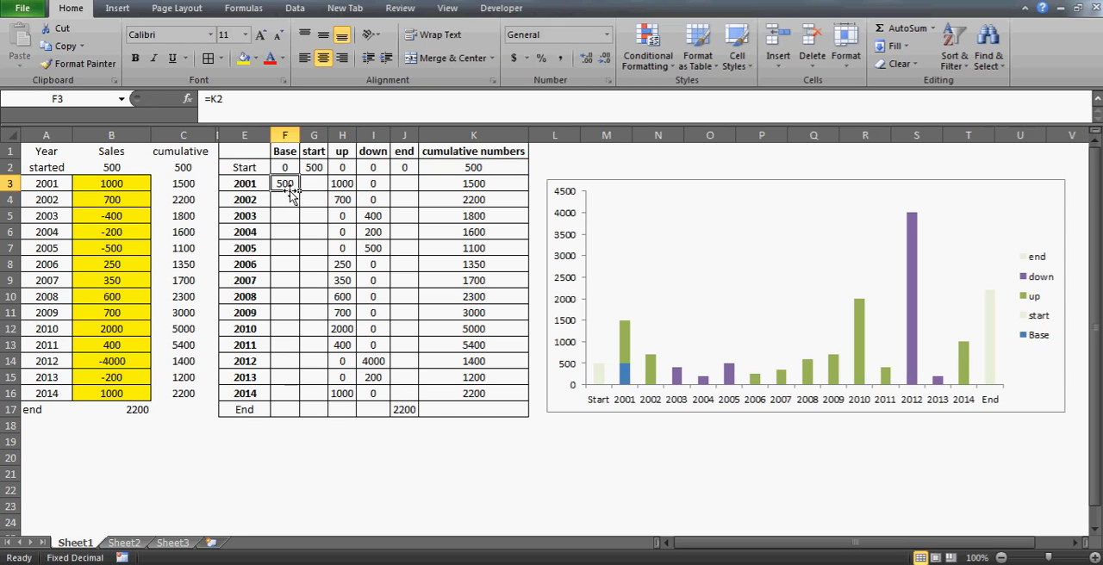
pyautogui.click(475, 167)
pyautogui.click(311, 168)
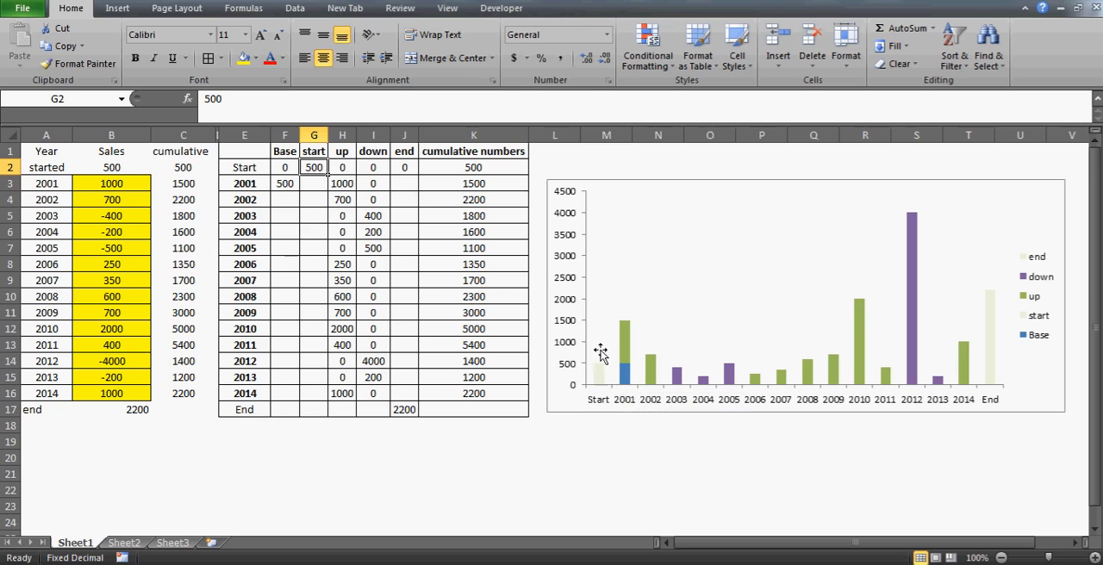
pyautogui.click(628, 377)
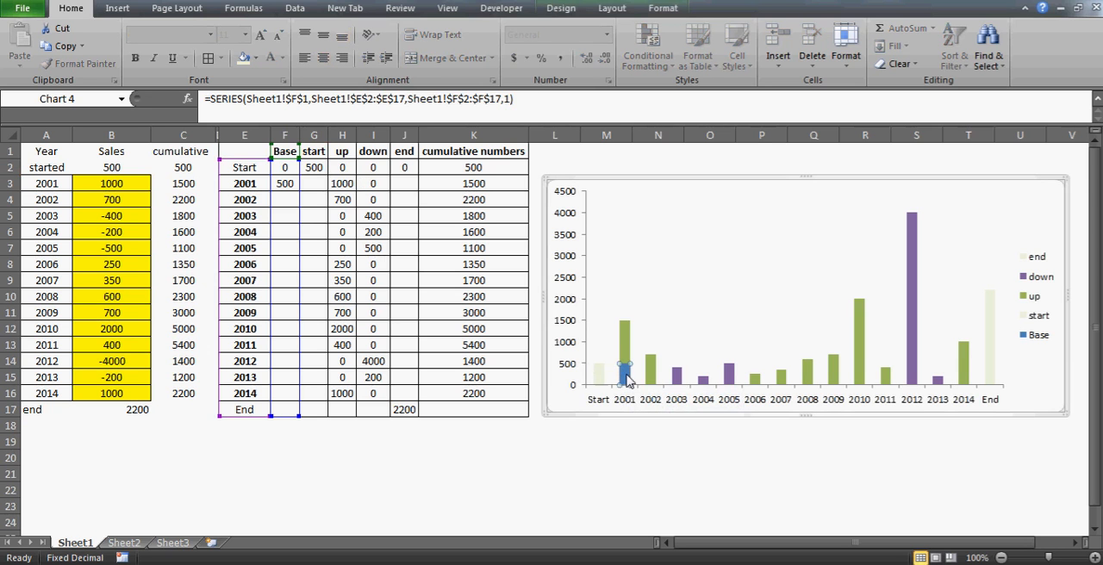
# Try setting the chart's Base series to No Fill, undo that fill change and deselect the chart
pyautogui.click(255, 58)
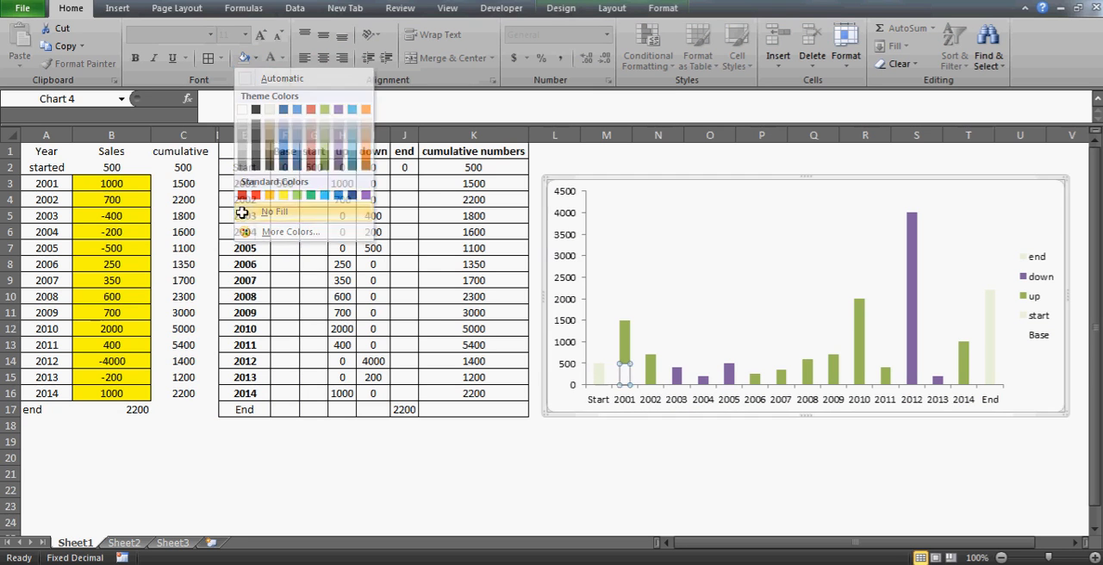
pyautogui.click(250, 212)
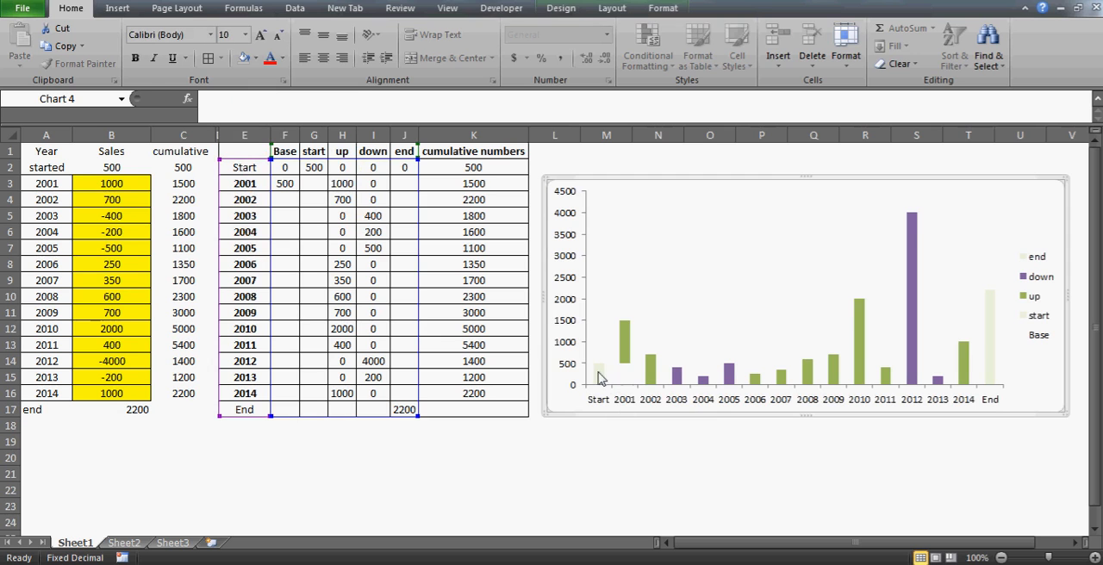
pyautogui.moveTo(600, 377)
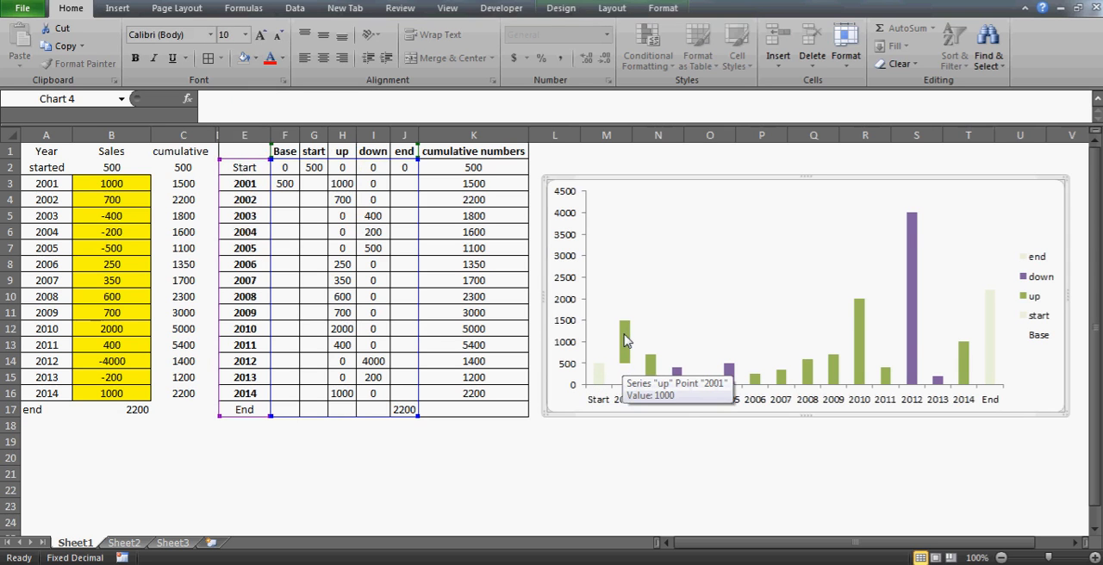
pyautogui.hotkey('ctrl', 'z')
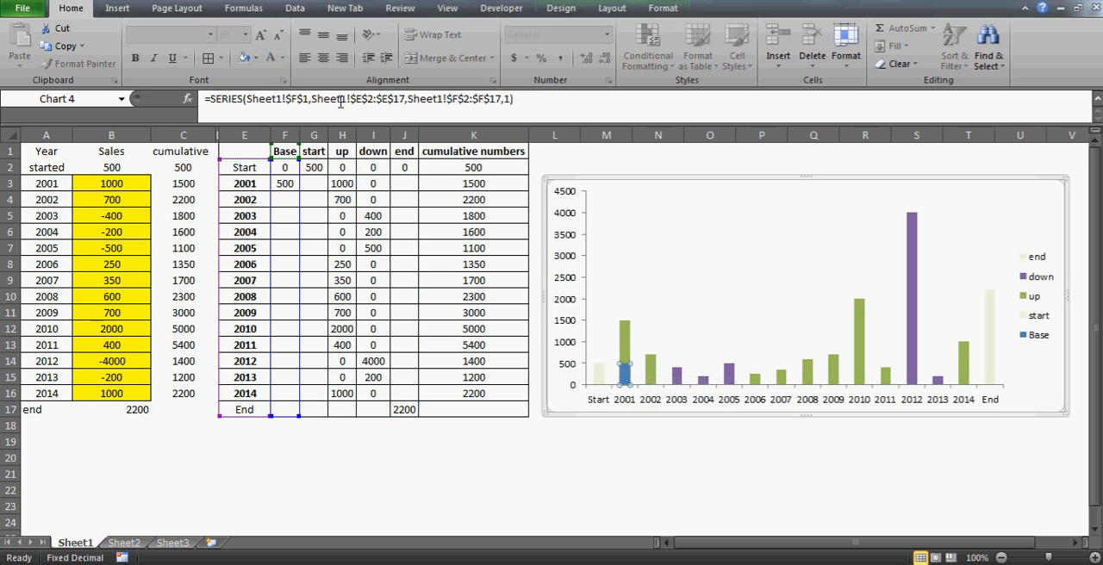
pyautogui.click(571, 504)
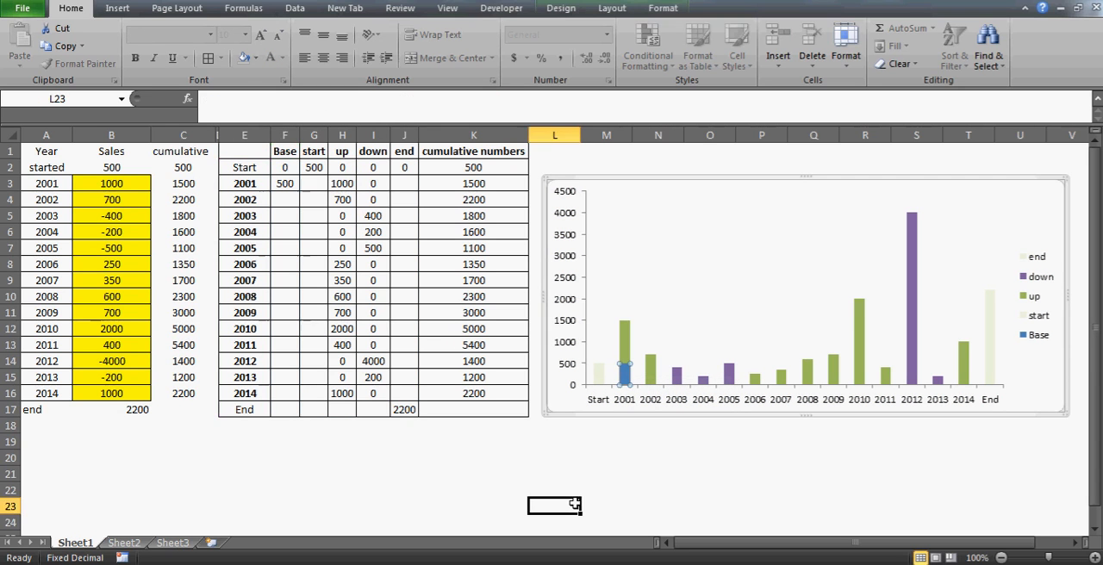
# Examine the Base cells from F3 down and the 2002 up formula in H4
pyautogui.click(291, 190)
pyautogui.click(286, 204)
pyautogui.hotkey('shift', 'Down')
pyautogui.hotkey('shift', 'Down')
pyautogui.hotkey('shift', 'Down')
pyautogui.hotkey('shift', 'Down')
pyautogui.hotkey('shift', 'Down')
pyautogui.hotkey('shift', 'Down')
pyautogui.hotkey('shift', 'Down')
pyautogui.hotkey('shift', 'Down')
pyautogui.hotkey('shift', 'Down')
pyautogui.hotkey('shift', 'Down')
pyautogui.hotkey('shift', 'Down')
pyautogui.hotkey('shift', 'Down')
pyautogui.hotkey('shift', 'Down')
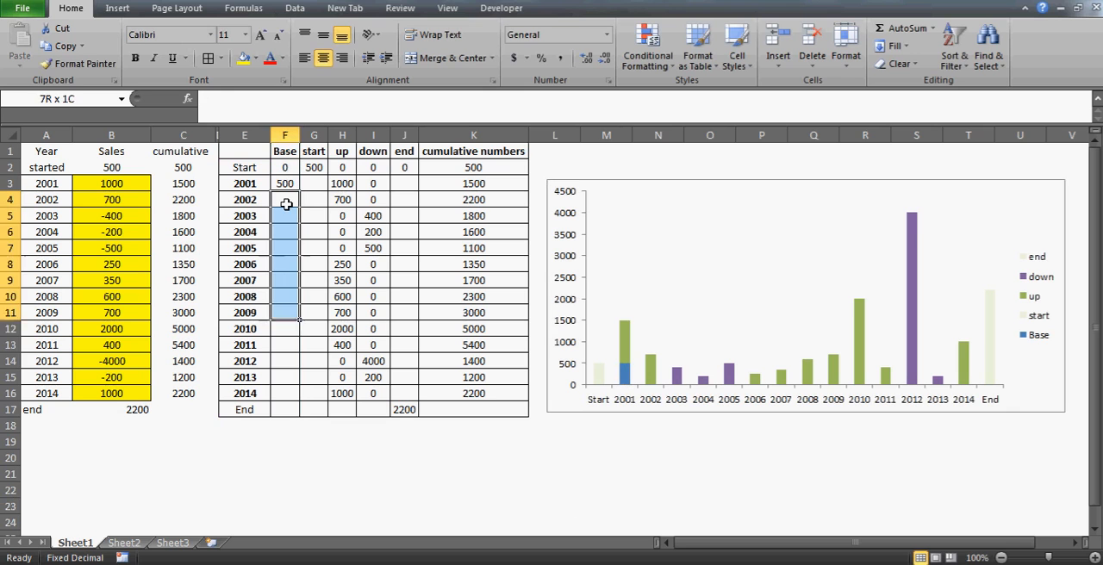
pyautogui.press('Up')
pyautogui.click(286, 204)
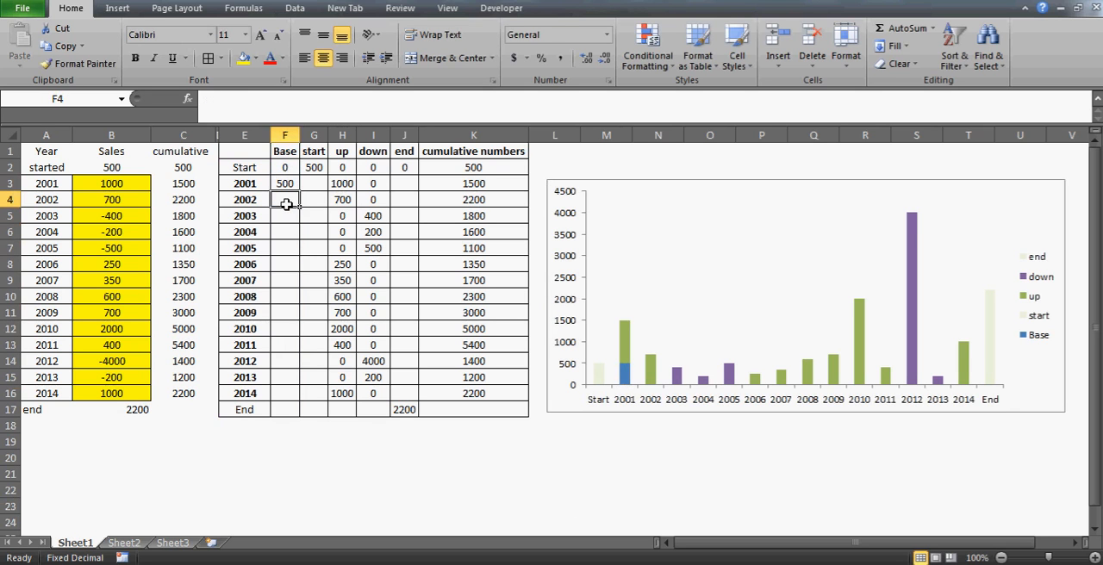
pyautogui.press('Right')
pyautogui.press('Right')
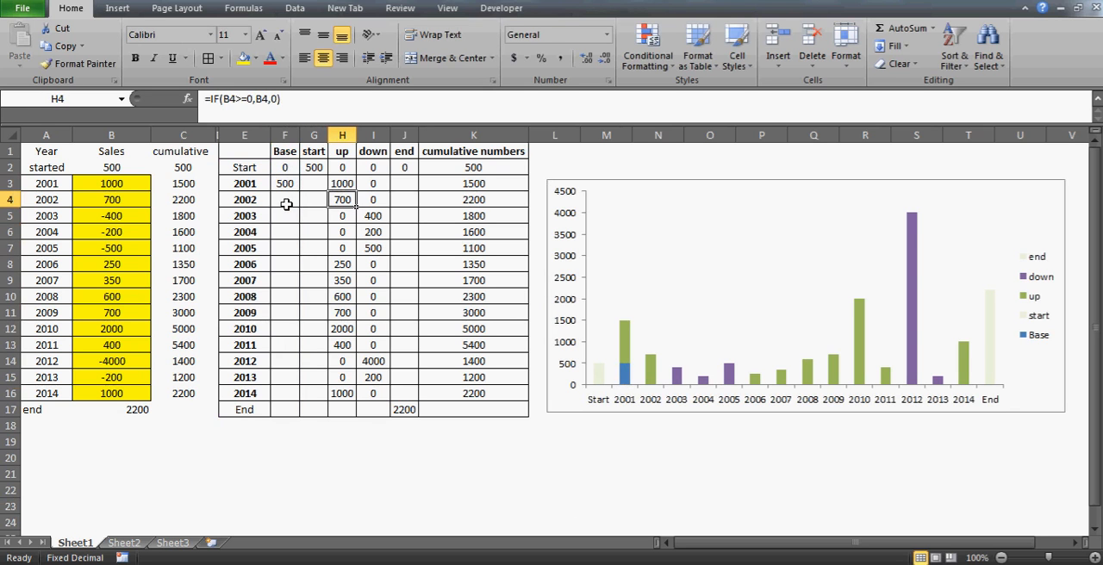
pyautogui.press('Left')
pyautogui.press('Left')
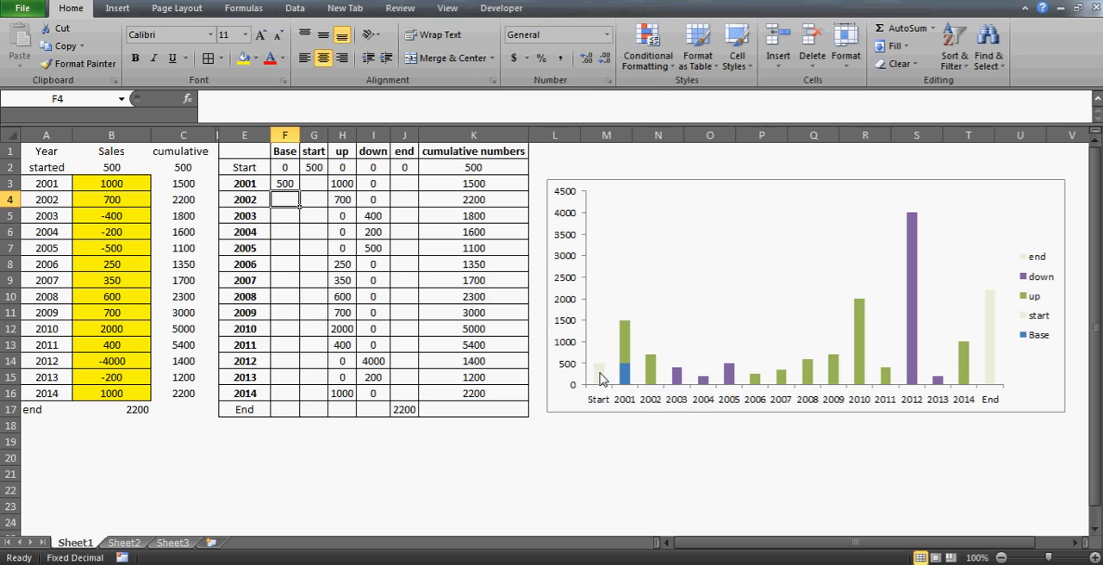
# Enter the formula =K3 in F4 as the Base for 2002, linking it to the previous year's cumulative number
pyautogui.moveTo(602, 379)
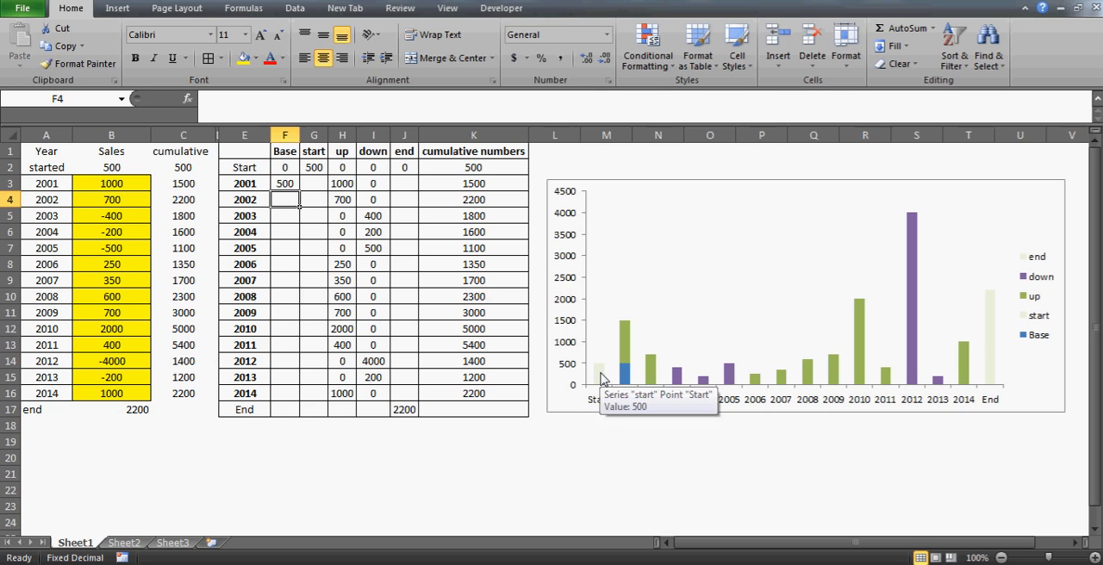
pyautogui.click(293, 185)
pyautogui.press('Return')
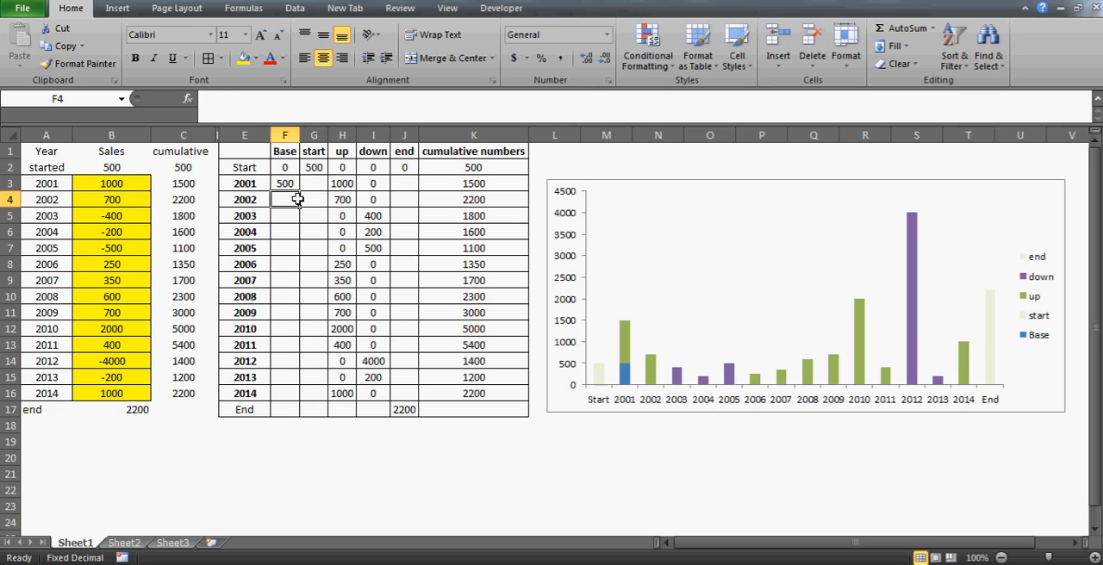
pyautogui.click(462, 188)
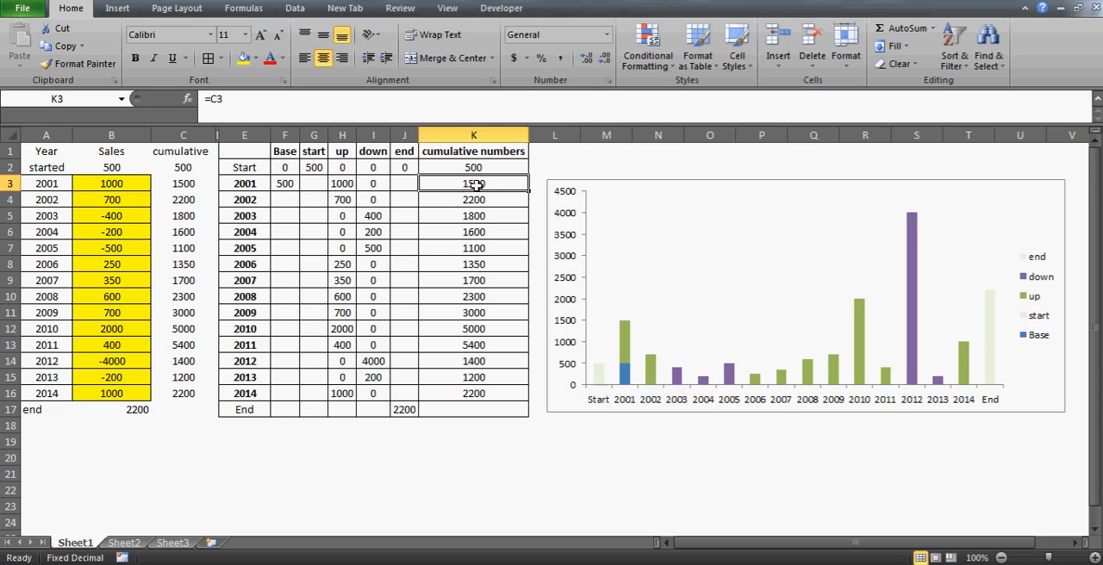
pyautogui.moveTo(626, 327)
pyautogui.click(282, 202)
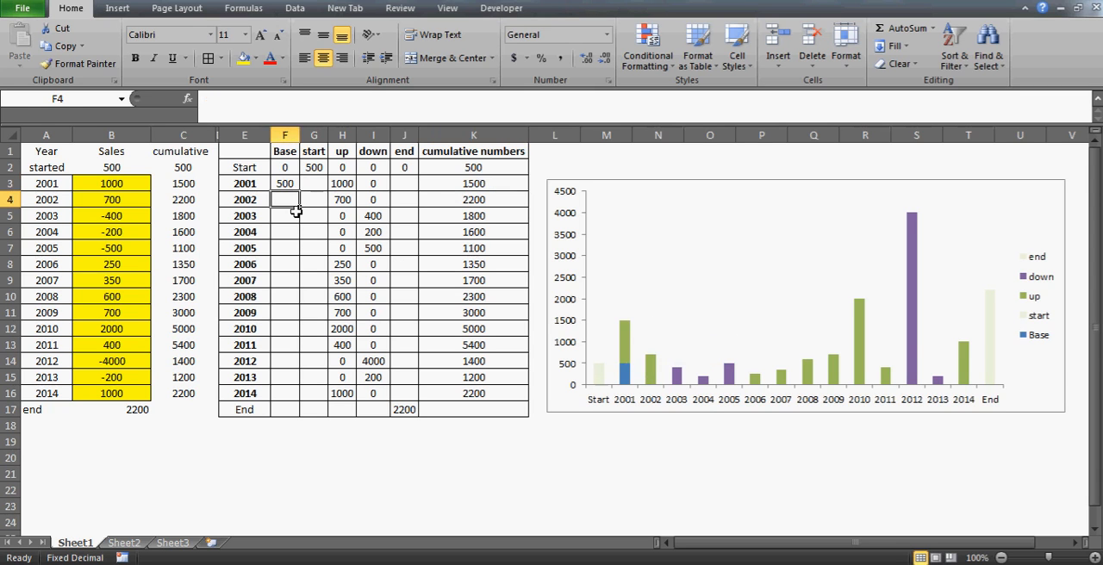
pyautogui.write('=')
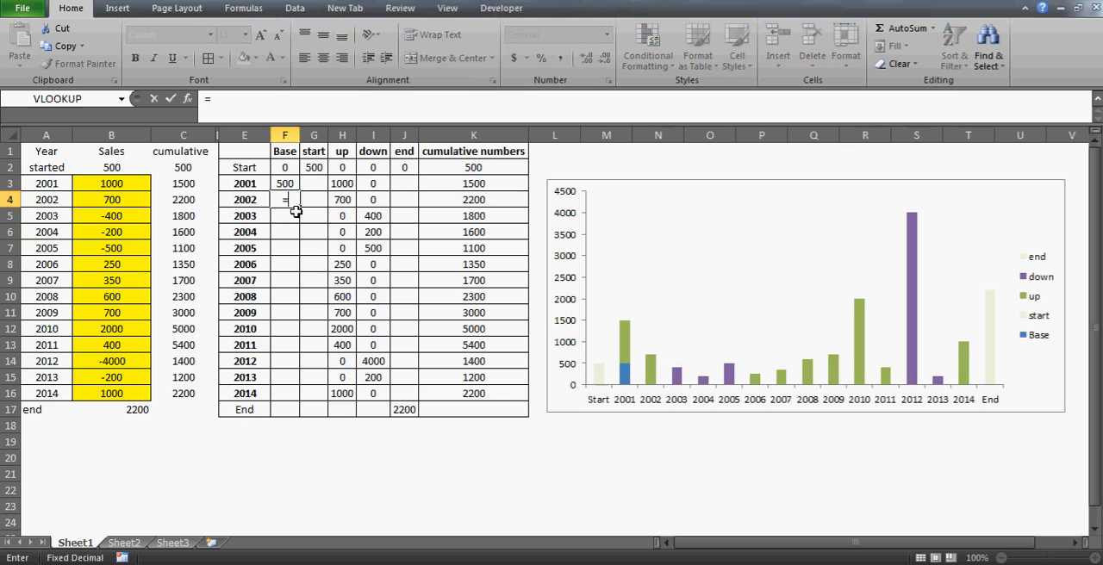
pyautogui.click(477, 184)
pyautogui.press('Return')
pyautogui.press('Up')
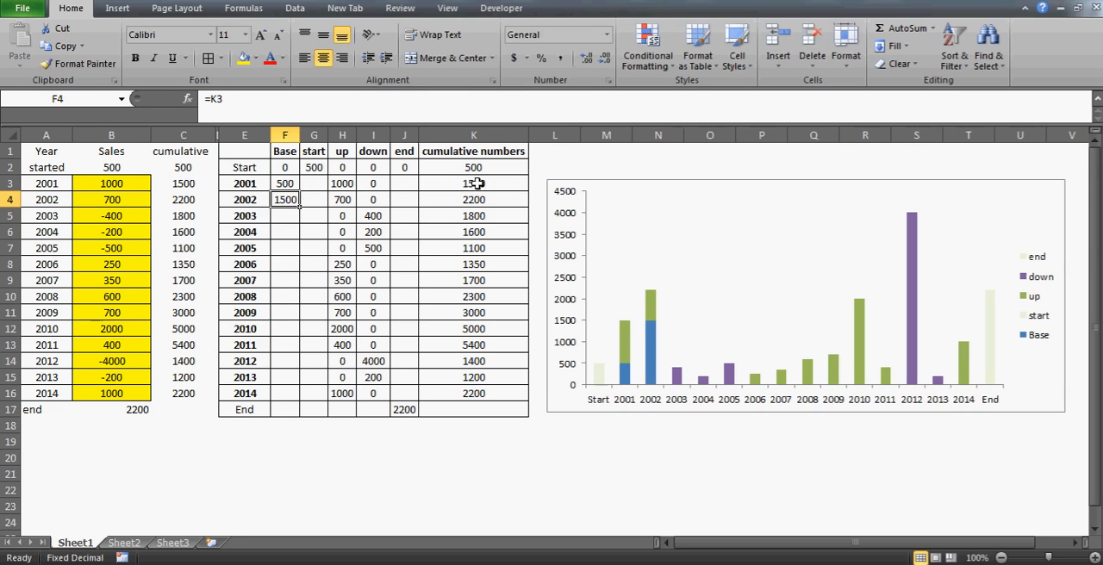
# Inspect the Base series under the 2001 and 2002 columns in the chart and recheck the formula in F4
pyautogui.click(652, 341)
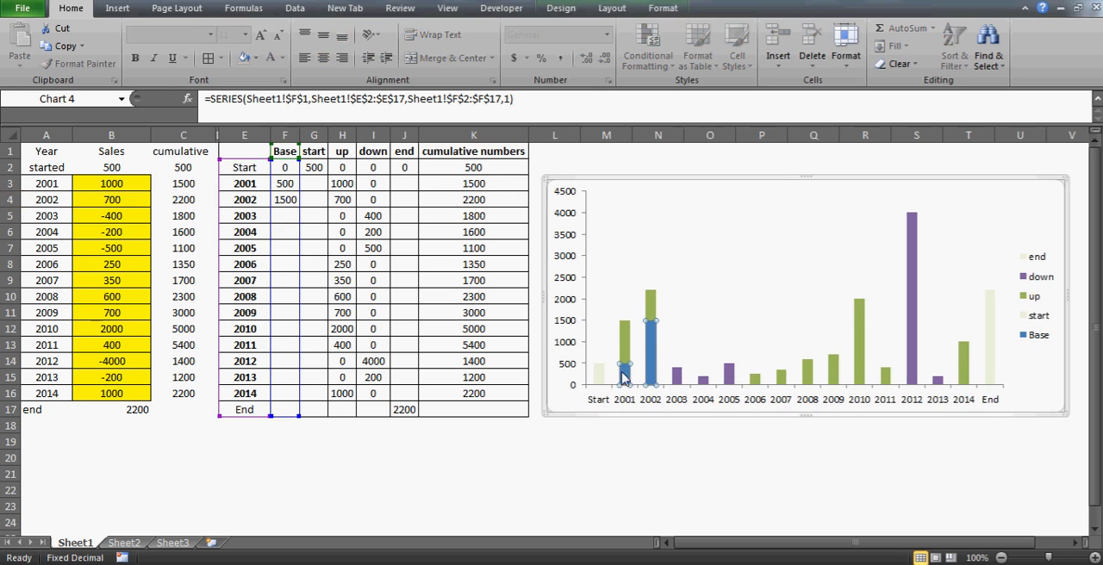
pyautogui.moveTo(652, 343)
pyautogui.moveTo(651, 307)
pyautogui.press('Escape')
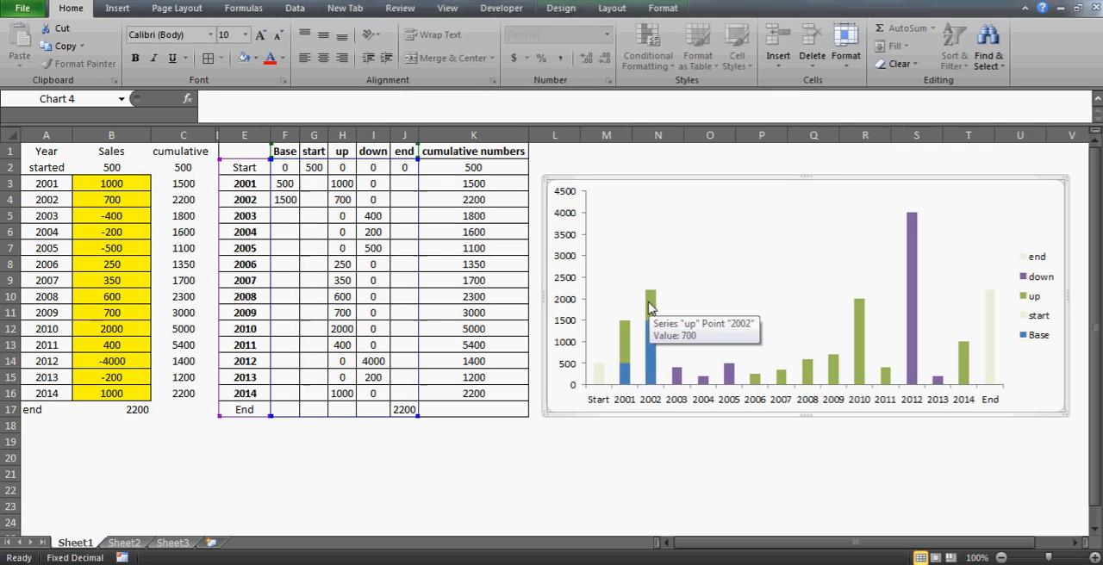
pyautogui.click(303, 216)
pyautogui.press('Up')
pyautogui.press('Left')
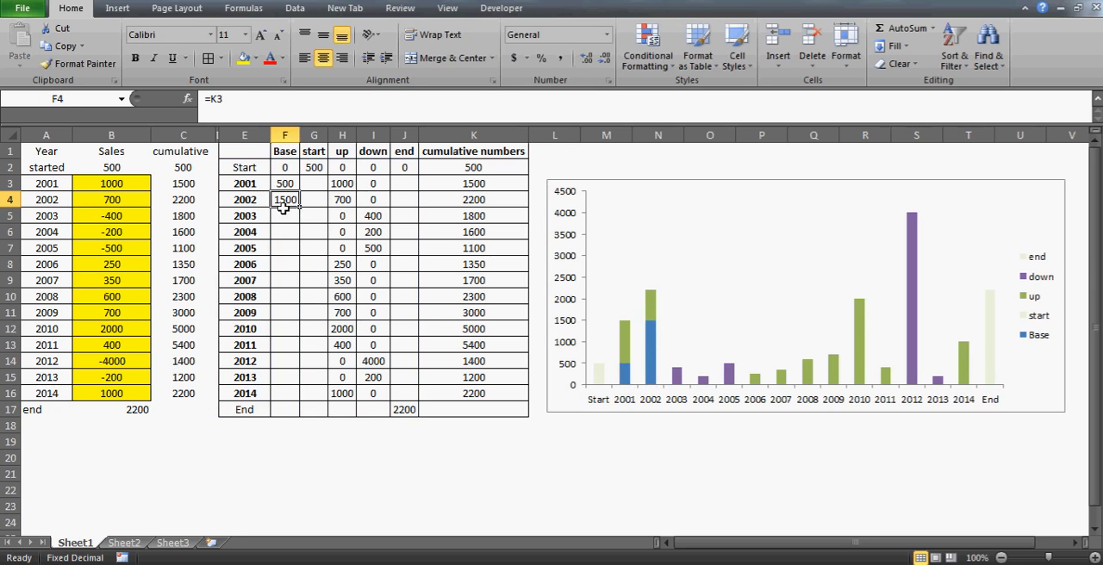
# Enter the formula =K4-I5 in F5 as the Base for 2003, subtracting the down value from the previous cumulative number
pyautogui.press('Down')
pyautogui.press('Right')
pyautogui.press('Right')
pyautogui.press('Right')
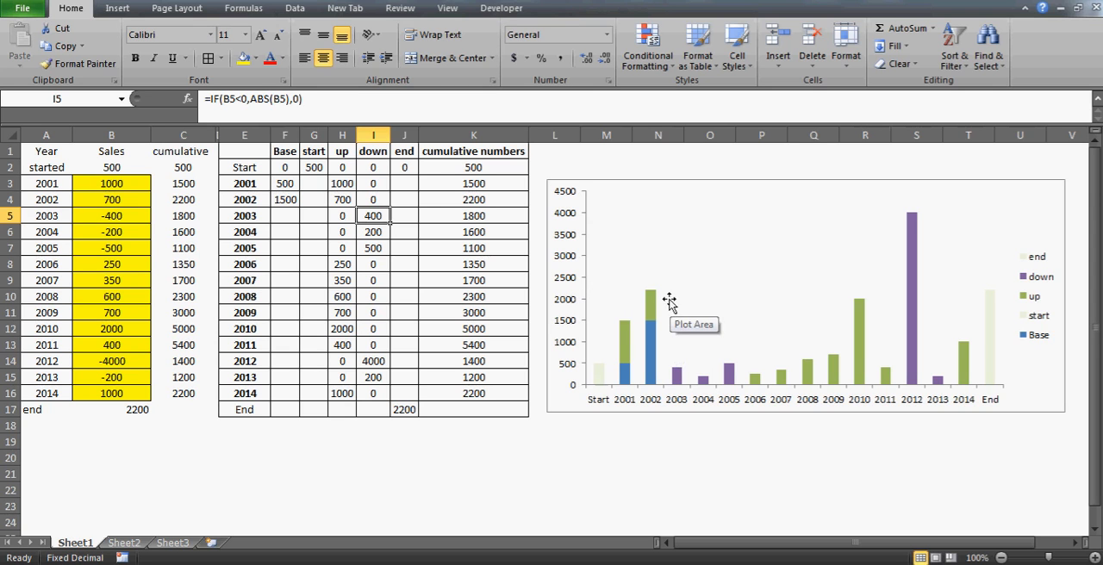
pyautogui.click(294, 216)
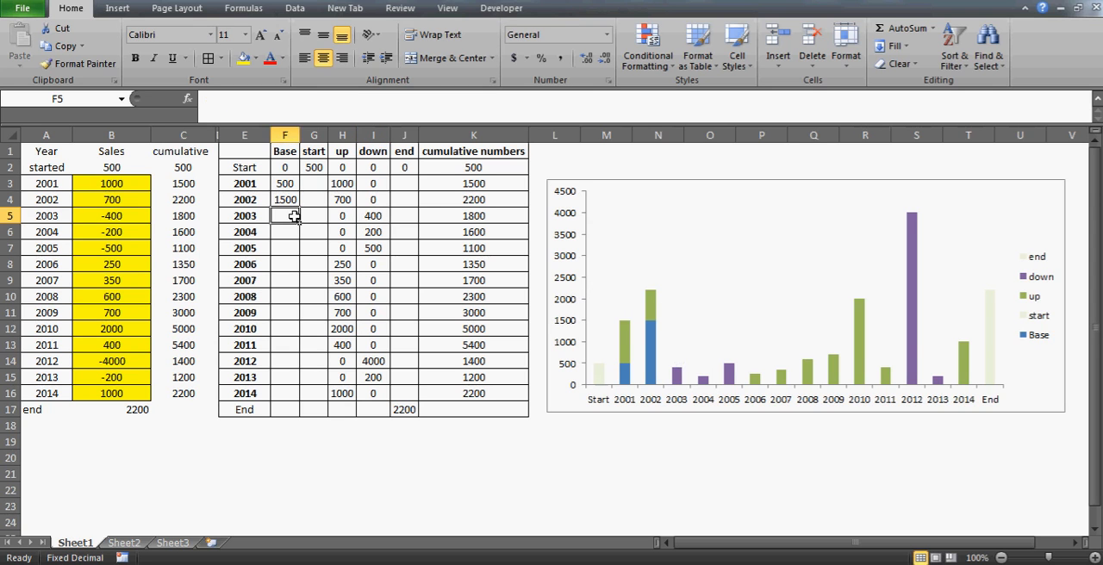
pyautogui.write('=')
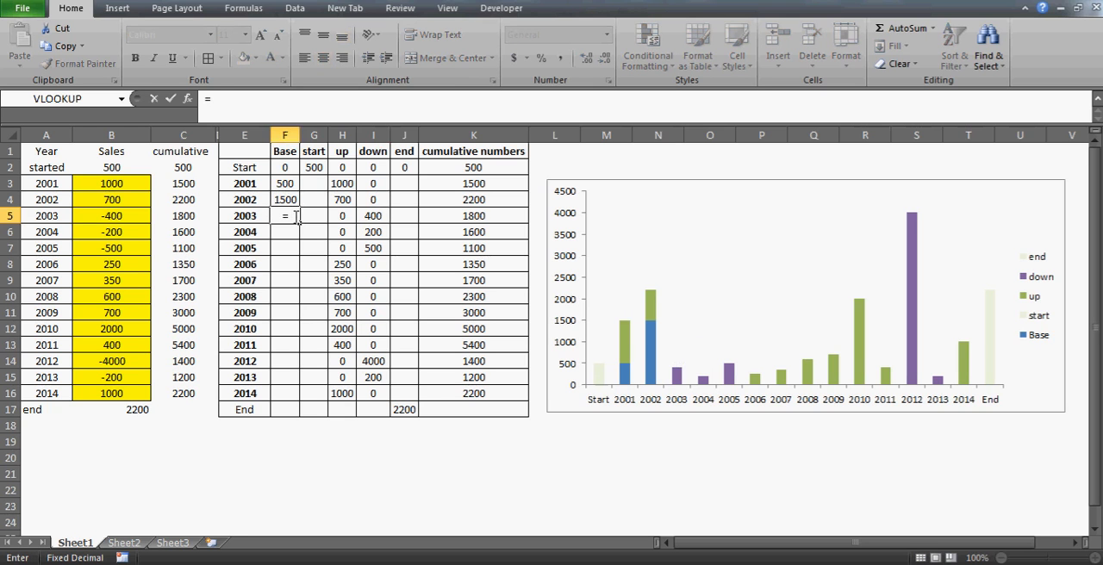
pyautogui.click(456, 199)
pyautogui.write('-')
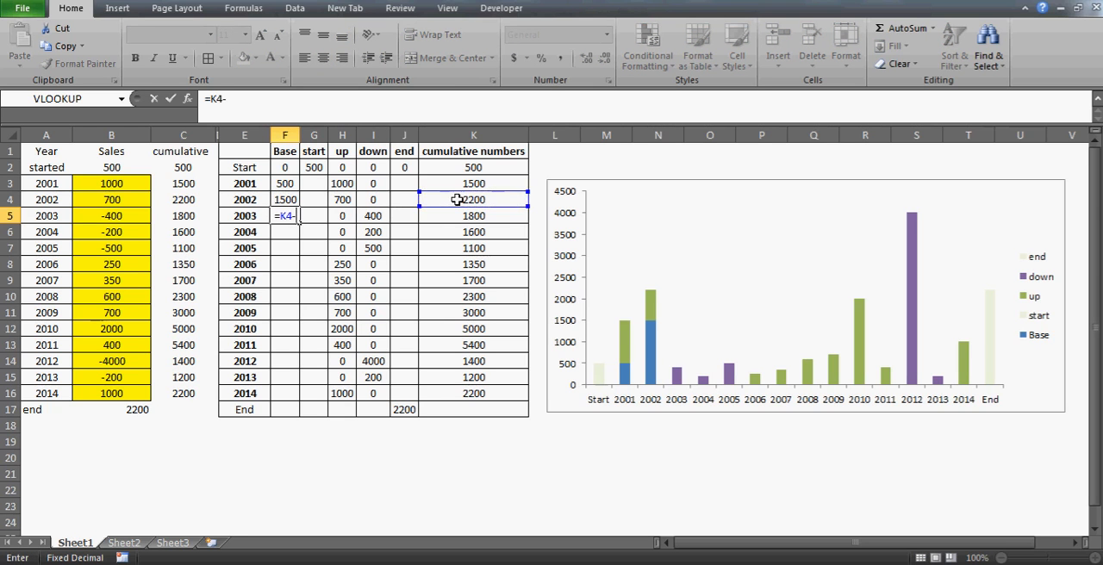
pyautogui.click(371, 215)
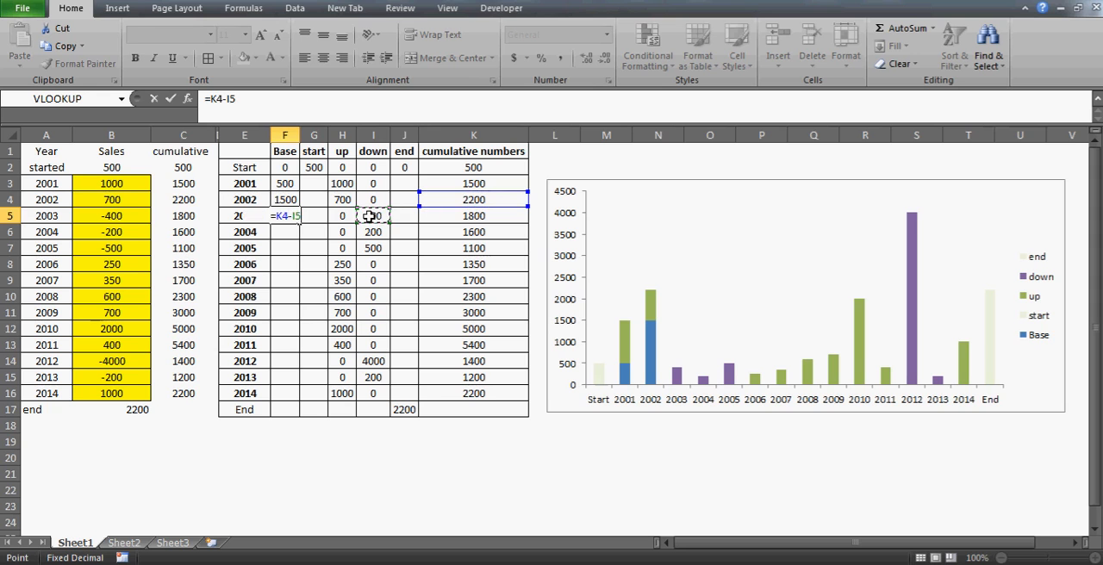
pyautogui.press('Return')
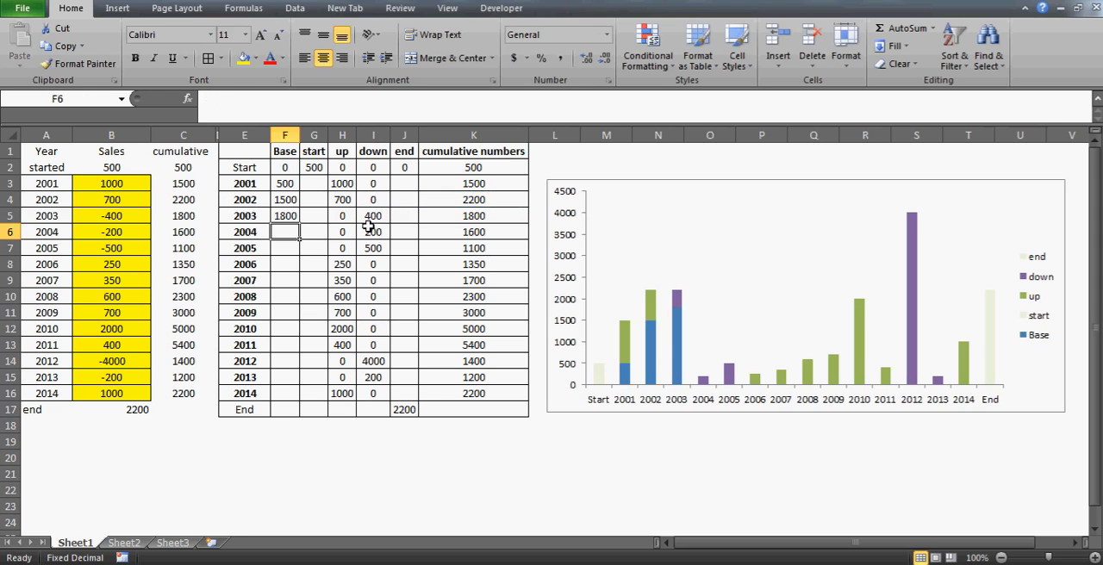
# Check the 2003 Base formula in F5 against the down value in I5 and the cumulative number in K4
pyautogui.click(286, 217)
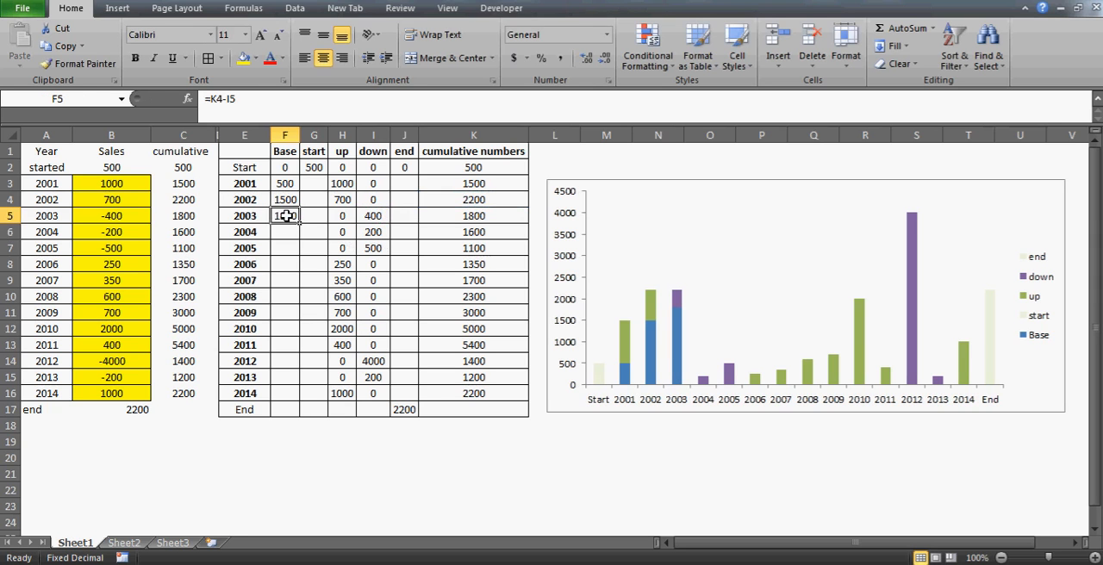
pyautogui.keyDown('ctrl'); pyautogui.click(371, 217); pyautogui.keyUp('ctrl')
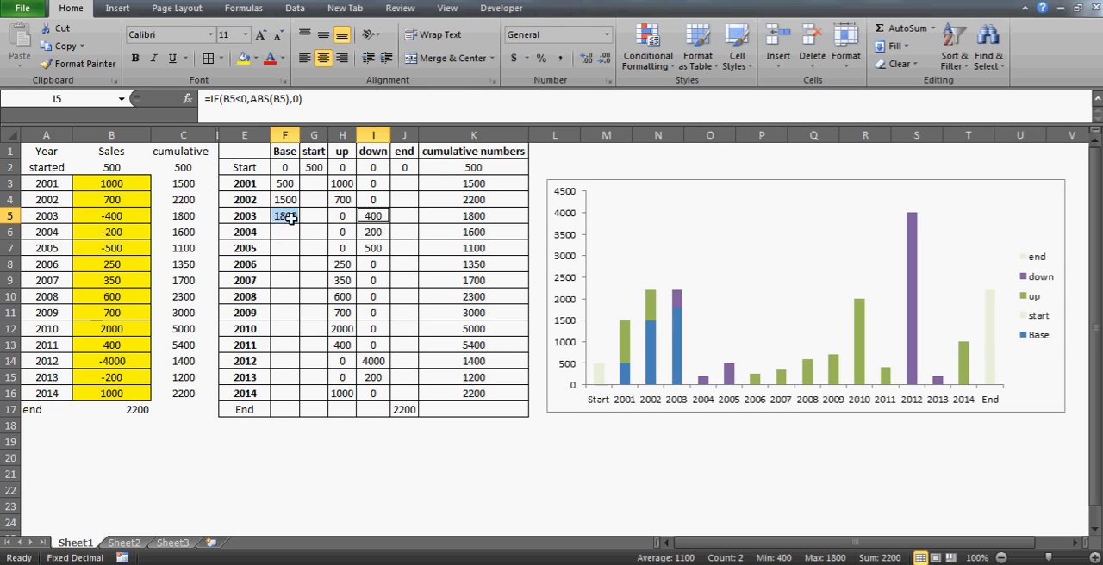
pyautogui.click(464, 217)
pyautogui.click(493, 199)
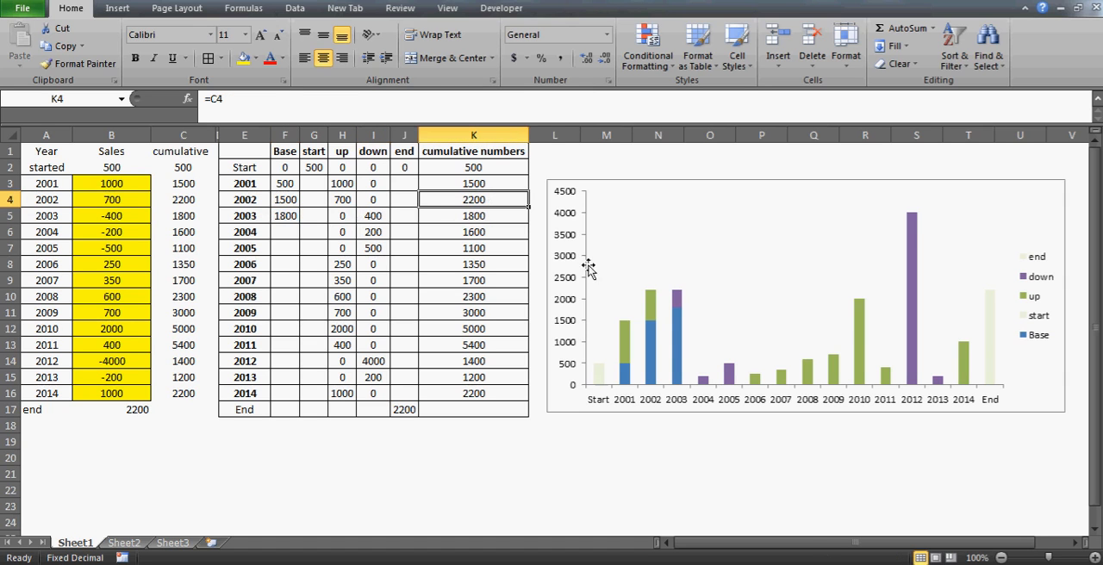
pyautogui.moveTo(653, 312)
# Delete the trial Base formulas for 2003 in F5 and 2002 in F4
pyautogui.click(288, 217)
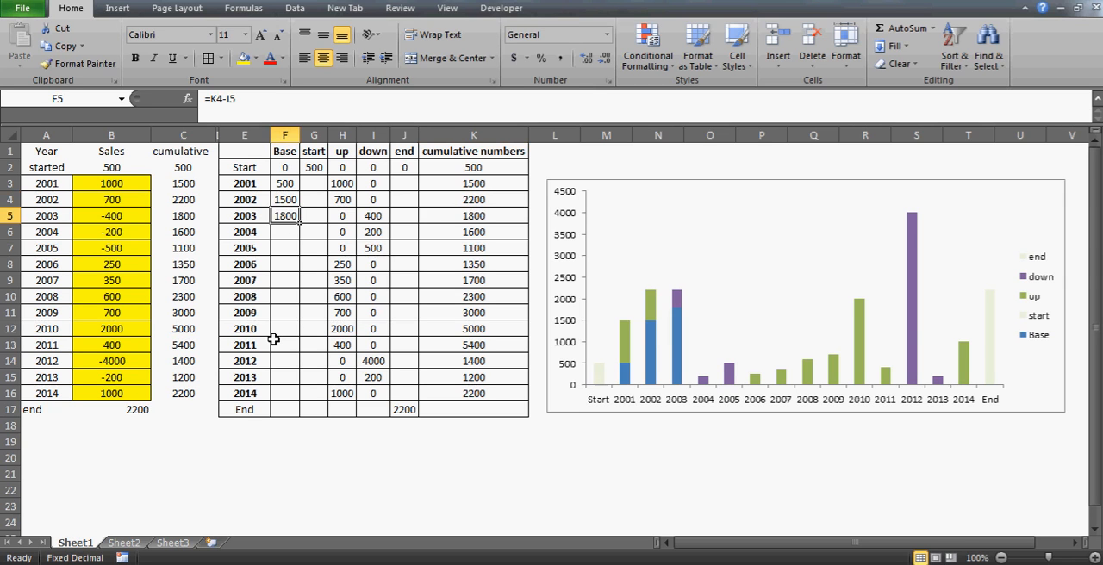
pyautogui.press('Delete')
pyautogui.press('Up')
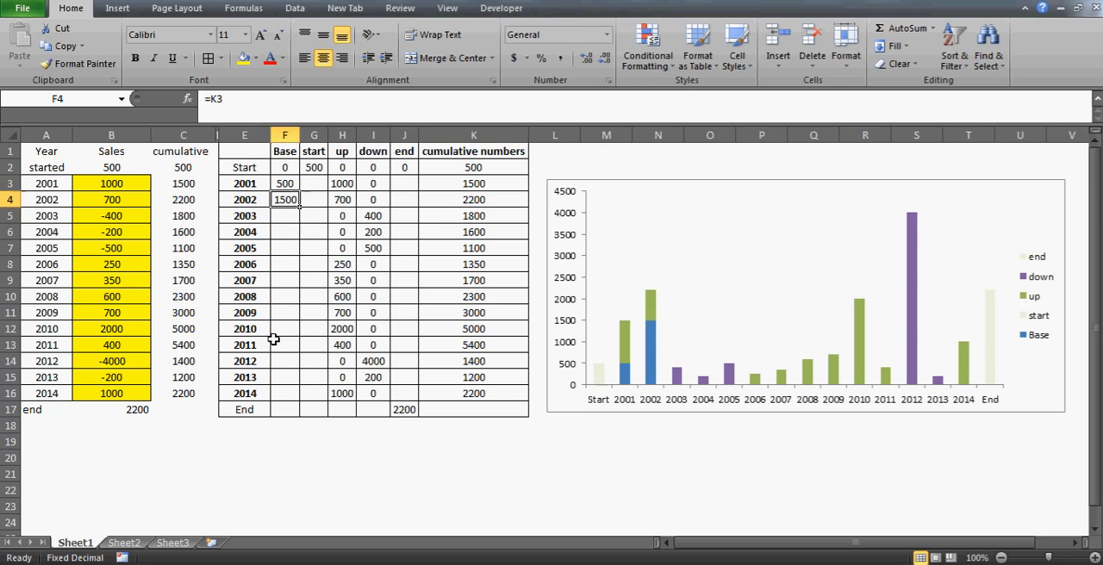
pyautogui.press('Delete')
pyautogui.press('Up')
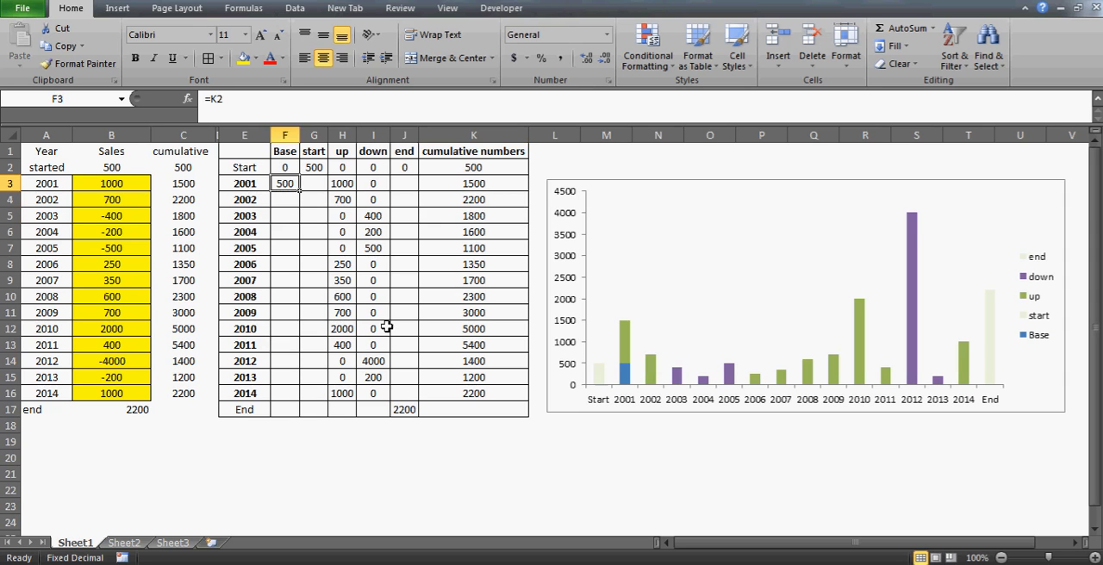
# Review the cumulative numbers in K2, K4 and K5 and the 2003 up and down formulas in H5 and I5
pyautogui.click(451, 171)
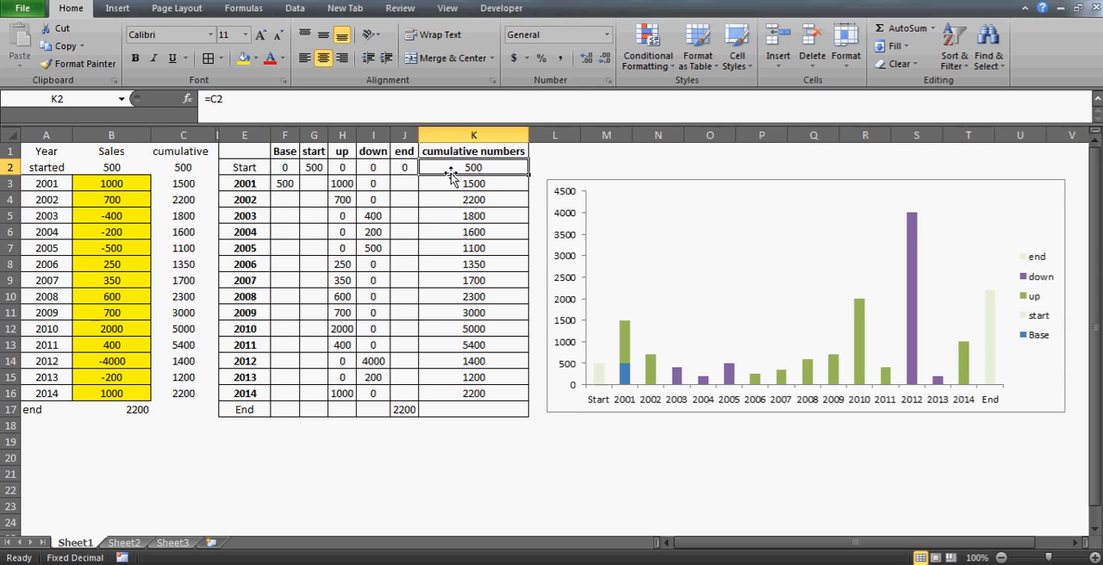
pyautogui.click(377, 216)
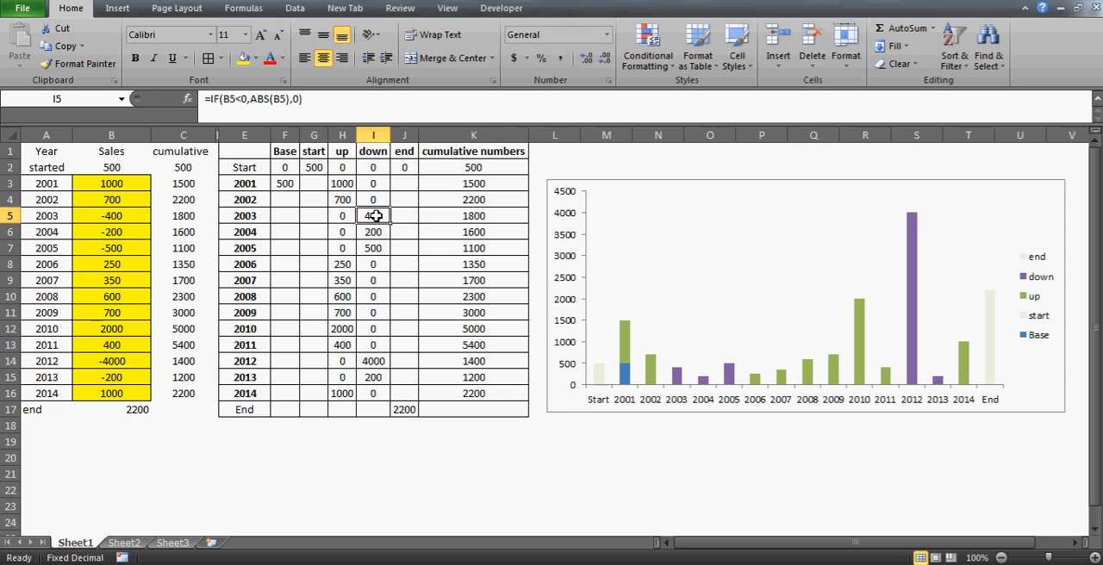
pyautogui.click(339, 217)
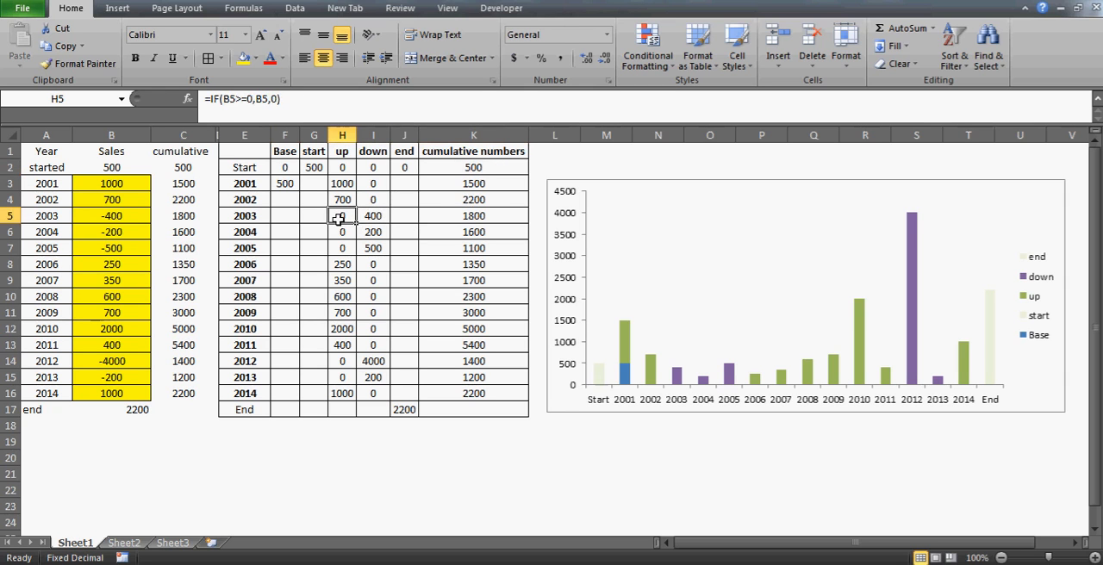
pyautogui.click(486, 217)
pyautogui.click(462, 199)
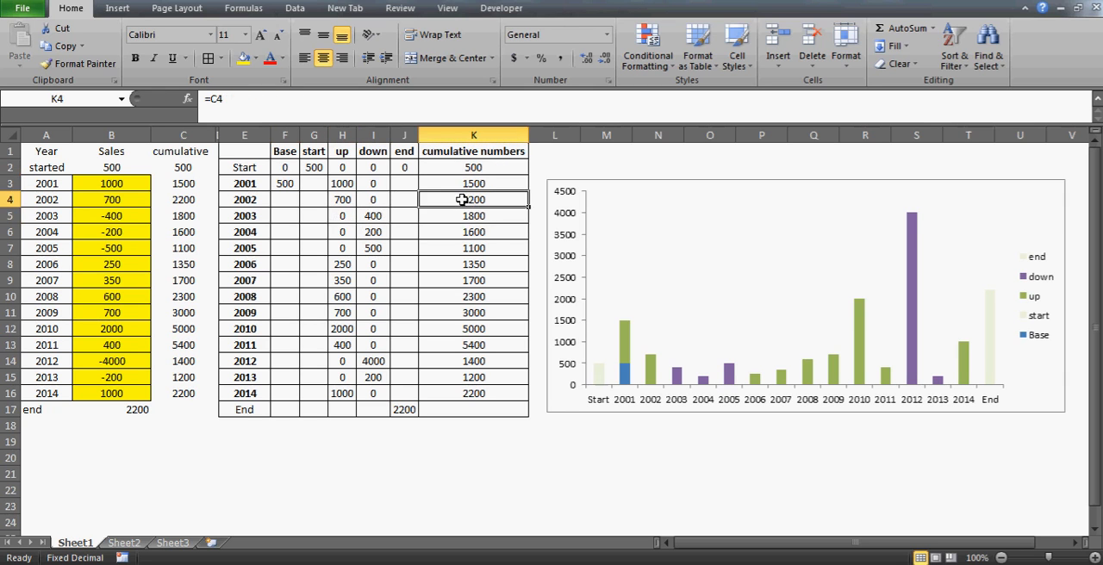
pyautogui.click(370, 217)
# Delete the existing Base formula for 2001 in F3
pyautogui.click(283, 186)
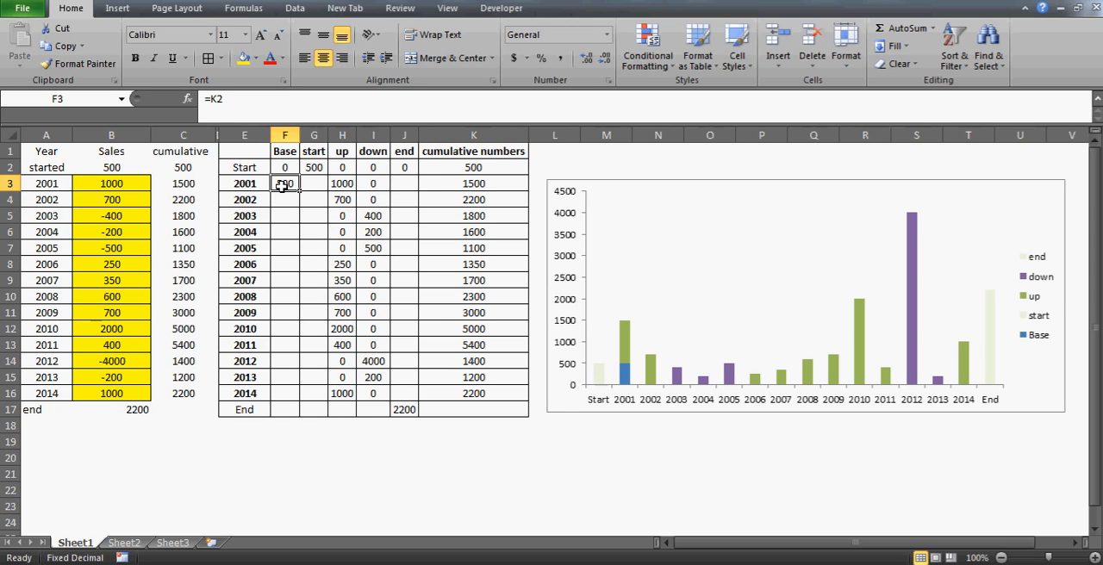
pyautogui.press('Delete')
pyautogui.write('=if(')
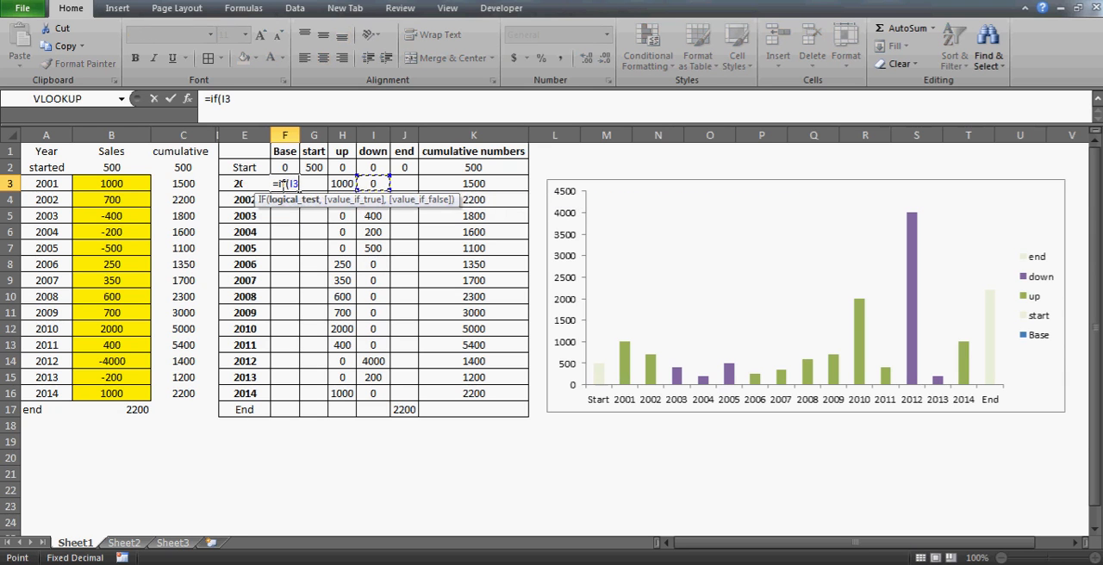
pyautogui.click(473, 184)
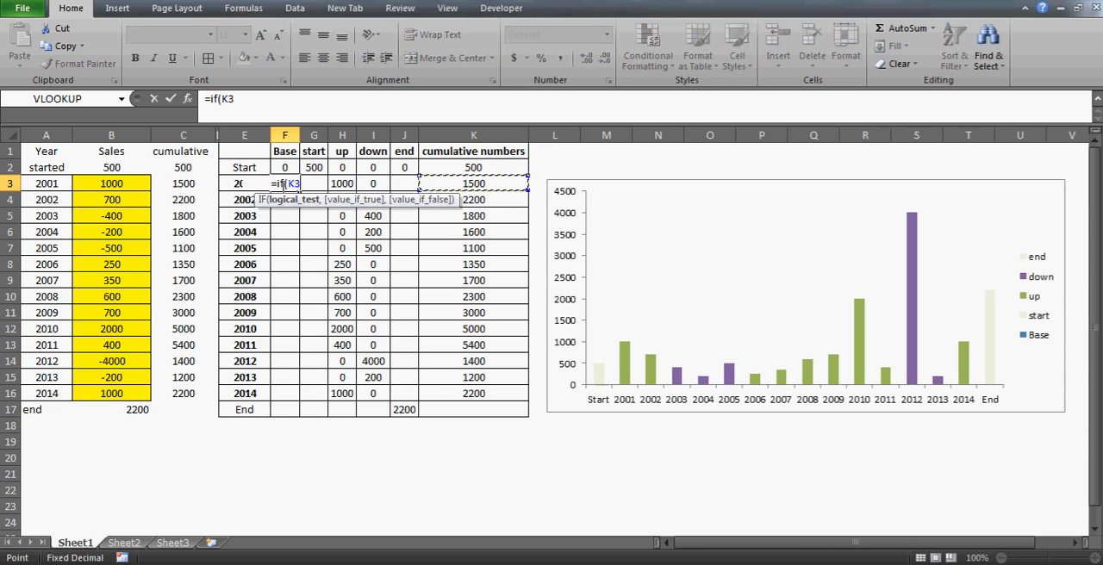
pyautogui.press('Left')
pyautogui.press('Left')
pyautogui.press('Left')
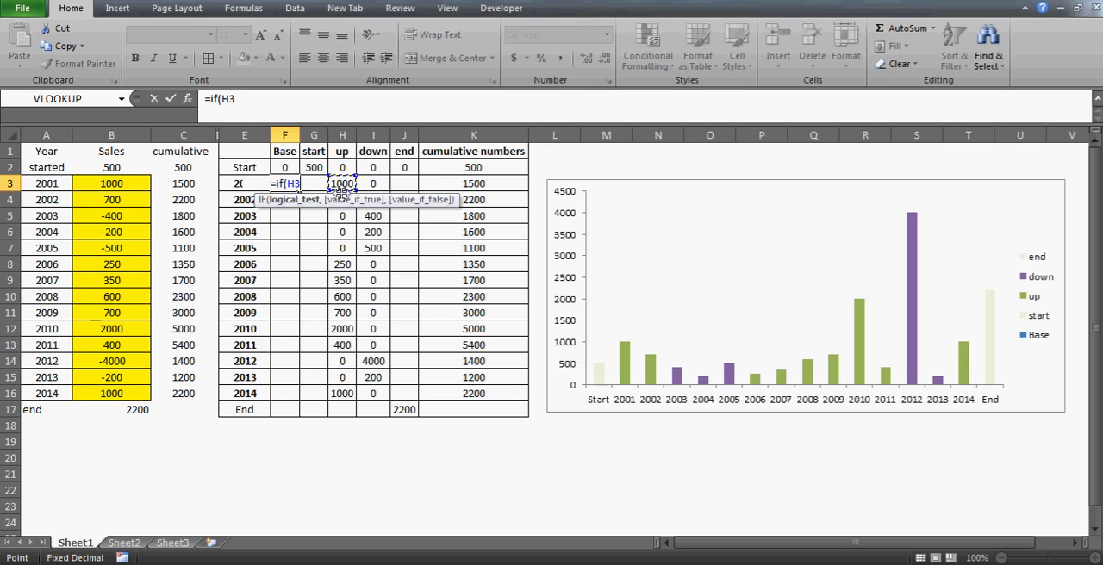
pyautogui.write('<>')
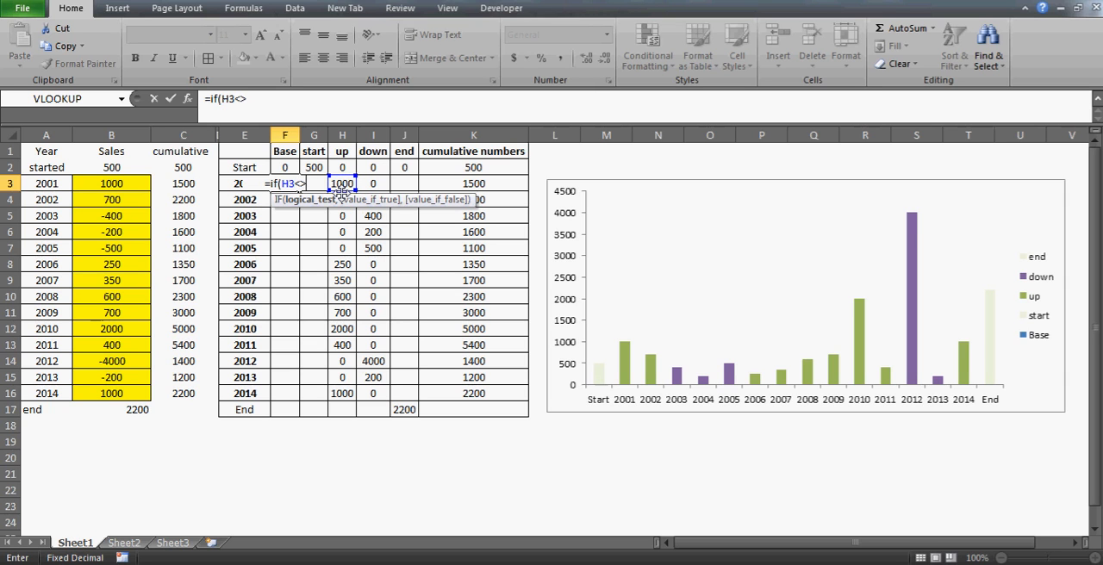
pyautogui.press('Escape')
# Change the up formula in H3 to =IF(B3>=0,B3,"") and fill it down to H16
pyautogui.press('Right')
pyautogui.press('Right')
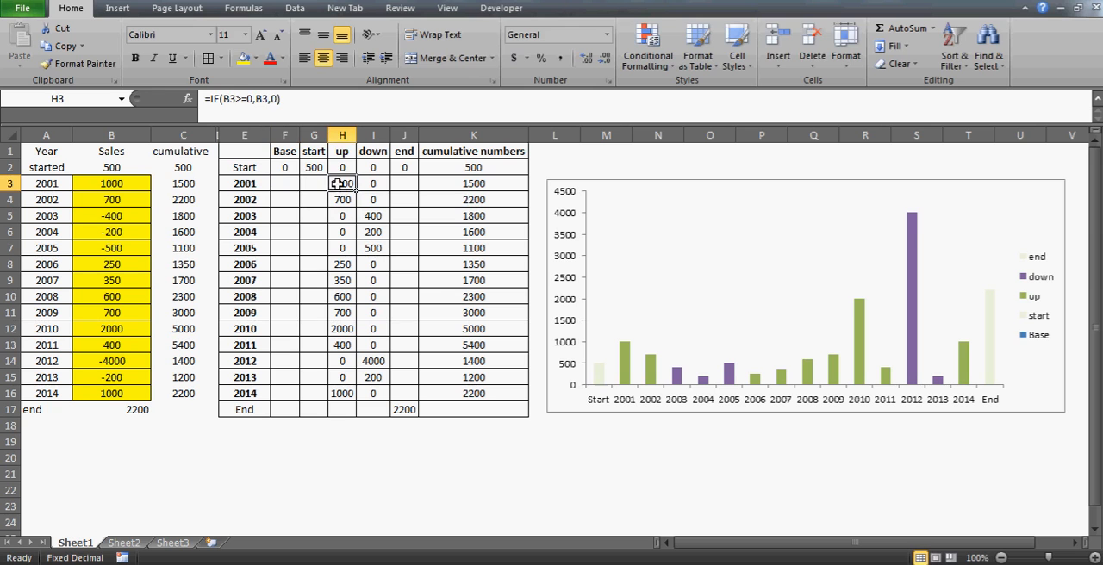
pyautogui.click(280, 99)
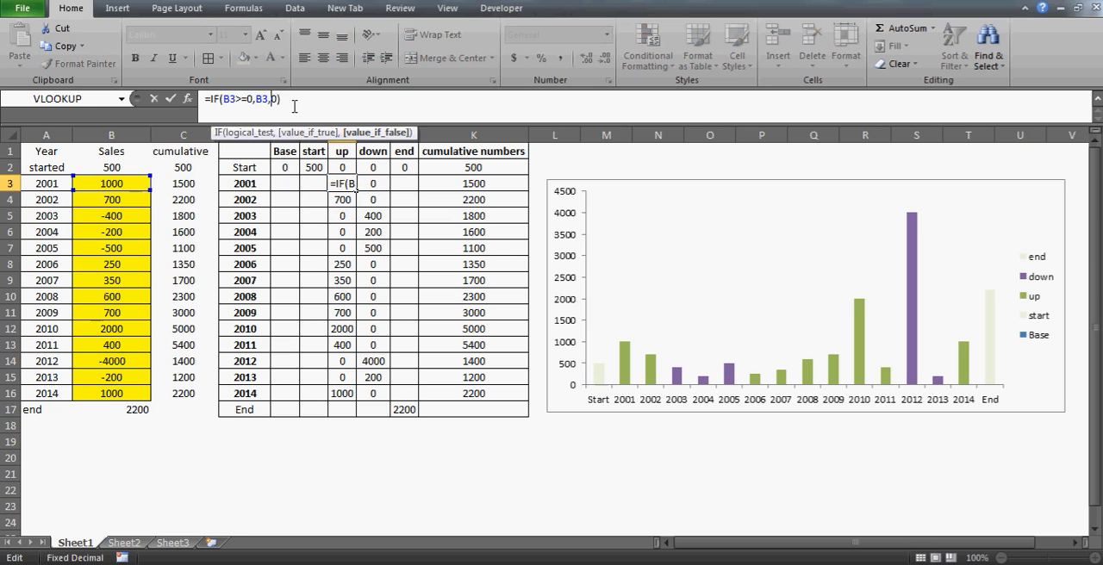
pyautogui.press('BackSpace')
pyautogui.write('""')
pyautogui.hotkey('ctrl', 'Return')
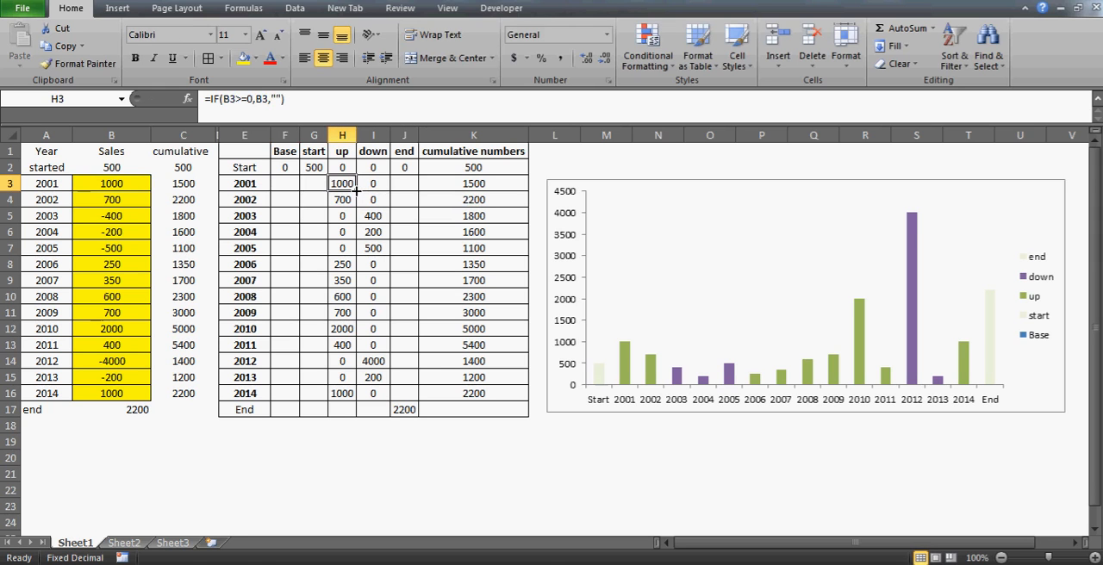
pyautogui.moveTo(354, 191); pyautogui.dragTo(351, 397)
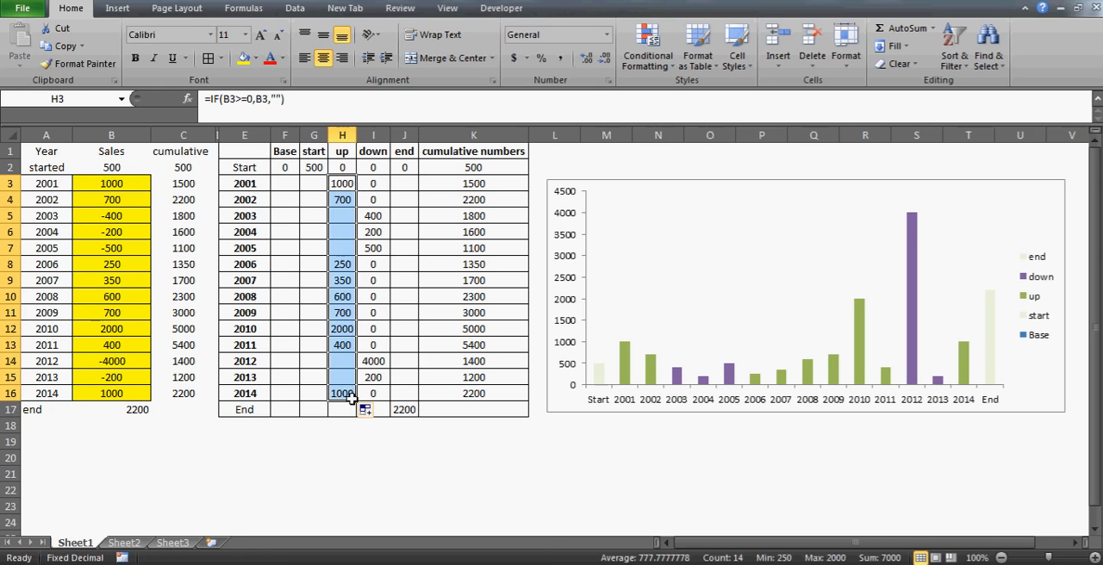
# Change the down formula in I3 to =IF(B3<0,ABS(B3),"") and fill it down to I16
pyautogui.click(369, 183)
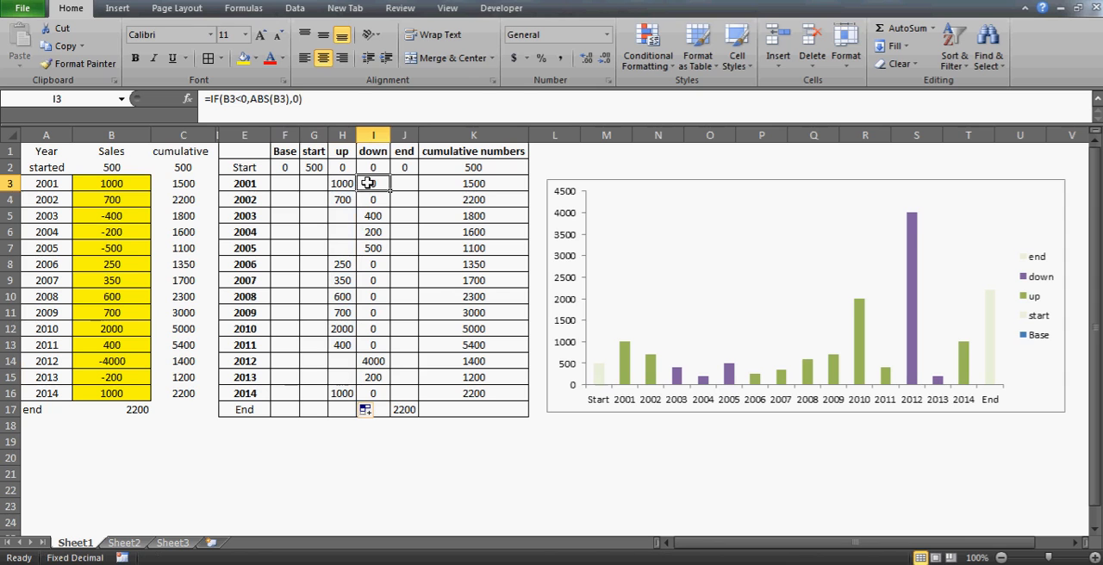
pyautogui.click(304, 101)
pyautogui.press('BackSpace')
pyautogui.press('BackSpace')
pyautogui.write('"")')
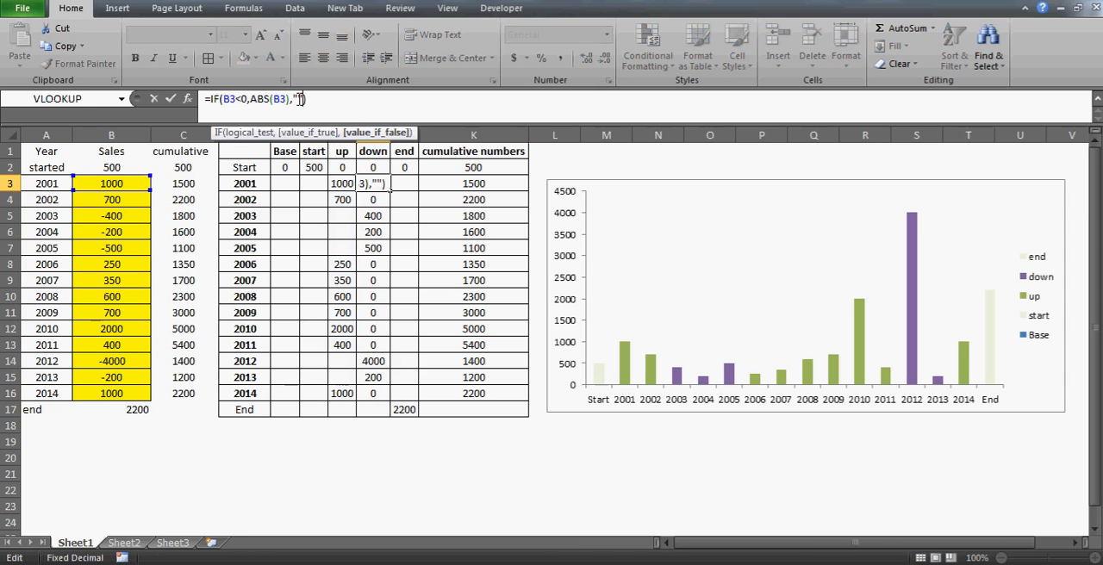
pyautogui.press('Return')
pyautogui.press('Up')
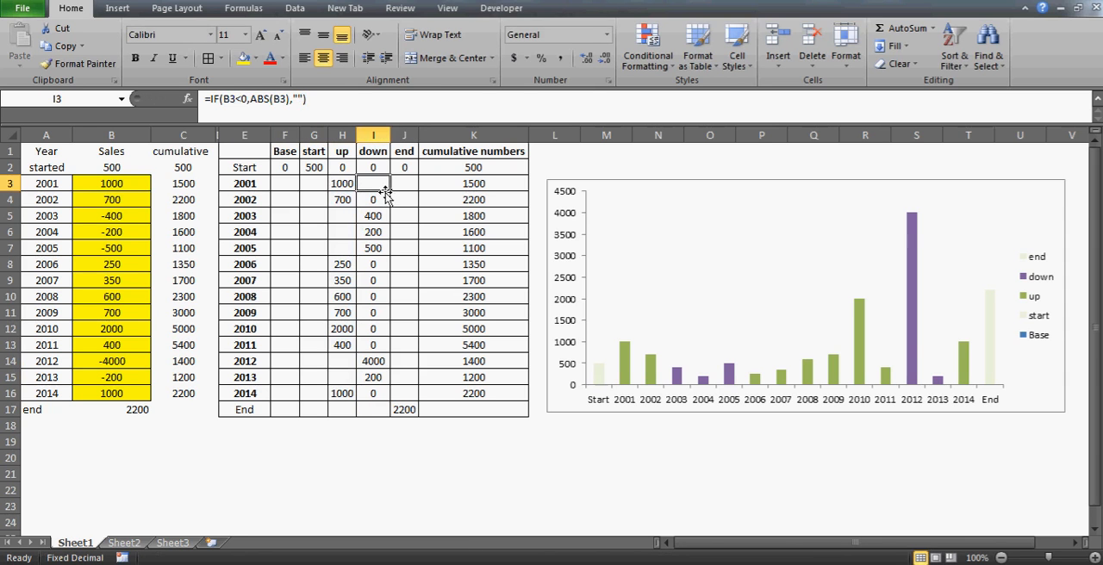
pyautogui.moveTo(390, 191); pyautogui.dragTo(390, 405)
# Start an IF formula in F3 for the 2001 Base with the logical test H3<>""
pyautogui.click(290, 198)
pyautogui.press('Right')
pyautogui.press('Right')
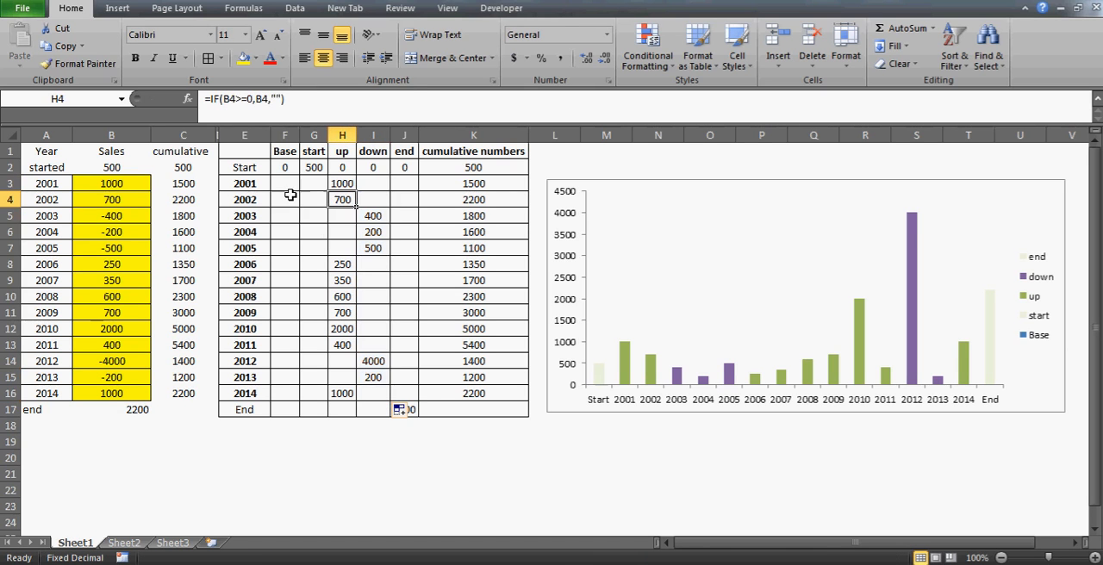
pyautogui.press('Down')
pyautogui.press('Up')
pyautogui.press('Left')
pyautogui.press('Up')
pyautogui.press('Left')
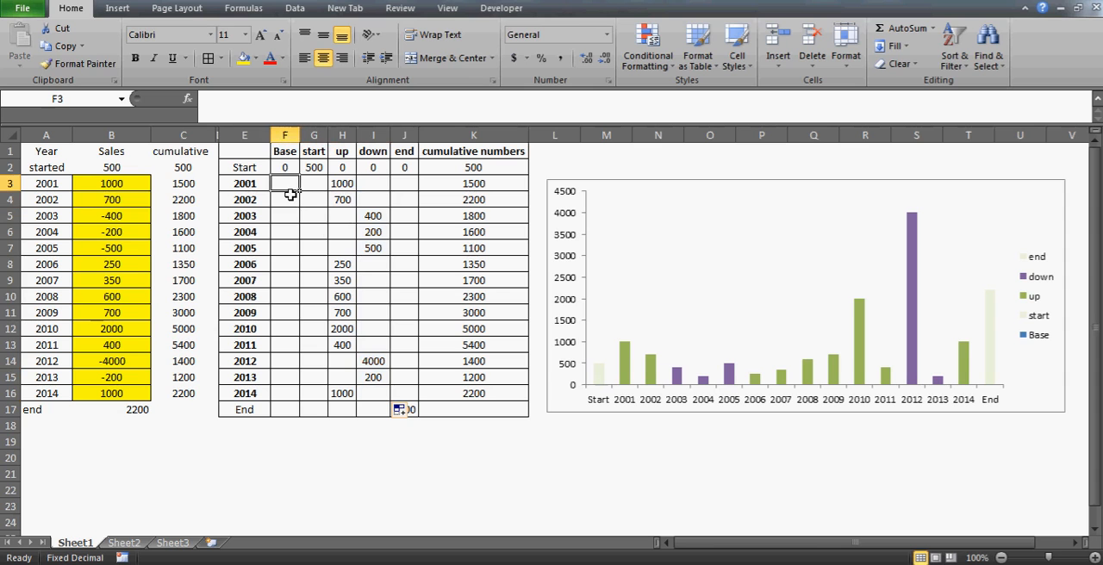
pyautogui.write('=if(')
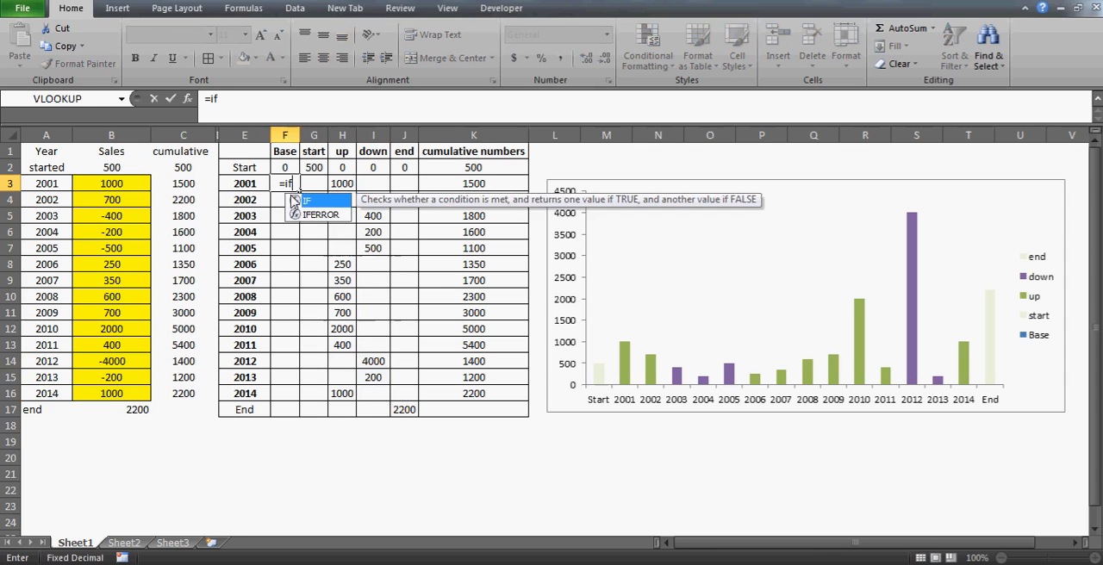
pyautogui.press('Right')
pyautogui.press('Right')
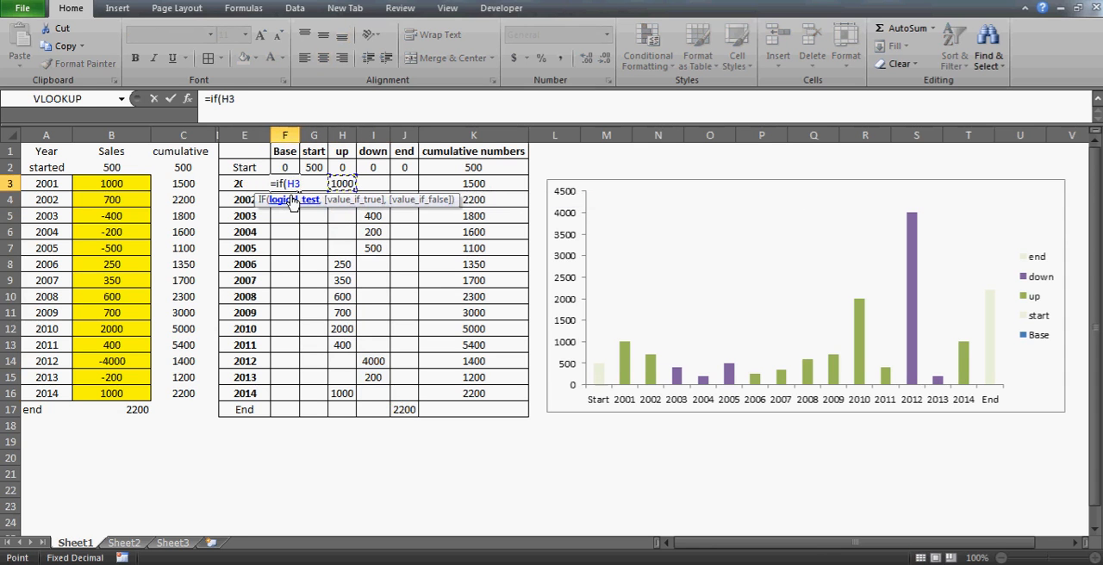
pyautogui.write('<>')
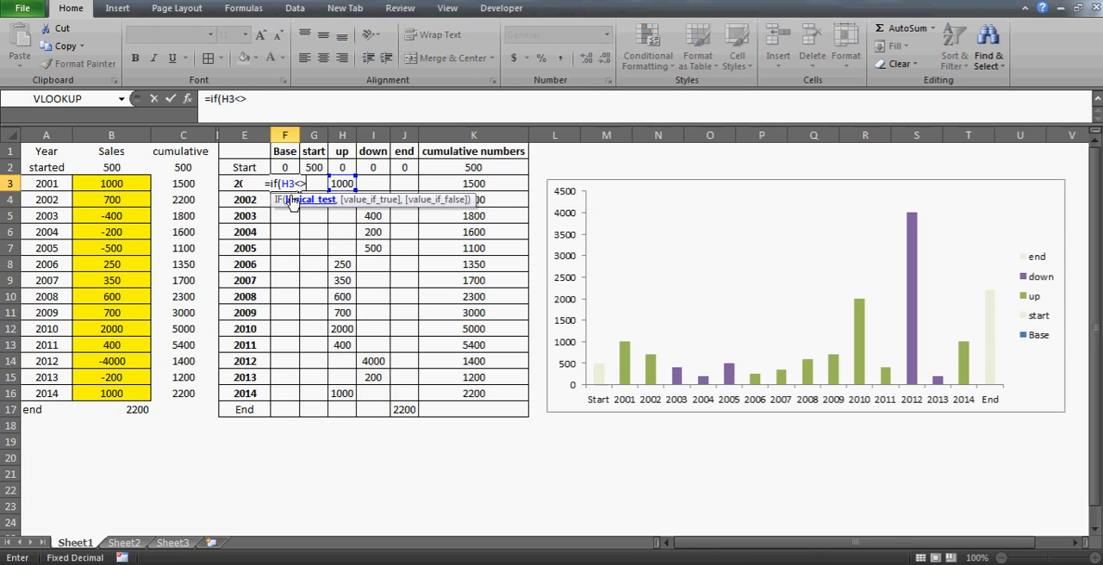
pyautogui.write('""')
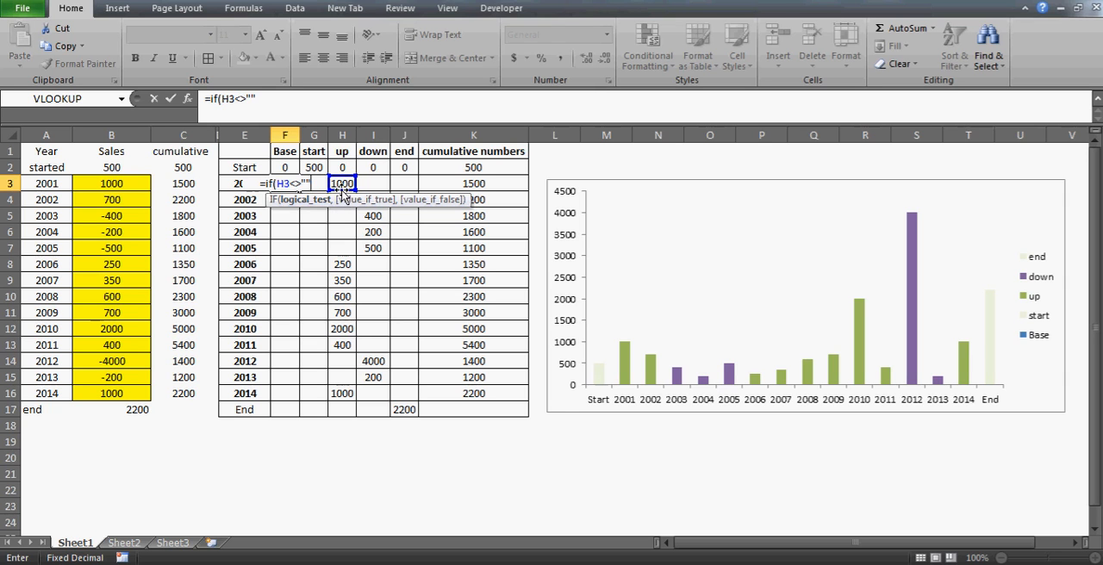
pyautogui.write(',')
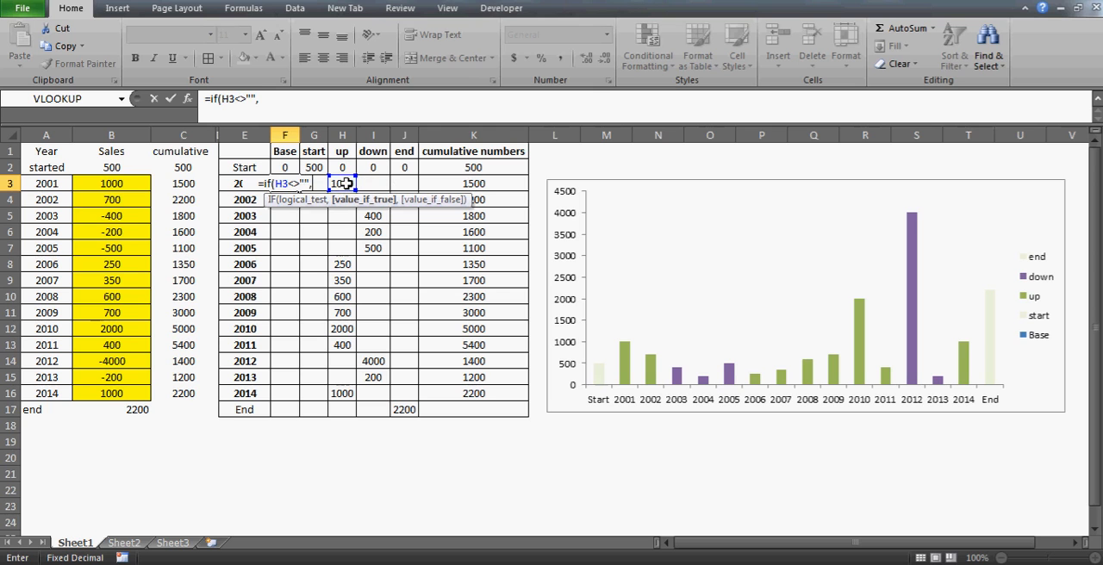
# Give the IF formula in F3 the value-if-true K2+H3, adding the up value to the previous cumulative number
pyautogui.click(344, 183)
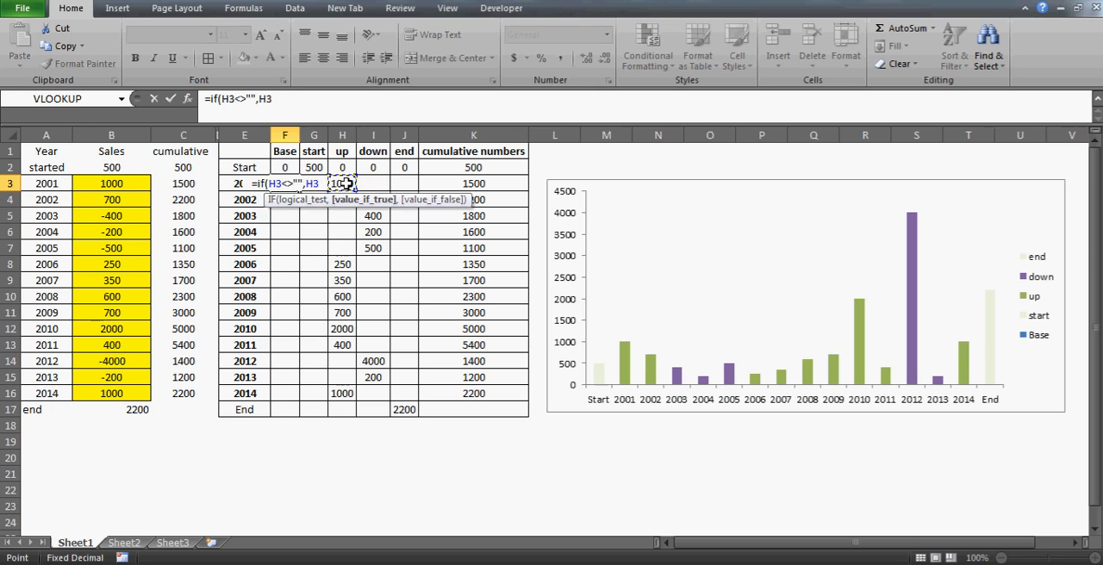
pyautogui.press('BackSpace')
pyautogui.press('BackSpace')
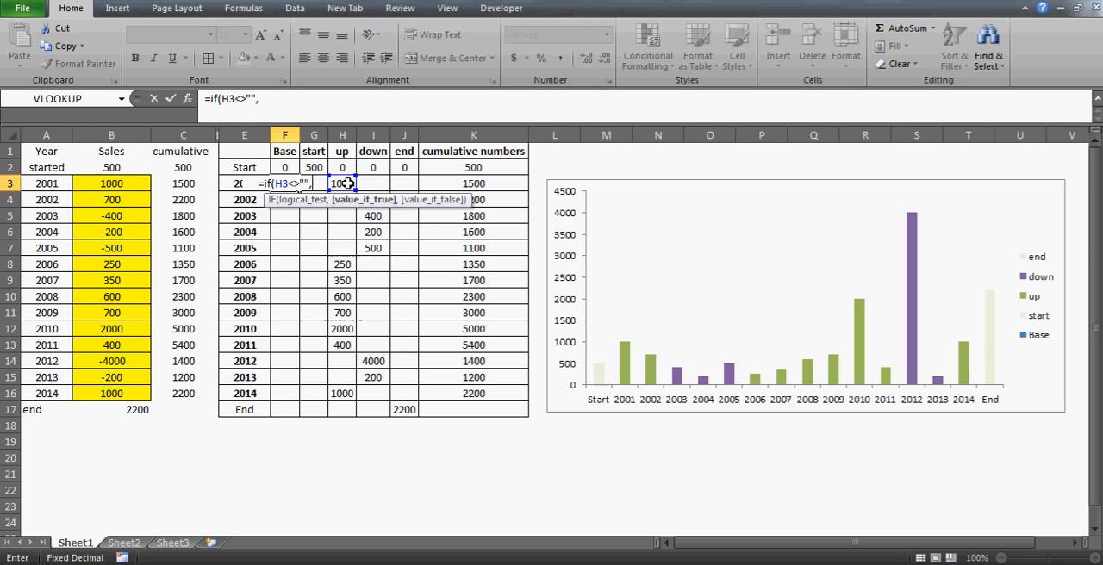
pyautogui.click(465, 173)
pyautogui.write('+')
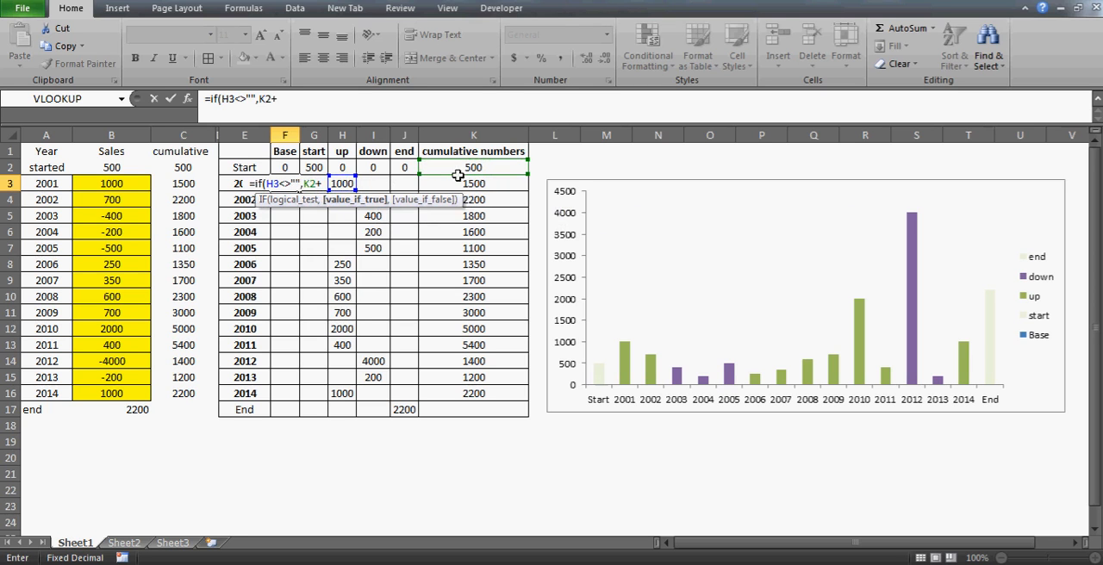
pyautogui.click(343, 184)
pyautogui.write(',')
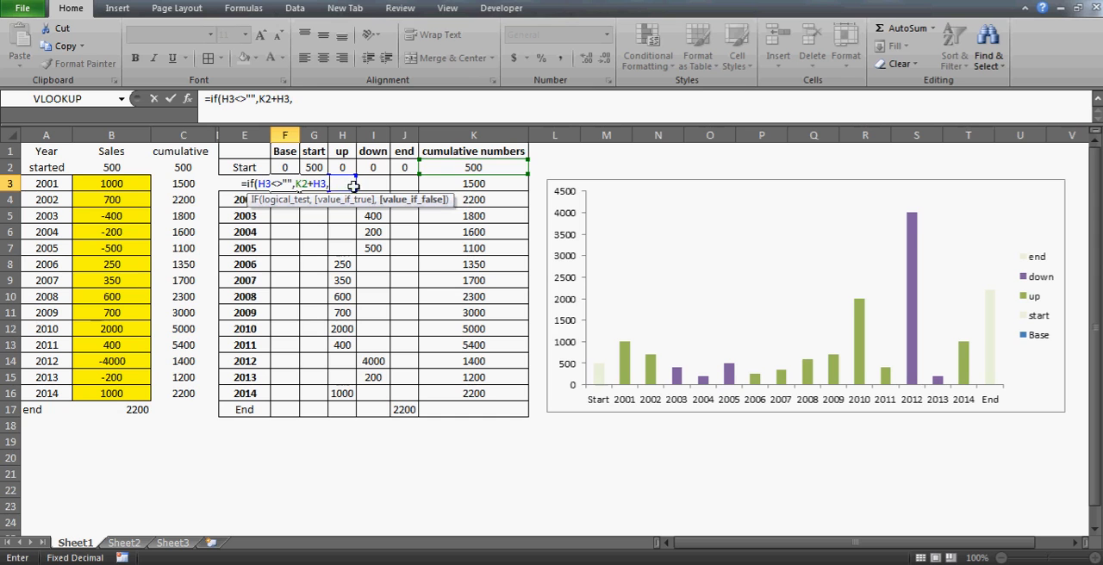
# Complete the Base formula in F3 with the value-if-false K2-I3 and enter it
pyautogui.click(467, 168)
pyautogui.write('-')
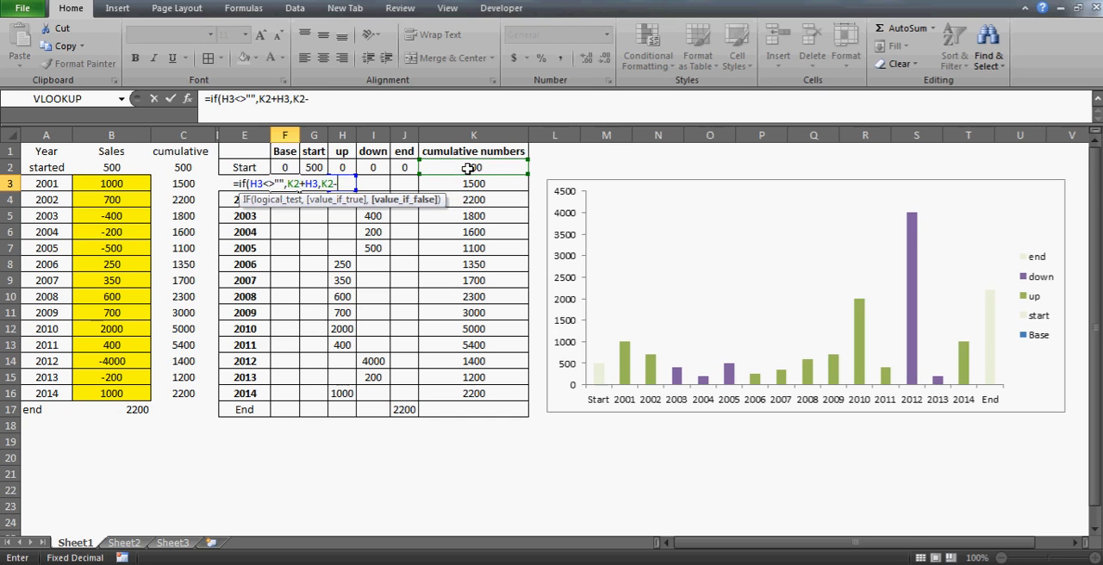
pyautogui.click(377, 187)
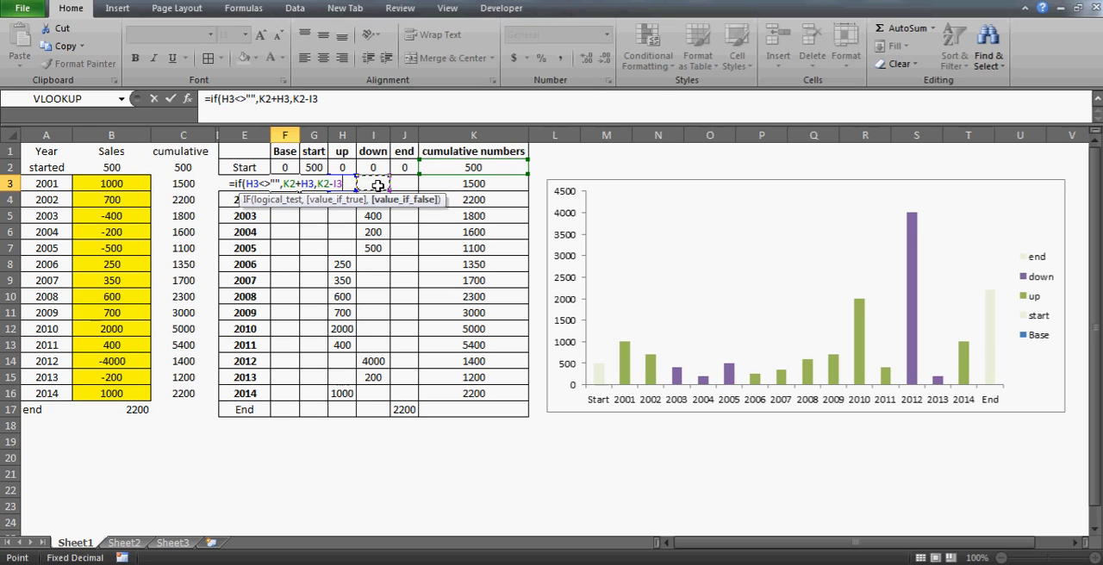
pyautogui.hotkey('ctrl', 'Return')
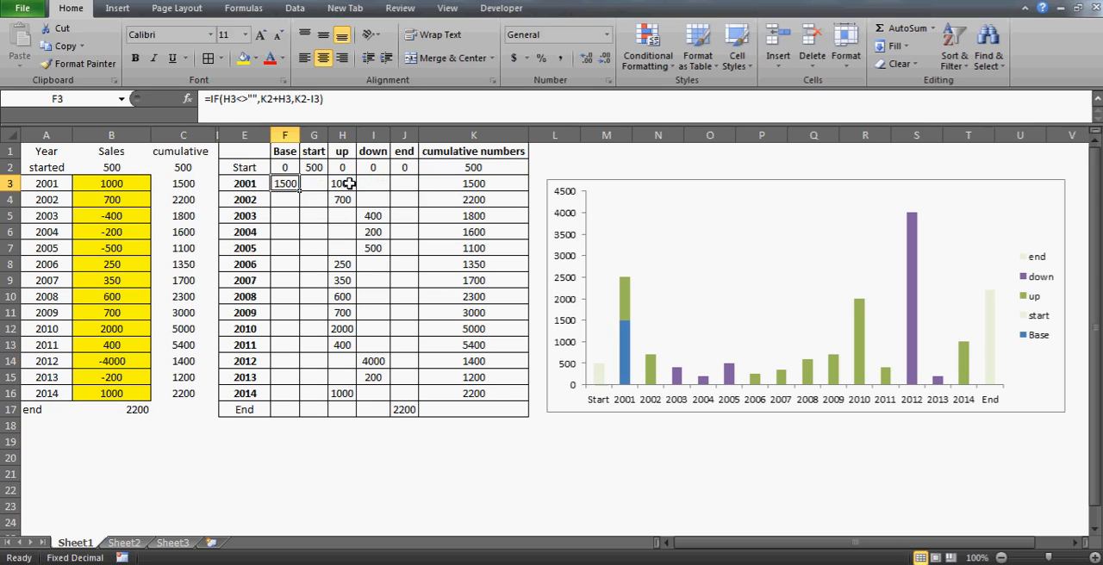
# Compare the down values in I3 and I5 with the previous cumulative numbers in K2 and K4
pyautogui.click(488, 163)
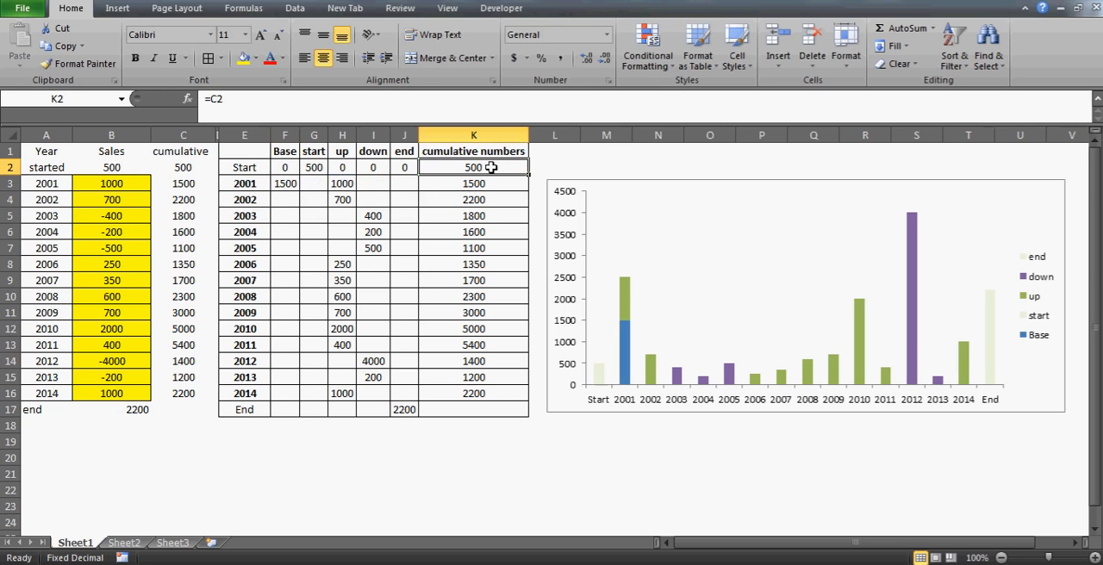
pyautogui.click(368, 183)
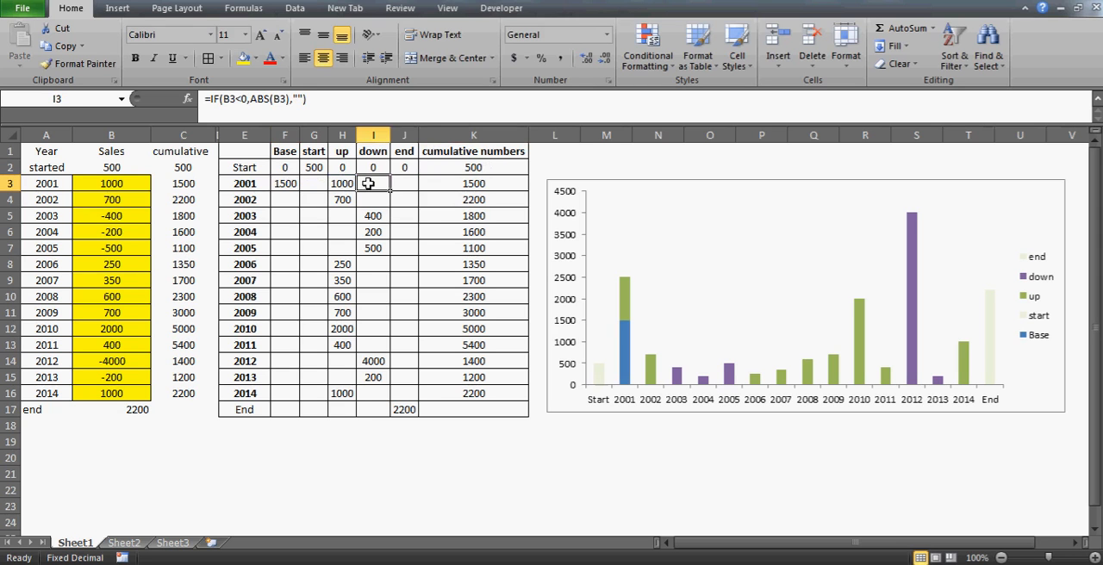
pyautogui.press('Down')
pyautogui.press('Down')
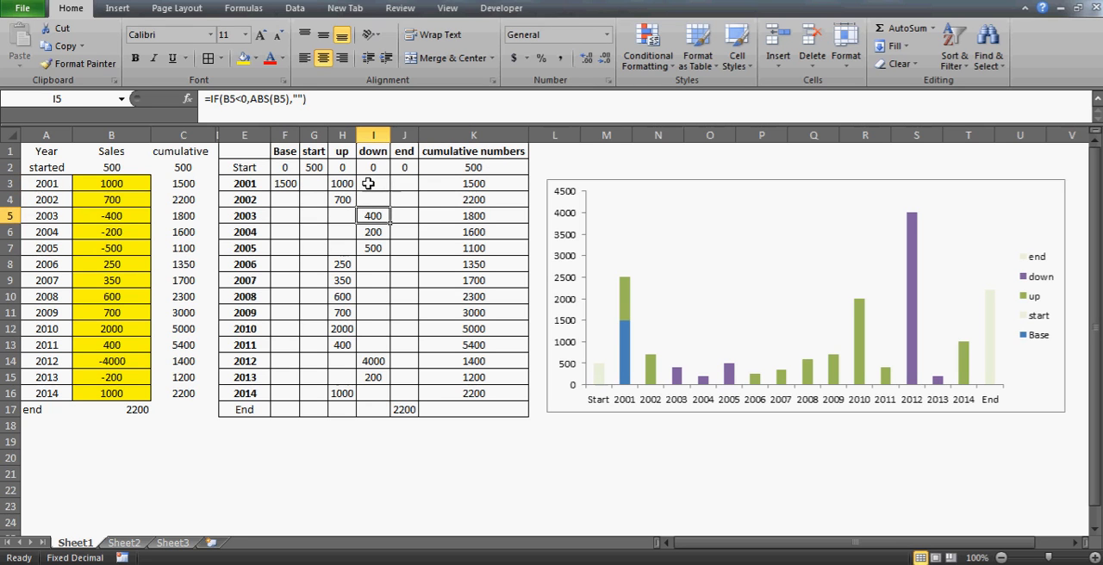
pyautogui.click(475, 200)
pyautogui.click(371, 216)
pyautogui.keyDown('ctrl'); pyautogui.click(448, 199); pyautogui.keyUp('ctrl')
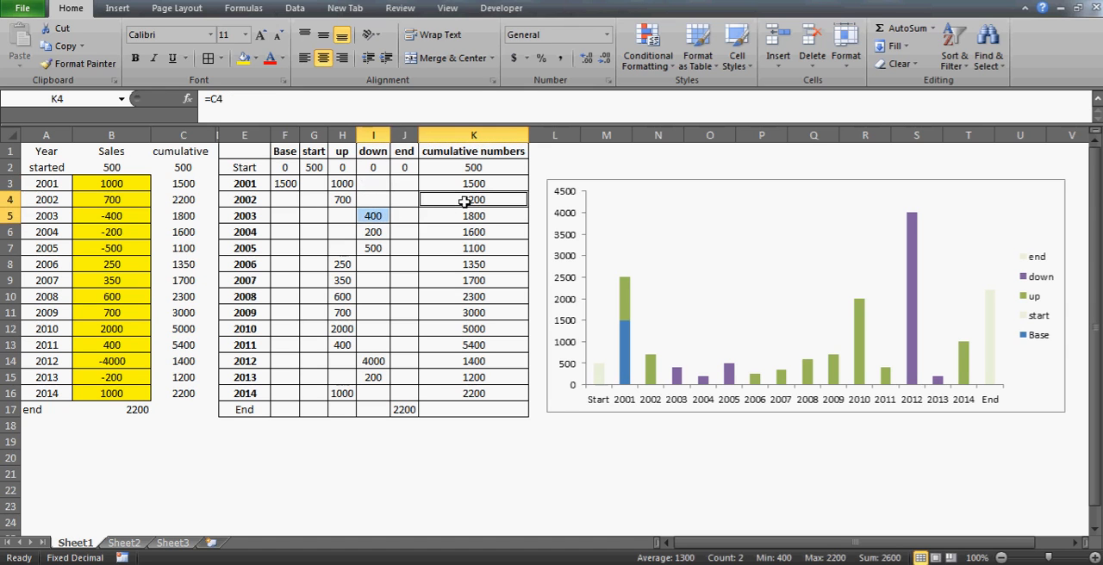
pyautogui.click(342, 184)
pyautogui.click(478, 200)
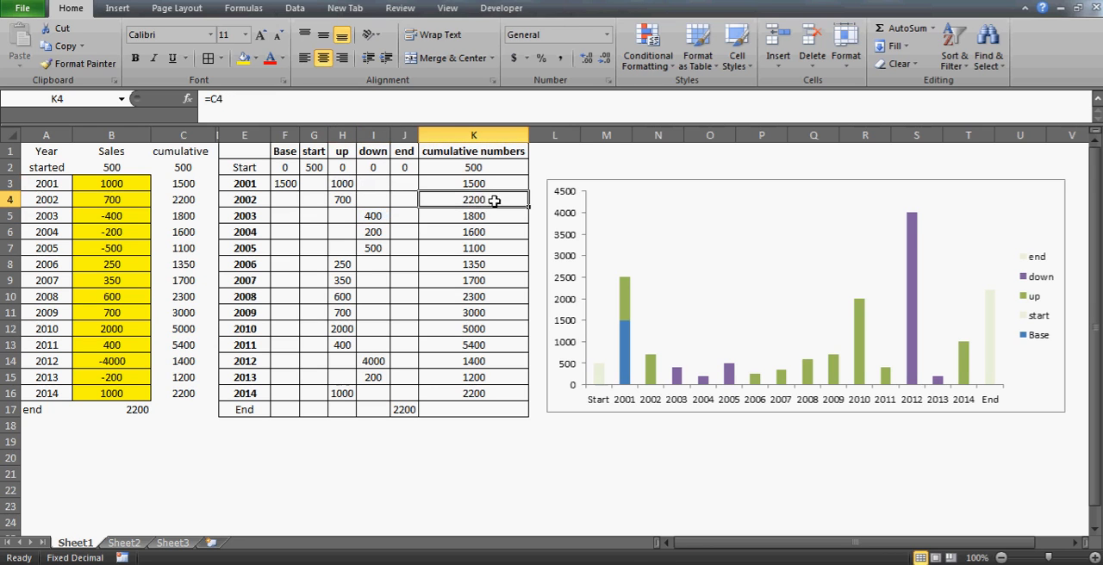
# Check the 2001 Base in F3 against the cumulative number in K2 and the up value in H3
pyautogui.click(283, 217)
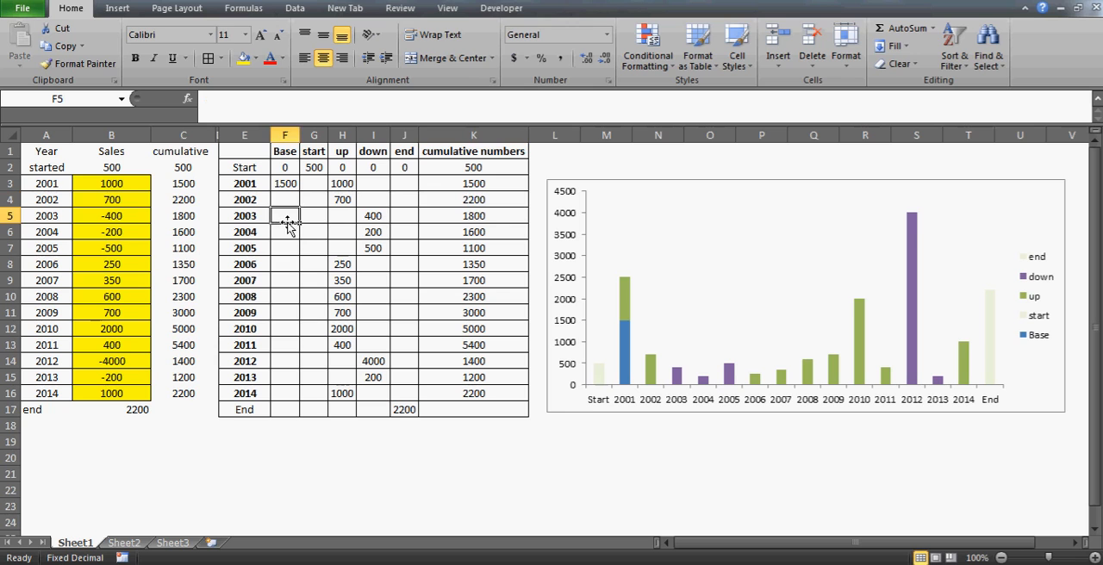
pyautogui.click(342, 199)
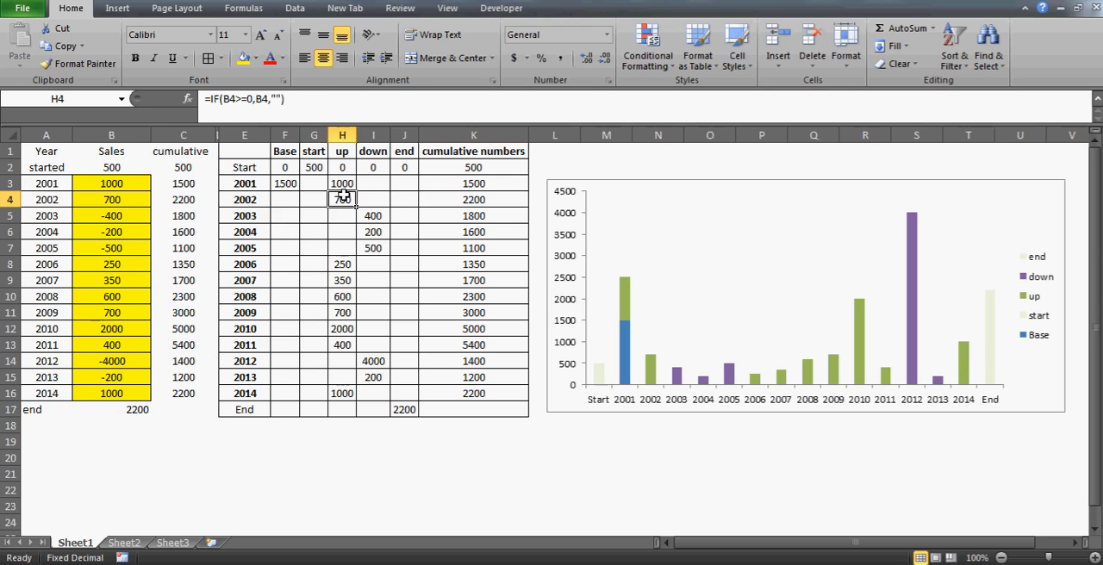
pyautogui.click(285, 184)
pyautogui.click(474, 167)
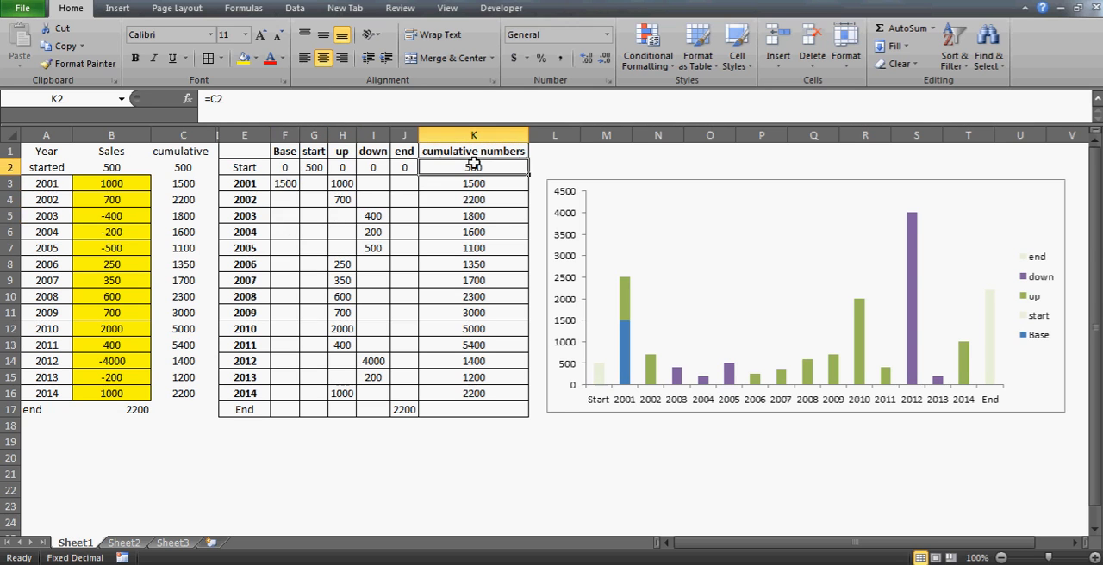
pyautogui.click(344, 184)
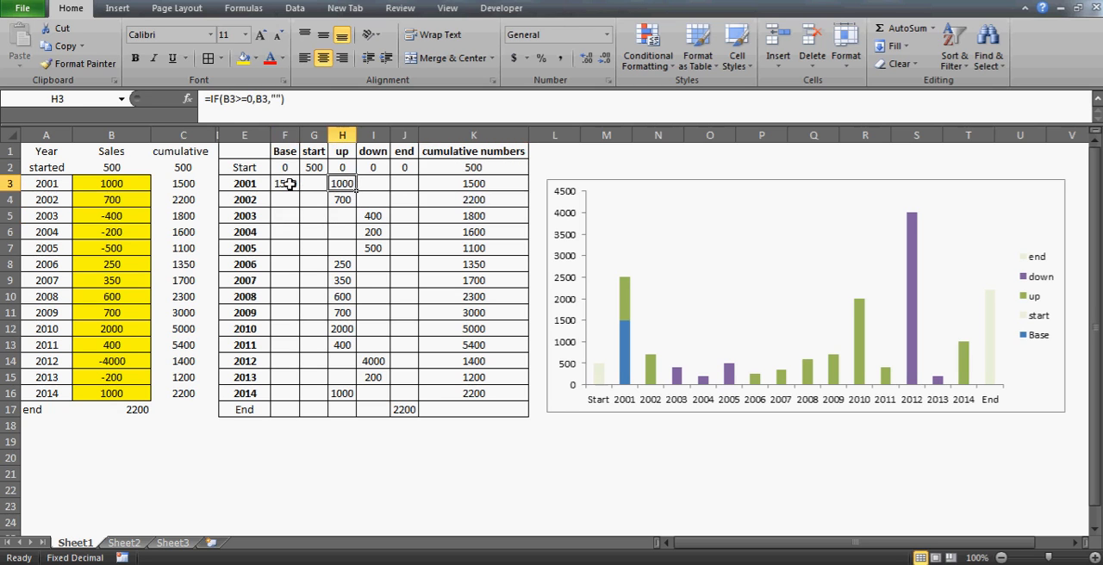
# Change the value-if-true of the 2001 Base formula in F3 to K2 alone, giving =IF(H3<>"",K2,K2-I3)
pyautogui.click(287, 184)
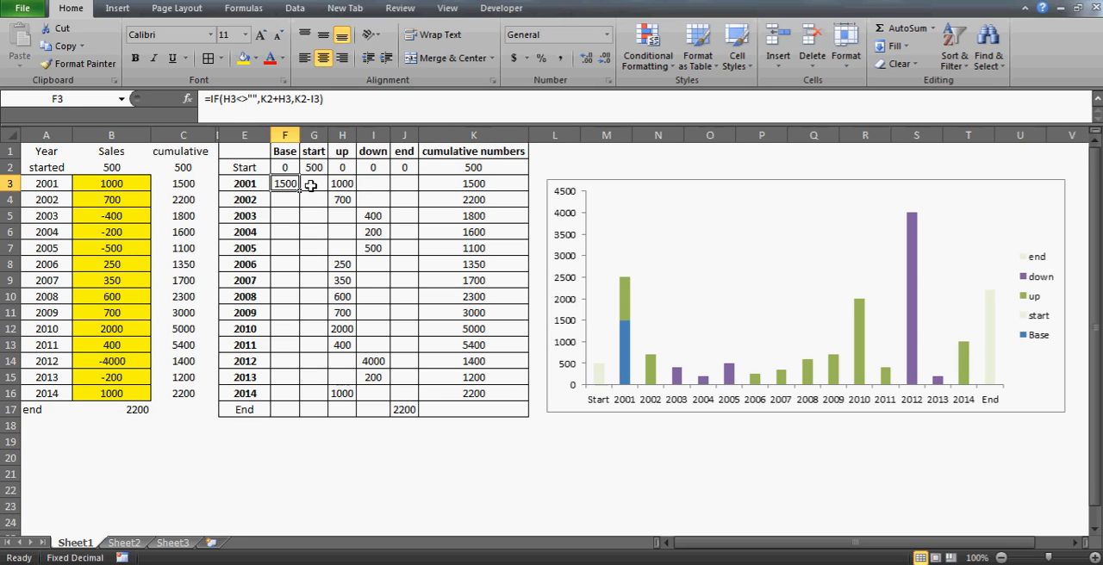
pyautogui.press('Down')
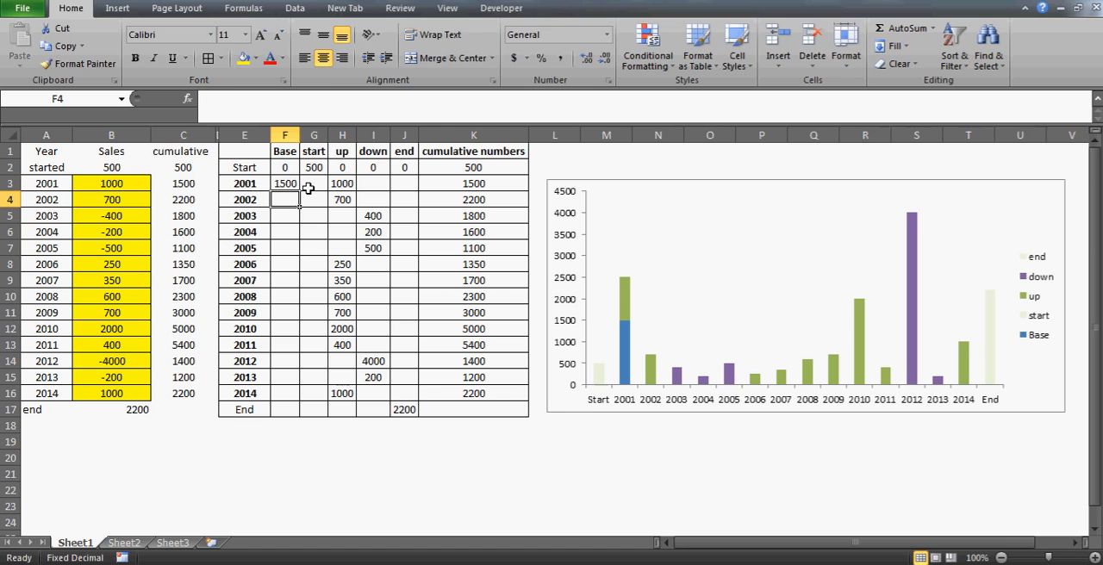
pyautogui.press('Up')
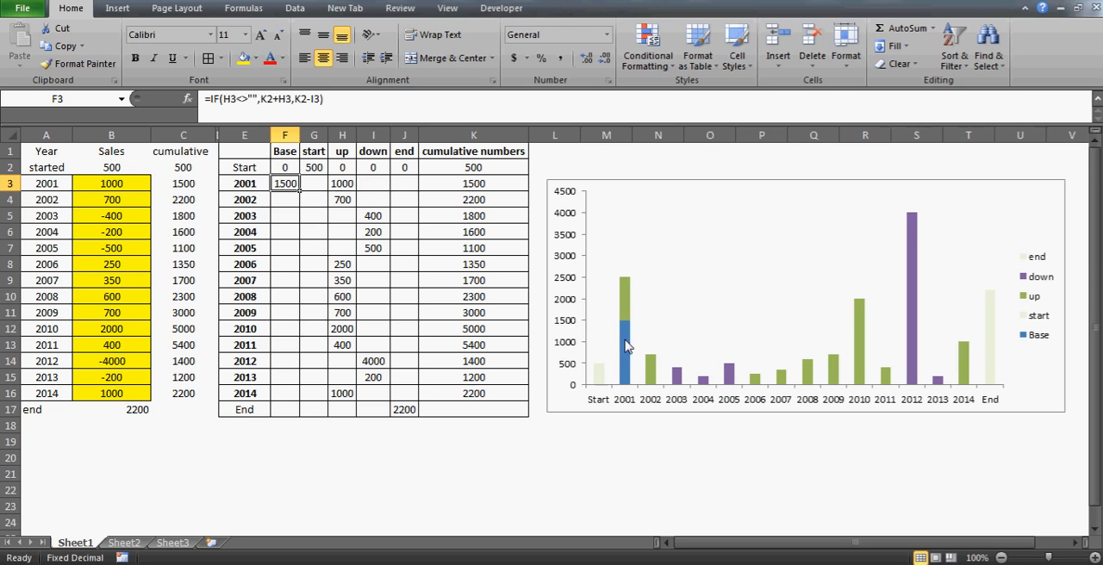
pyautogui.moveTo(624, 332)
pyautogui.moveTo(604, 372)
pyautogui.click(293, 100)
pyautogui.press('BackSpace')
pyautogui.press('BackSpace')
pyautogui.press('BackSpace')
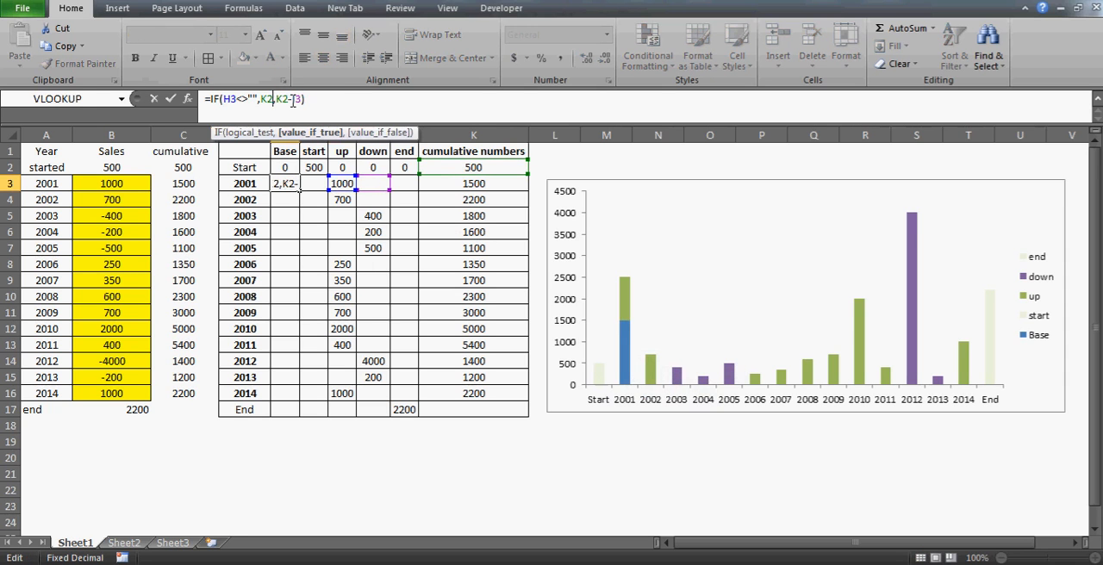
pyautogui.press('BackSpace')
pyautogui.press('BackSpace')
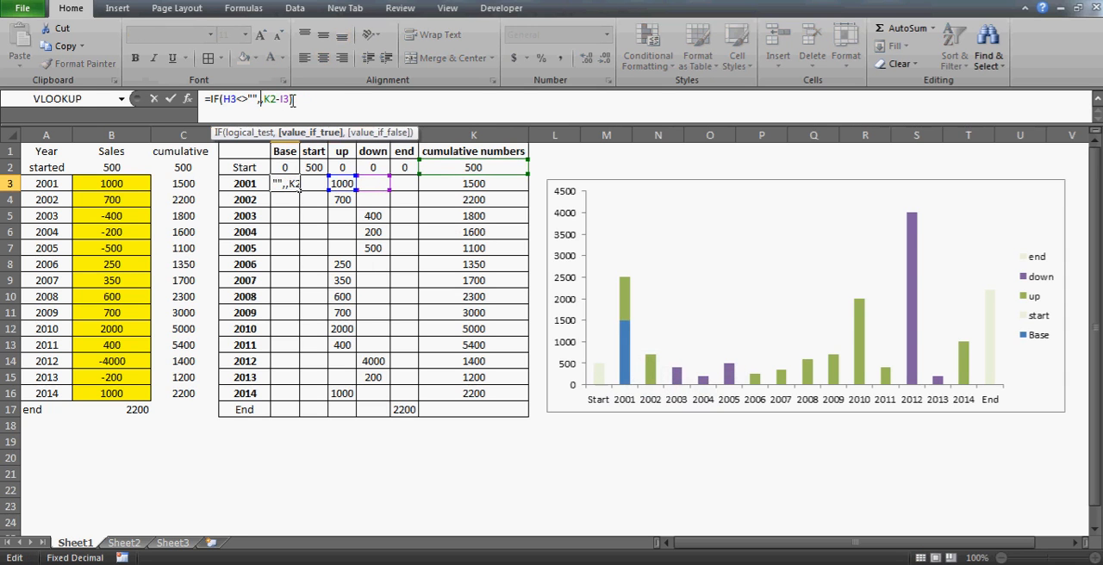
pyautogui.click(452, 166)
pyautogui.press('Return')
pyautogui.press('Up')
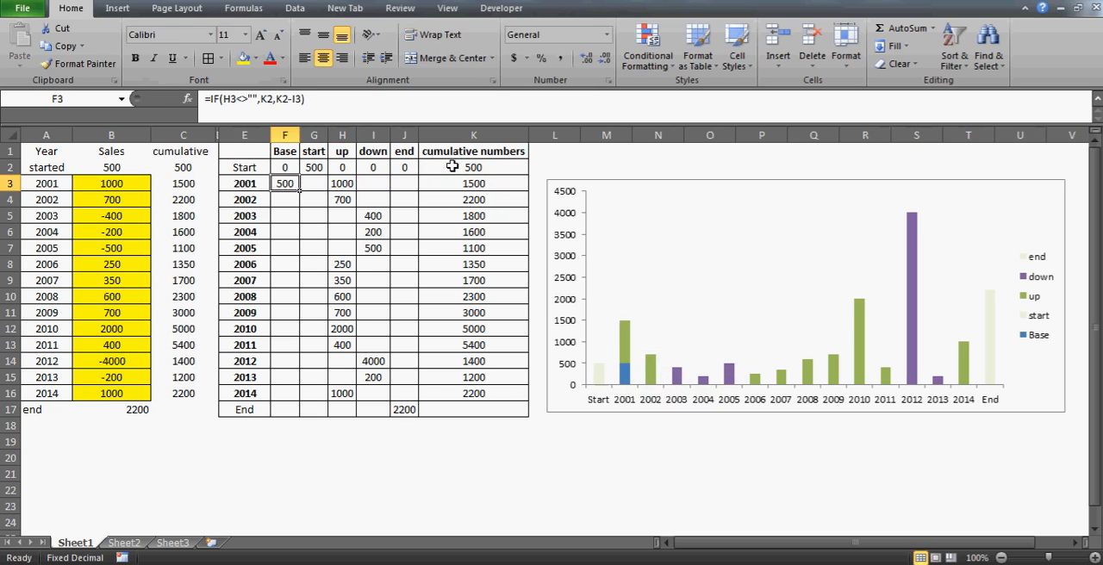
# Compare the 2001 Base in F3 and up value in H3 with the cumulative number in K3
pyautogui.click(341, 184)
pyautogui.click(284, 185)
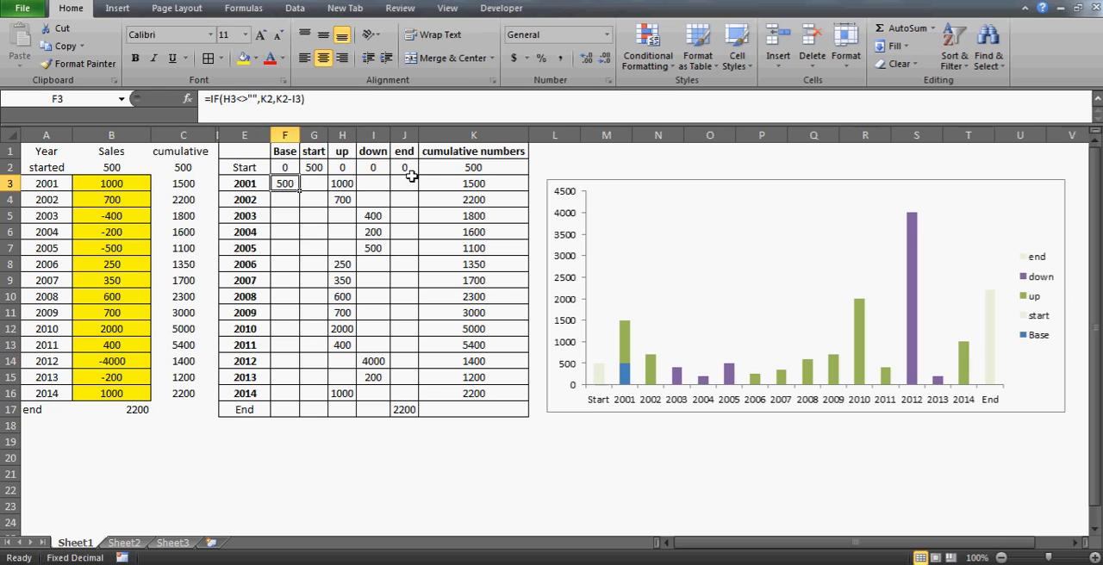
pyautogui.click(468, 184)
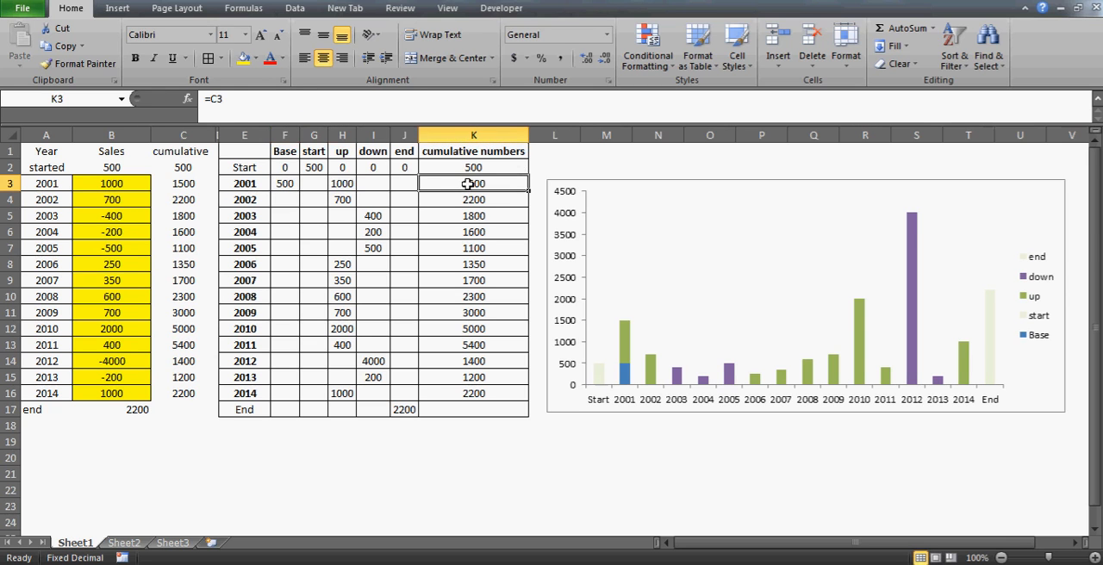
# Fill the Base formula from F3 down to F4 and check it against the cumulative number in K4
pyautogui.click(288, 185)
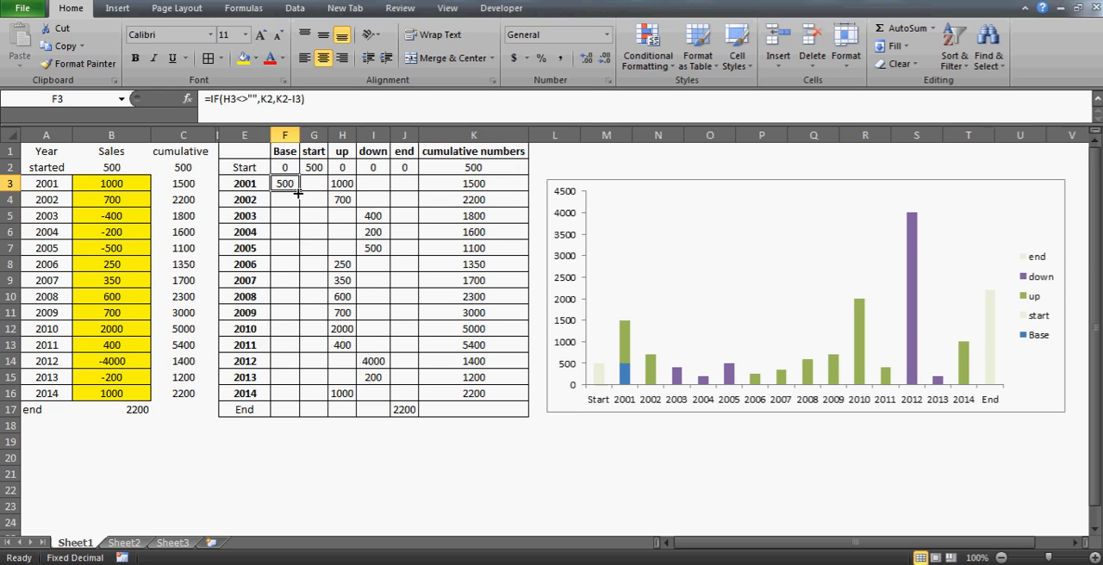
pyautogui.moveTo(297, 193); pyautogui.dragTo(297, 209)
pyautogui.click(281, 200)
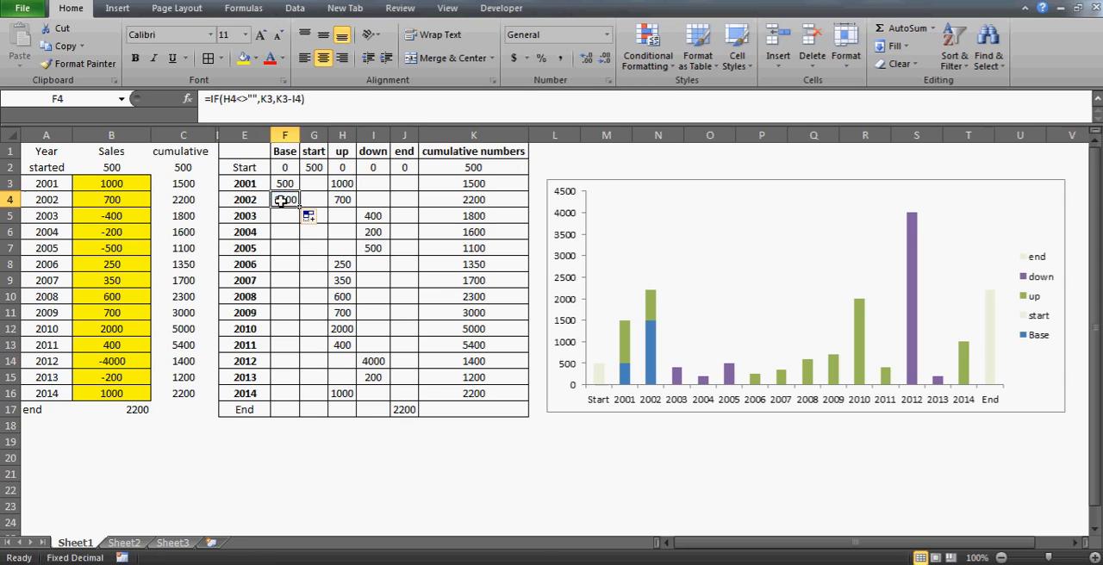
pyautogui.click(488, 201)
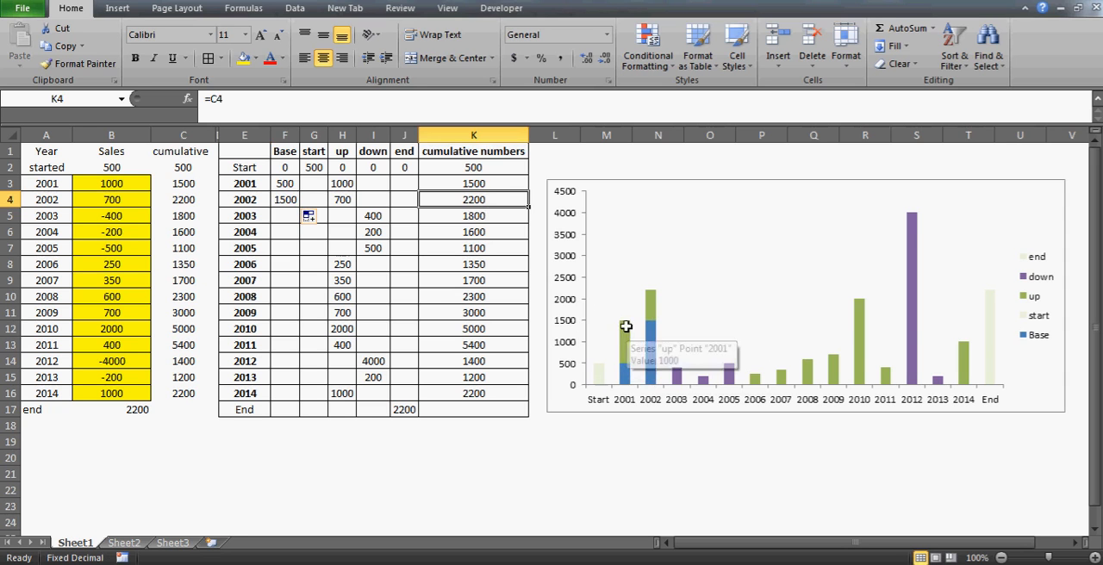
# Examine the start, Base and up columns for 2001 and 2002 in the chart, along with the up value in H4
pyautogui.click(599, 376)
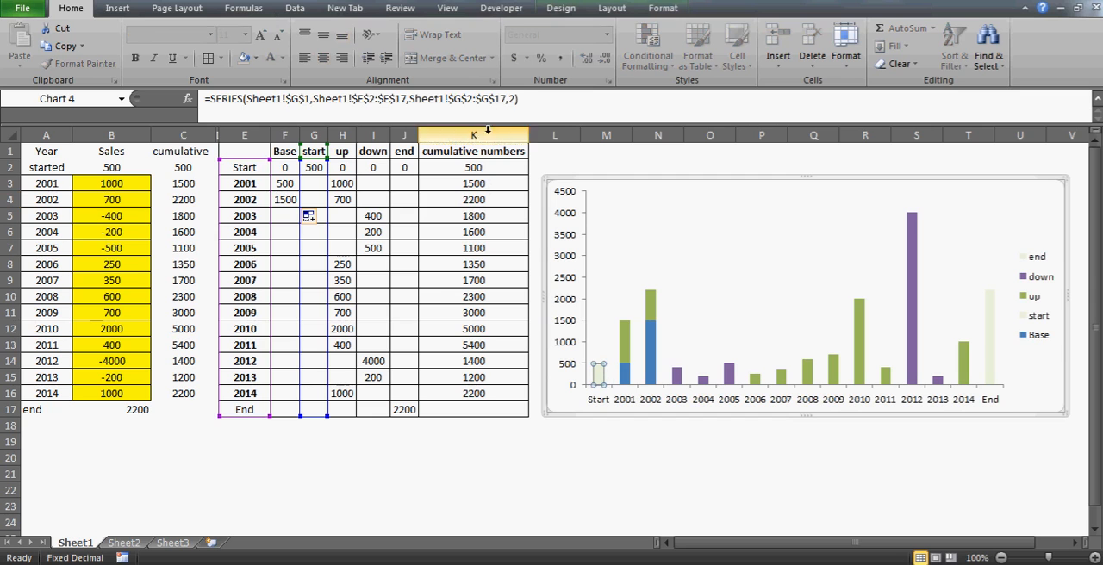
pyautogui.click(628, 378)
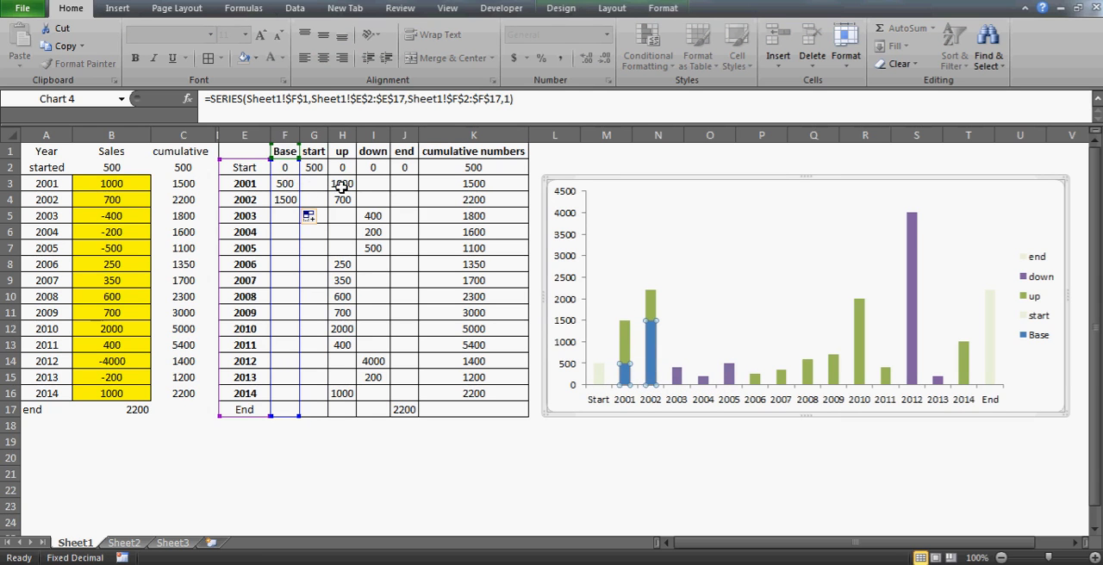
pyautogui.moveTo(627, 383)
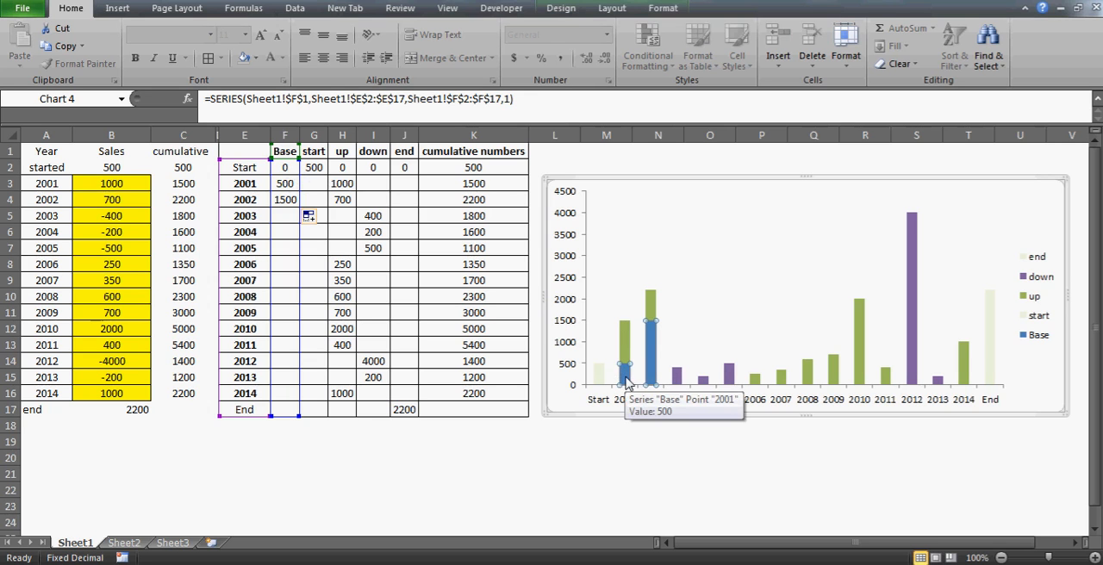
pyautogui.click(652, 350)
pyautogui.click(627, 332)
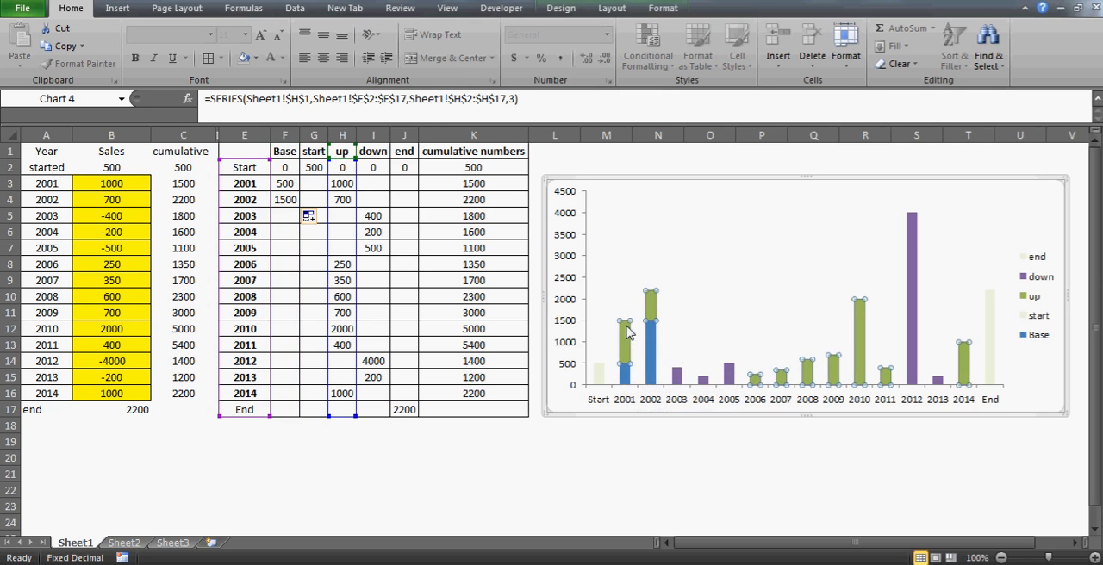
pyautogui.click(655, 343)
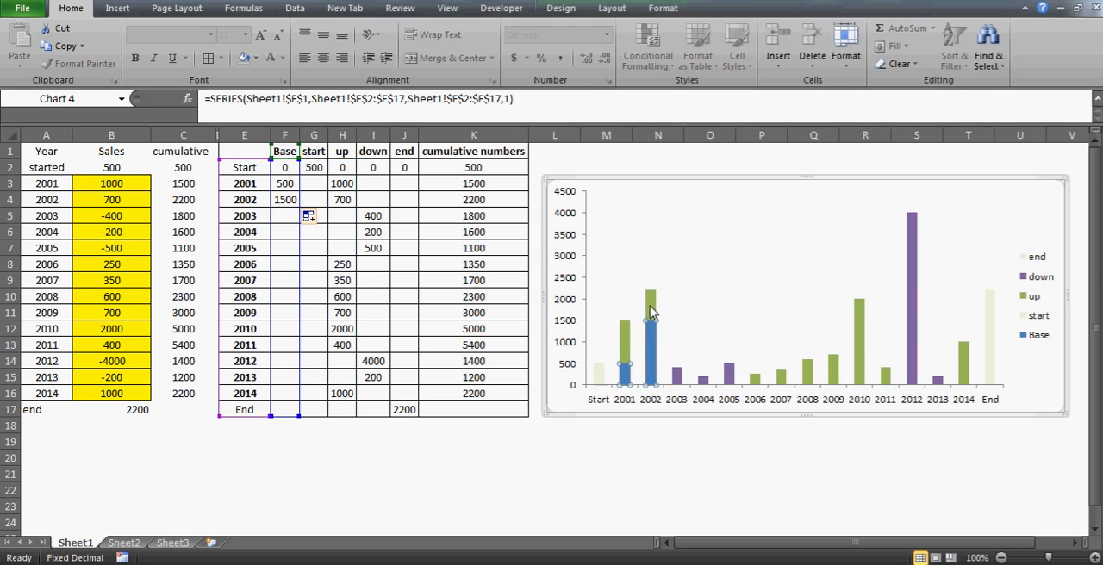
pyautogui.click(345, 198)
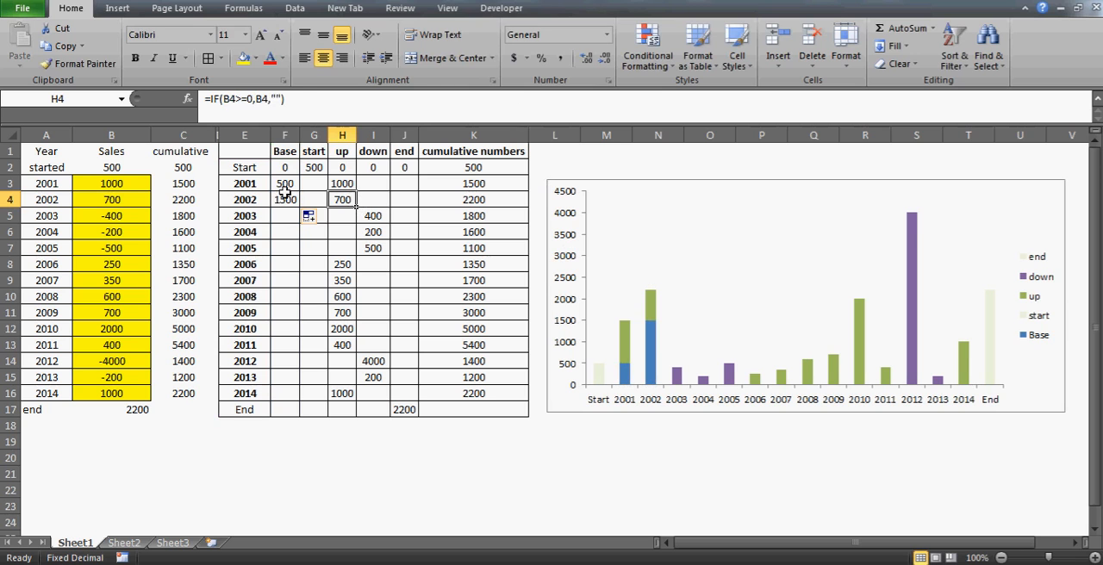
# Fill the Base formula from F4 down to F5 for 2003
pyautogui.click(285, 195)
pyautogui.moveTo(300, 207); pyautogui.dragTo(301, 221)
pyautogui.click(291, 217)
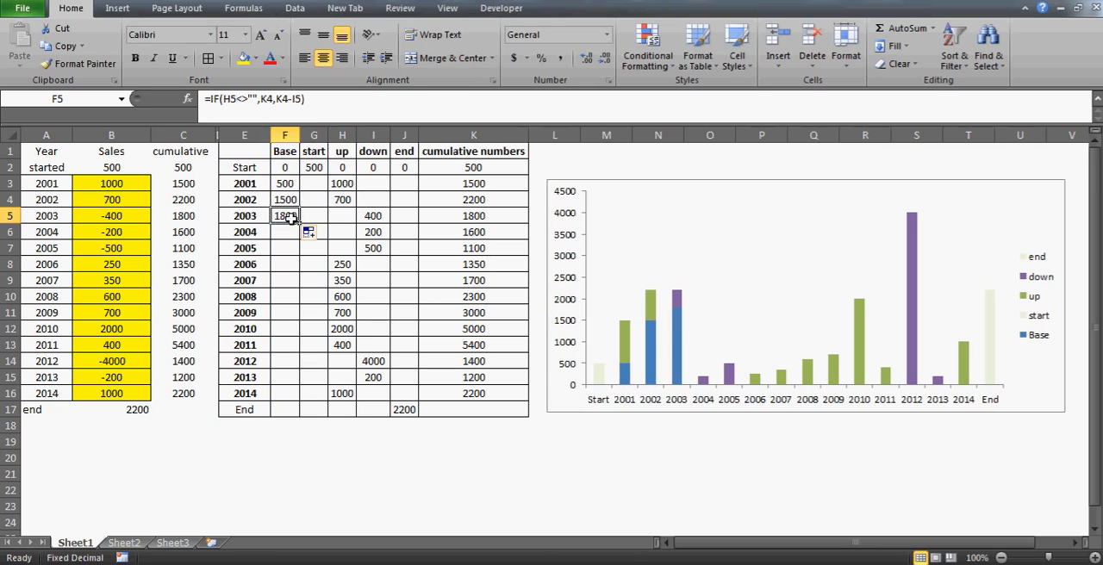
# Compare the 2003 Base and down values with the cumulative number in K4 and with the stacked 2003 column in the chart
pyautogui.click(491, 196)
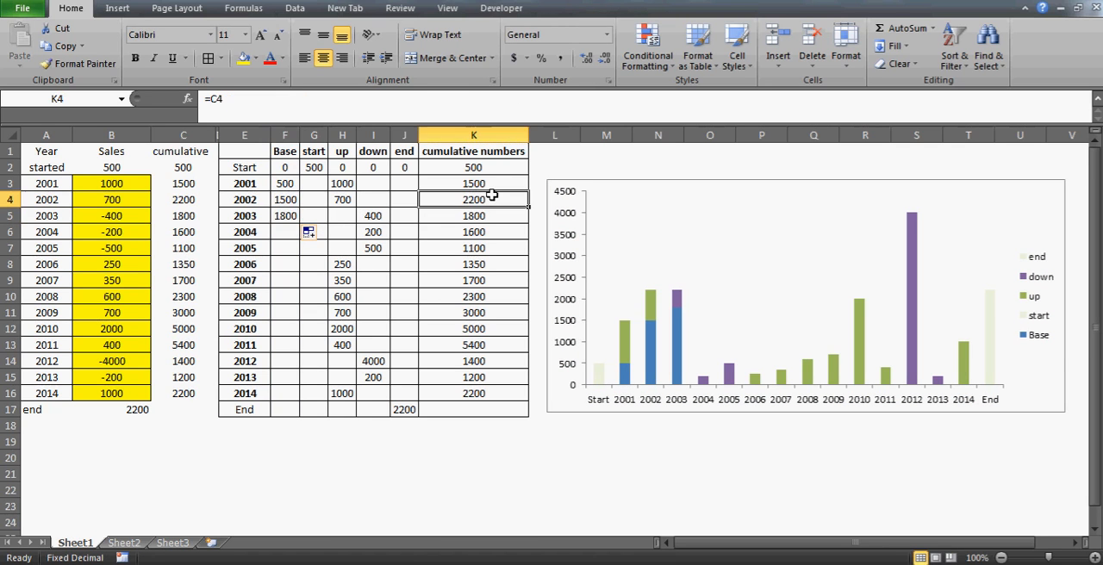
pyautogui.click(287, 217)
pyautogui.click(372, 217)
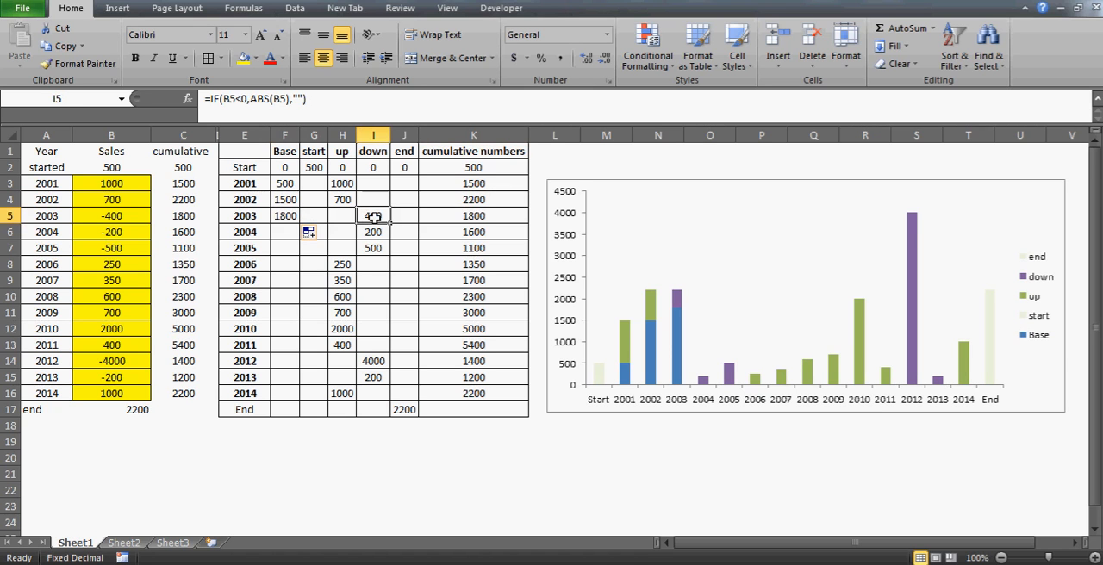
pyautogui.click(676, 326)
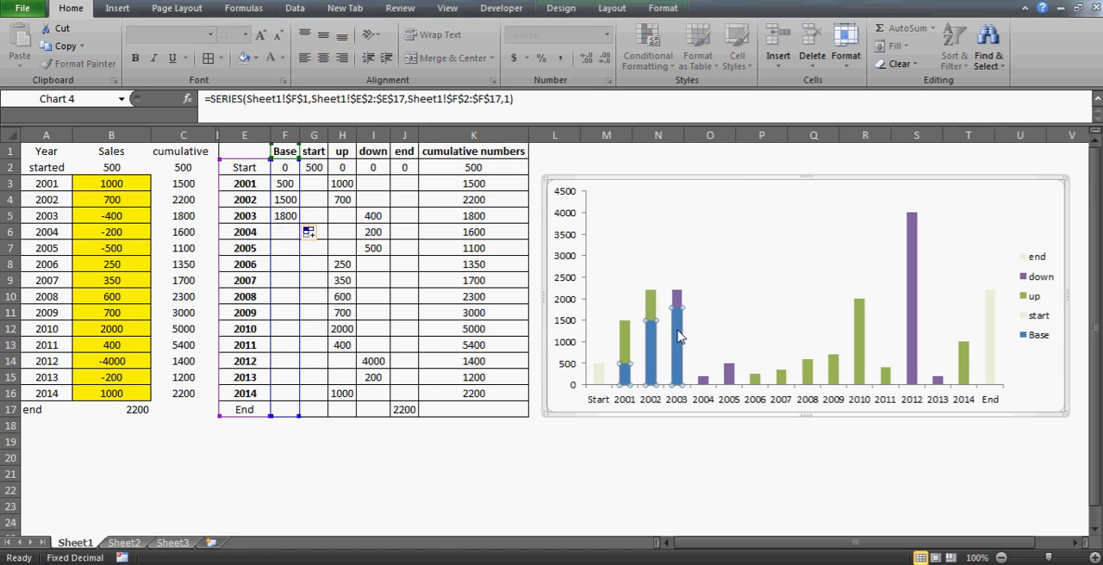
pyautogui.moveTo(678, 306)
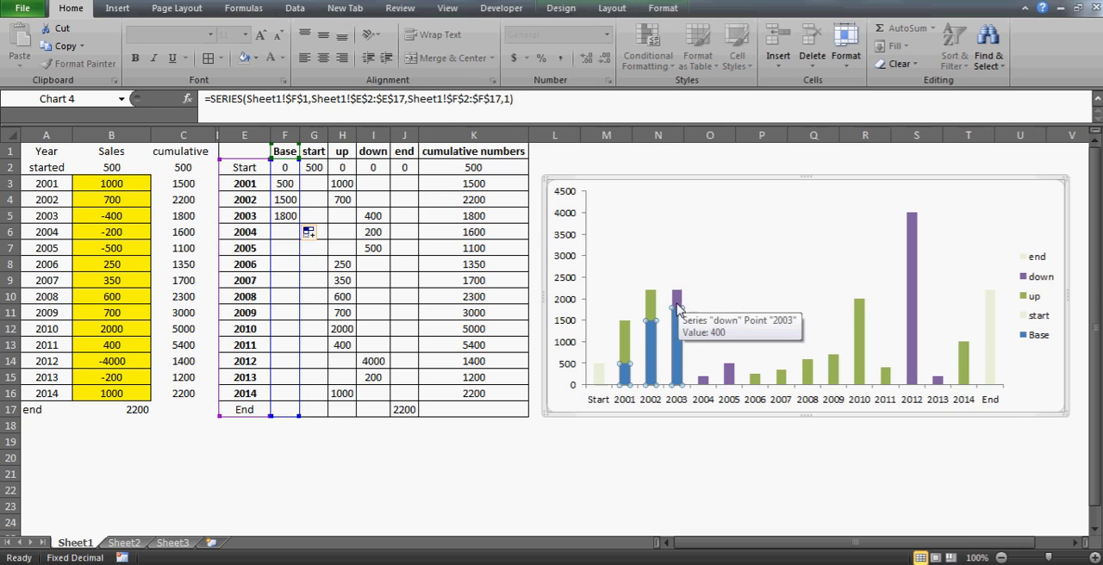
# Fill the Base formula from F5 down to F16 to cover the years through 2014
pyautogui.click(289, 234)
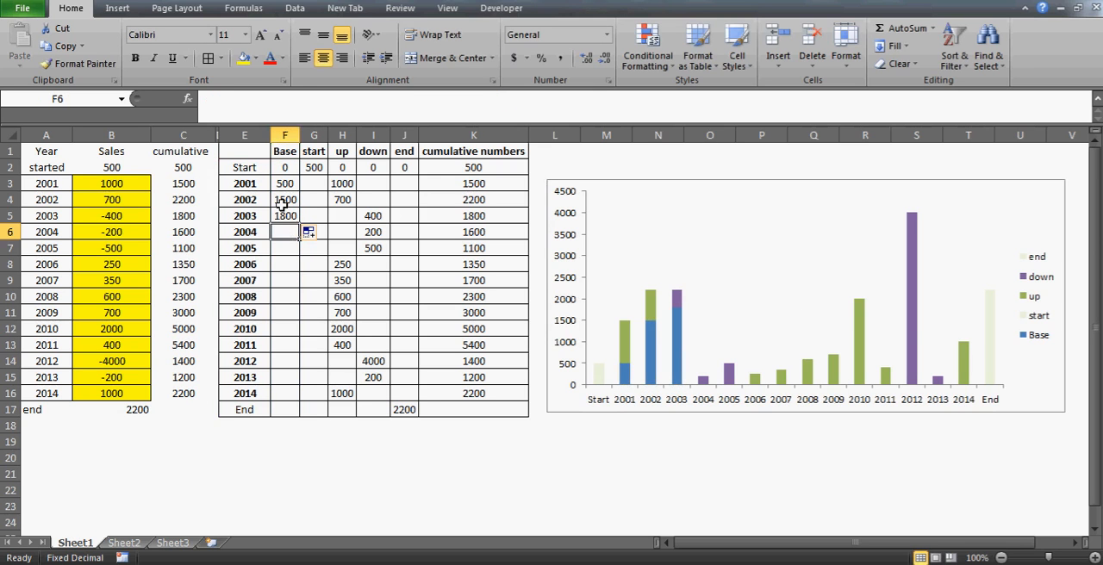
pyautogui.moveTo(286, 201); pyautogui.dragTo(285, 217)
pyautogui.click(285, 217)
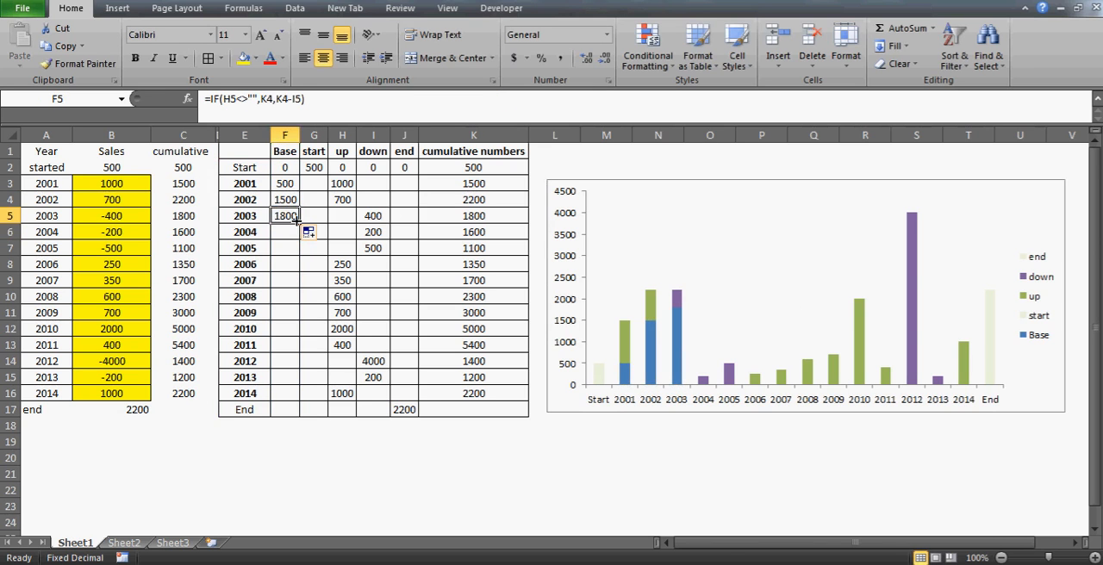
pyautogui.click(303, 264)
pyautogui.click(286, 216)
pyautogui.moveTo(300, 222); pyautogui.dragTo(286, 394)
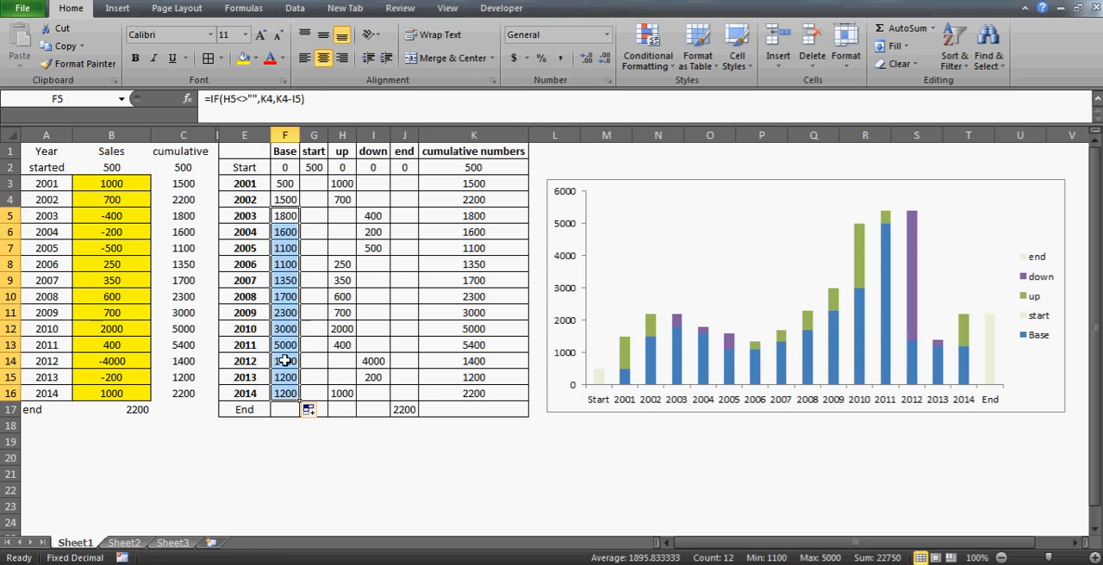
# Check the 2012 and 2014 Base formulas and the sum of the 2014 Base and up values
pyautogui.click(285, 361)
pyautogui.click(276, 395)
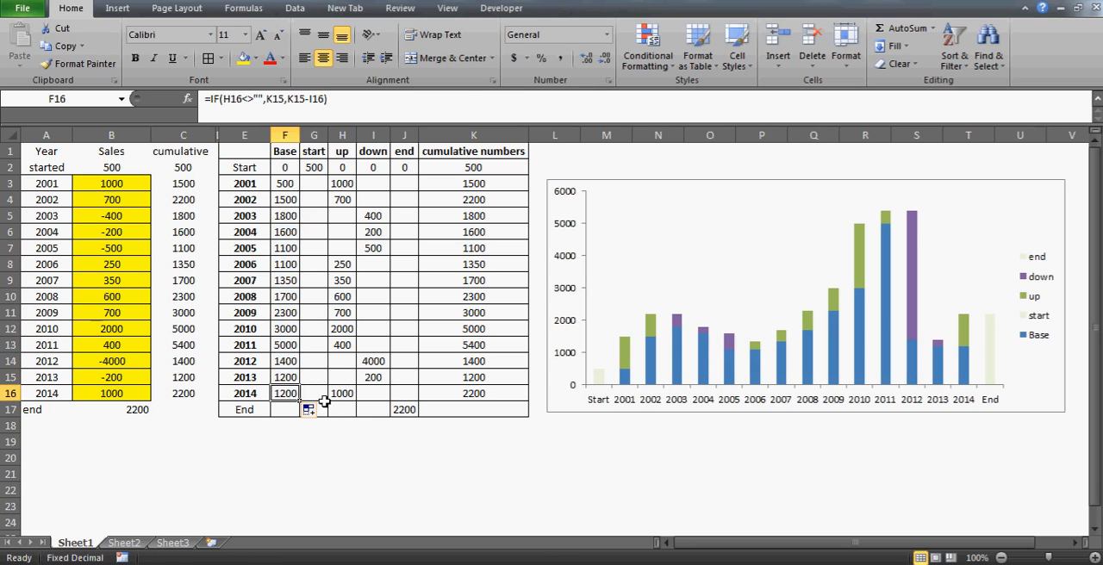
pyautogui.moveTo(324, 394); pyautogui.dragTo(348, 395)
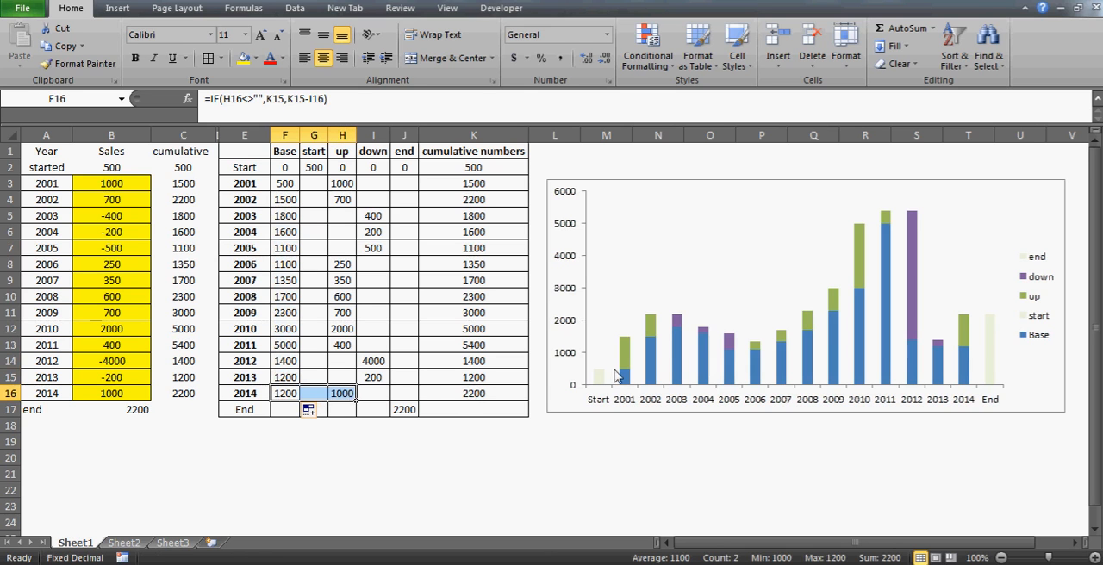
pyautogui.moveTo(812, 250); pyautogui.dragTo(863, 268)
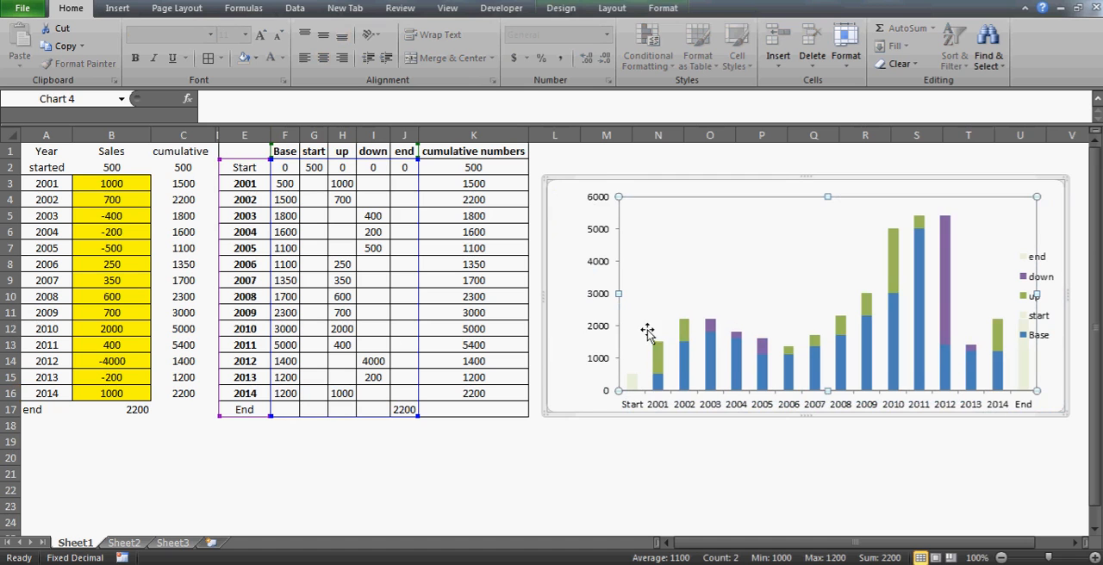
pyautogui.click(762, 490)
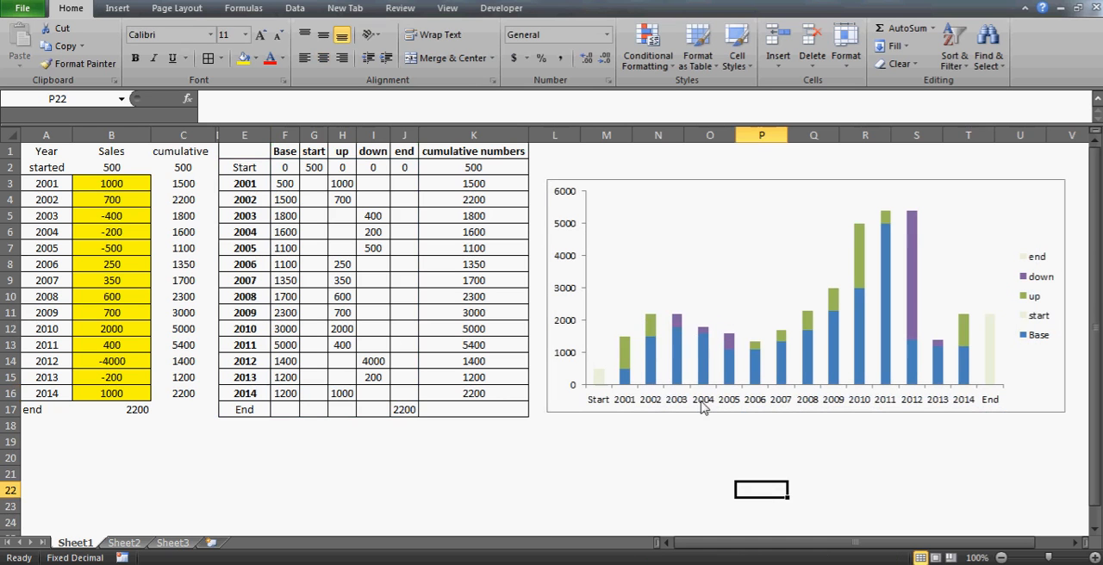
# Set the Base series of the stacked column chart to No Fill and deselect the chart
pyautogui.click(650, 375)
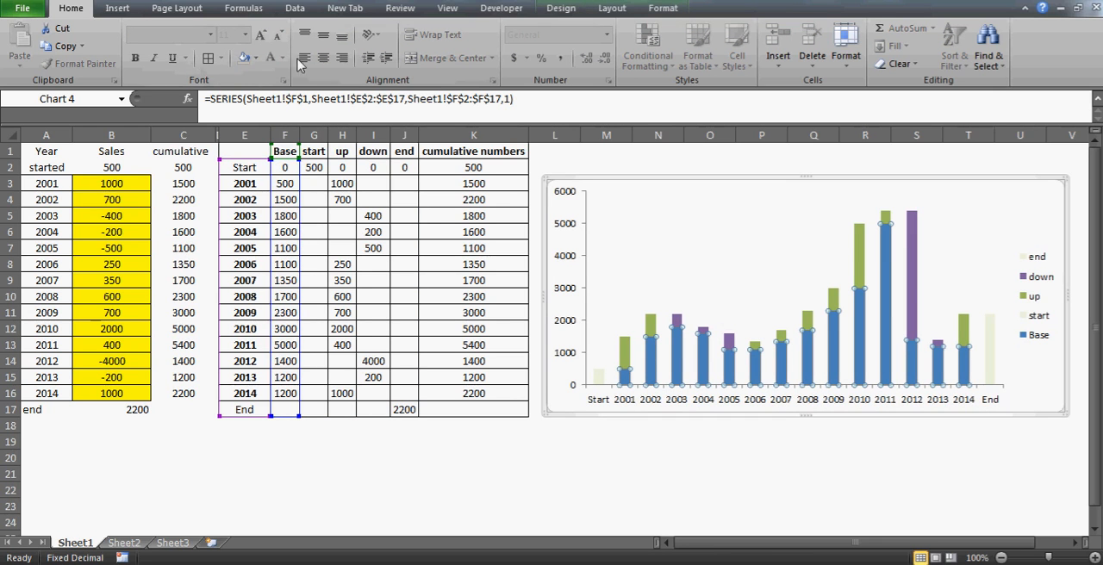
pyautogui.click(255, 58)
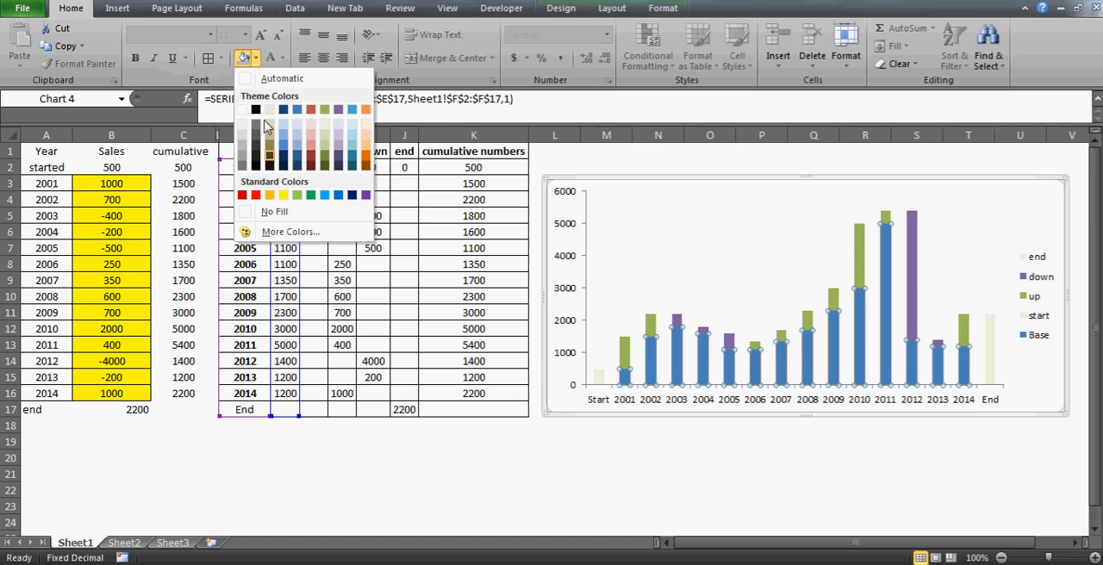
pyautogui.click(249, 217)
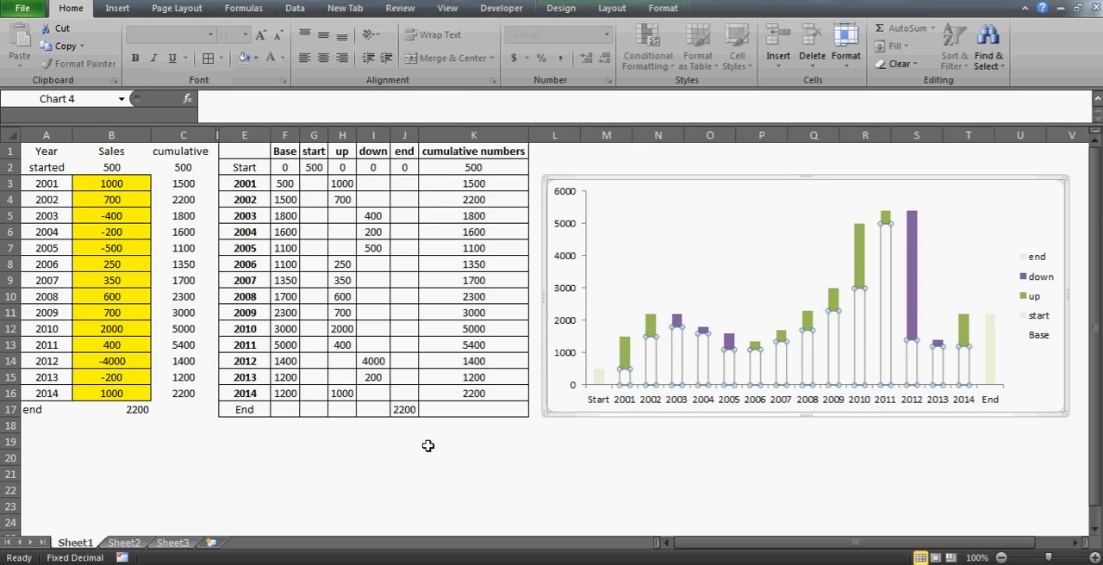
pyautogui.click(505, 490)
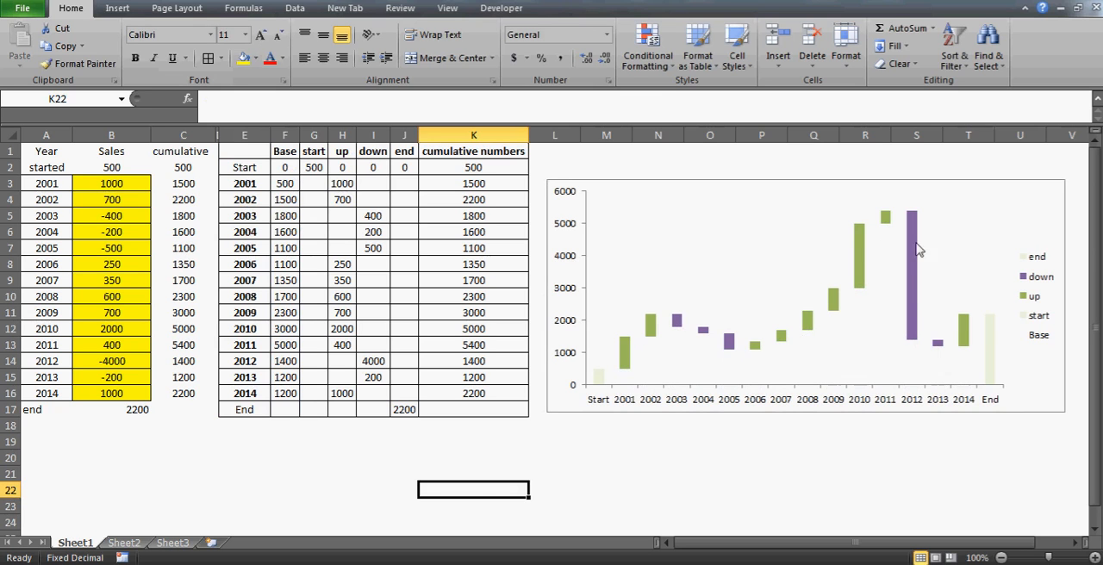
# Fill the down series columns with standard red and deselect the chart
pyautogui.moveTo(915, 328)
pyautogui.click(677, 325)
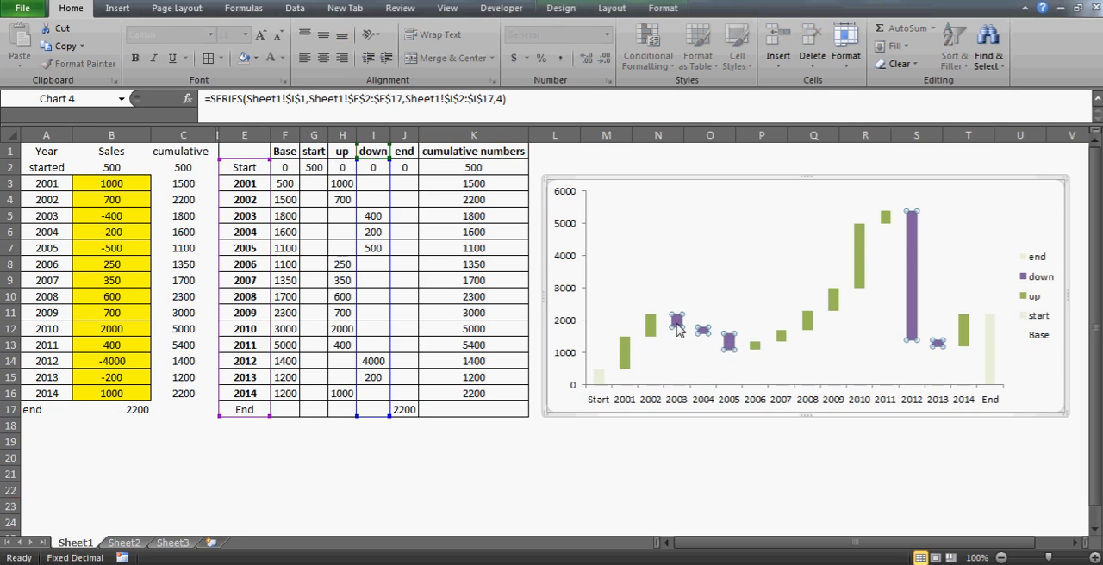
pyautogui.click(255, 57)
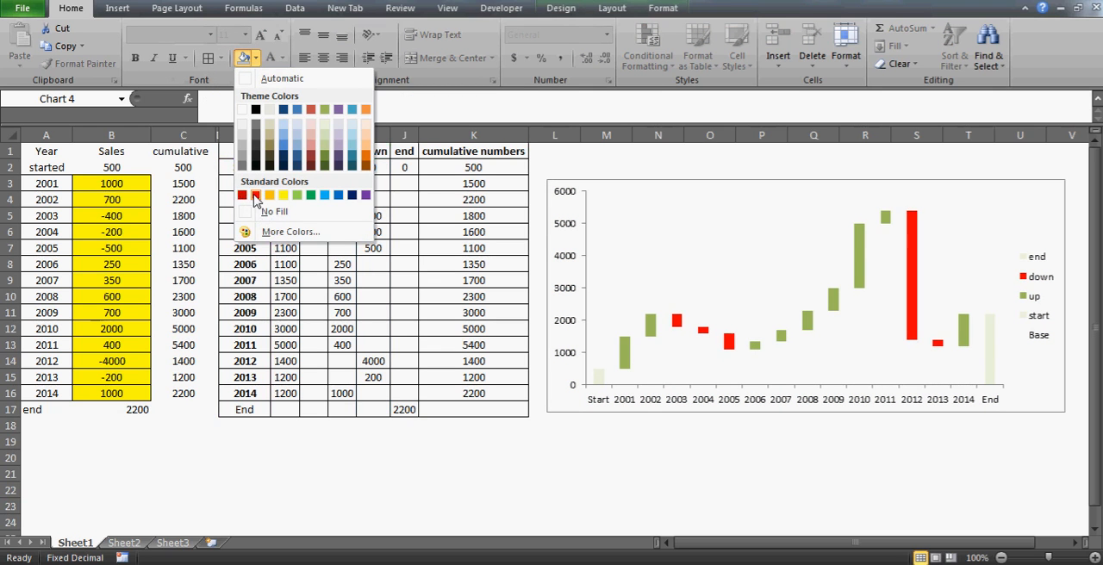
pyautogui.click(255, 196)
pyautogui.click(565, 485)
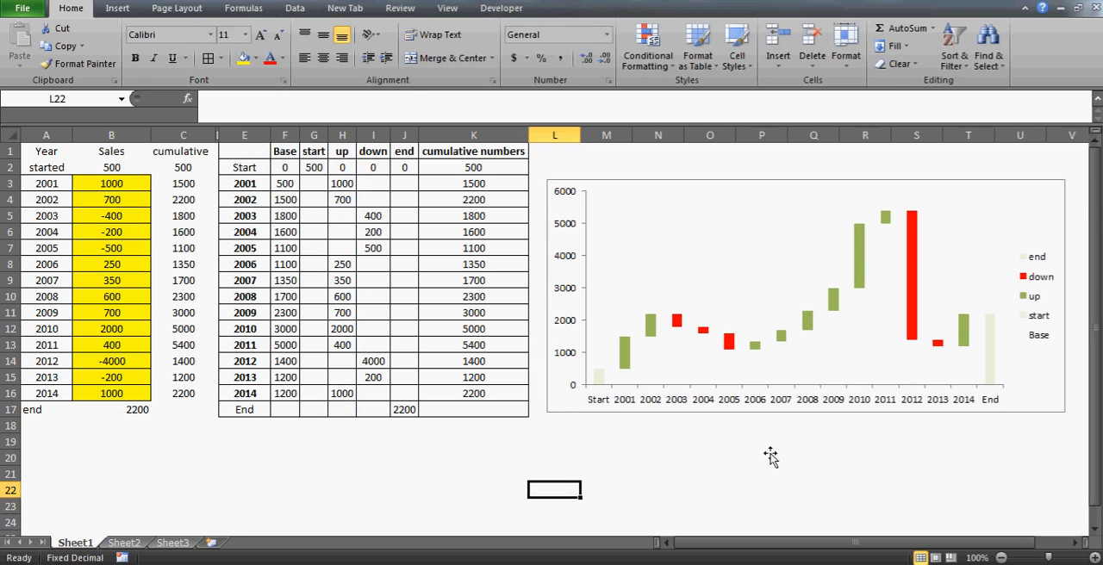
# Fill the start series column with the dark blue theme color
pyautogui.click(601, 378)
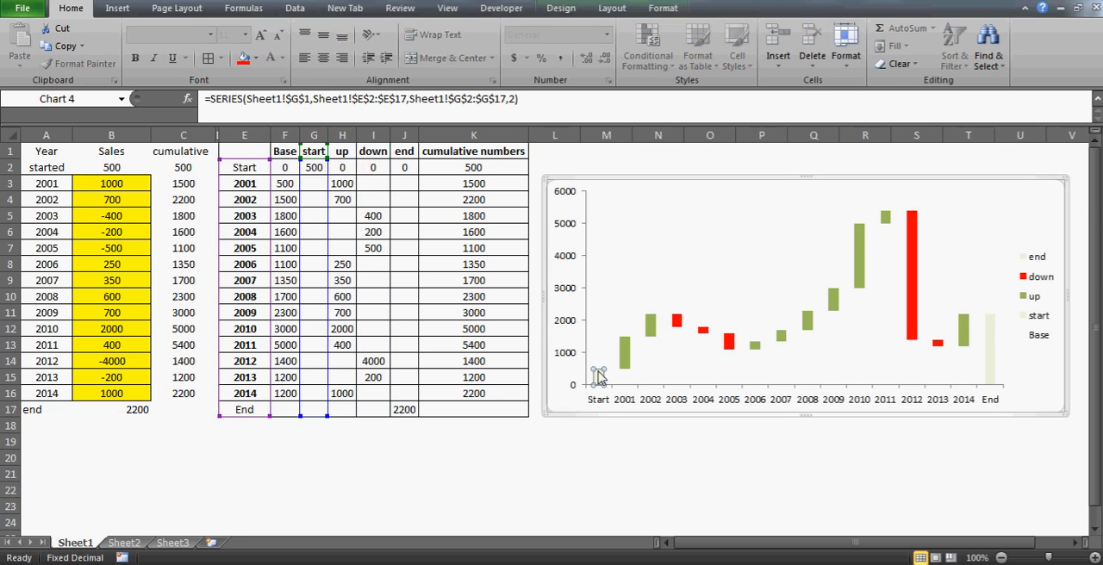
pyautogui.click(256, 58)
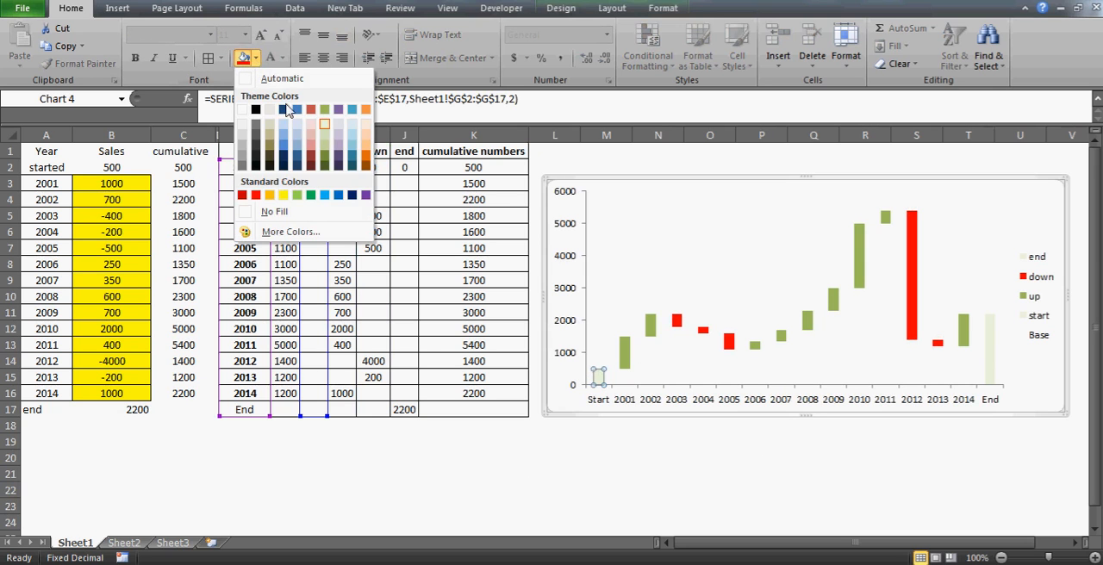
pyautogui.click(285, 110)
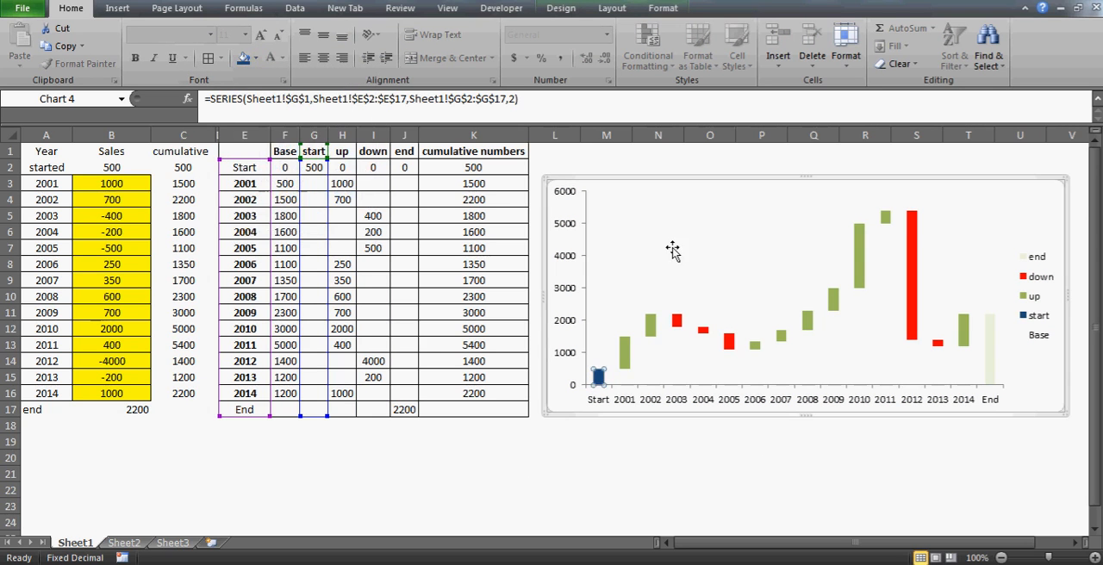
# Fill both the end and start series columns of the chart with standard green
pyautogui.click(966, 341)
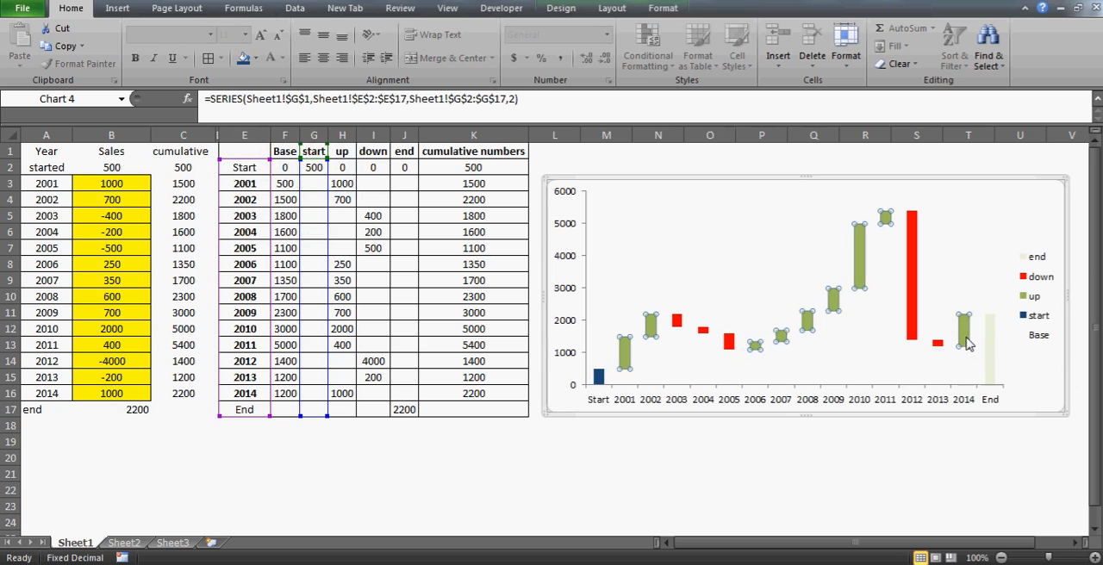
pyautogui.click(992, 351)
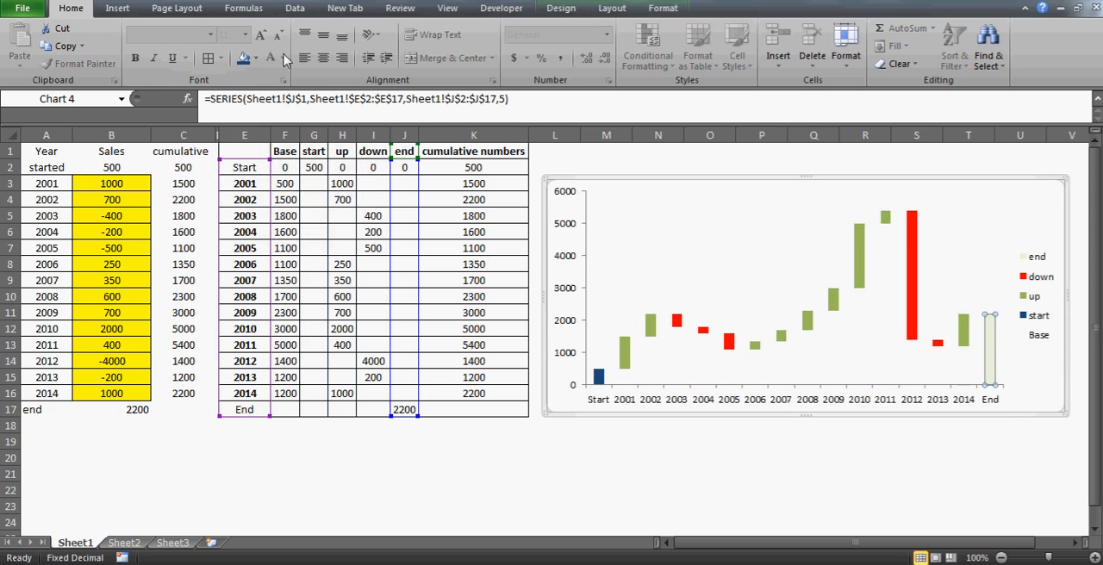
pyautogui.click(256, 59)
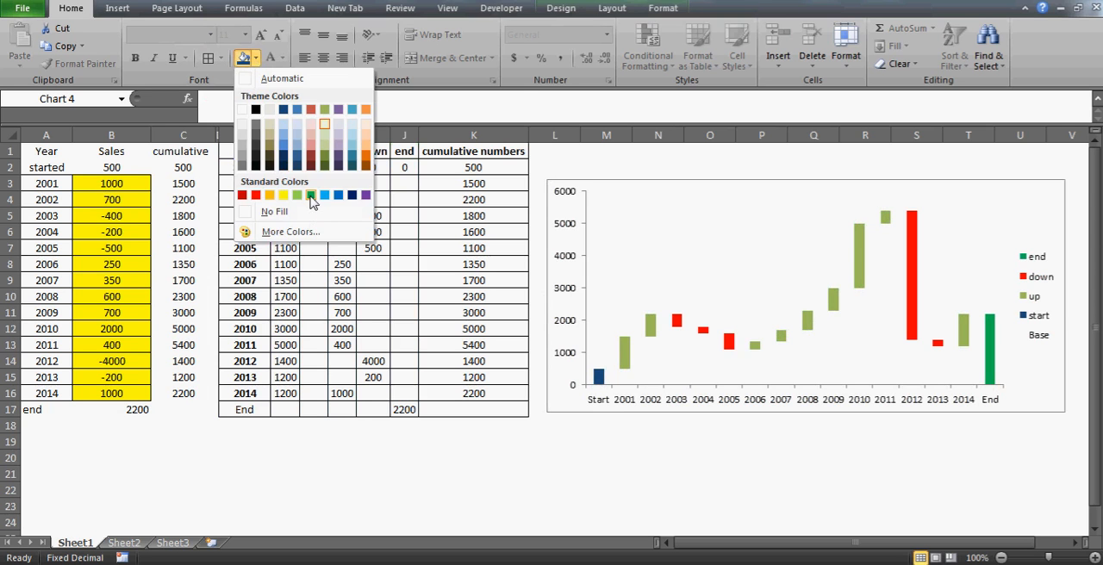
pyautogui.click(311, 196)
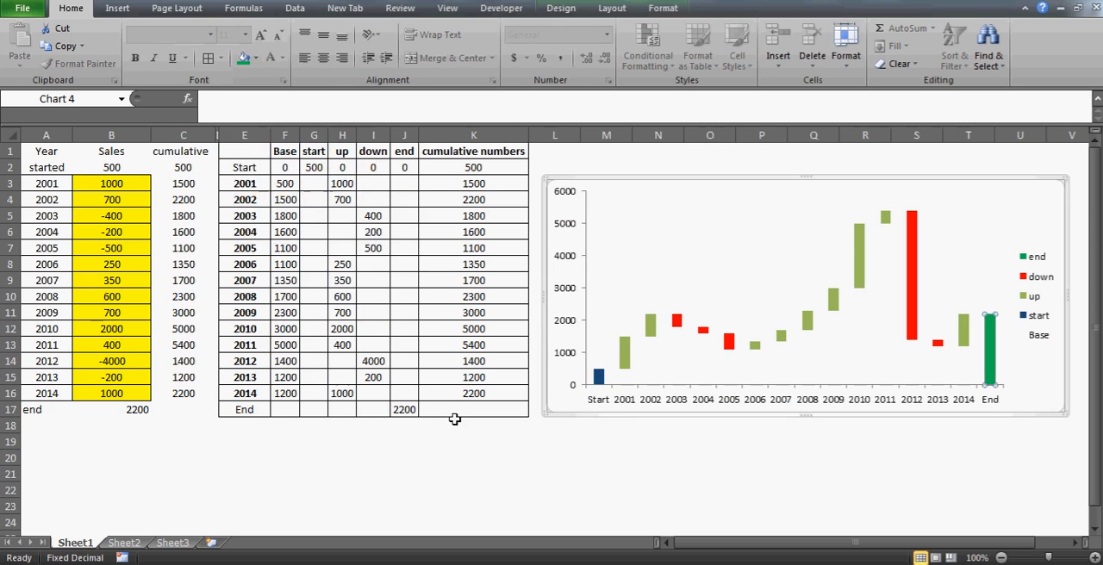
pyautogui.click(598, 378)
pyautogui.click(256, 58)
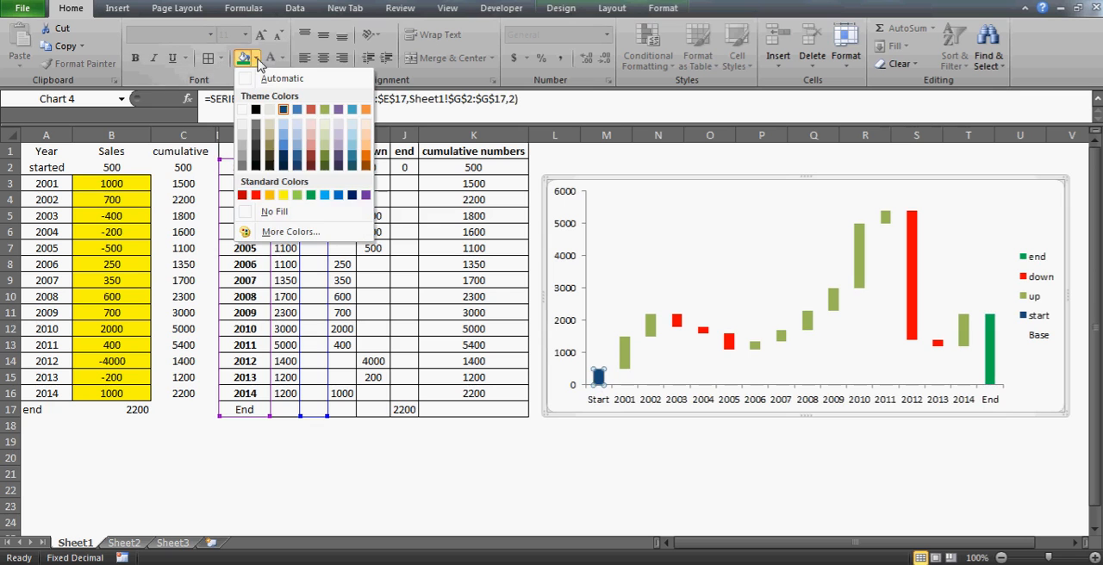
pyautogui.click(311, 196)
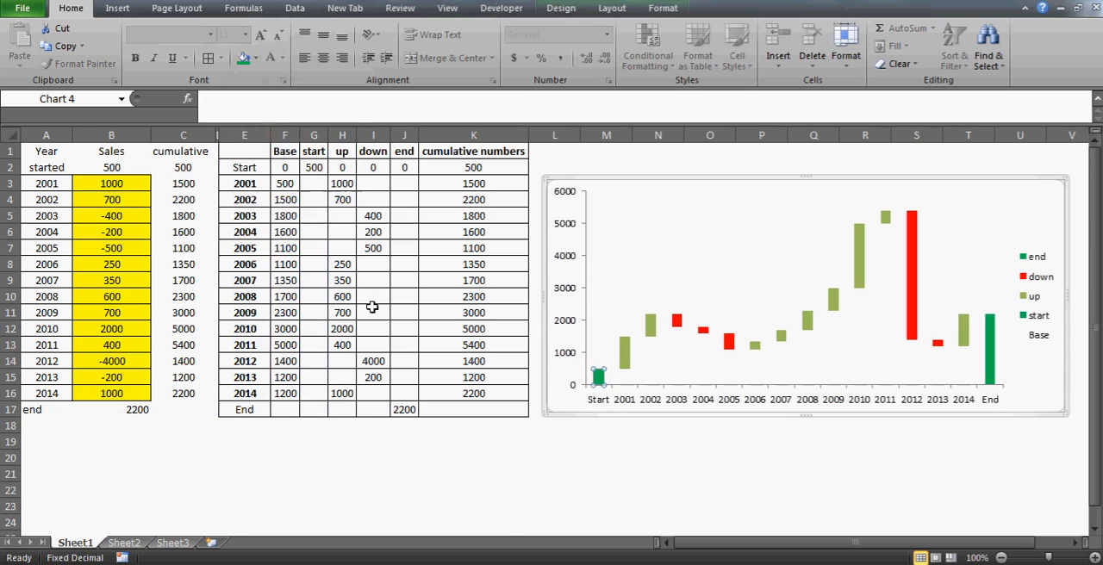
pyautogui.click(628, 505)
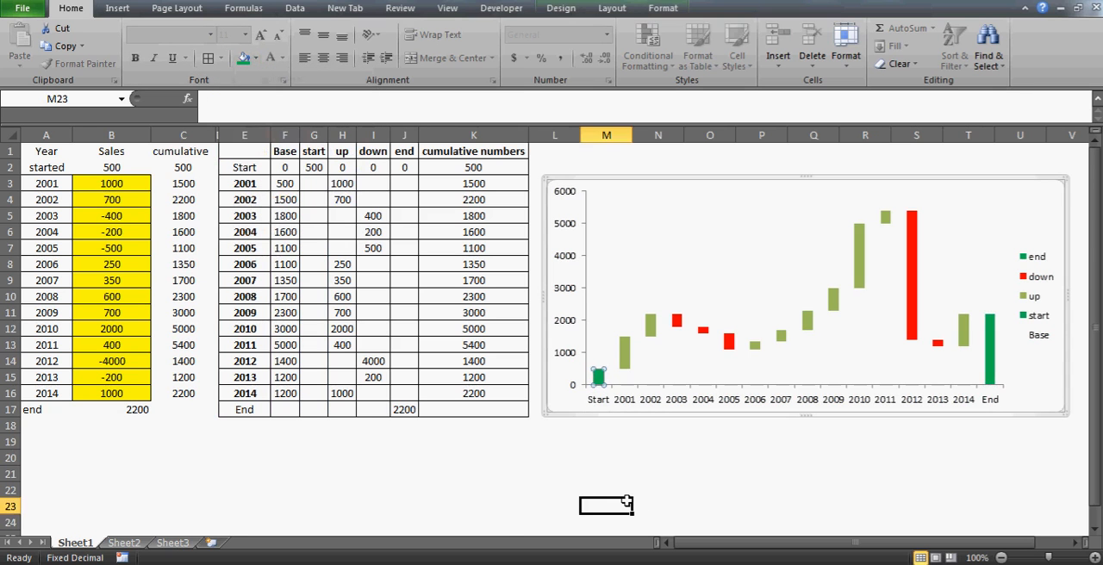
# Set the Base series gap width to 0% and delete the chart's legend
pyautogui.click(653, 354)
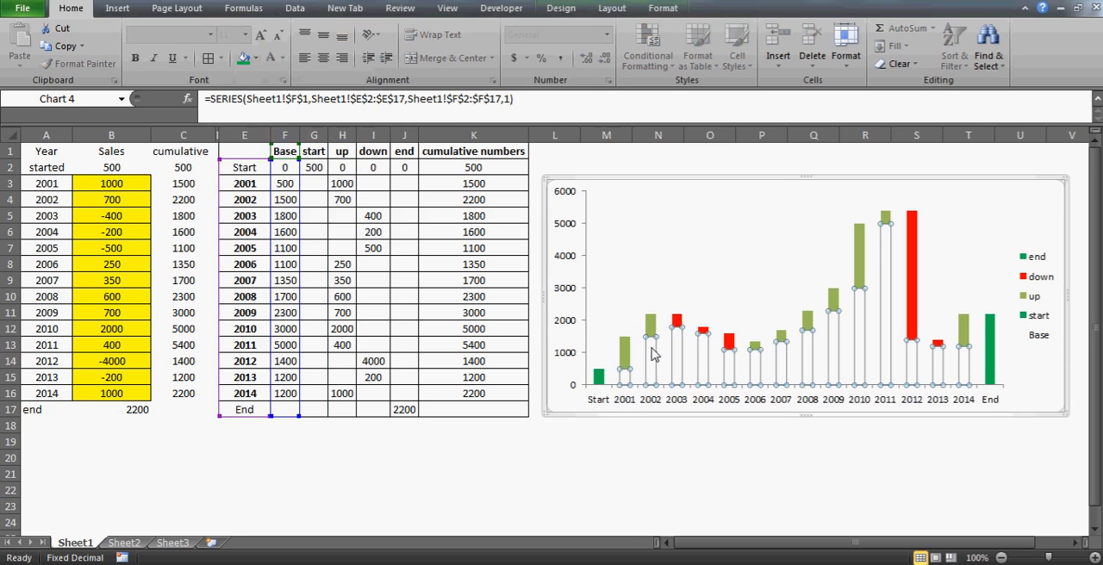
pyautogui.rightClick(652, 353)
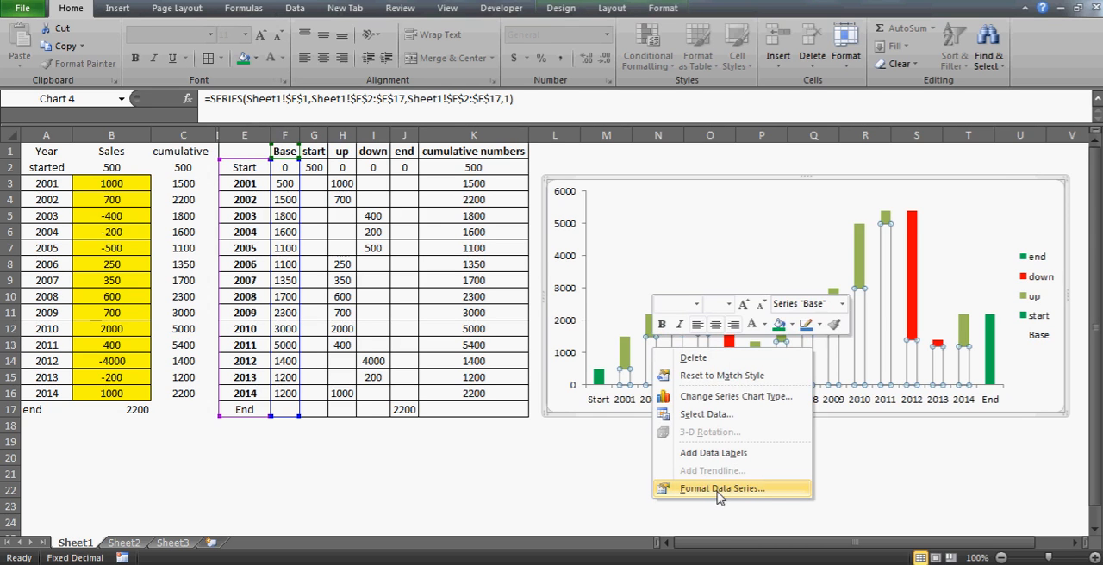
pyautogui.click(718, 489)
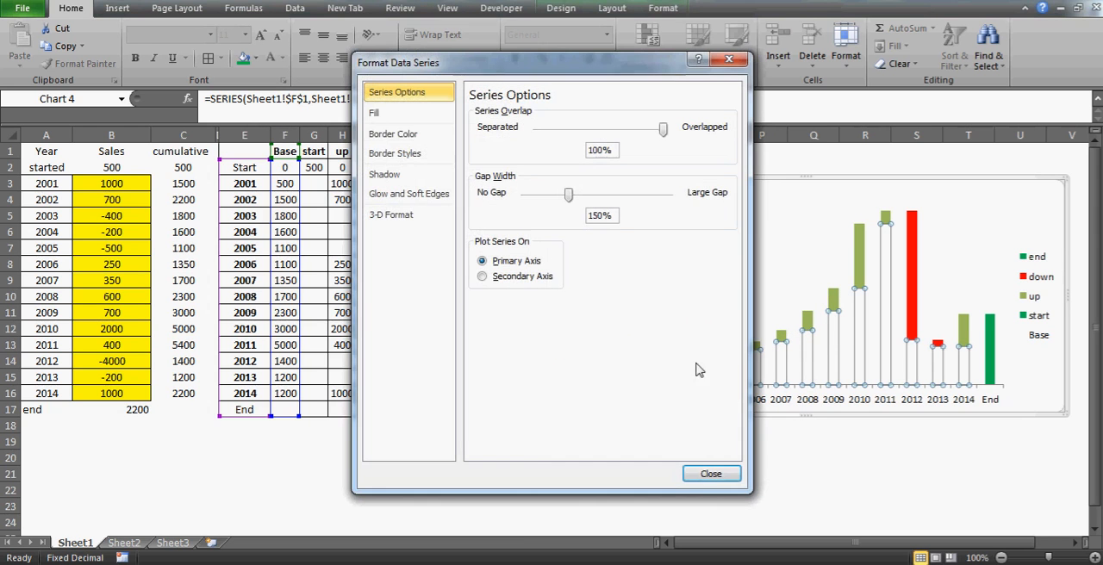
pyautogui.moveTo(285, 65); pyautogui.dragTo(242, 61)
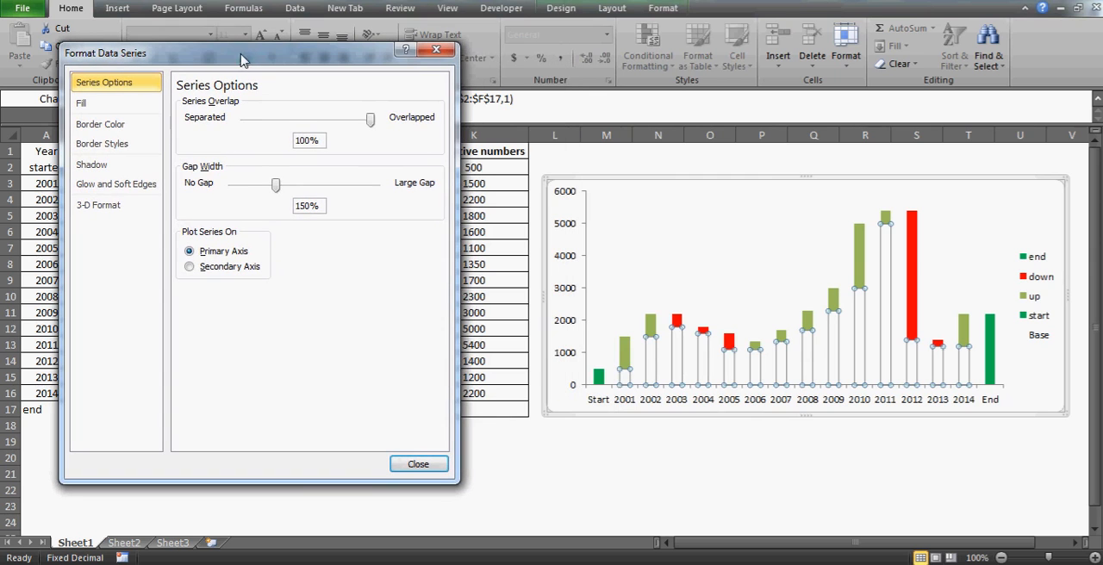
pyautogui.moveTo(276, 186); pyautogui.dragTo(238, 192)
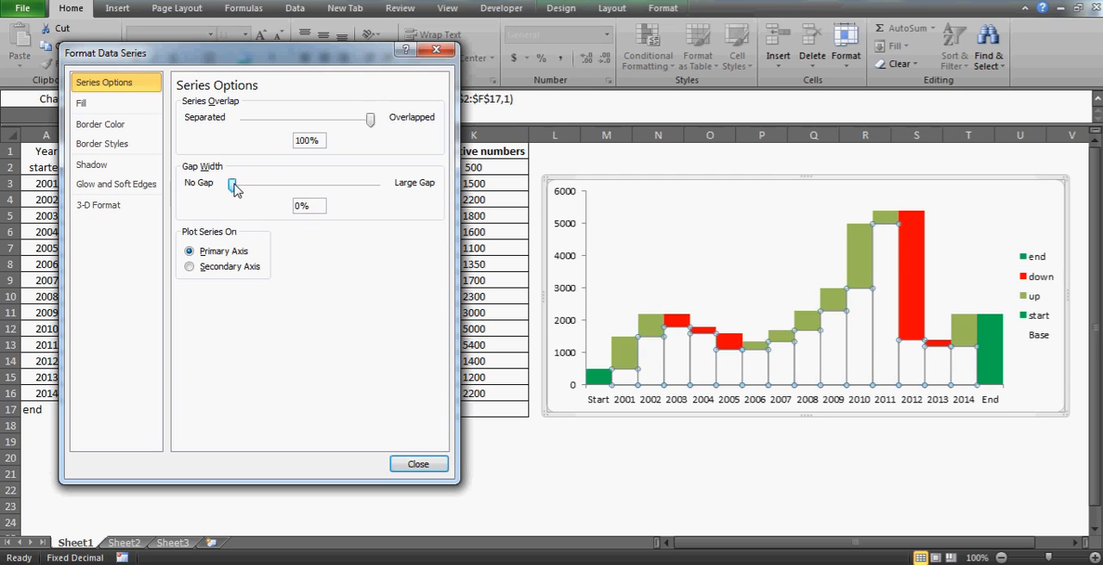
pyautogui.click(420, 466)
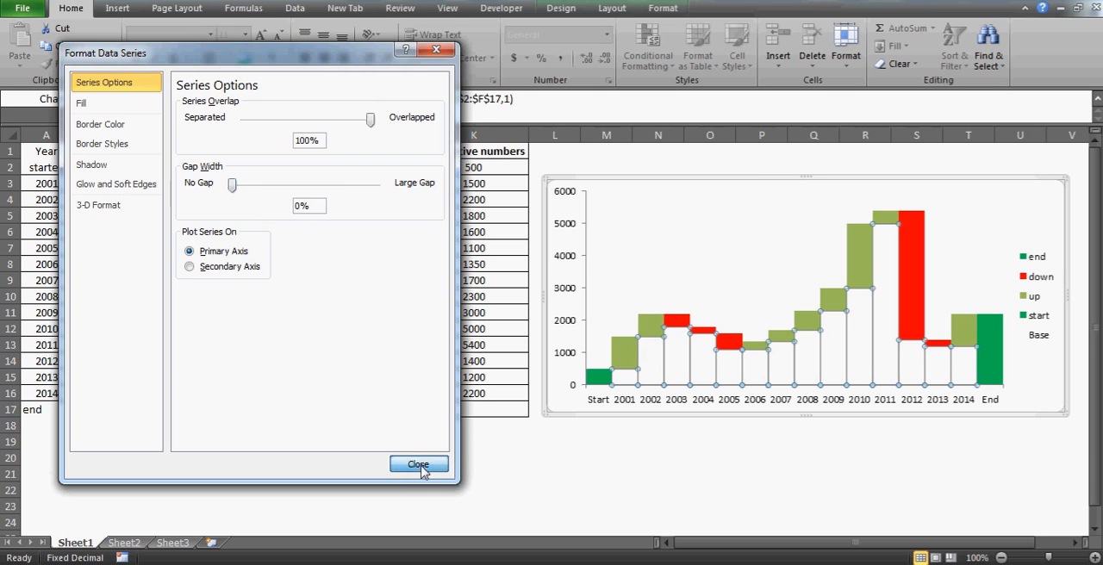
pyautogui.click(599, 508)
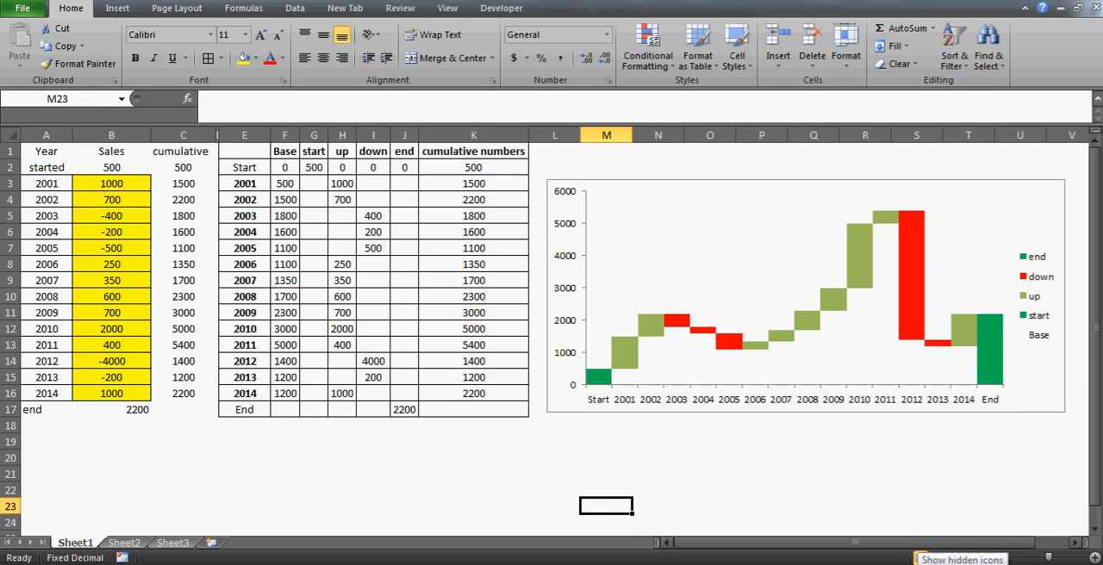
pyautogui.click(1043, 281)
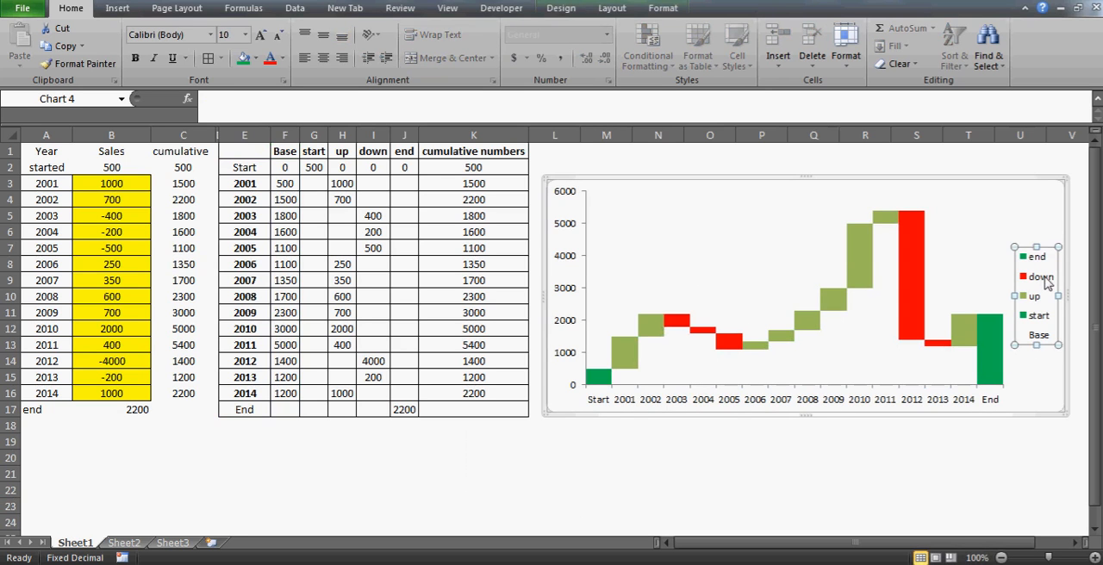
pyautogui.press('Delete')
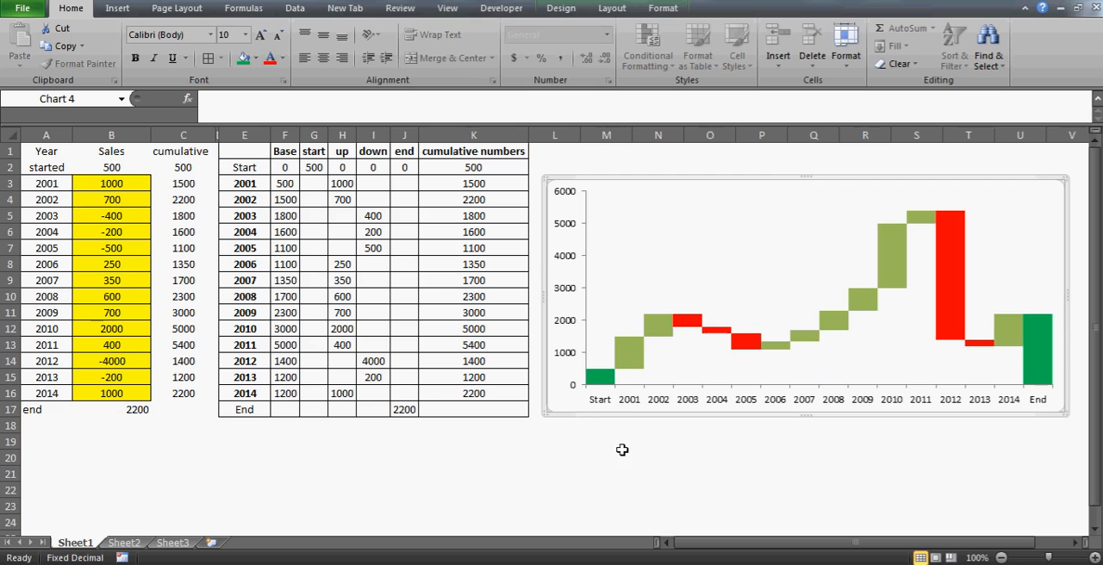
# Review the 2001 and 2003 Base formulas, the helper column headers, and the cumulative numbers from K2 down
pyautogui.click(291, 184)
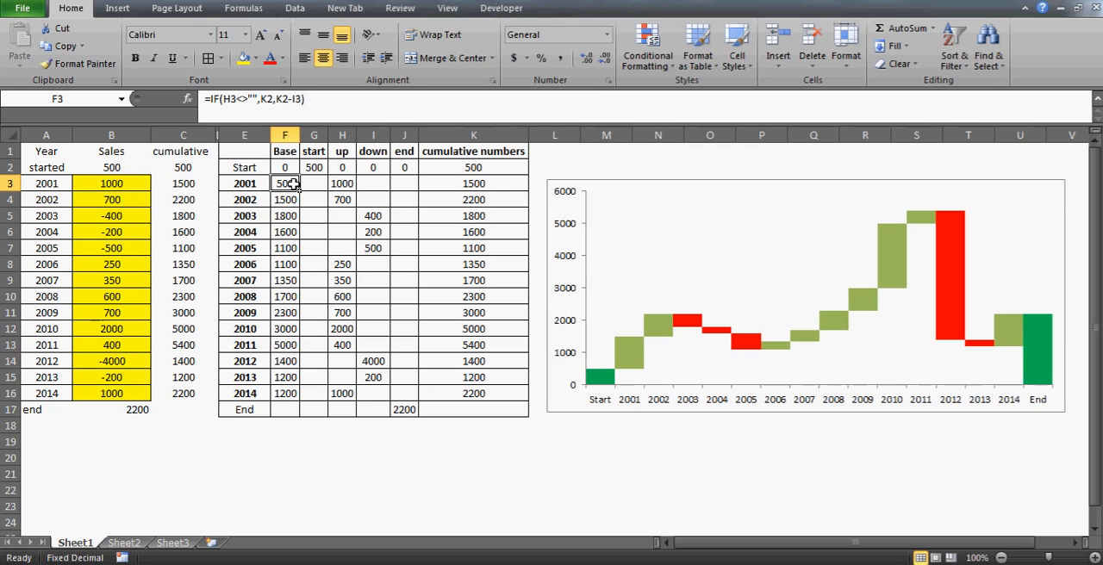
pyautogui.click(287, 214)
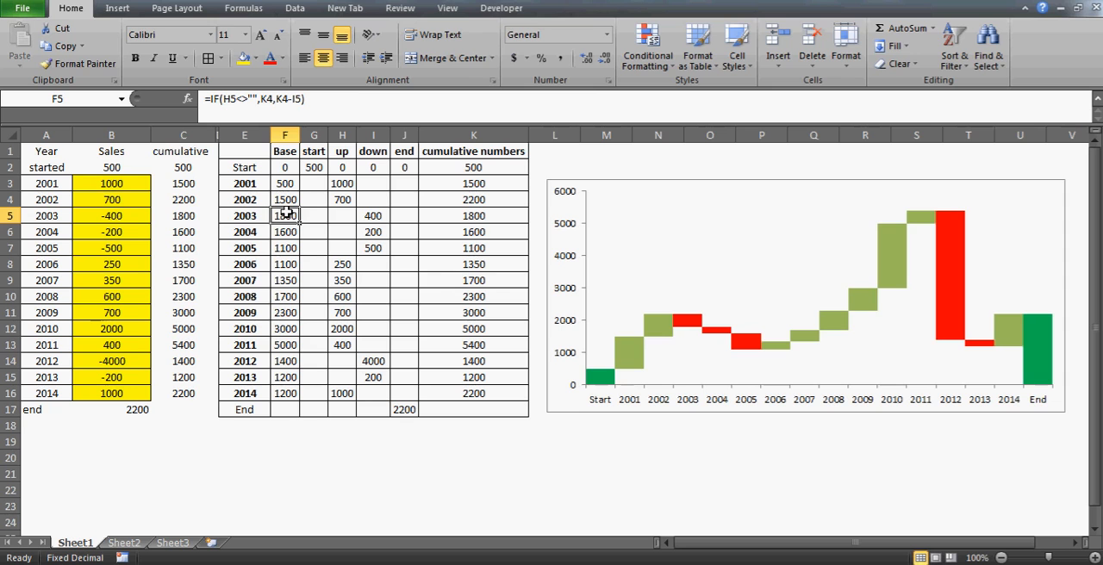
pyautogui.click(306, 155)
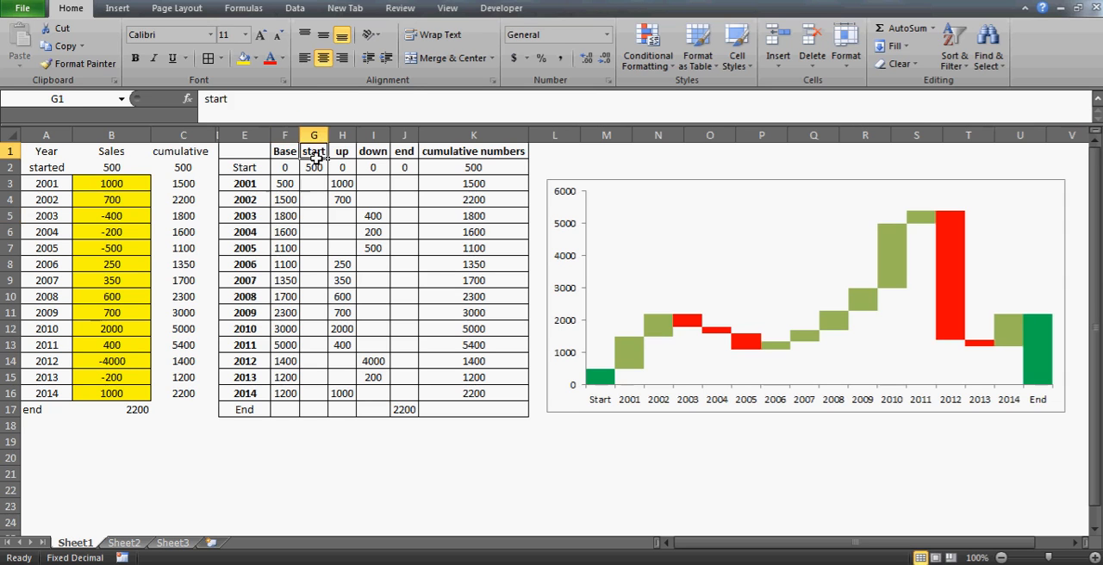
pyautogui.press('Right')
pyautogui.press('Right')
pyautogui.press('Right')
pyautogui.press('Left')
pyautogui.press('Left')
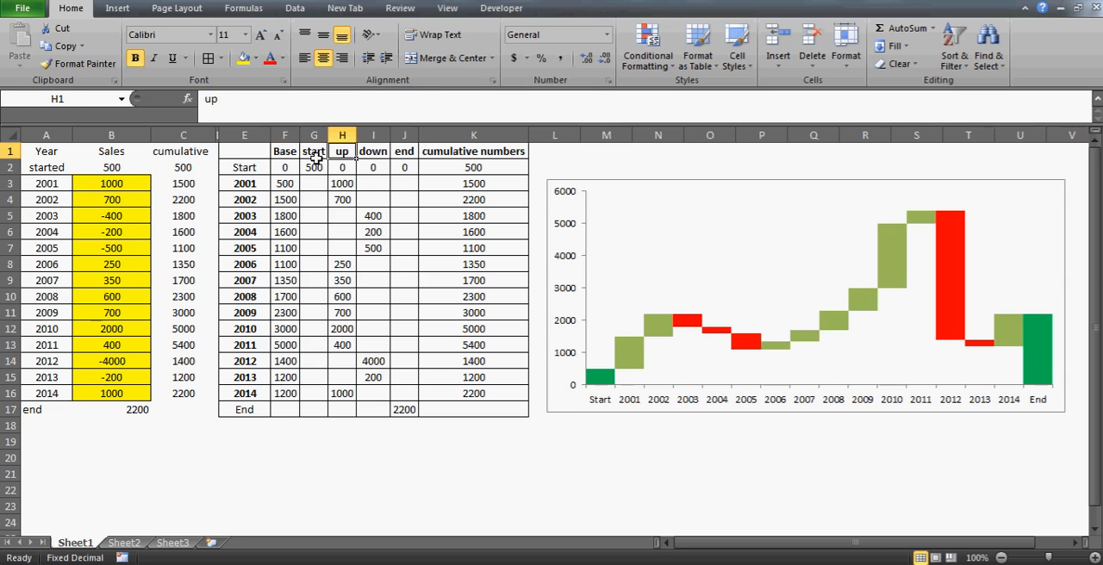
pyautogui.press('Right')
pyautogui.press('Right')
pyautogui.press('Right')
pyautogui.press('Down')
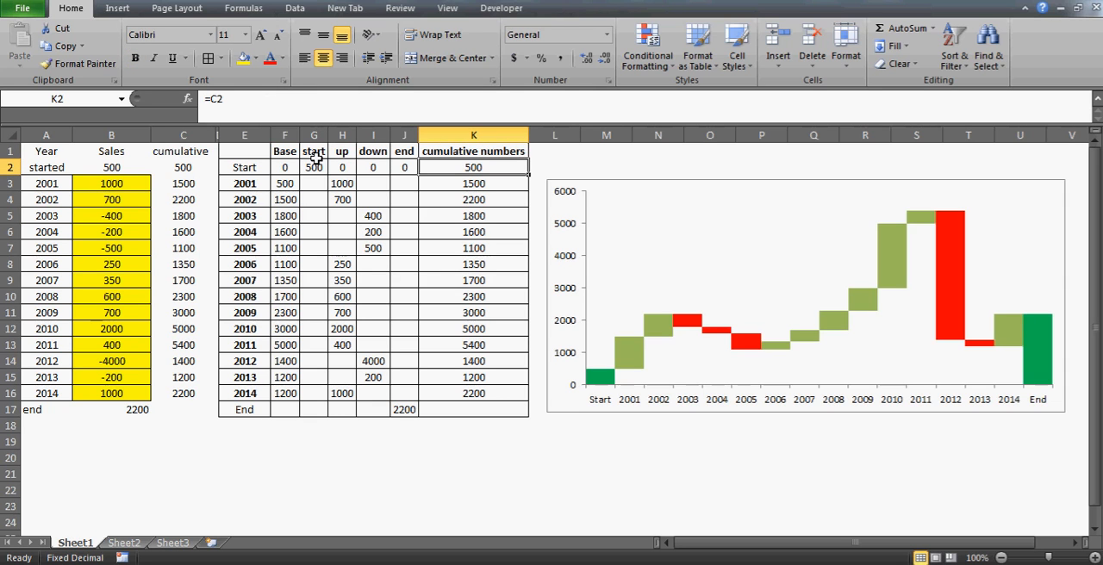
pyautogui.hotkey('shift', 'Down')
pyautogui.hotkey('shift', 'Down')
pyautogui.hotkey('shift', 'Down')
pyautogui.hotkey('shift', 'Down')
pyautogui.hotkey('shift', 'Down')
pyautogui.hotkey('shift', 'Down')
pyautogui.hotkey('shift', 'Down')
pyautogui.hotkey('shift', 'Down')
pyautogui.hotkey('shift', 'Down')
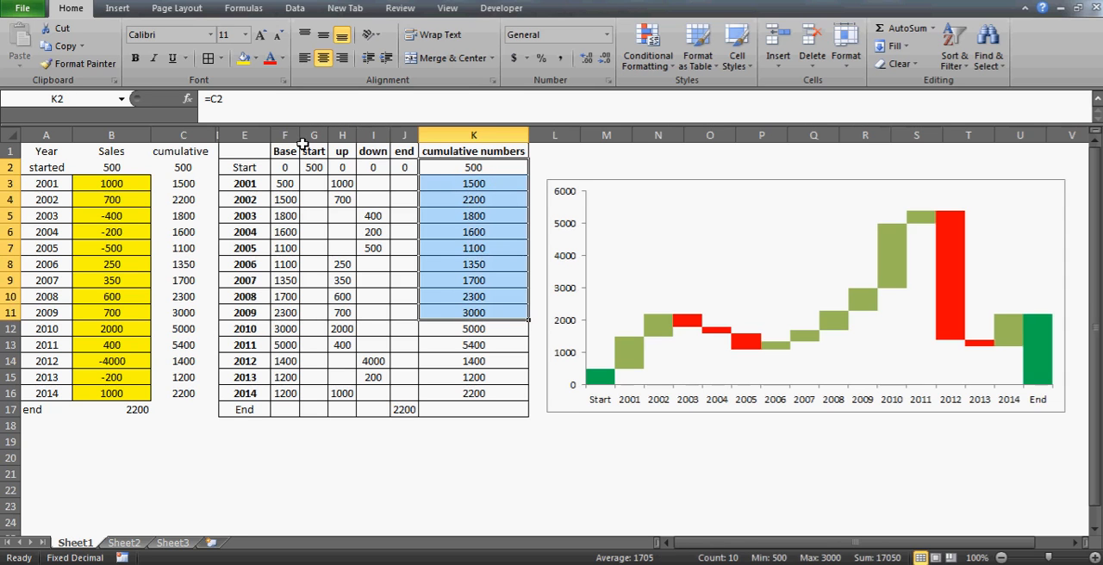
# Inspect the Start and 2001 row cells in the start, up, down and end columns beside the cumulative numbers
pyautogui.click(463, 169)
pyautogui.press('Down')
pyautogui.press('Down')
pyautogui.press('Up')
pyautogui.press('Left')
pyautogui.press('Left')
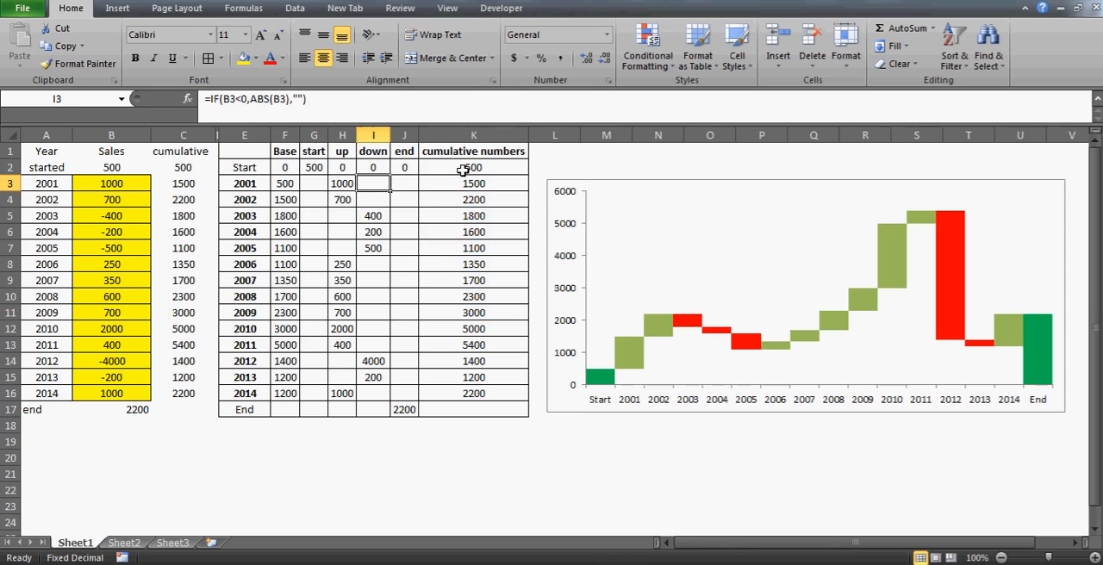
pyautogui.press('Left')
pyautogui.press('Left')
pyautogui.press('Right')
pyautogui.press('Right')
pyautogui.press('Right')
pyautogui.press('Up')
pyautogui.press('Up')
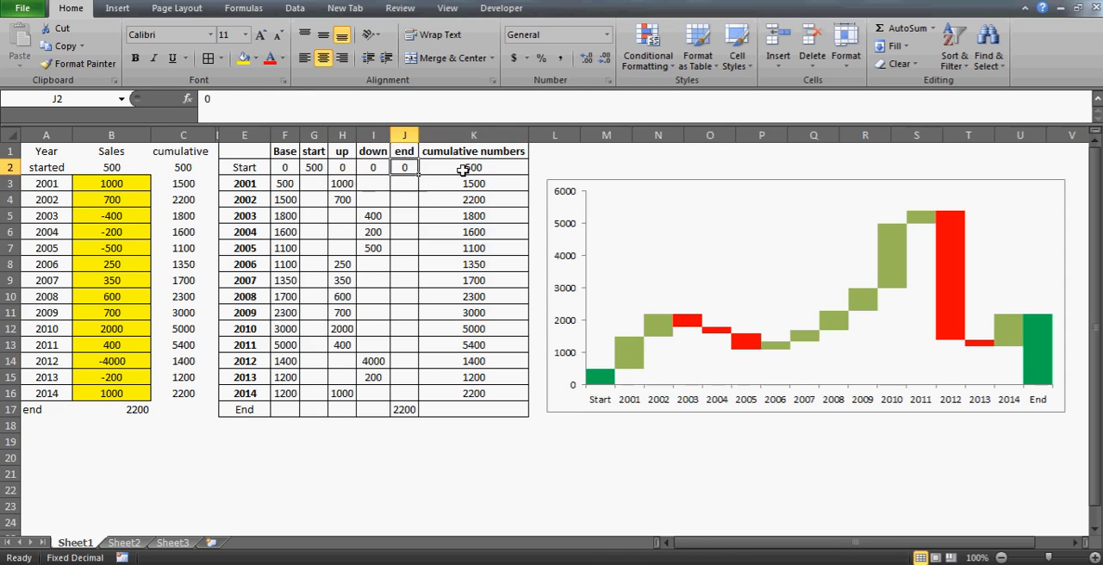
pyautogui.press('Right')
pyautogui.hotkey('ctrl', 'shift', 'Down')
# Examine the 2001 row from Base through end, F3:J3, as the stacked components of one column
pyautogui.press('Left')
pyautogui.press('Left')
pyautogui.press('Left')
pyautogui.press('Left')
pyautogui.press('Down')
pyautogui.press('Down')
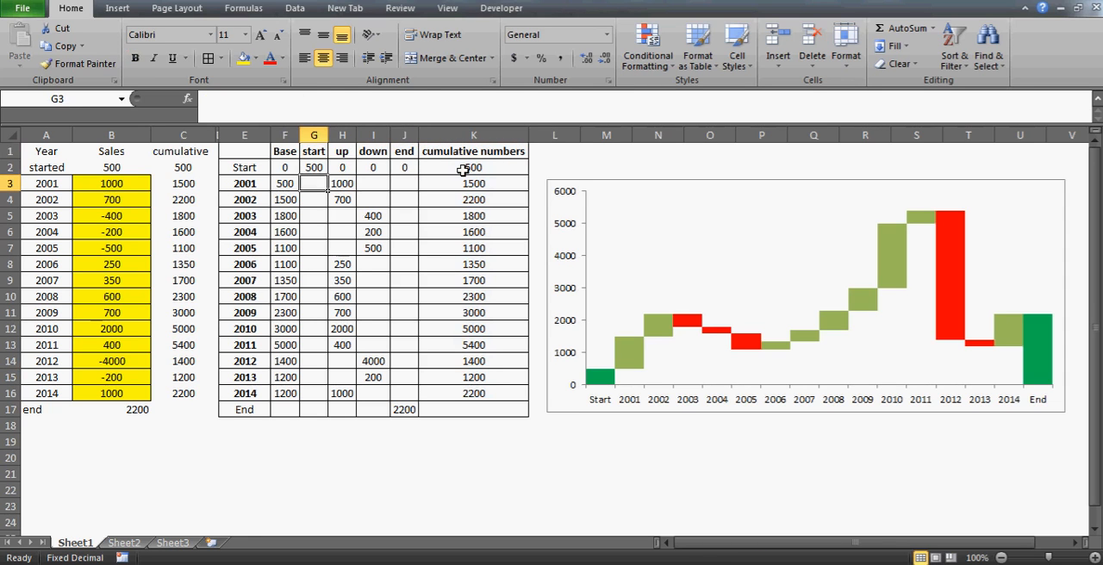
pyautogui.press('Left')
pyautogui.hotkey('shift', 'Right')
pyautogui.hotkey('shift', 'Right')
pyautogui.hotkey('shift', 'Right')
pyautogui.hotkey('shift', 'Right')
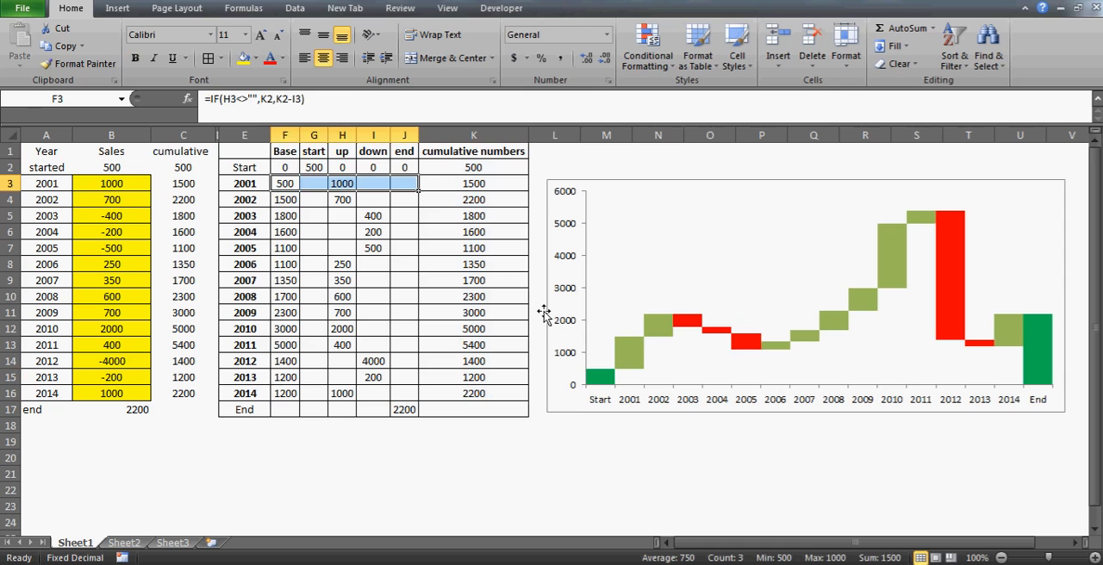
pyautogui.press('Right')
pyautogui.press('Left')
pyautogui.press('Left')
pyautogui.press('Right')
pyautogui.press('Right')
pyautogui.press('Left')
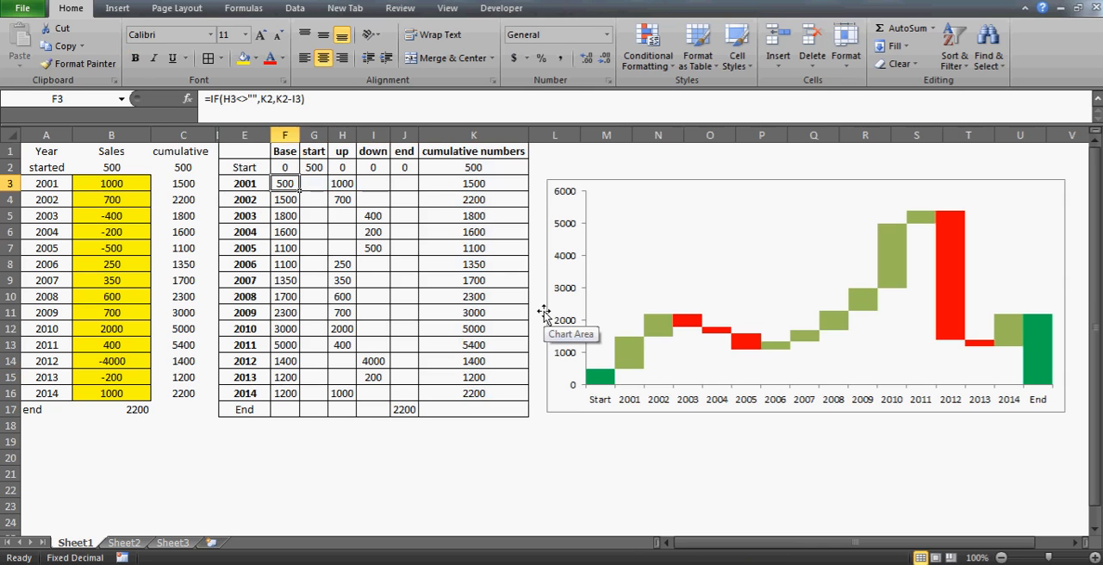
pyautogui.hotkey('shift', 'Right')
pyautogui.hotkey('shift', 'Right')
pyautogui.hotkey('shift', 'Right')
pyautogui.hotkey('shift', 'Right')
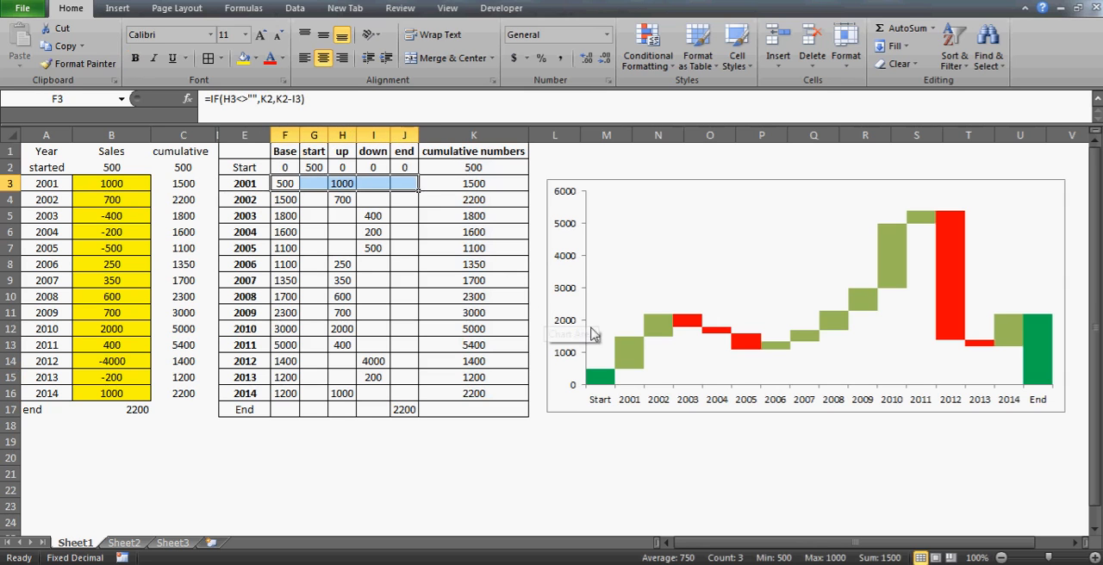
# View the available column chart types for inserting a chart, then leave without inserting one
pyautogui.click(465, 229)
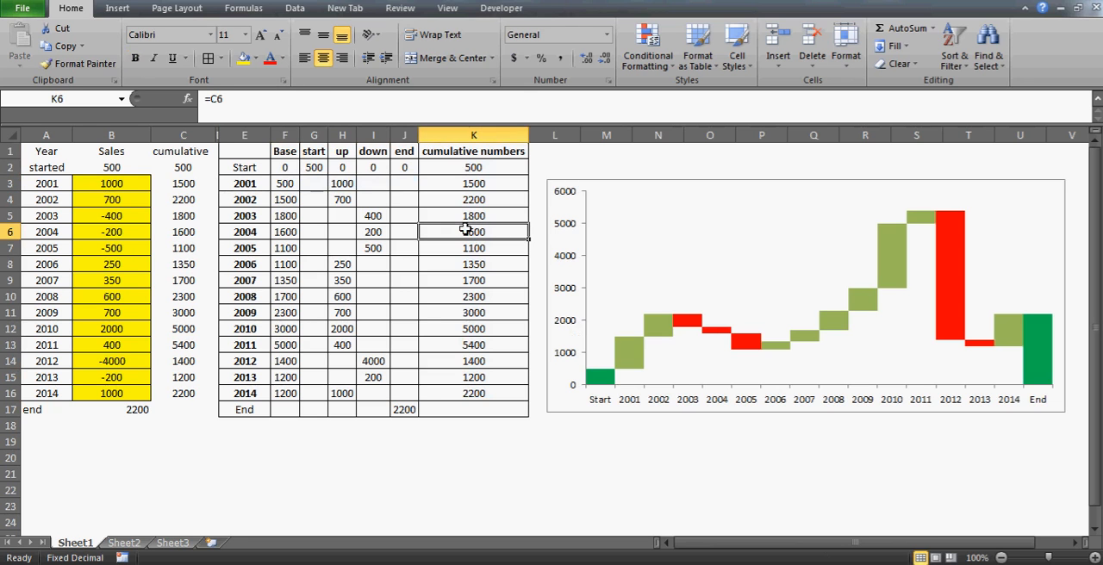
pyautogui.hotkey('alt', 'i')
pyautogui.press('h')
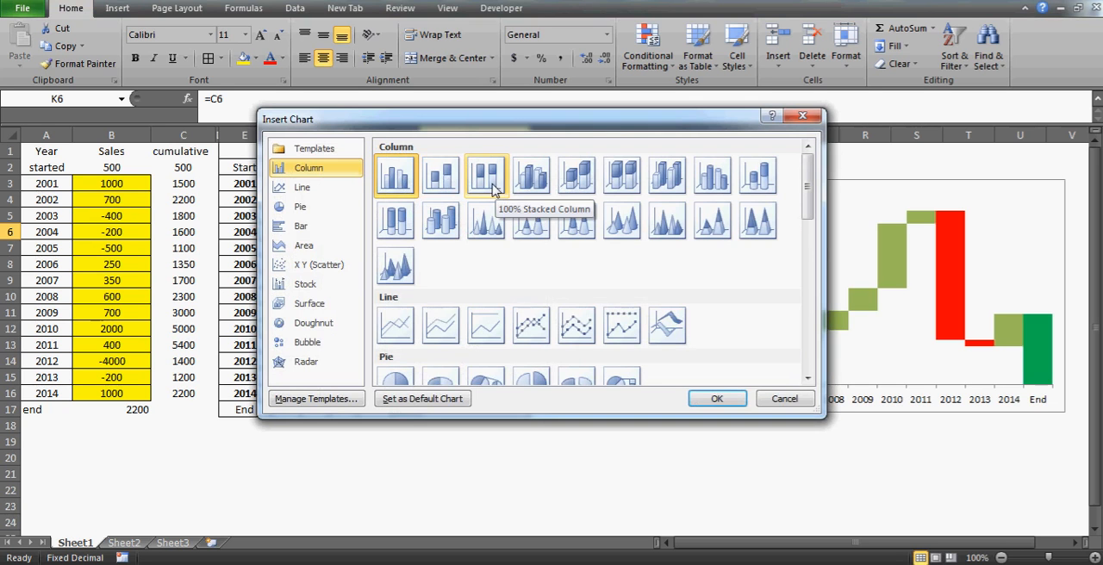
pyautogui.click(784, 399)
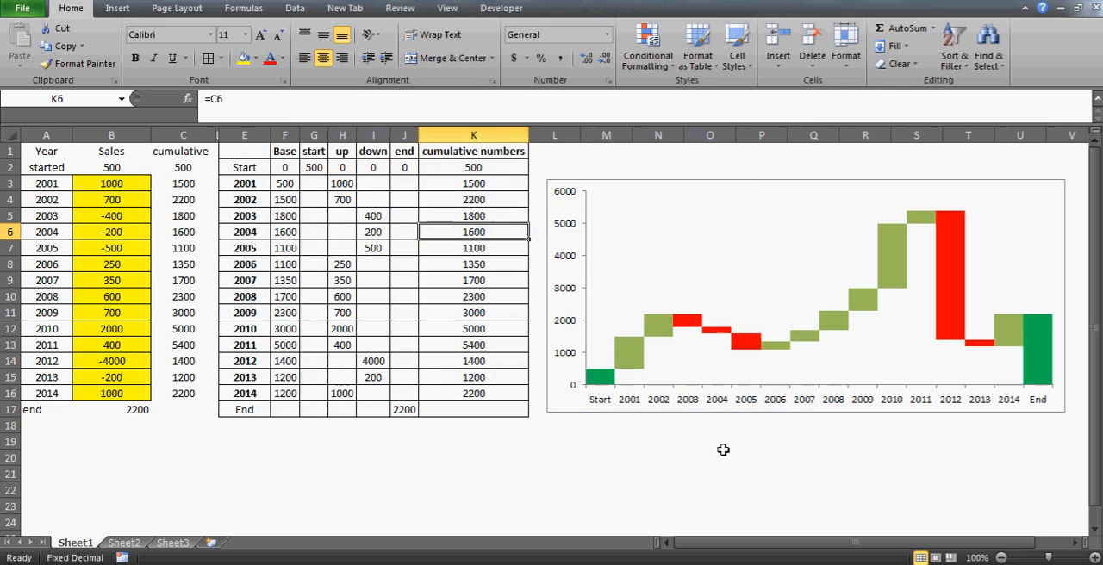
pyautogui.click(401, 470)
pyautogui.click(319, 470)
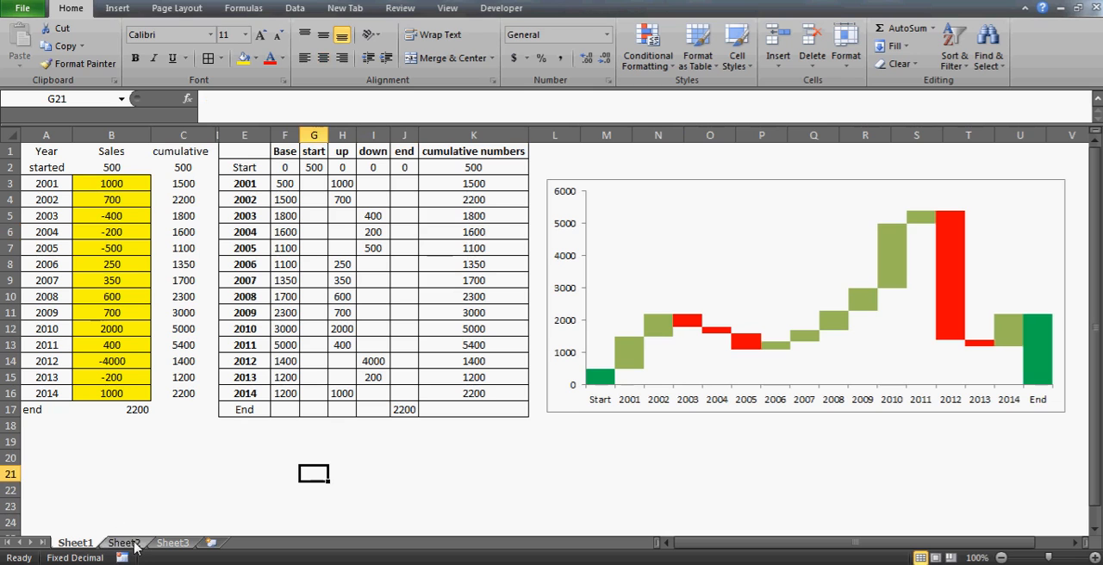
# Move Sheet2 behind Sheet3 and fill its column A with the header name and the entries a, b and c
pyautogui.click(203, 439)
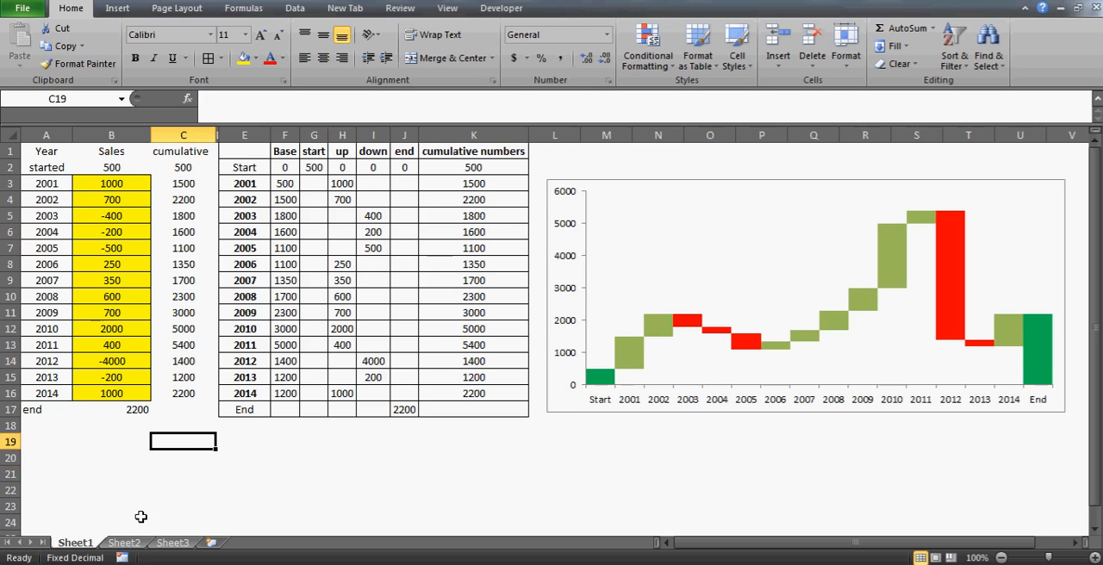
pyautogui.moveTo(123, 543); pyautogui.dragTo(194, 543)
pyautogui.write('na')
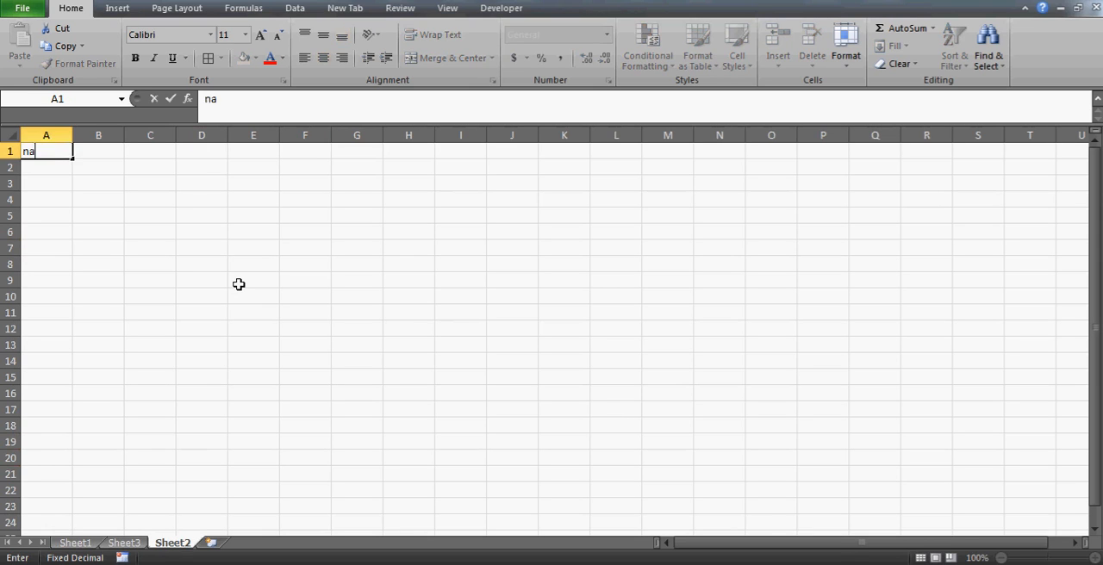
pyautogui.write('me')
pyautogui.press('Return')
pyautogui.write('a')
pyautogui.press('Return')
pyautogui.write('b')
pyautogui.press('Return')
pyautogui.write('c')
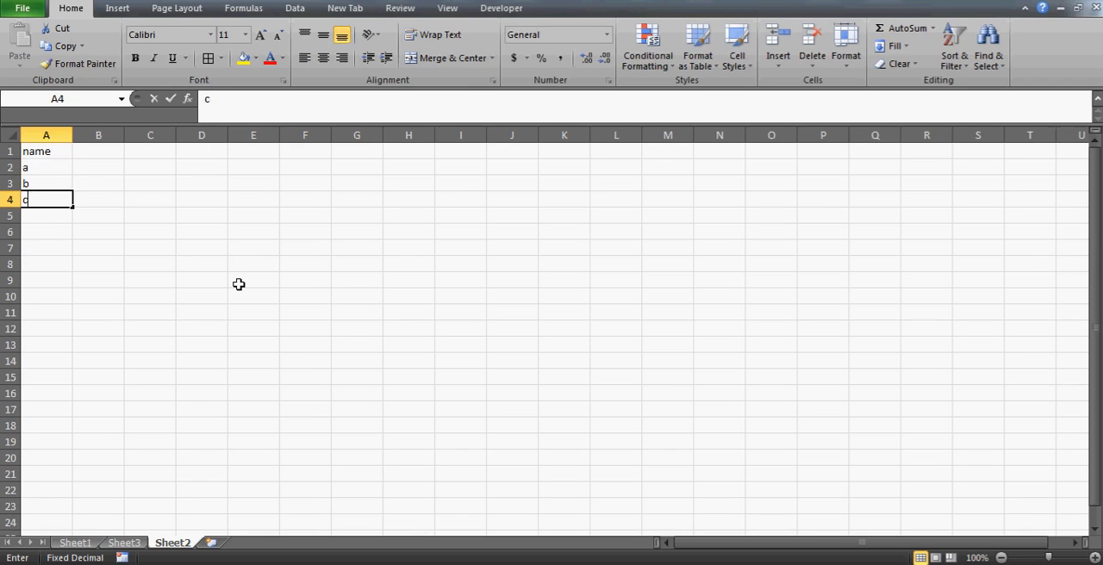
pyautogui.press('Up')
pyautogui.press('Up')
pyautogui.press('Up')
# Add a maths column in B1 with the scores 20, 30 and 10 for a, b and c
pyautogui.press('Right')
pyautogui.write('m')
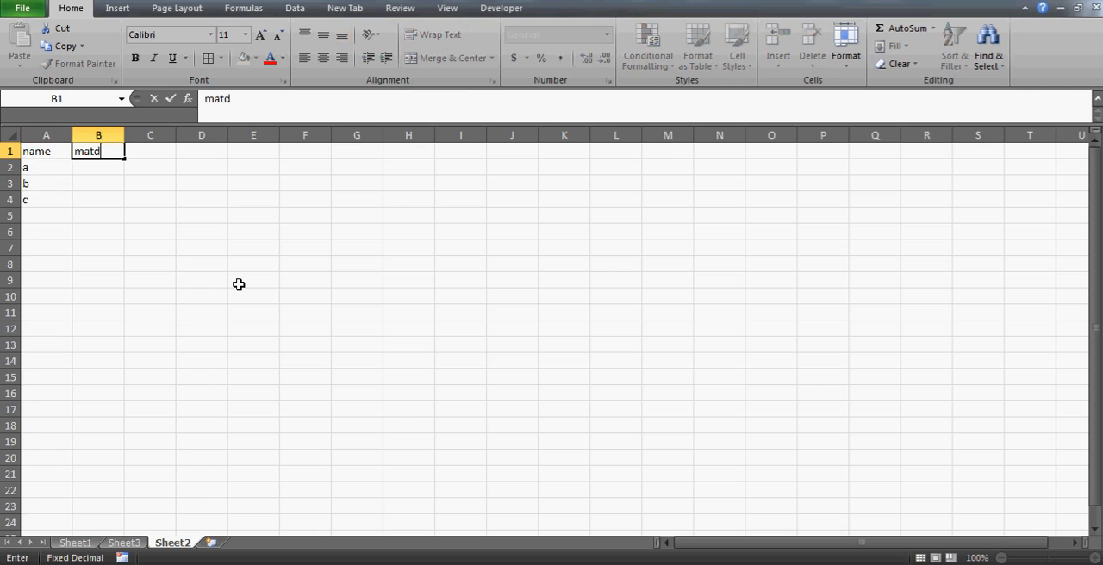
pyautogui.write('aths')
pyautogui.press('Return')
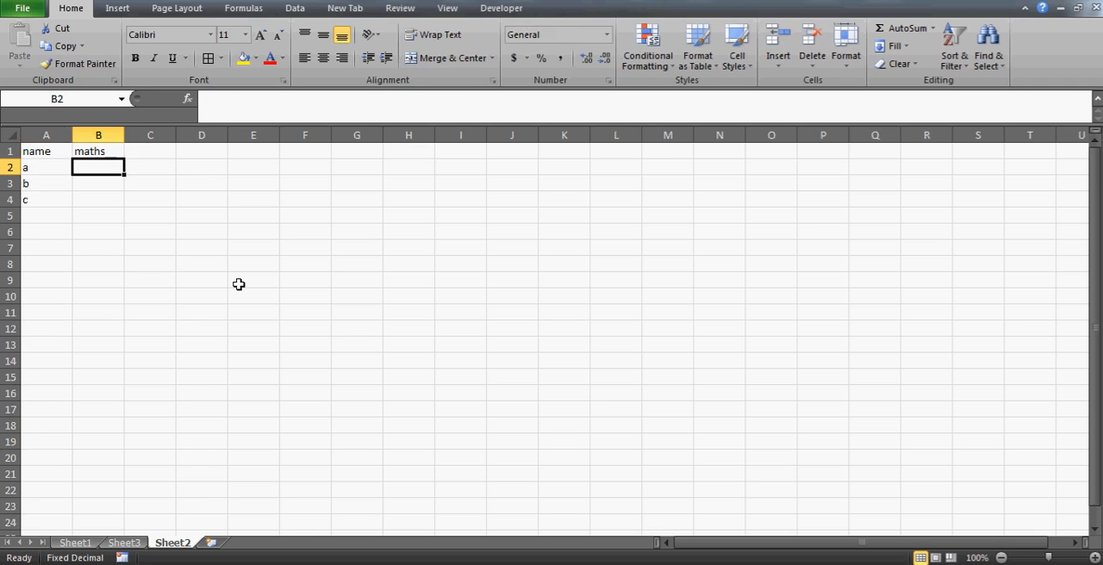
pyautogui.write('20')
pyautogui.press('Return')
pyautogui.write('30')
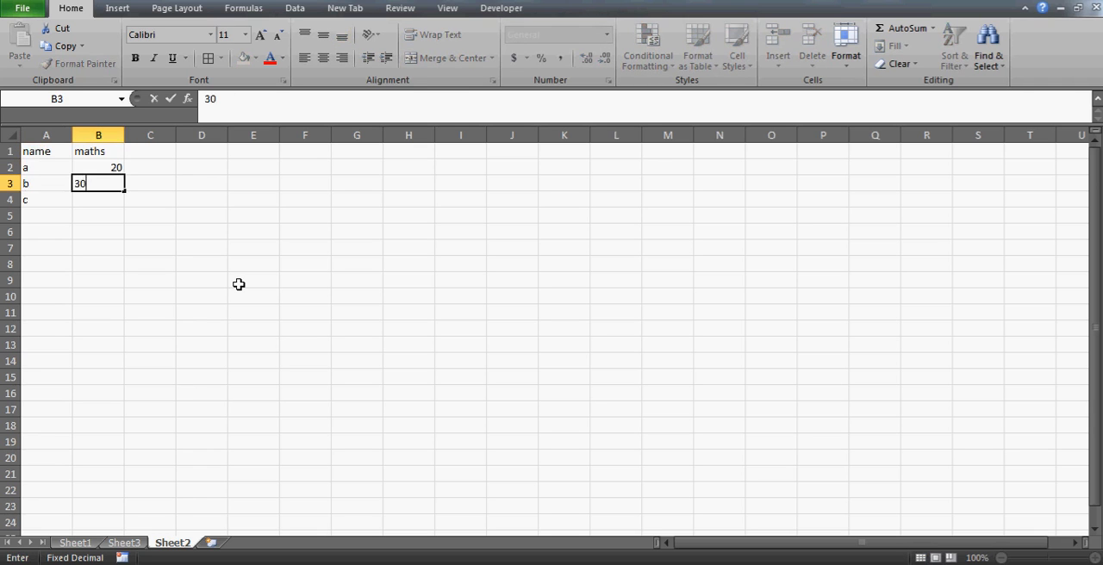
pyautogui.press('Return')
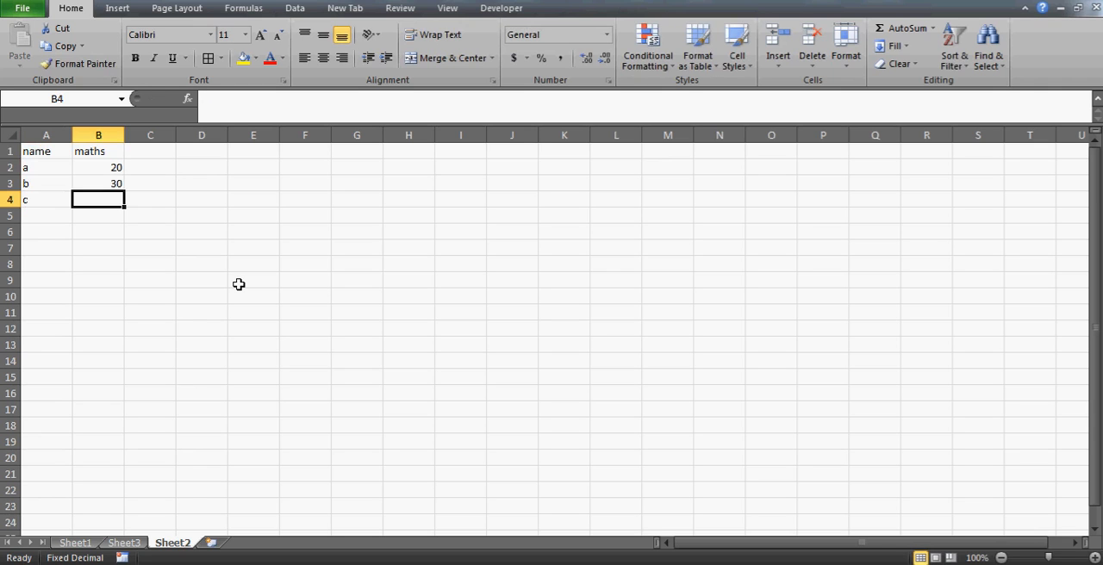
pyautogui.write('10')
pyautogui.press('Return')
# Add an sc column in C1 with the scores 25, 22 and 15 for a, b and c
pyautogui.press('Down')
pyautogui.press('Up')
pyautogui.press('Up')
pyautogui.press('Up')
pyautogui.press('Up')
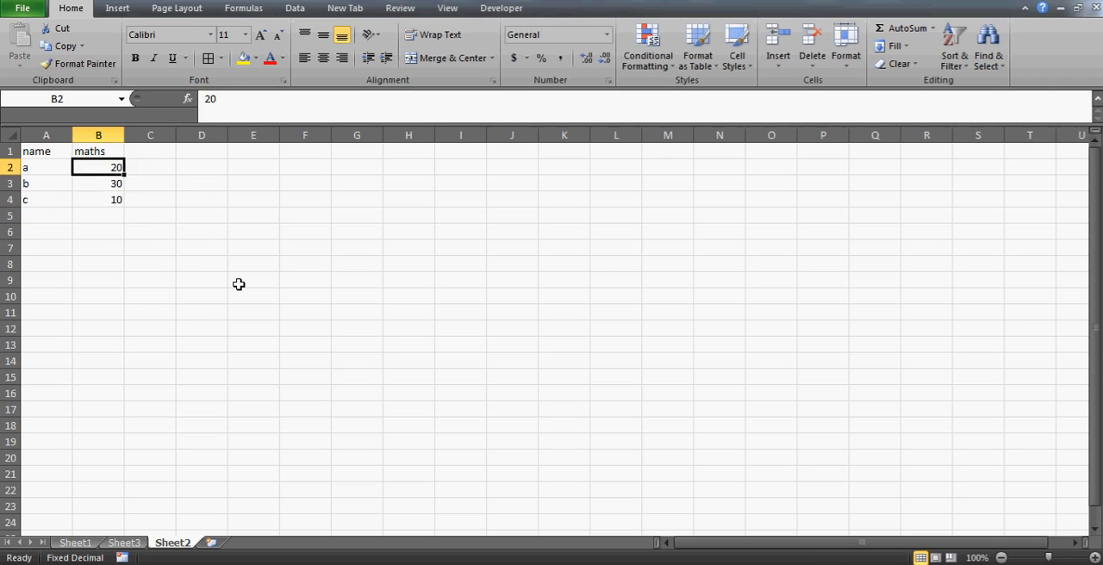
pyautogui.press('Up')
pyautogui.press('Right')
pyautogui.write('sc')
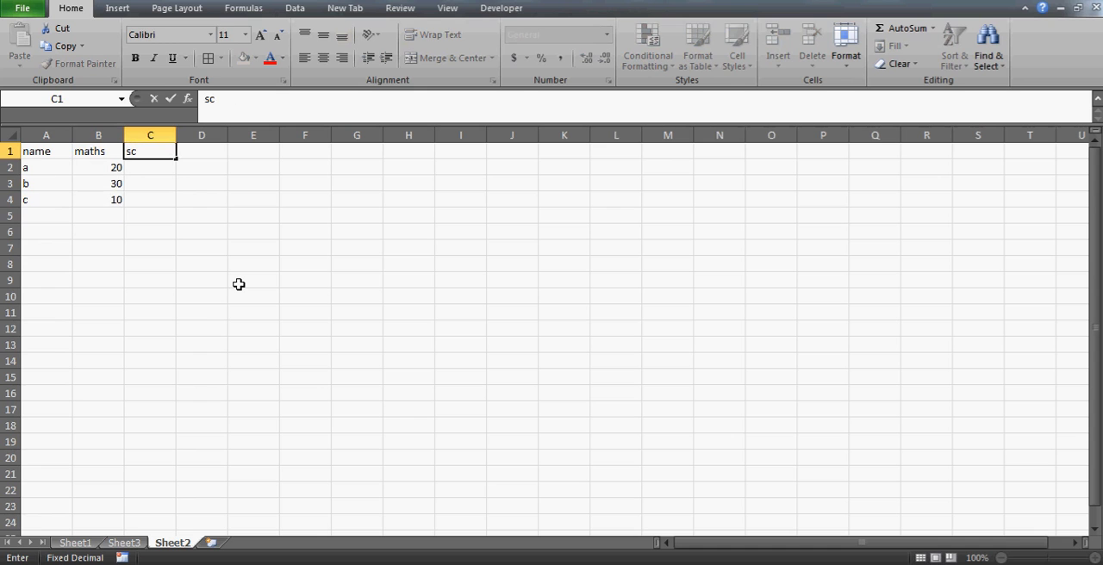
pyautogui.press('Return')
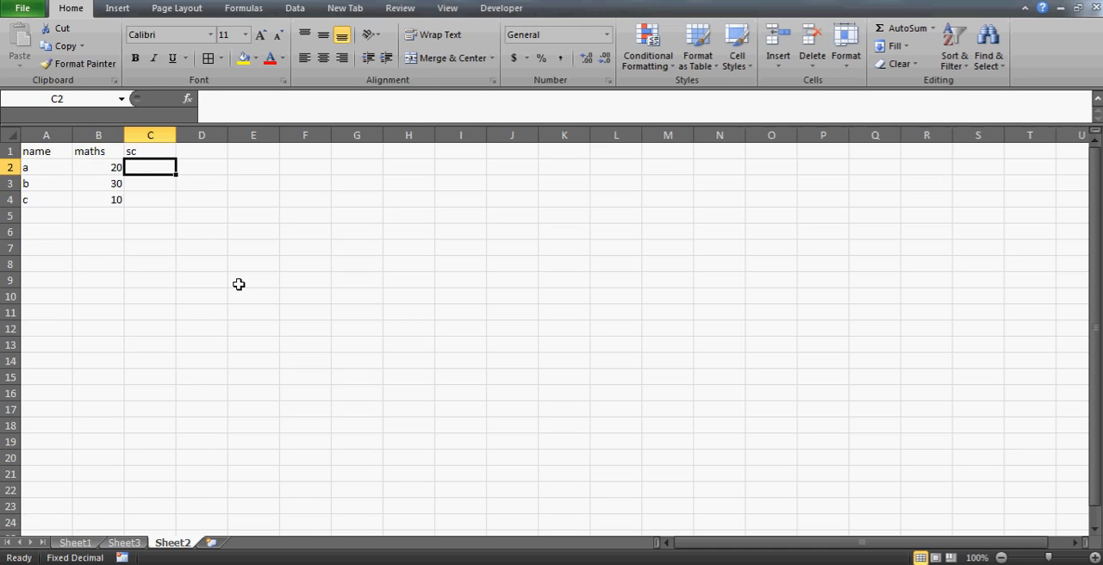
pyautogui.write('25')
pyautogui.press('Return')
pyautogui.write('2')
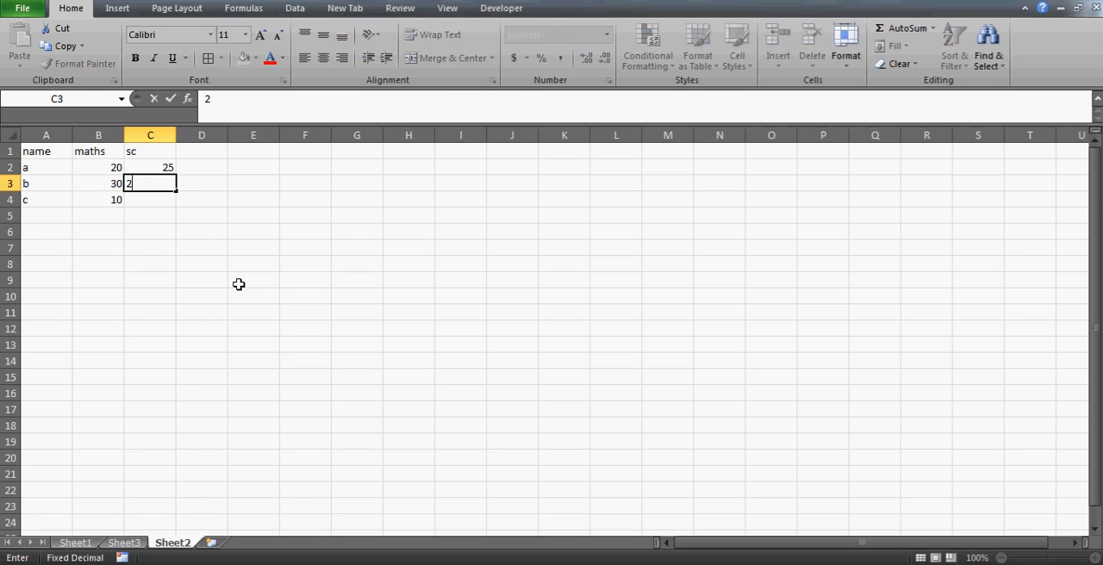
pyautogui.write('2')
pyautogui.press('Return')
pyautogui.write('1')
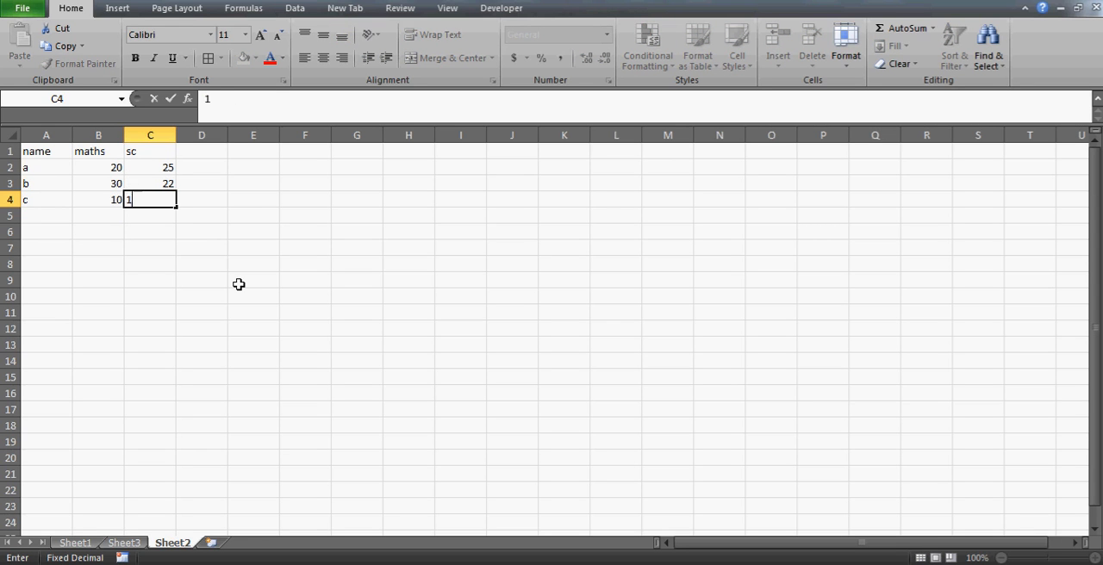
pyautogui.write('5')
pyautogui.press('Return')
# Centre the contents of the score table A1:C4 horizontally
pyautogui.press('Up')
pyautogui.press('Up')
pyautogui.press('Up')
pyautogui.press('Left')
pyautogui.hotkey('ctrl', 'Home')
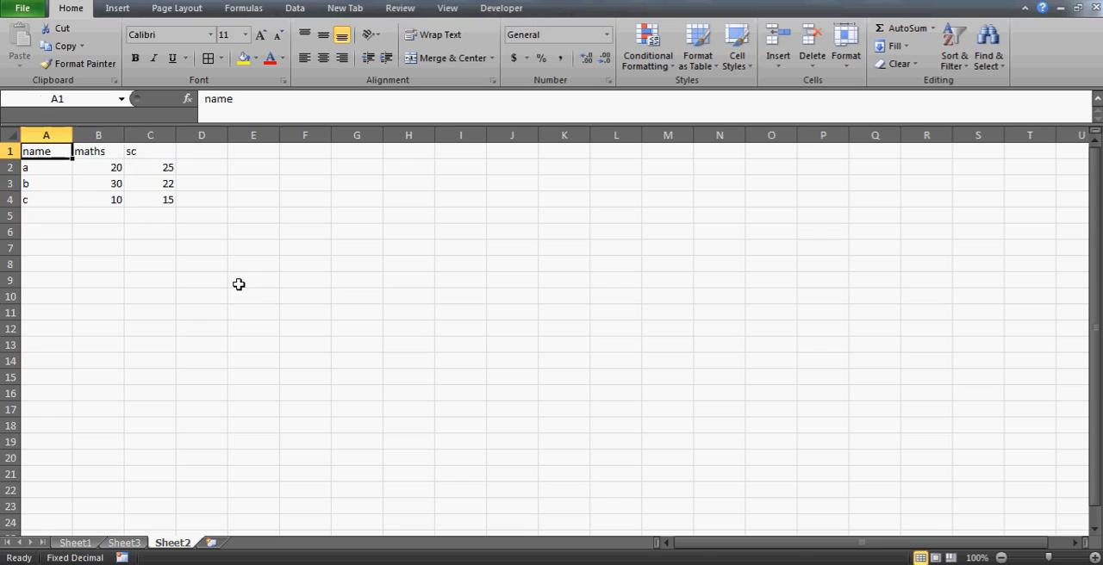
pyautogui.hotkey('shift', 'Right')
pyautogui.hotkey('shift', 'Right')
pyautogui.hotkey('shift', 'Down')
pyautogui.hotkey('shift', 'Down')
pyautogui.hotkey('shift', 'Down')
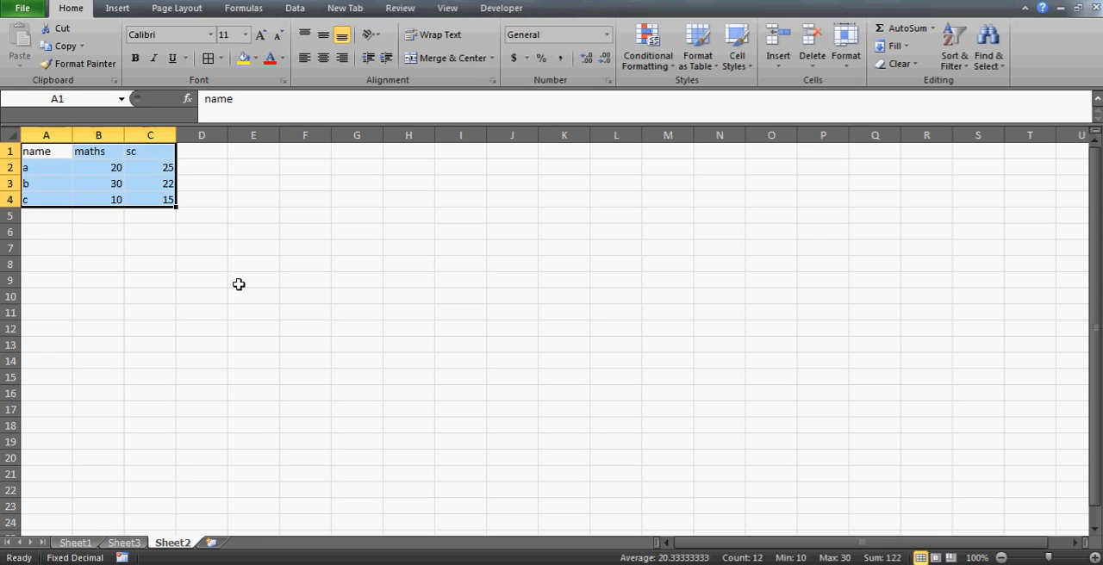
pyautogui.click(324, 58)
# Insert an empty stacked column chart with the blank cell H2 selected
pyautogui.moveTo(564, 135); pyautogui.dragTo(451, 152)
pyautogui.click(434, 165)
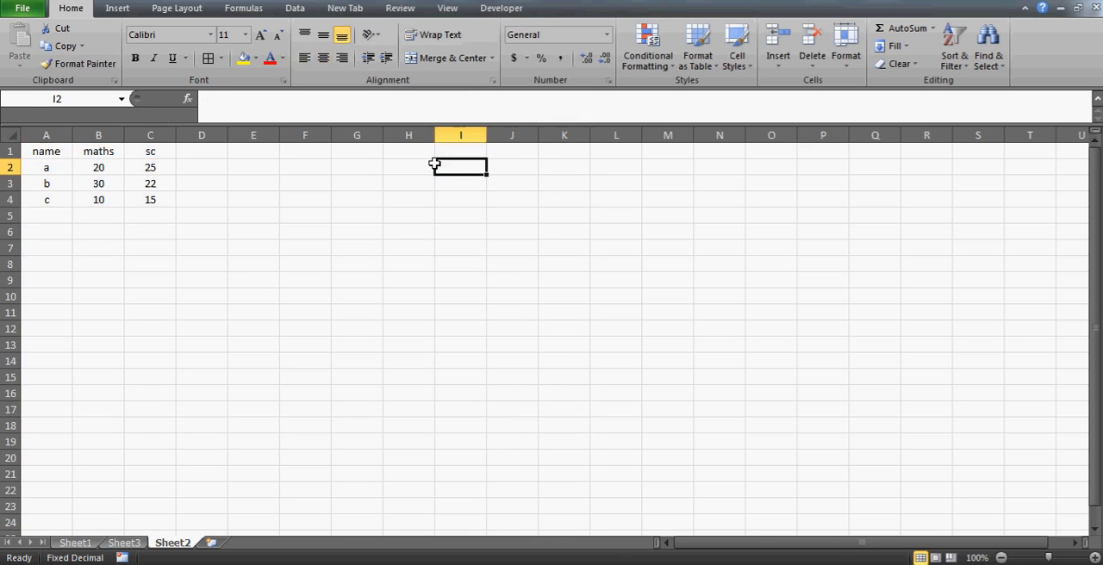
pyautogui.click(398, 174)
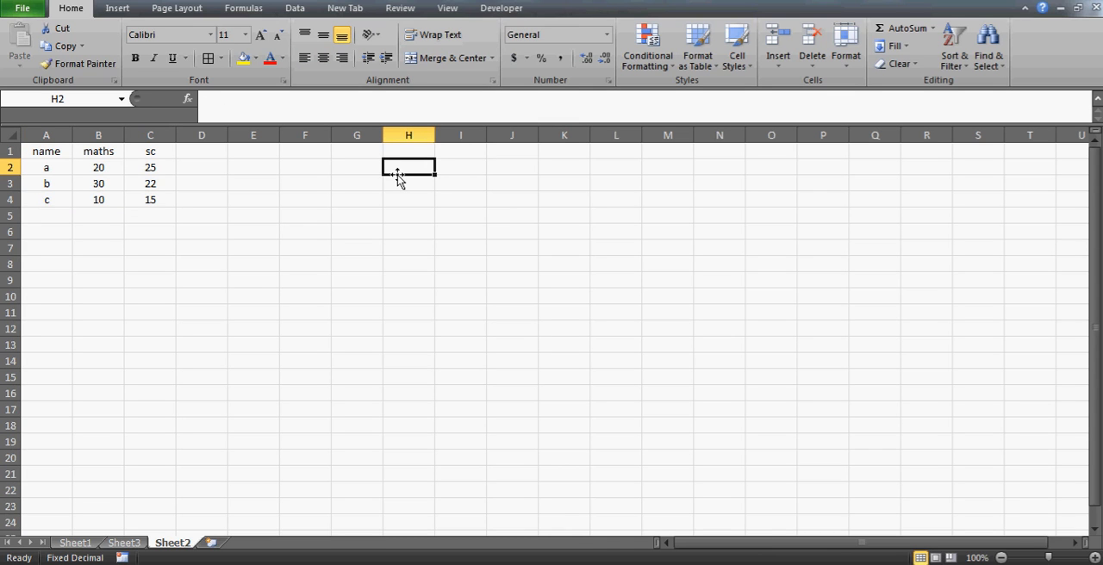
pyautogui.hotkey('alt', 'i')
pyautogui.press('h')
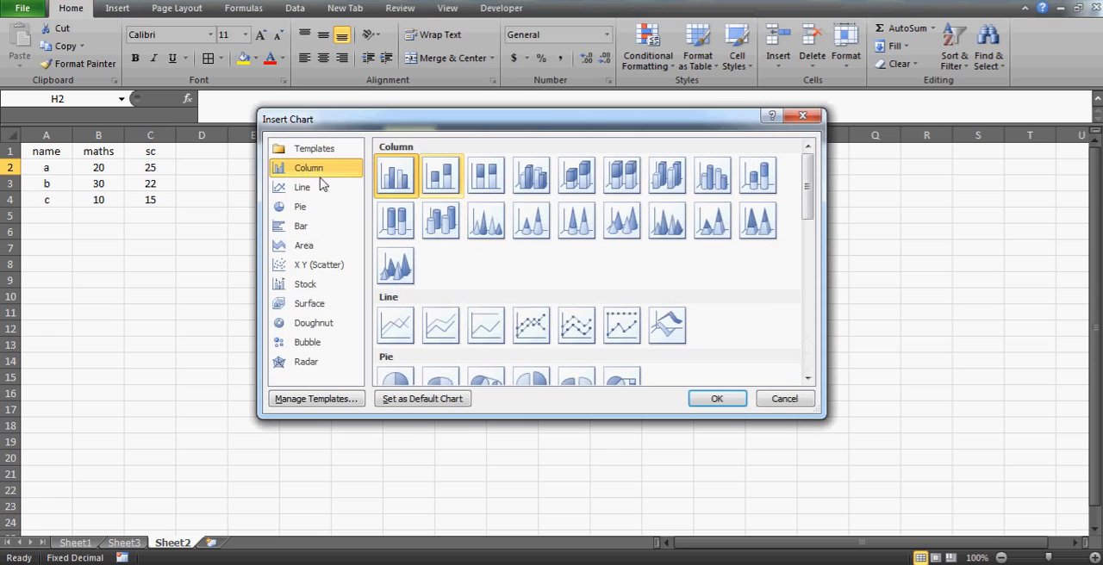
pyautogui.click(451, 178)
pyautogui.click(712, 399)
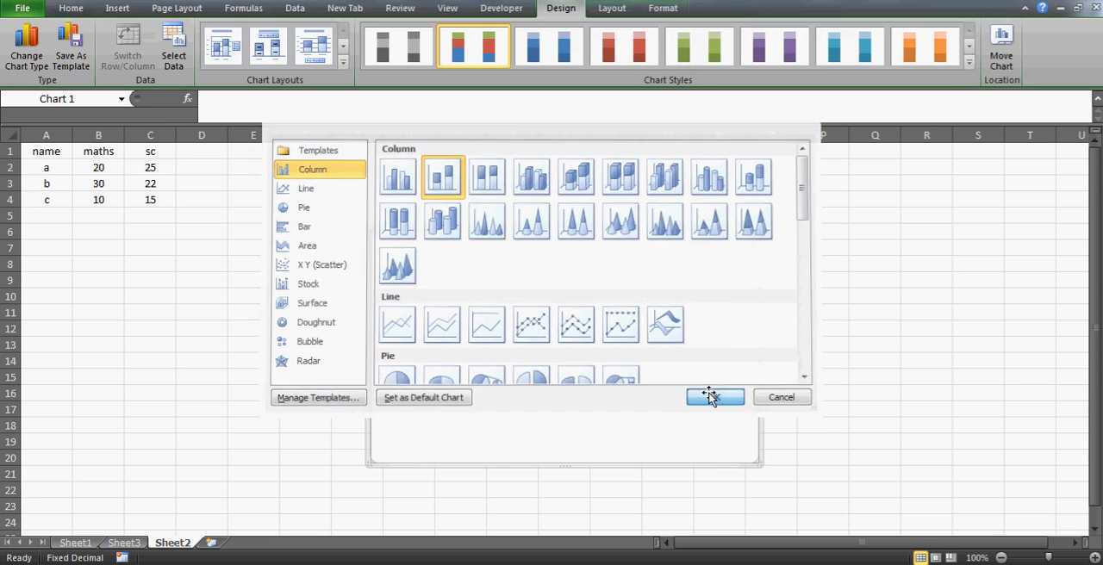
# Set the stacked chart's data range to Sheet2 A1:C4
pyautogui.click(173, 47)
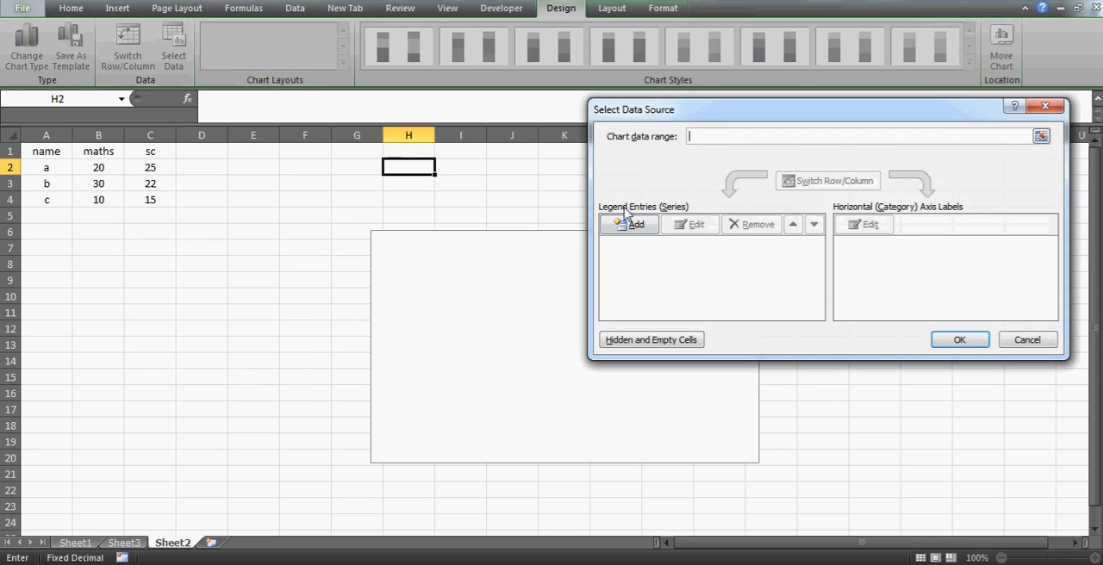
pyautogui.moveTo(36, 148); pyautogui.dragTo(45, 149)
pyautogui.hotkey('shift', 'Down')
pyautogui.hotkey('shift', 'Down')
pyautogui.hotkey('shift', 'Down')
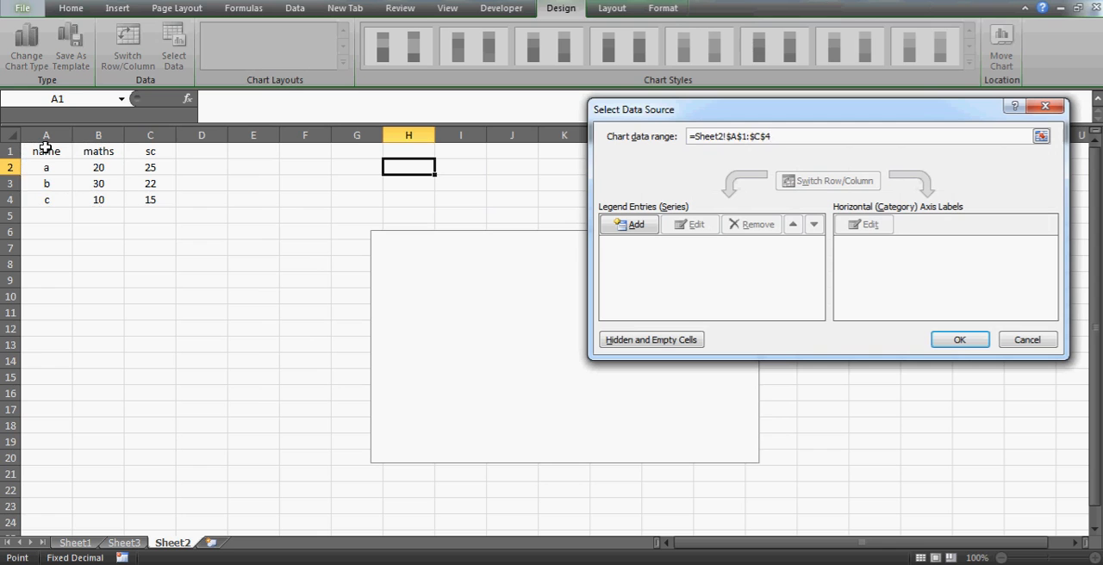
pyautogui.click(959, 340)
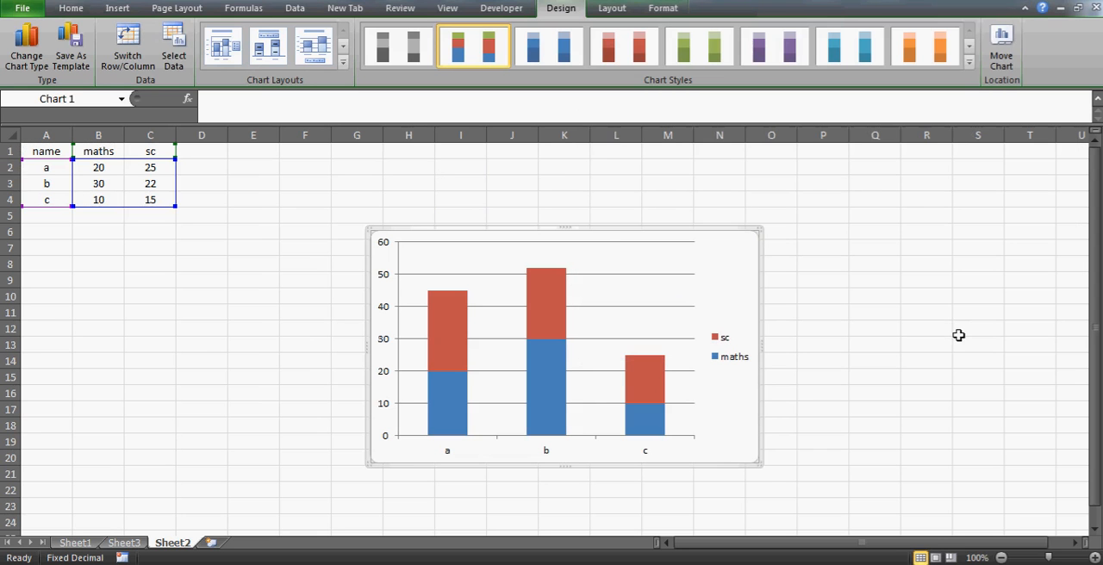
# Shift the stacked chart slightly upward and remove its horizontal gridlines
pyautogui.moveTo(587, 217); pyautogui.dragTo(615, 217)
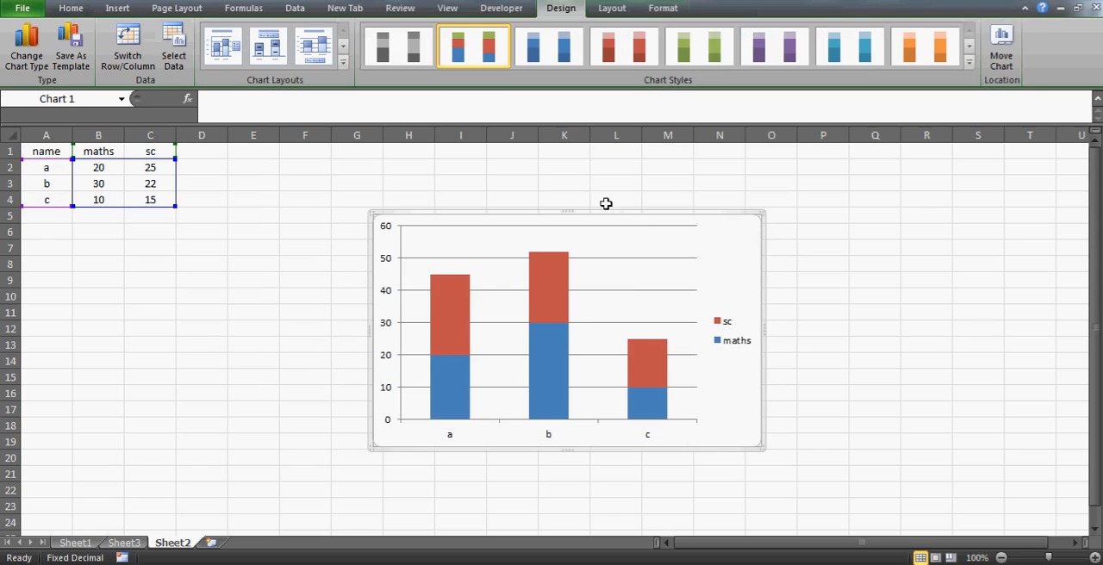
pyautogui.click(623, 290)
pyautogui.press('Delete')
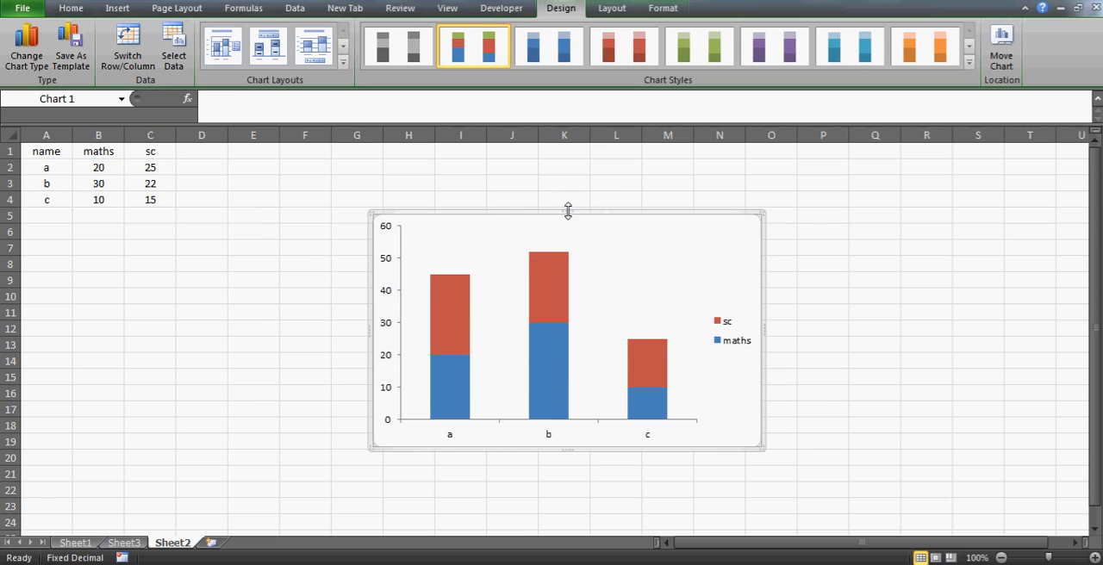
# Reduce the stacked chart's height slightly and move it down to about row 13 to free space beside the table
pyautogui.moveTo(568, 213); pyautogui.dragTo(569, 223)
pyautogui.click(571, 267)
pyautogui.moveTo(576, 320); pyautogui.dragTo(583, 326)
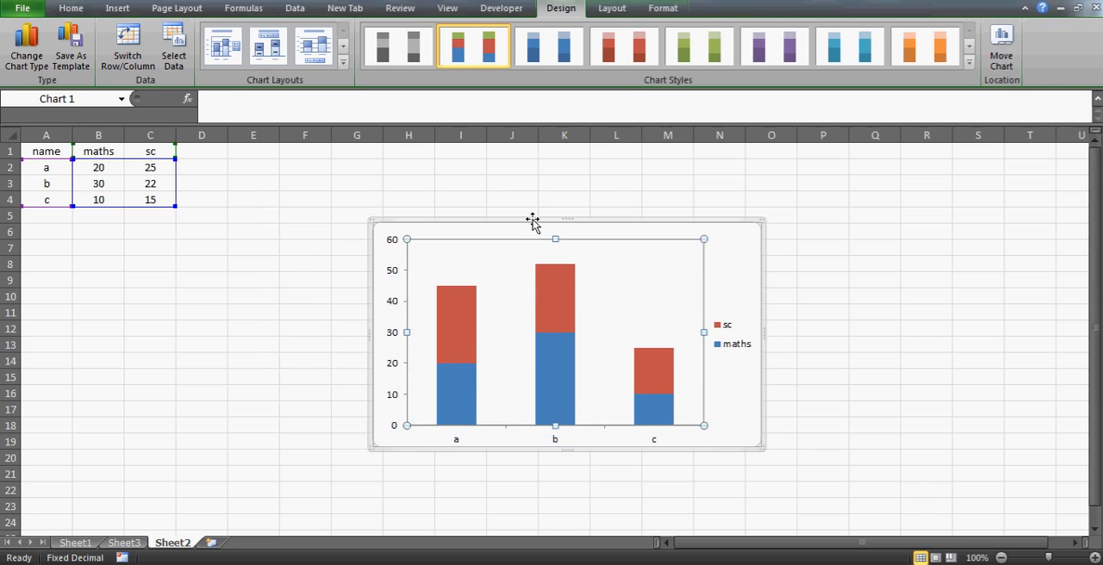
pyautogui.moveTo(531, 221); pyautogui.dragTo(791, 345)
pyautogui.click(343, 234)
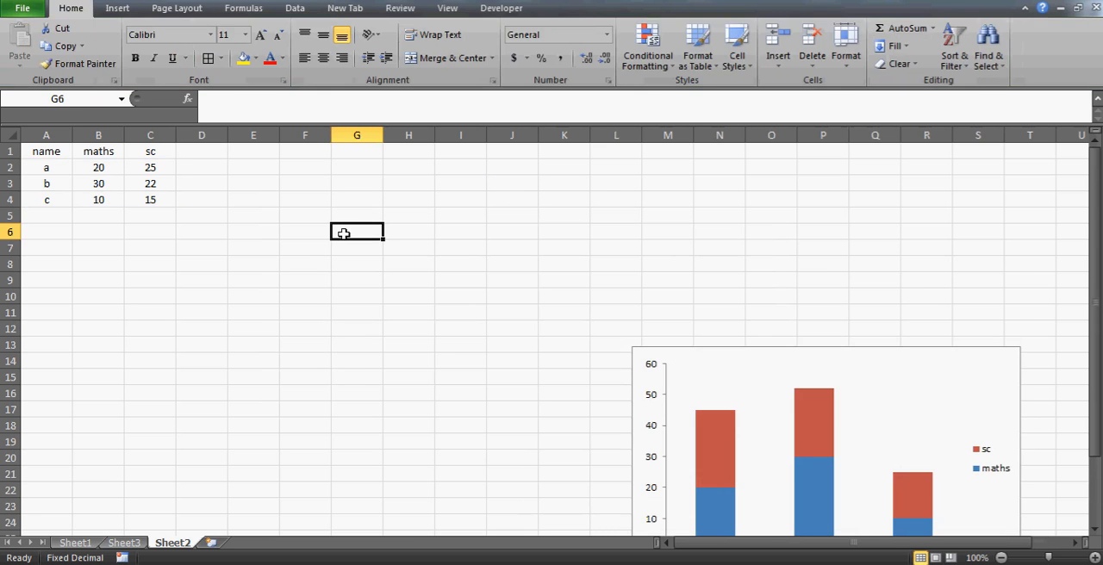
# Insert an empty clustered column chart with the blank cell G6 selected
pyautogui.hotkey('alt', 'i')
pyautogui.press('h')
pyautogui.click(391, 178)
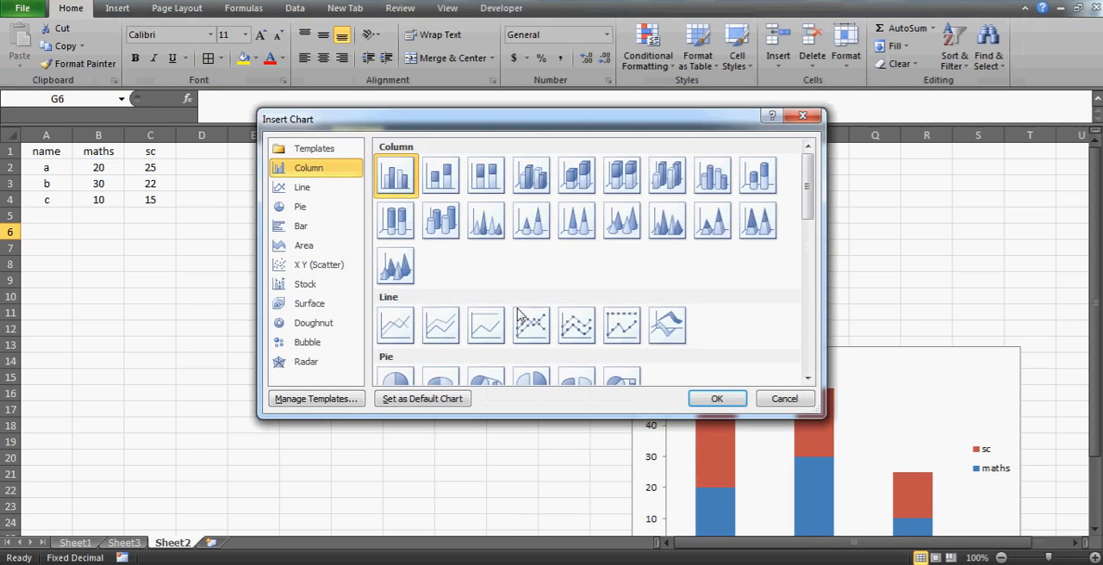
pyautogui.click(717, 398)
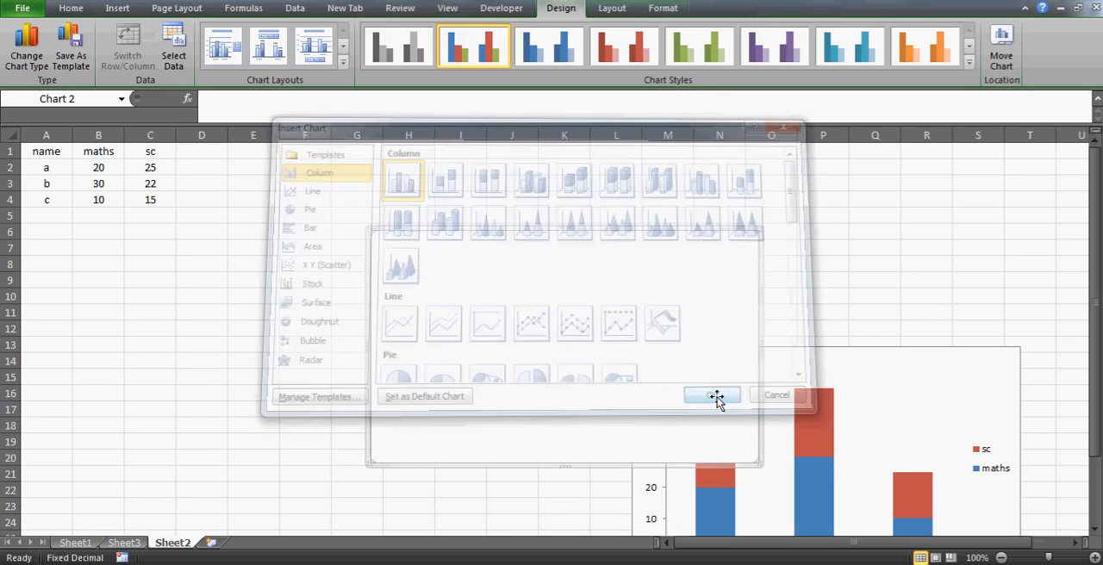
# Set the clustered column chart's data range to the score table A1:C4
pyautogui.click(170, 60)
pyautogui.click(52, 152)
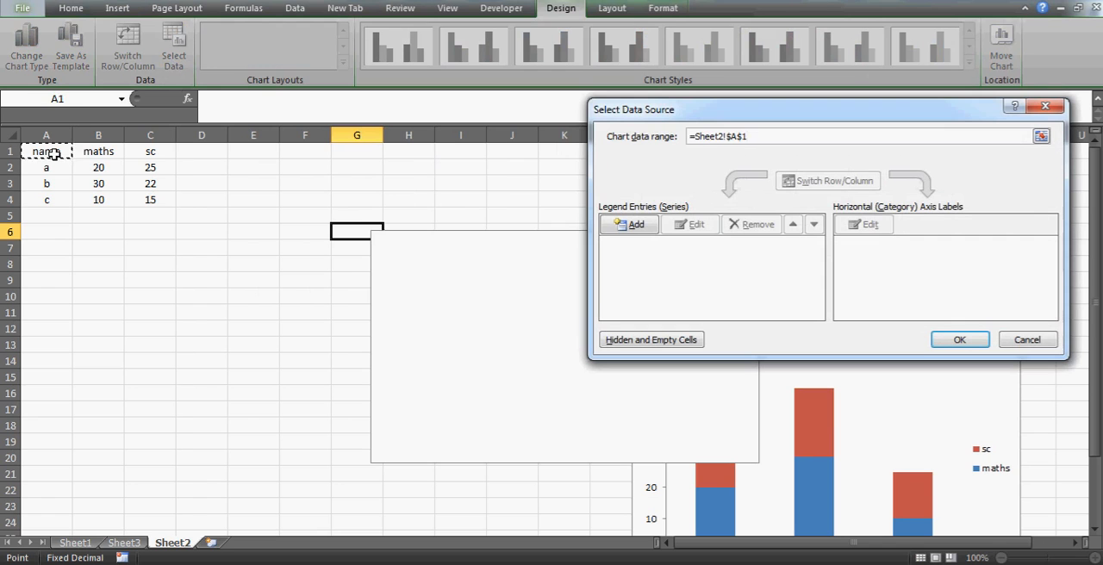
pyautogui.hotkey('shift', 'Right')
pyautogui.hotkey('shift', 'Right')
pyautogui.hotkey('shift', 'Down')
pyautogui.hotkey('shift', 'Down')
pyautogui.hotkey('shift', 'Down')
pyautogui.press('Return')
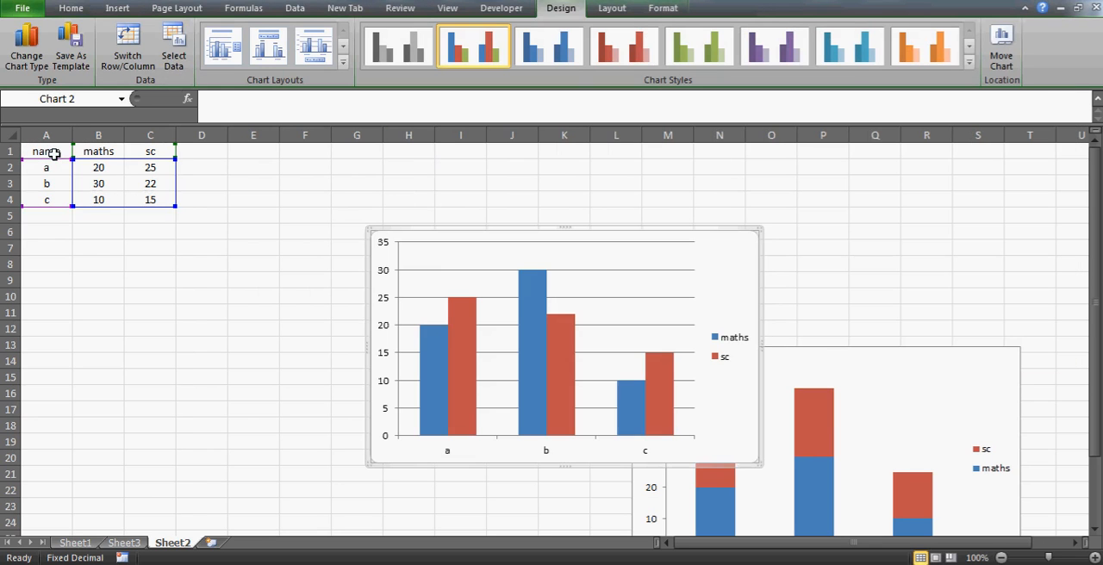
# Arrange the clustered and stacked column charts side by side, without overlap, to compare them
pyautogui.moveTo(537, 233); pyautogui.dragTo(486, 204)
pyautogui.moveTo(483, 200); pyautogui.dragTo(448, 183)
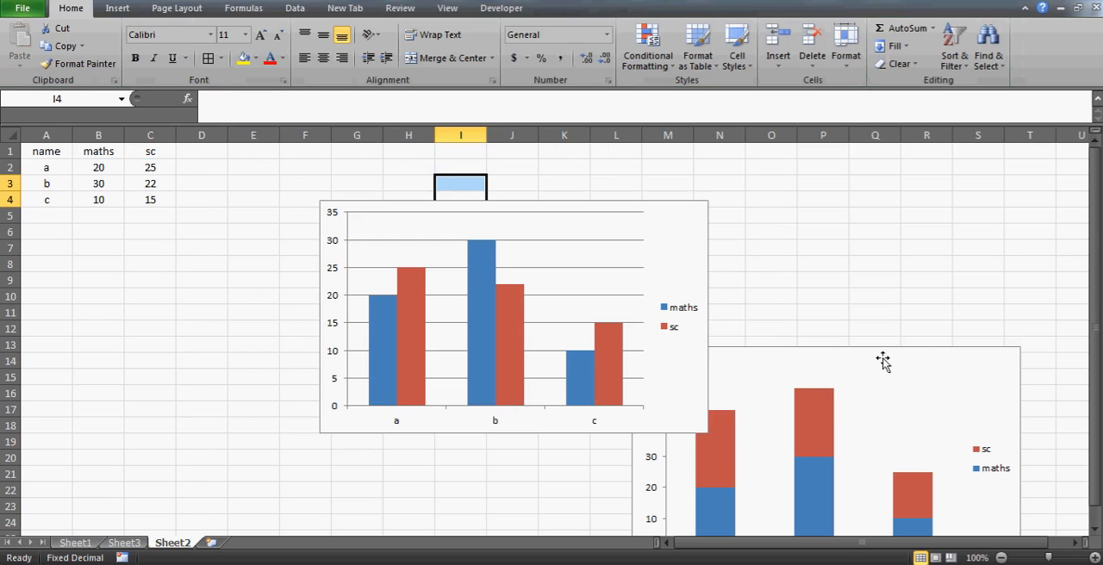
pyautogui.moveTo(862, 359); pyautogui.dragTo(911, 197)
pyautogui.click(611, 203)
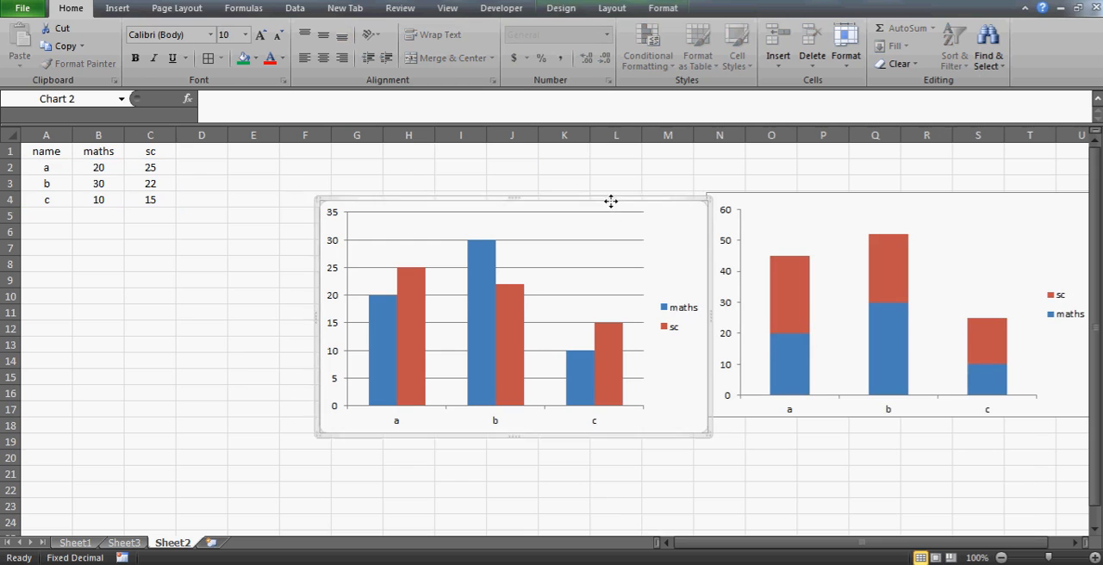
pyautogui.moveTo(611, 202); pyautogui.dragTo(478, 189)
pyautogui.click(739, 194)
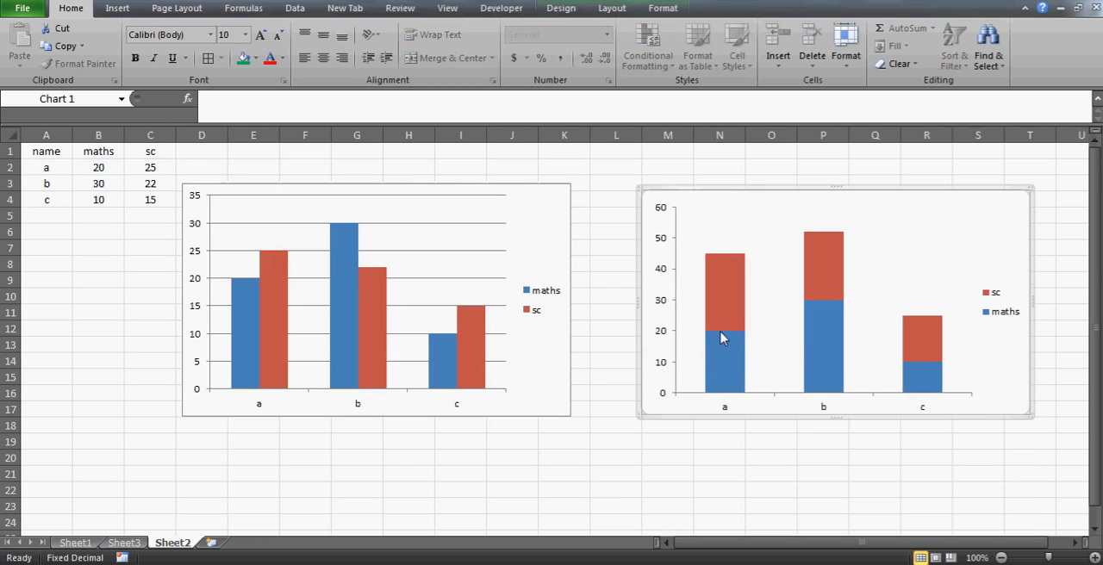
pyautogui.moveTo(721, 328)
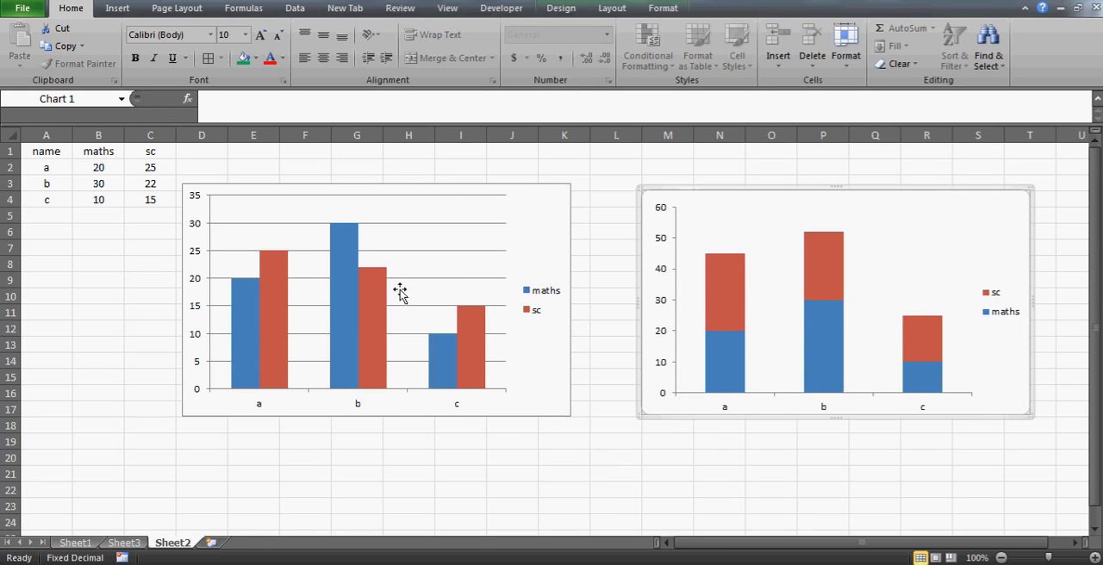
# Delete the clustered column chart, keeping only the stacked one
pyautogui.click(415, 188)
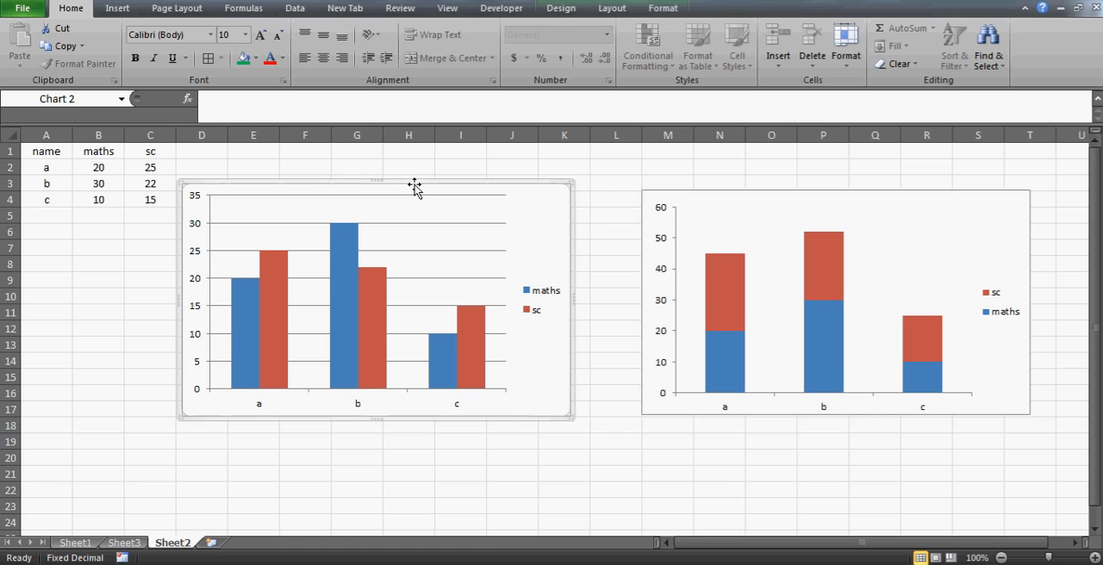
pyautogui.press('Delete')
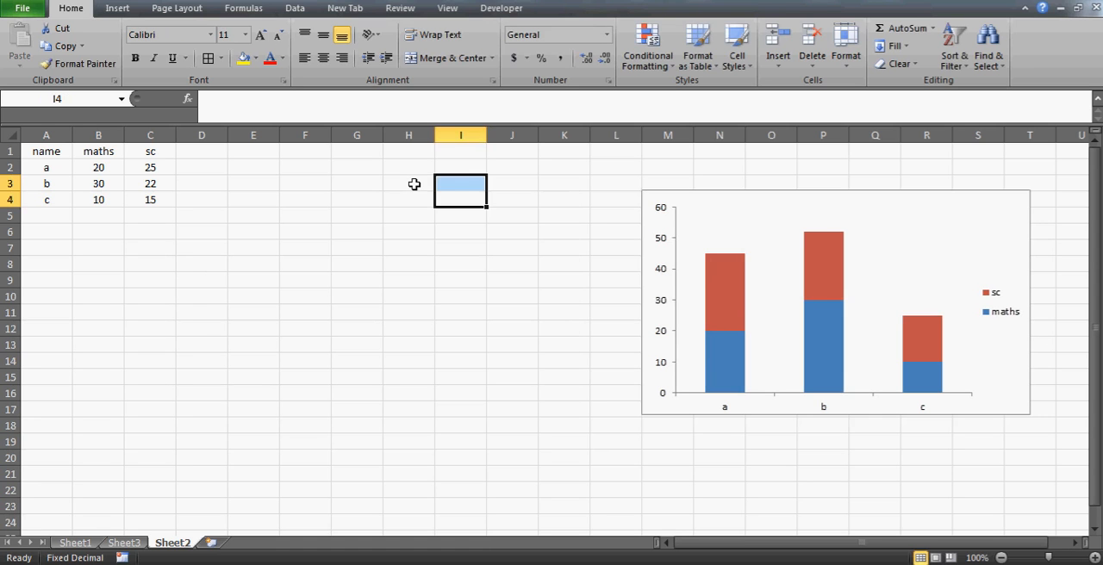
# Move the stacked column chart closer to the score table and set its maths series to No Fill
pyautogui.click(768, 197)
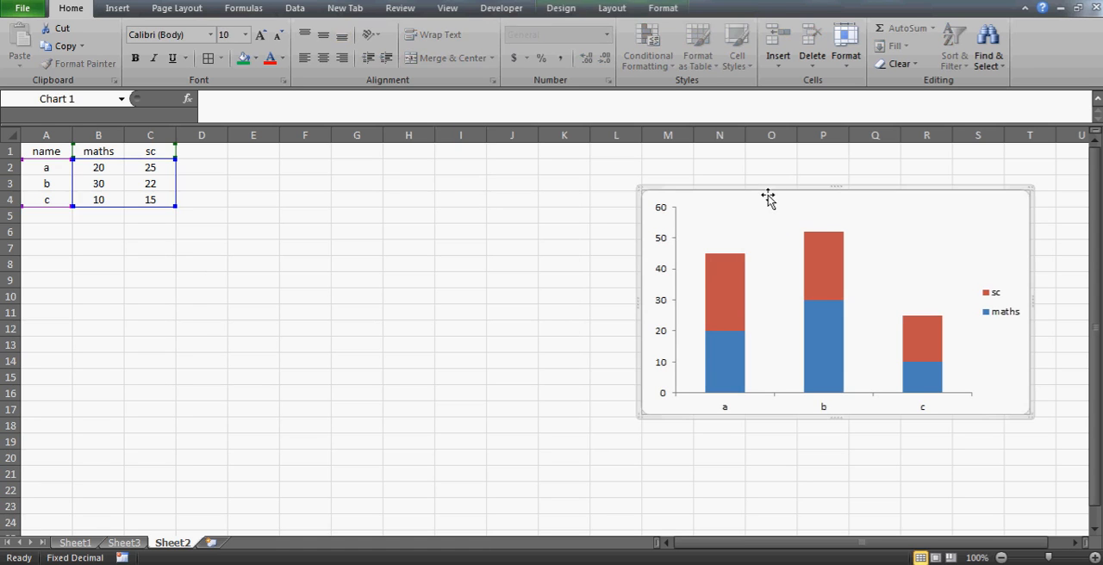
pyautogui.moveTo(778, 192); pyautogui.dragTo(486, 199)
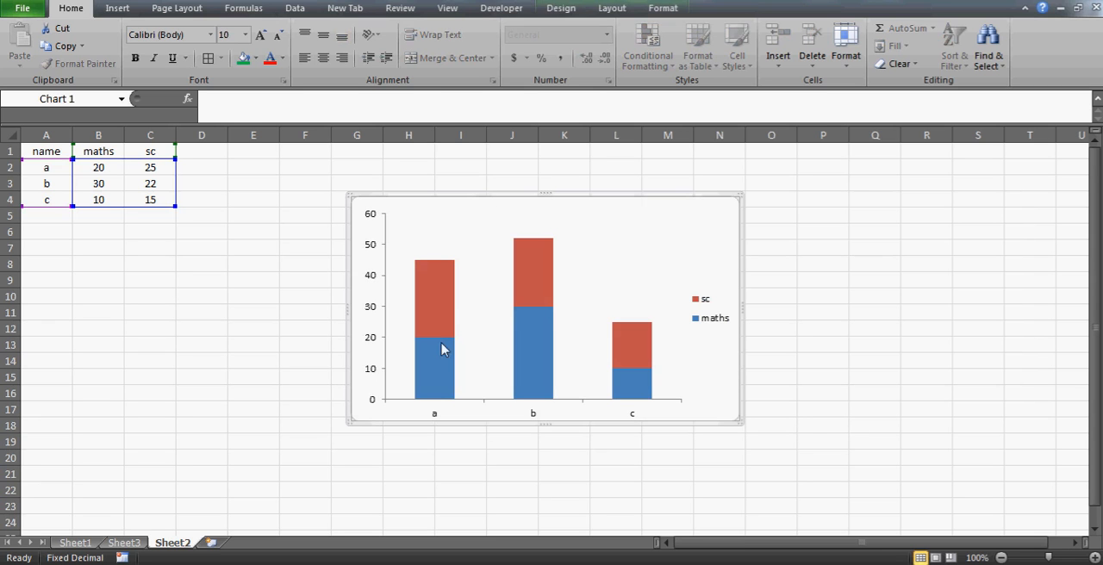
pyautogui.click(443, 377)
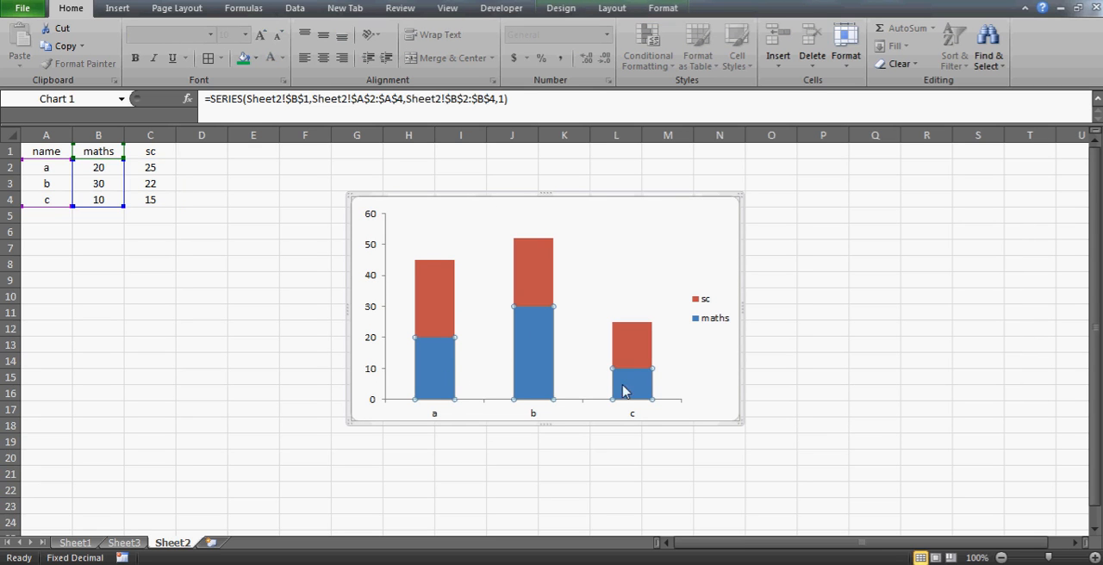
pyautogui.click(256, 57)
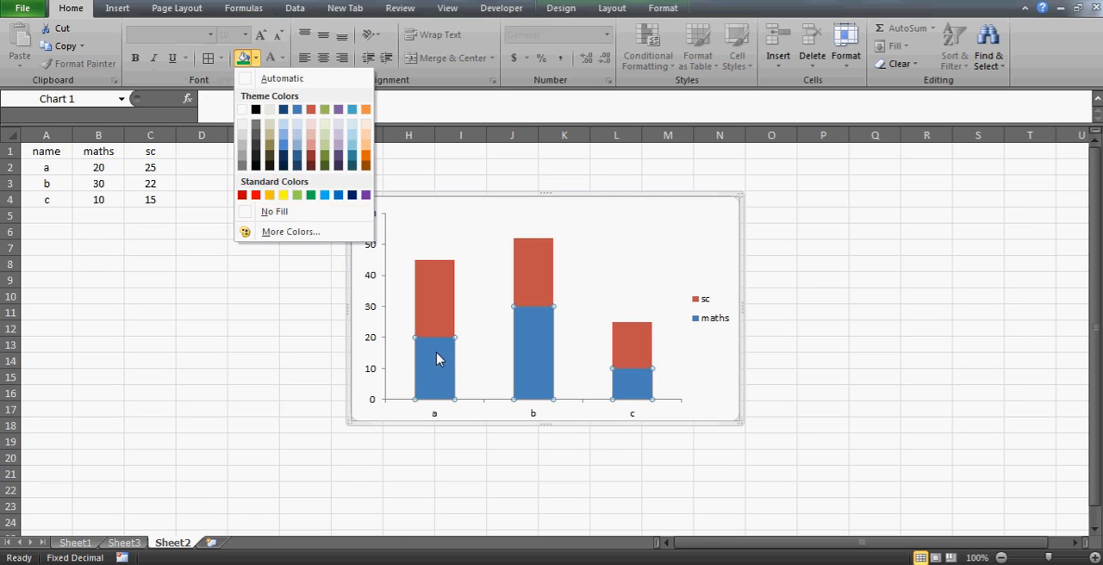
pyautogui.click(256, 343)
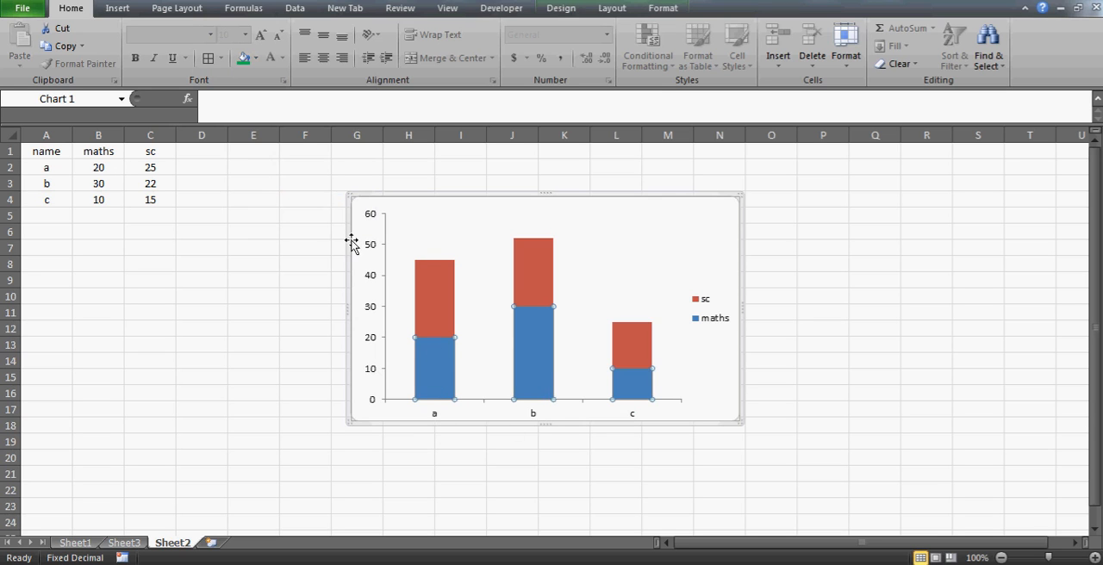
pyautogui.click(255, 58)
pyautogui.click(244, 212)
pyautogui.click(244, 213)
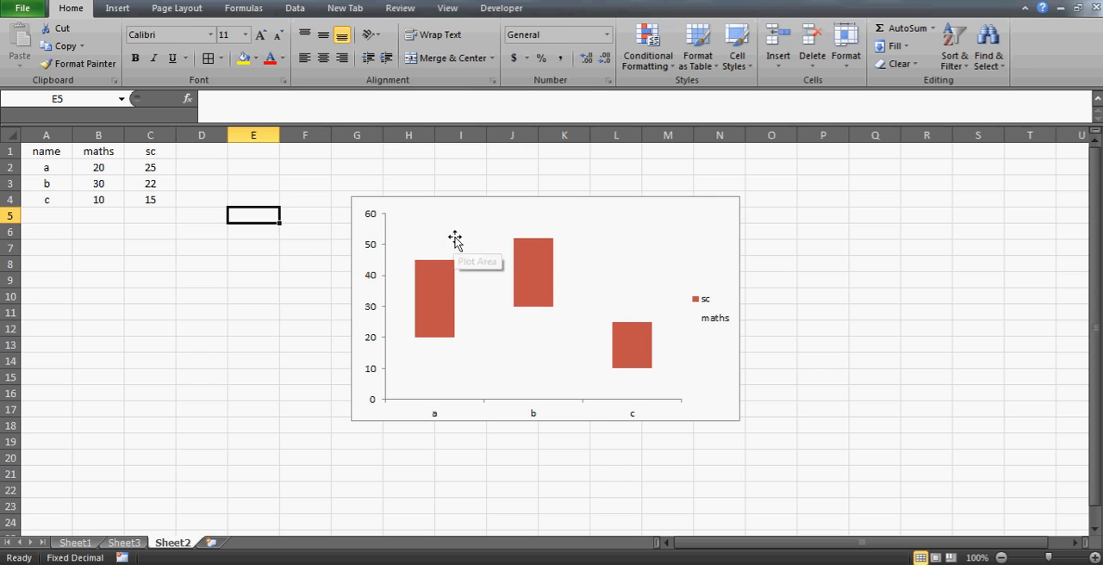
# On Sheet1, compare the Base and up values for 2001 and 2002 with the cumulative numbers and the waterfall chart
pyautogui.click(117, 546)
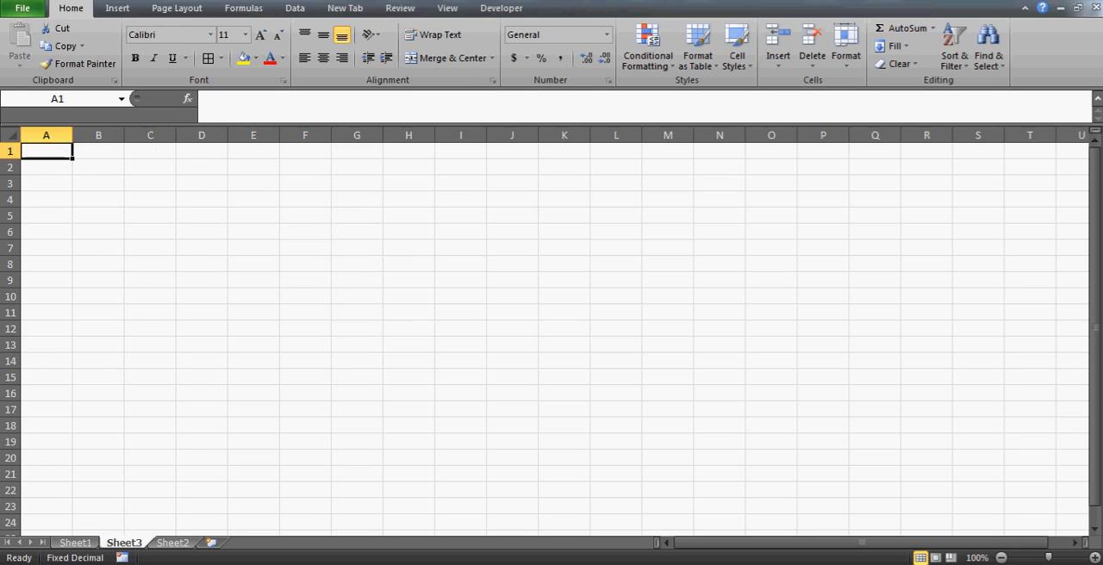
pyautogui.click(69, 545)
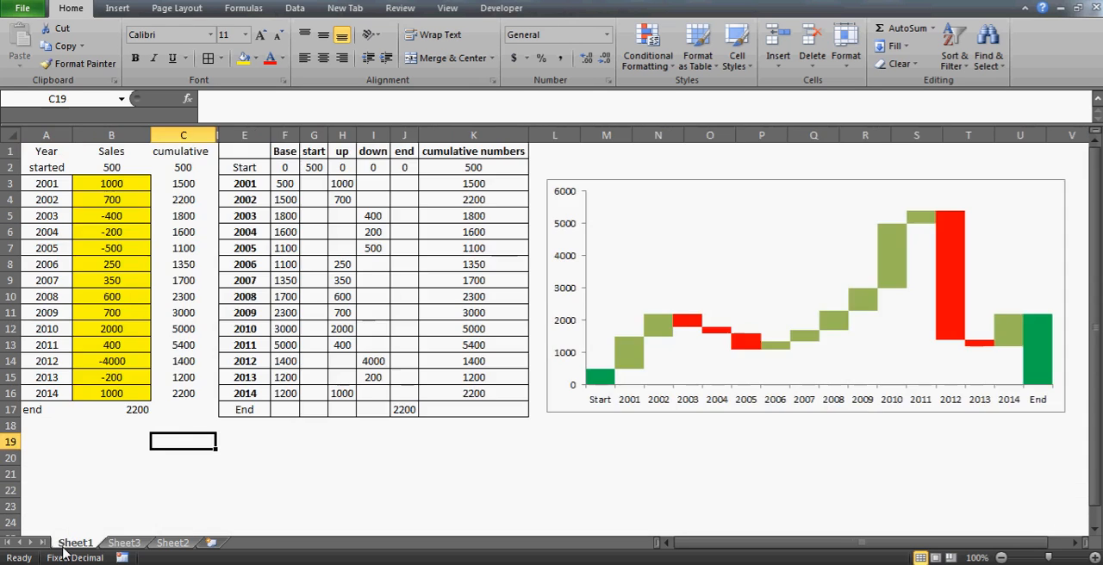
pyautogui.press('Left')
pyautogui.click(295, 185)
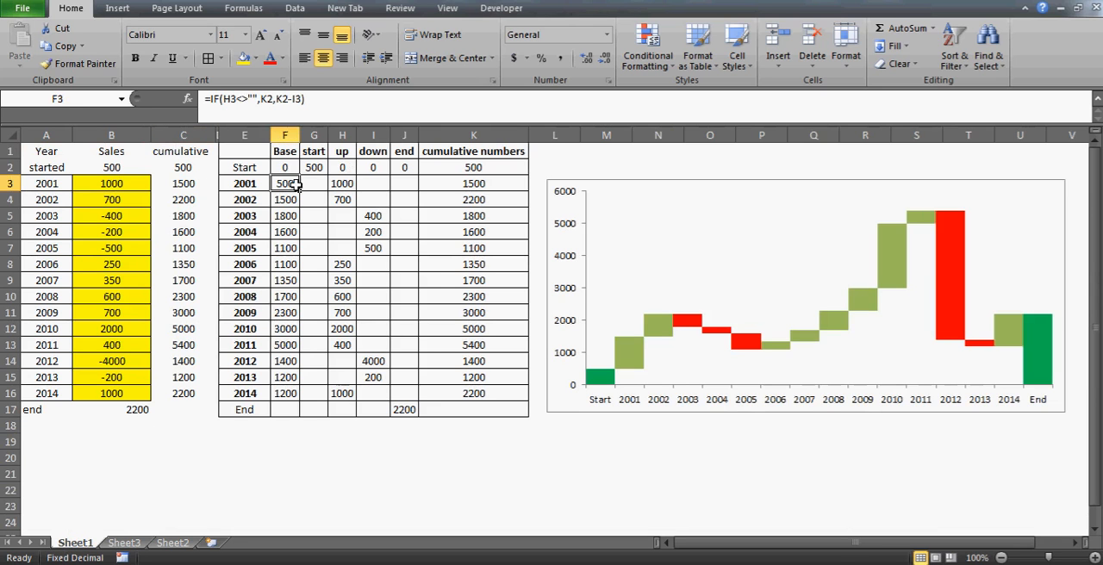
pyautogui.hotkey('shift', 'Right')
pyautogui.hotkey('shift', 'Right')
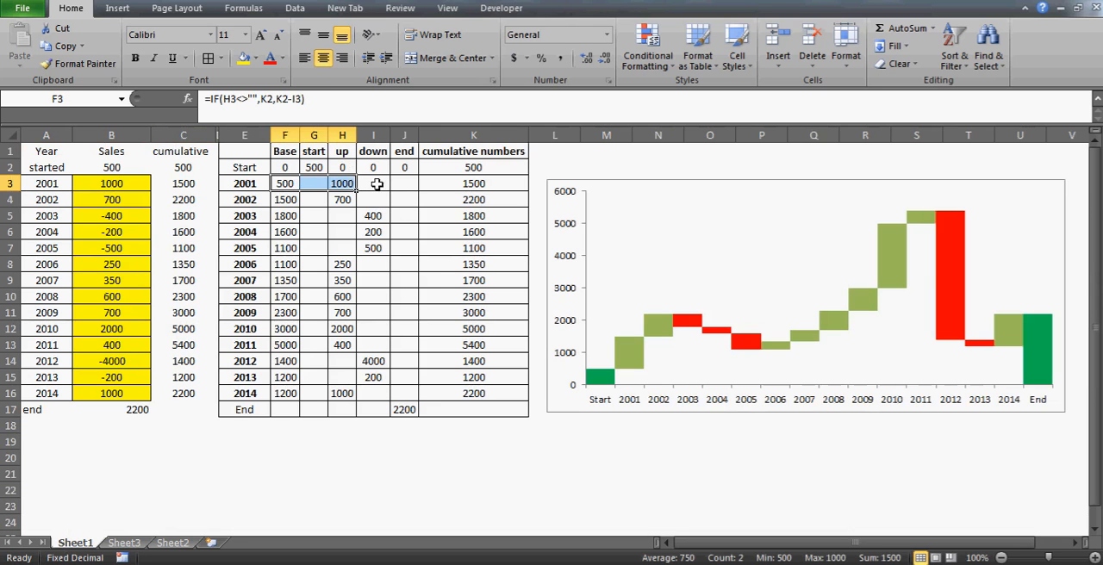
pyautogui.click(466, 185)
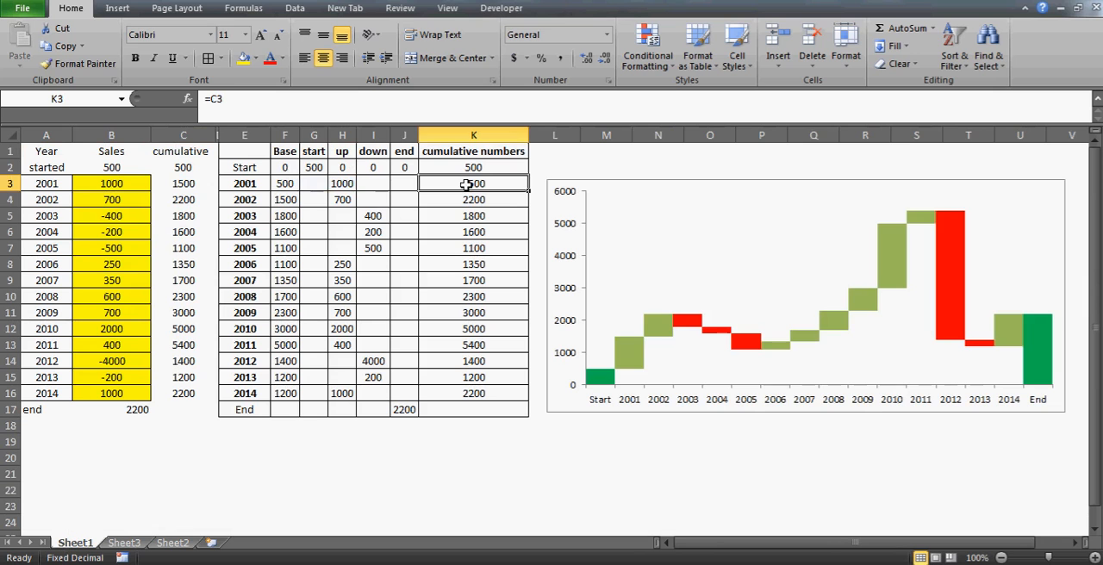
pyautogui.click(294, 200)
pyautogui.hotkey('shift', 'Right')
pyautogui.hotkey('shift', 'Right')
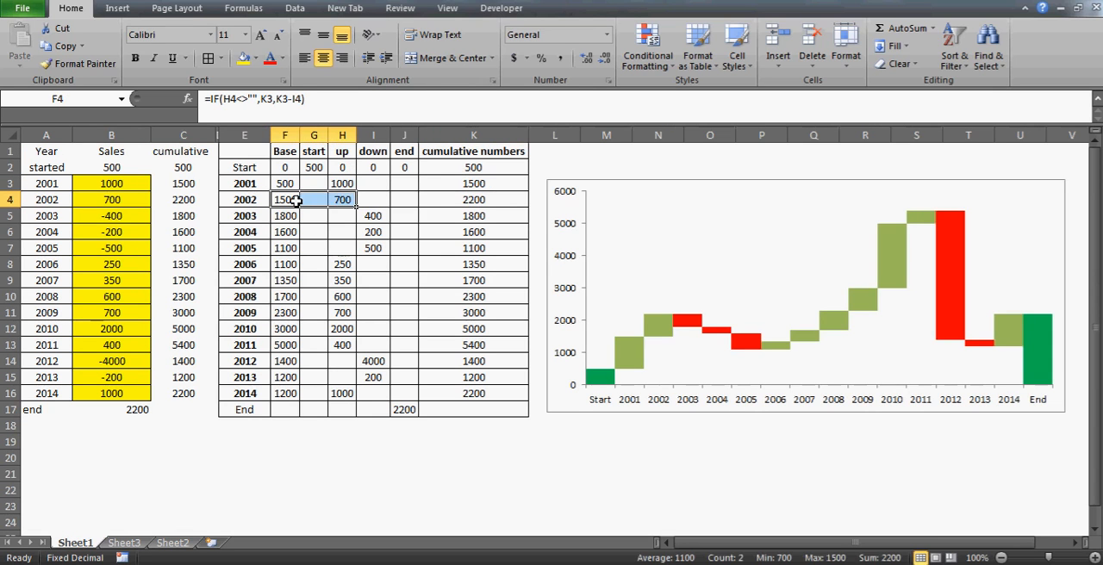
pyautogui.click(468, 199)
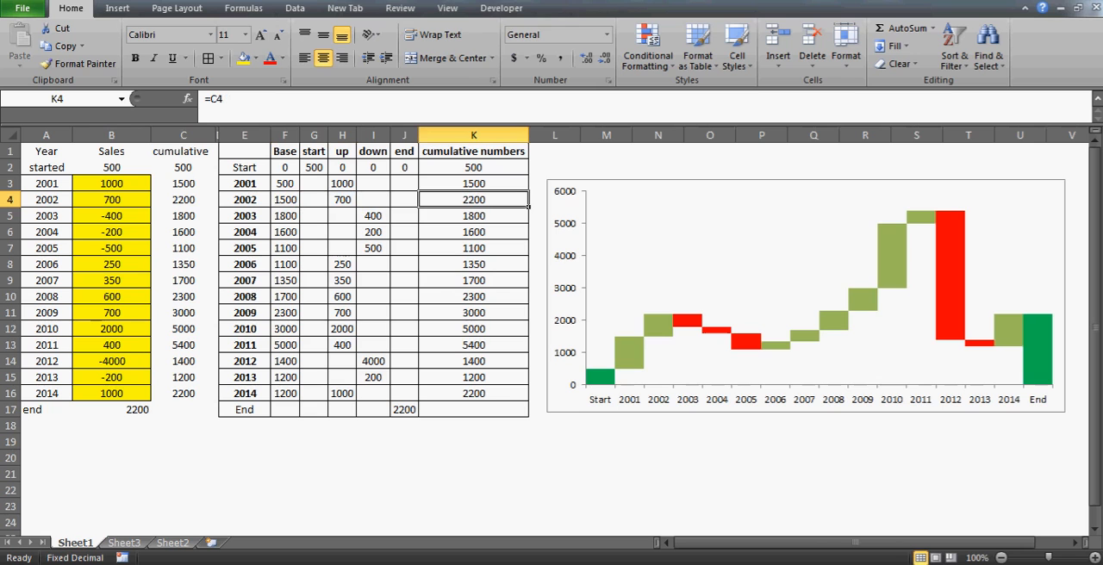
pyautogui.click(475, 184)
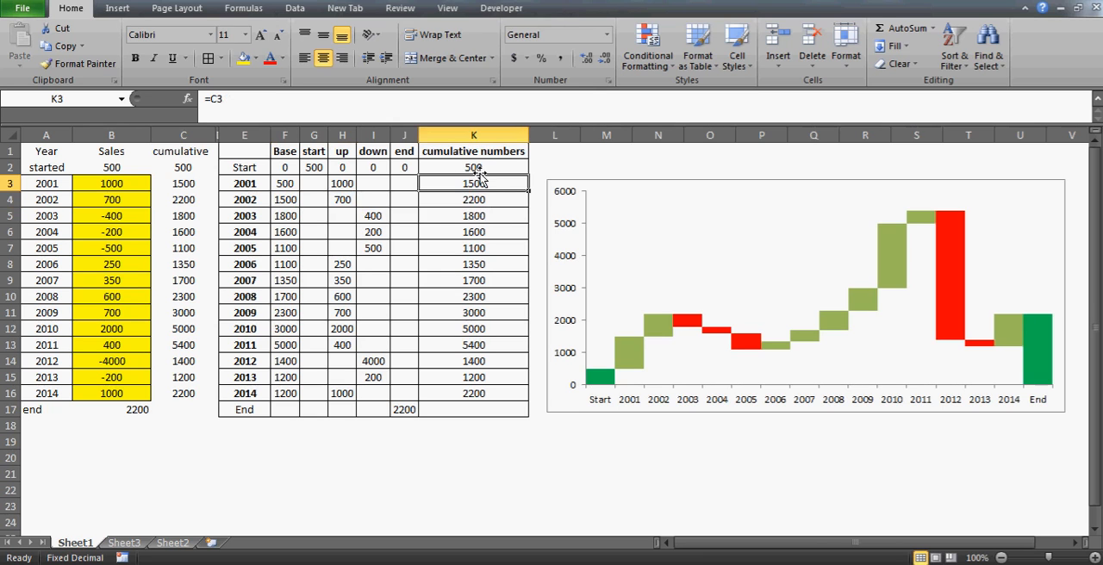
pyautogui.moveTo(288, 183); pyautogui.dragTo(477, 293)
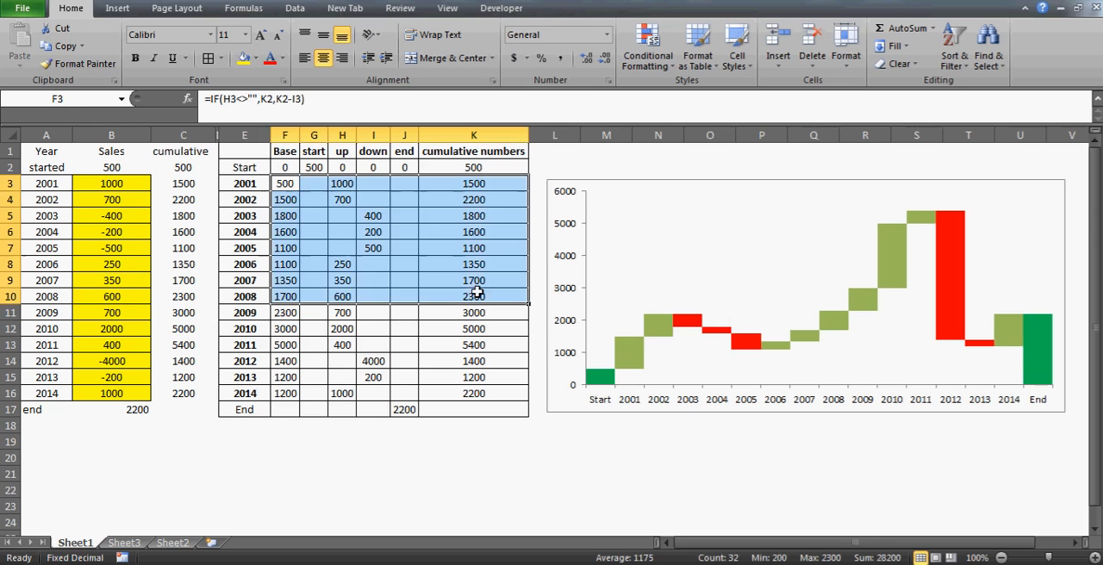
pyautogui.click(284, 188)
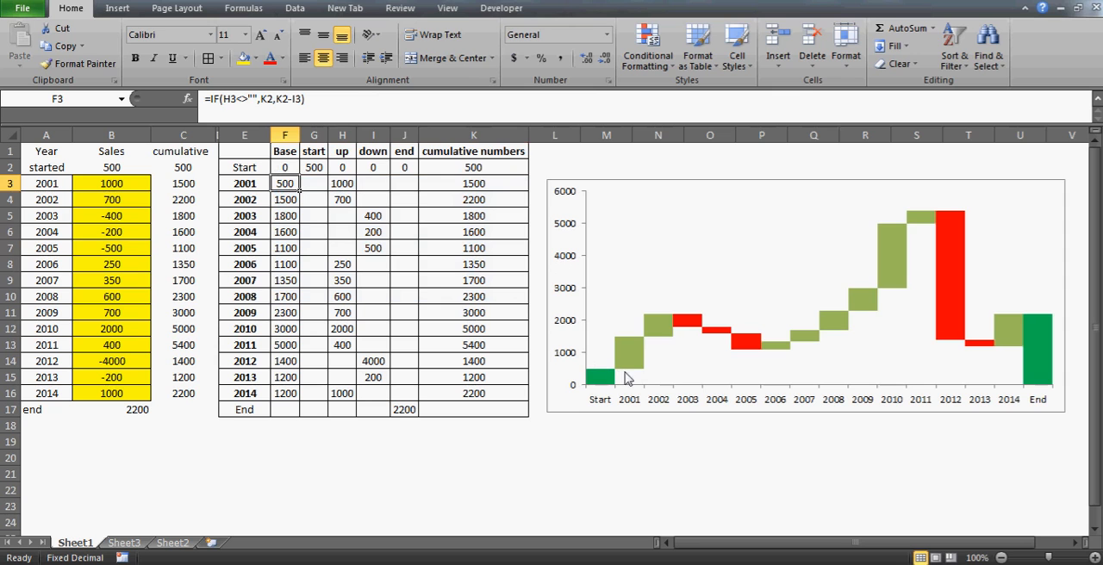
pyautogui.click(485, 184)
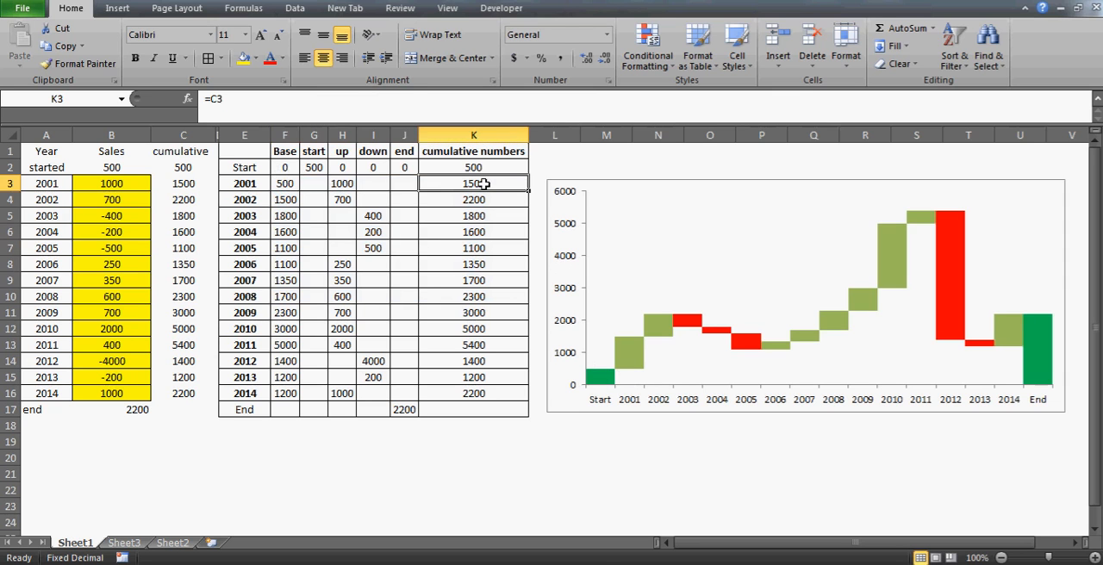
pyautogui.click(287, 202)
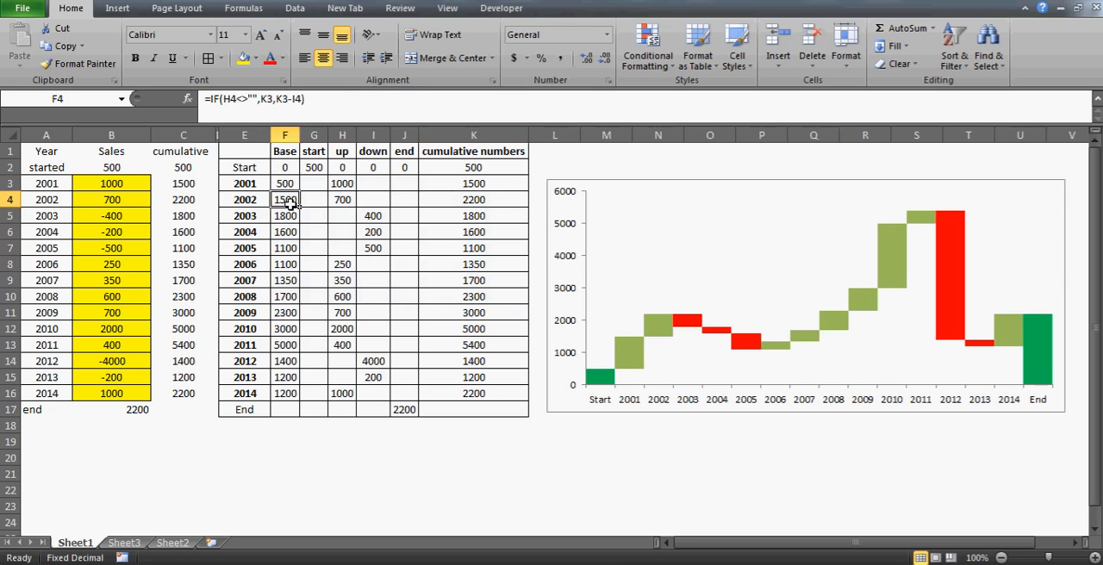
pyautogui.click(314, 475)
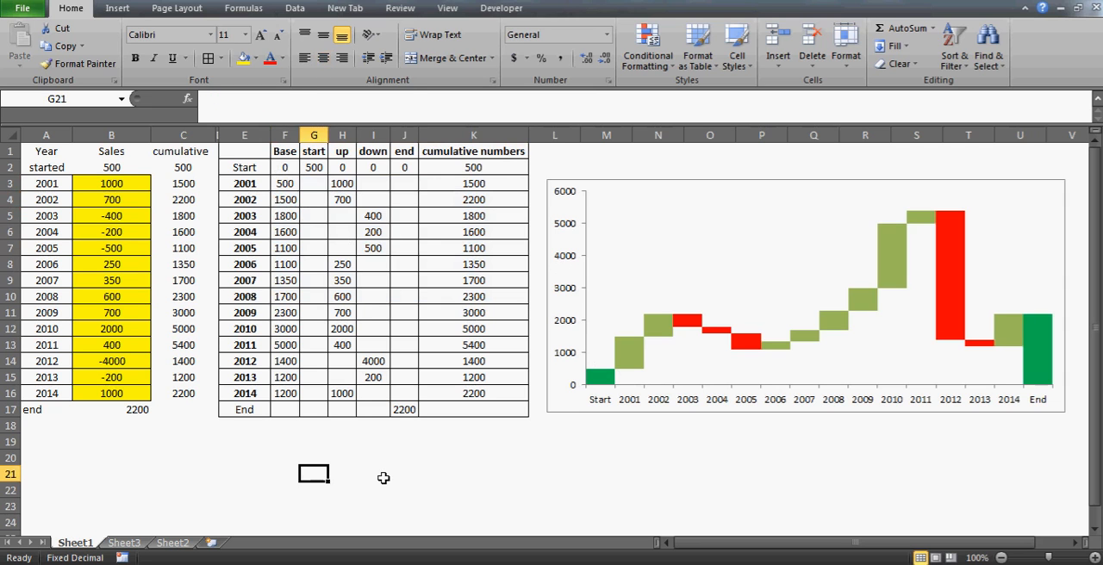
pyautogui.click(383, 478)
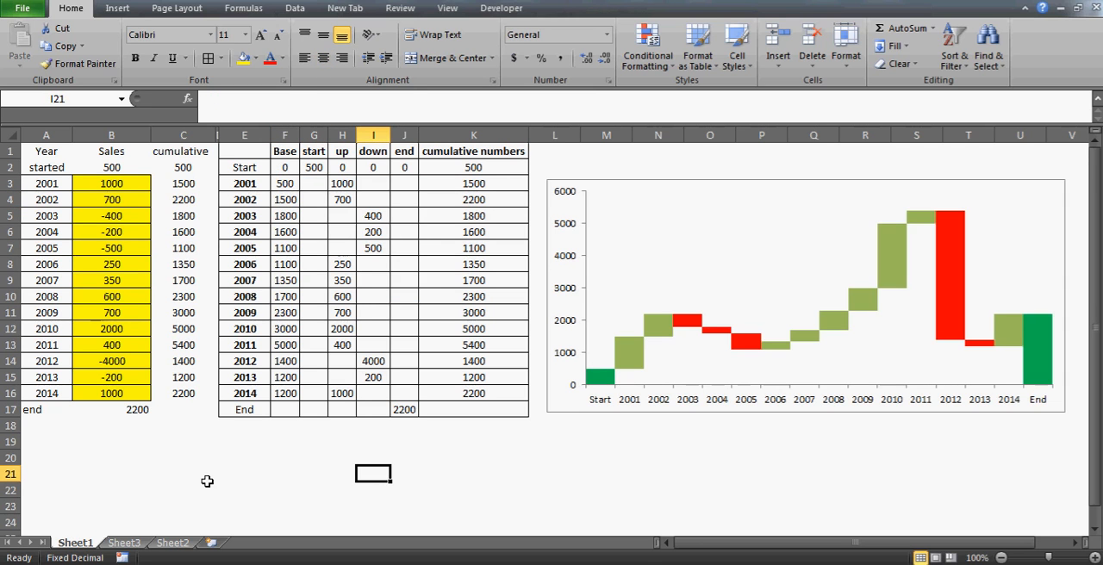
pyautogui.click(278, 475)
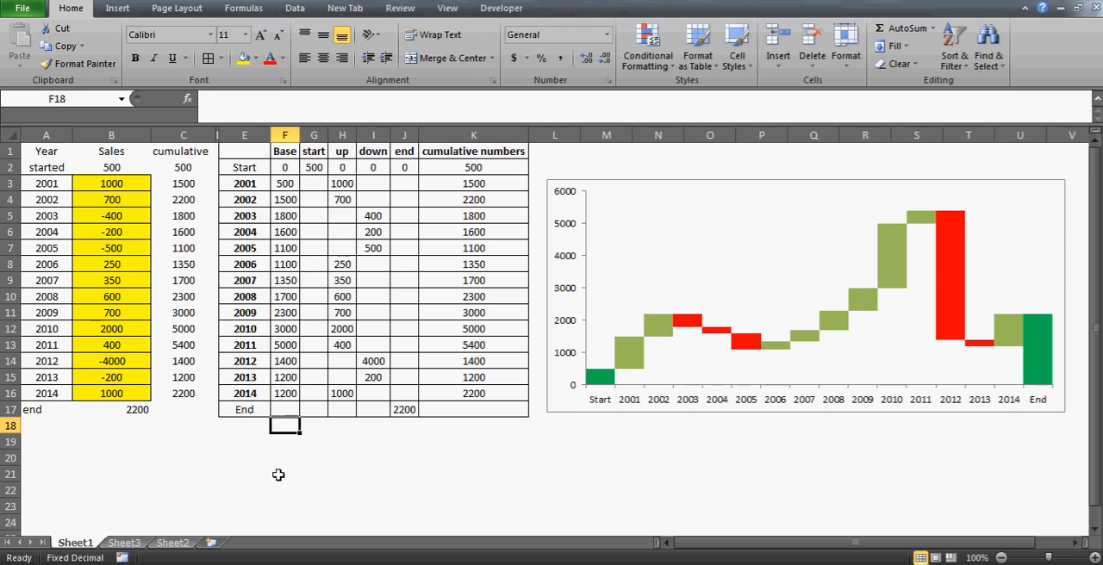
pyautogui.click(413, 476)
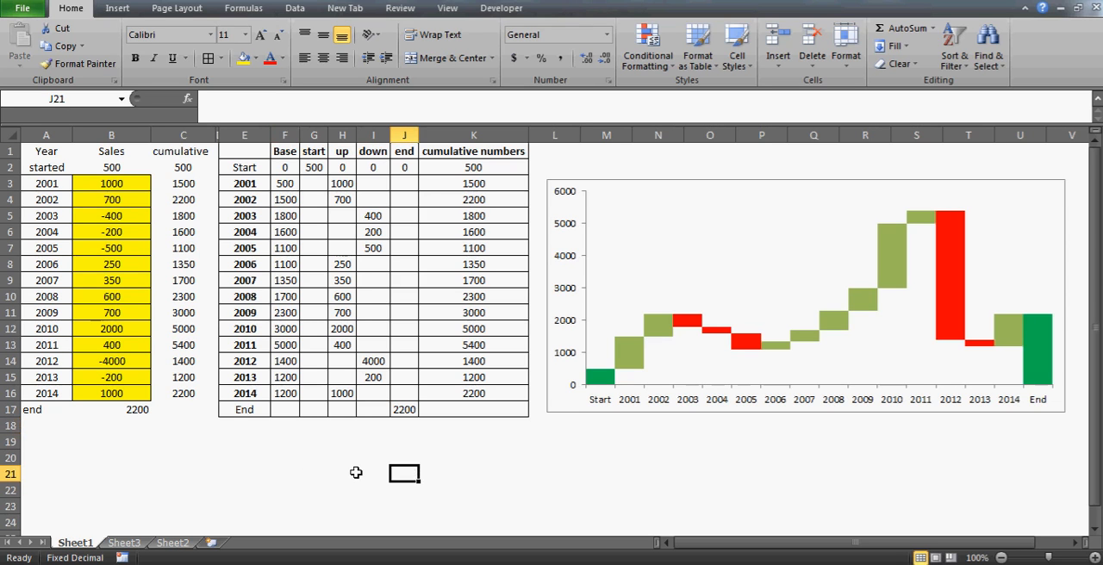
# Enter the author's contact e-mail address in cell G21, below the helper table
pyautogui.click(324, 471)
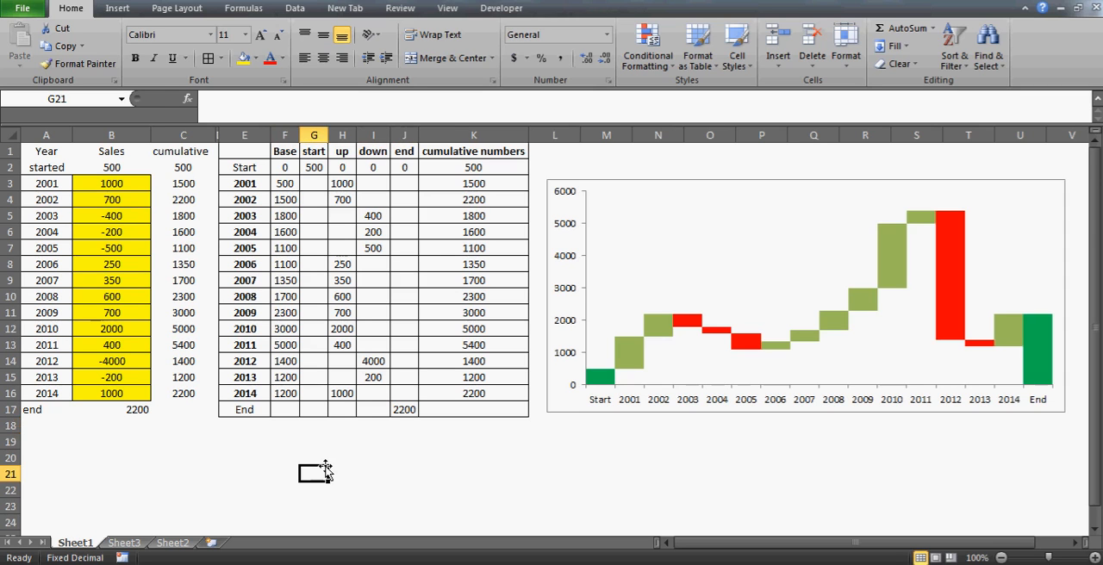
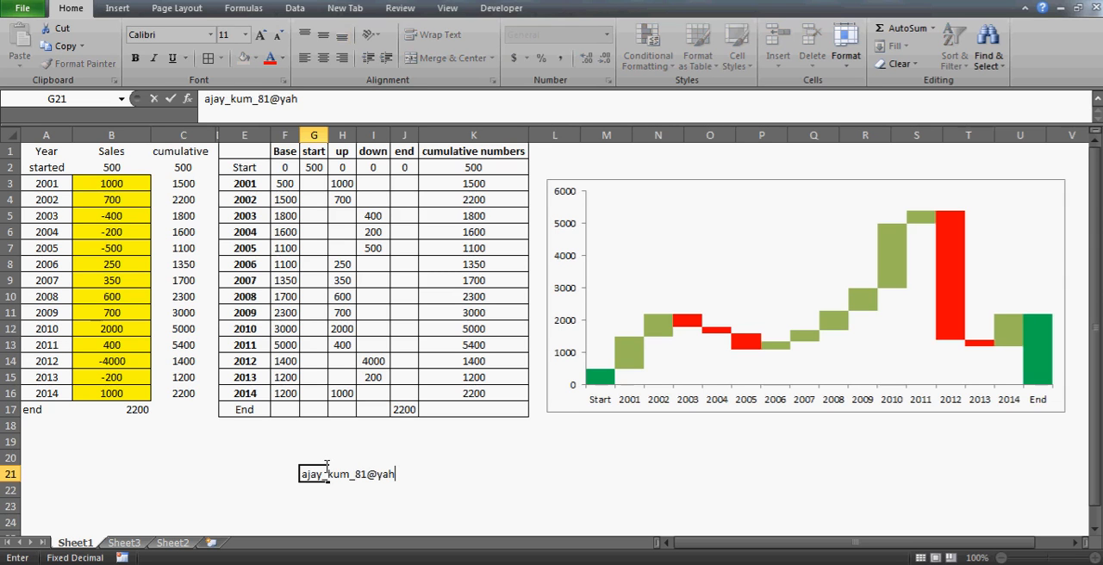
pyautogui.press('Return')
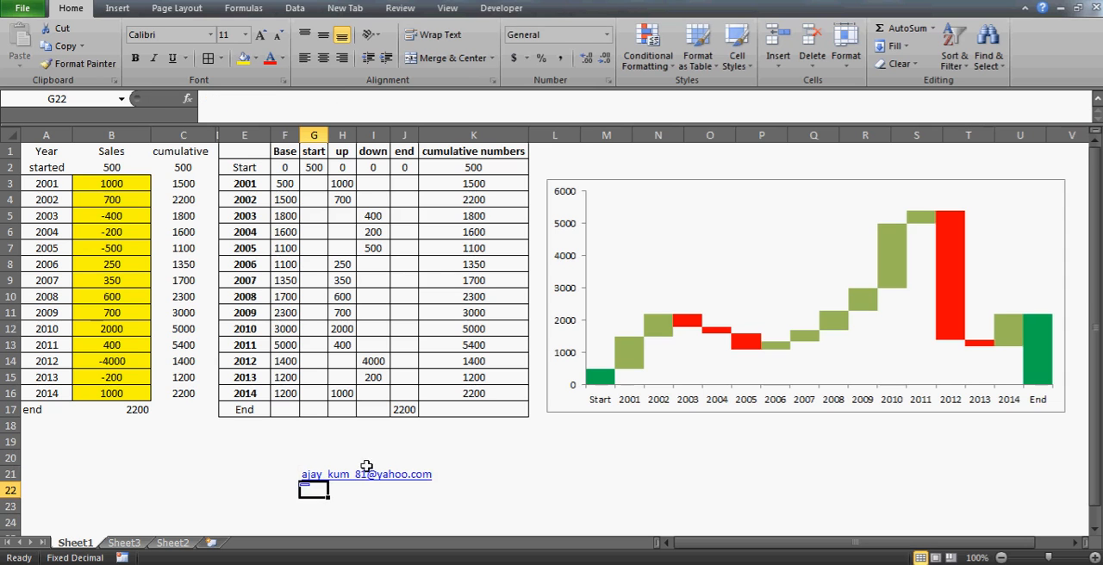
pyautogui.click(517, 488)
pyautogui.press('Up')
pyautogui.press('Right')
pyautogui.press('Right')
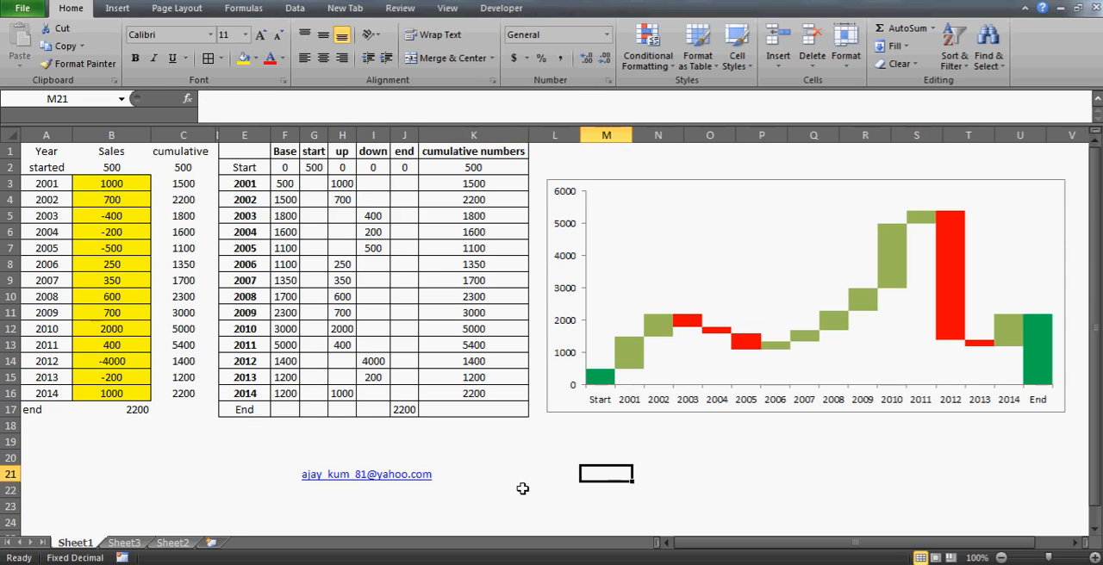